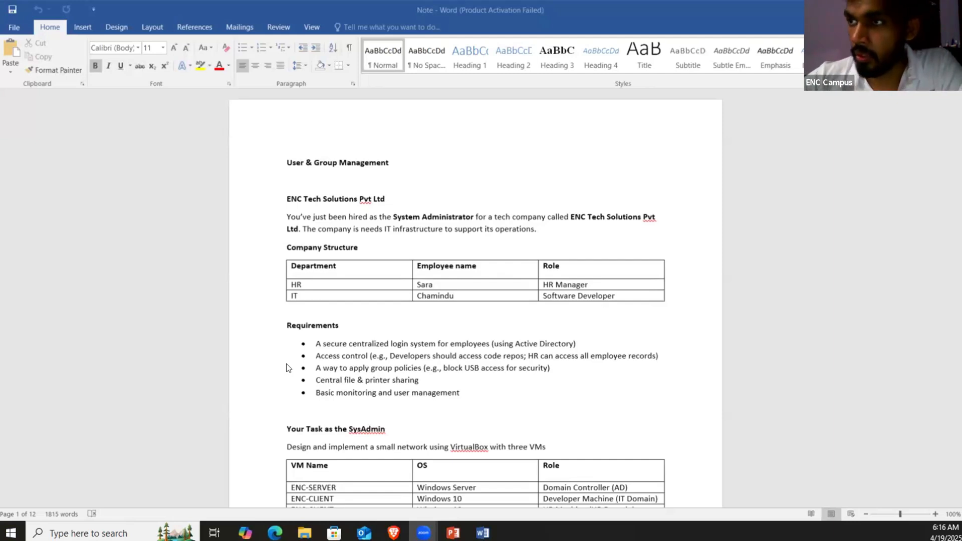
# Step: Zoom the Note document to 190% so the company structure table is readable
pyautogui.keyDown('ctrl'); pyautogui.scroll(9, 286, 368); pyautogui.keyUp('ctrl')
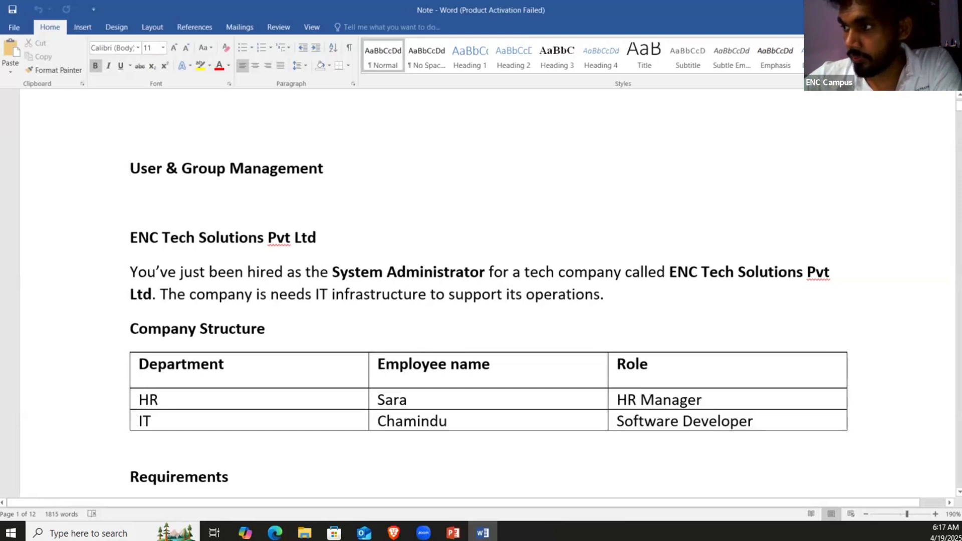
pyautogui.scroll(-3, 479, 292)
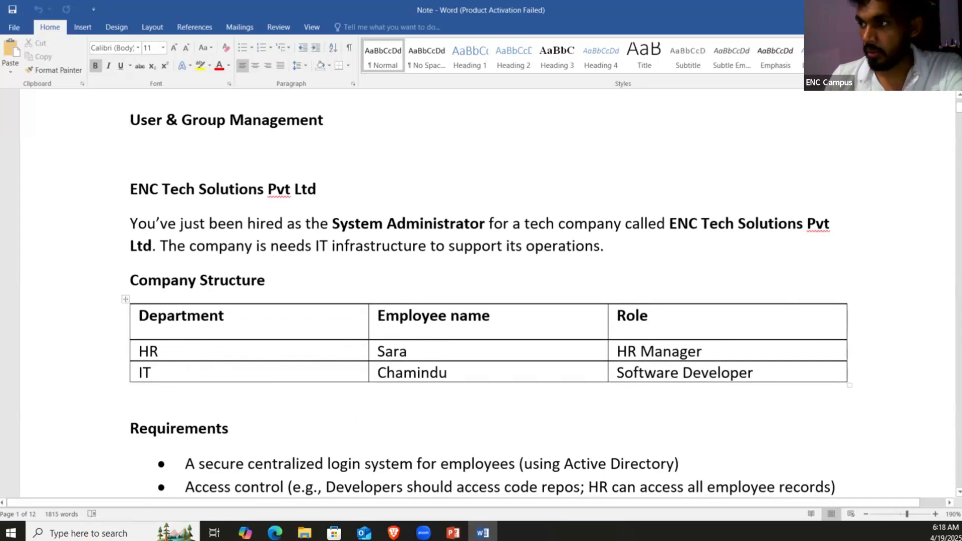
pyautogui.scroll(-1, 488, 296)
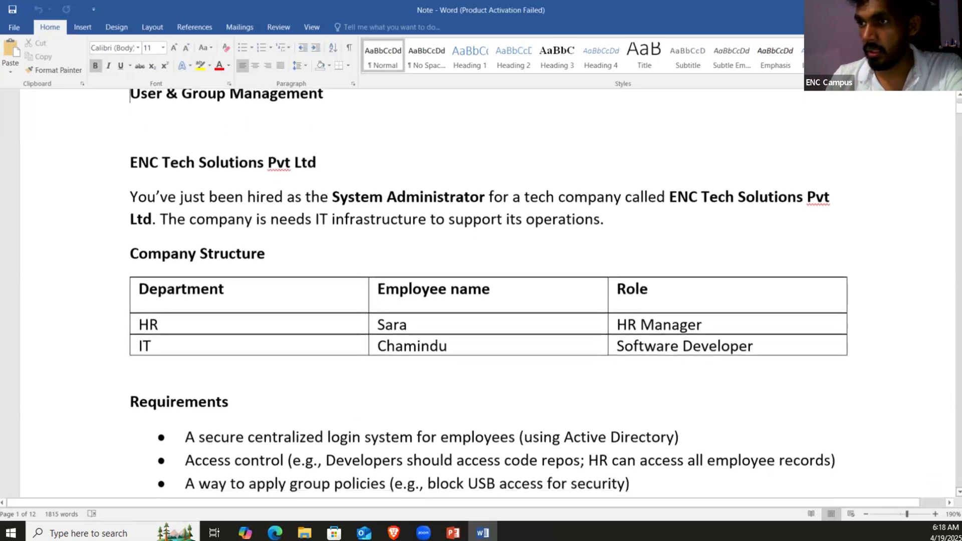
pyautogui.scroll(-4, 489, 295)
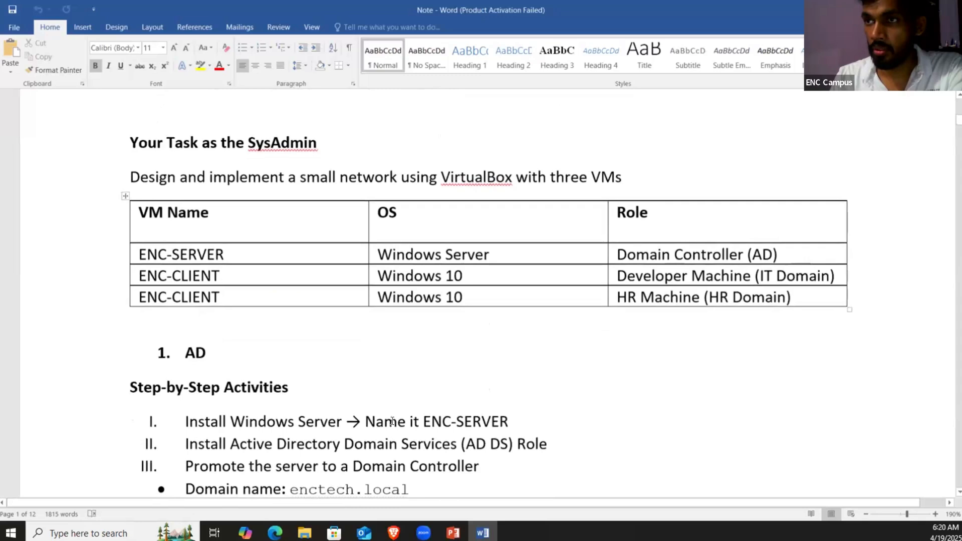
pyautogui.scroll(1, 223, 231)
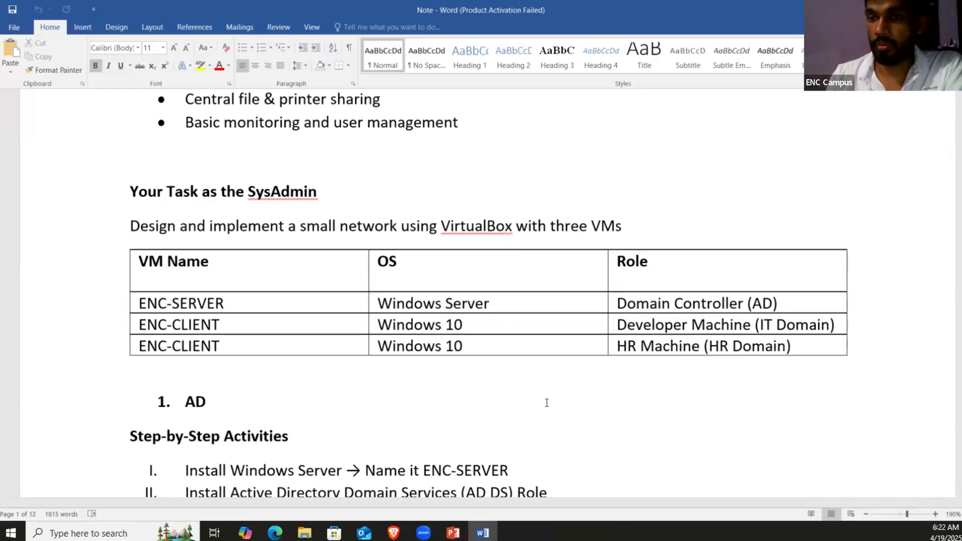
# Step: Scroll through the planned VM table and the step-by-step AD setup activities
pyautogui.scroll(3, 639, 275)
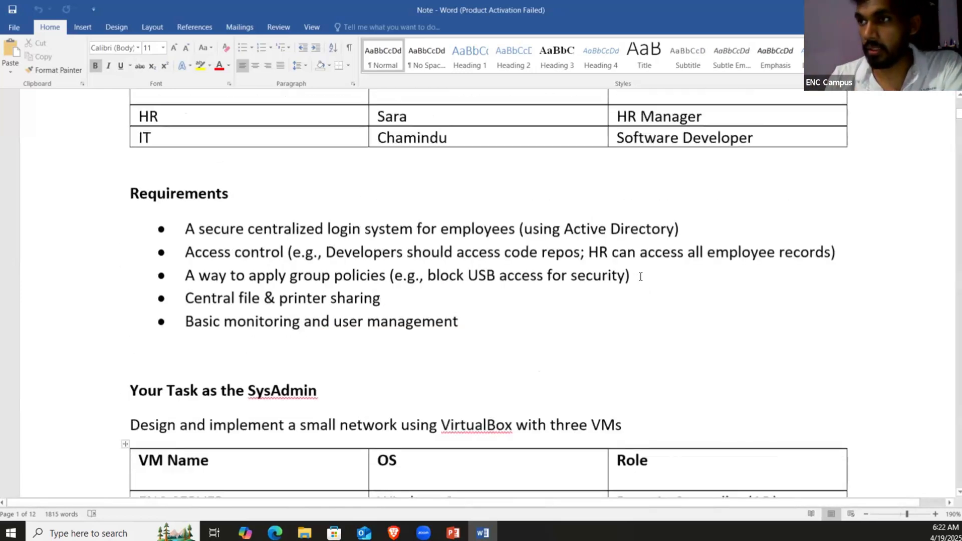
pyautogui.scroll(-2, 640, 275)
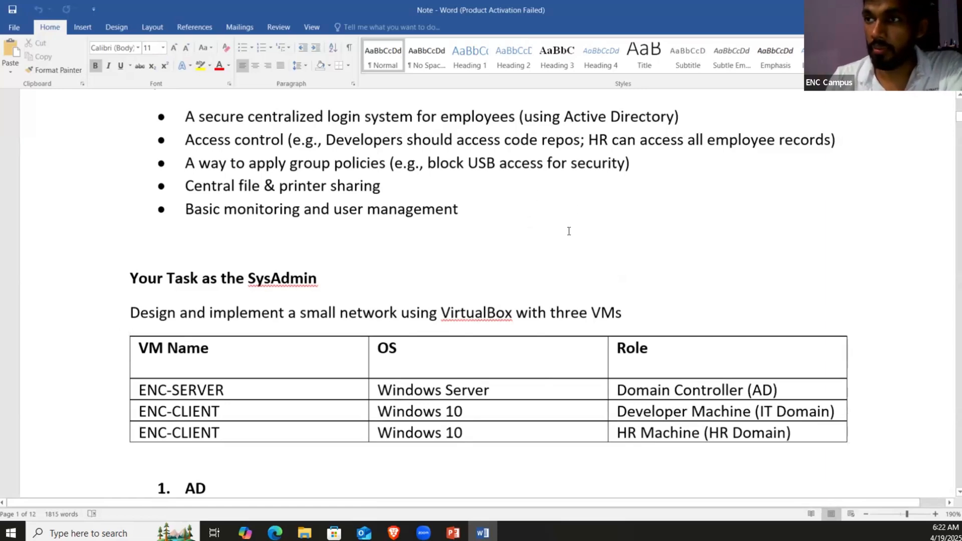
pyautogui.scroll(3, 569, 230)
pyautogui.scroll(-2, 568, 231)
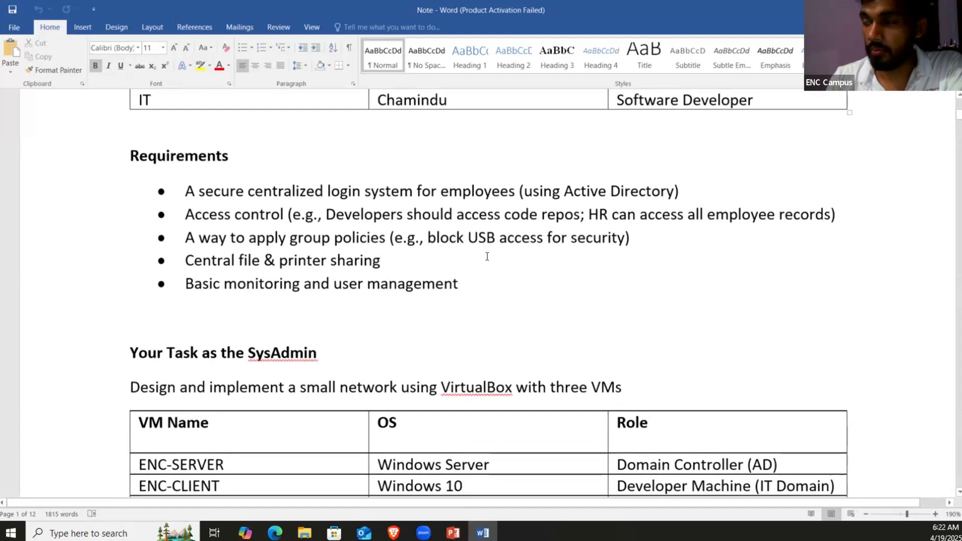
pyautogui.scroll(-3, 483, 330)
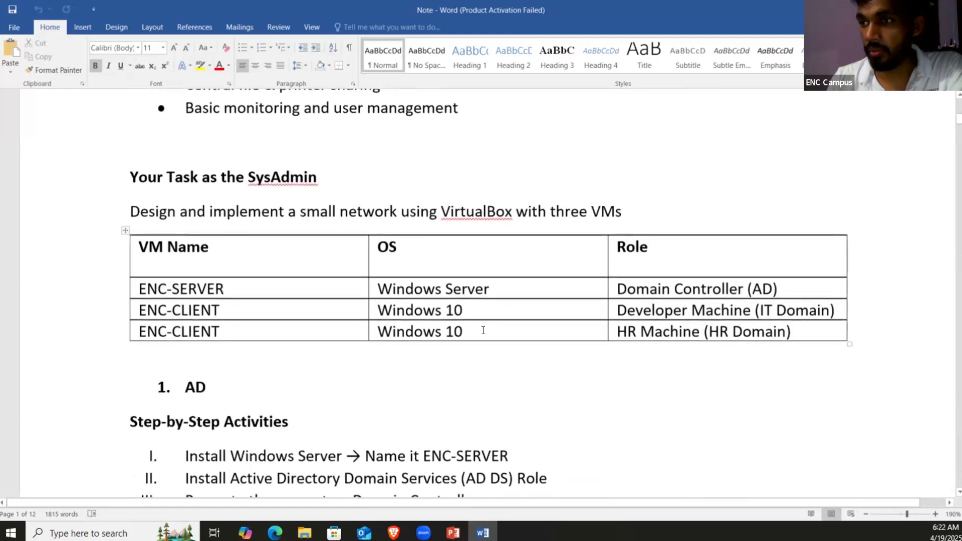
pyautogui.scroll(-2, 483, 329)
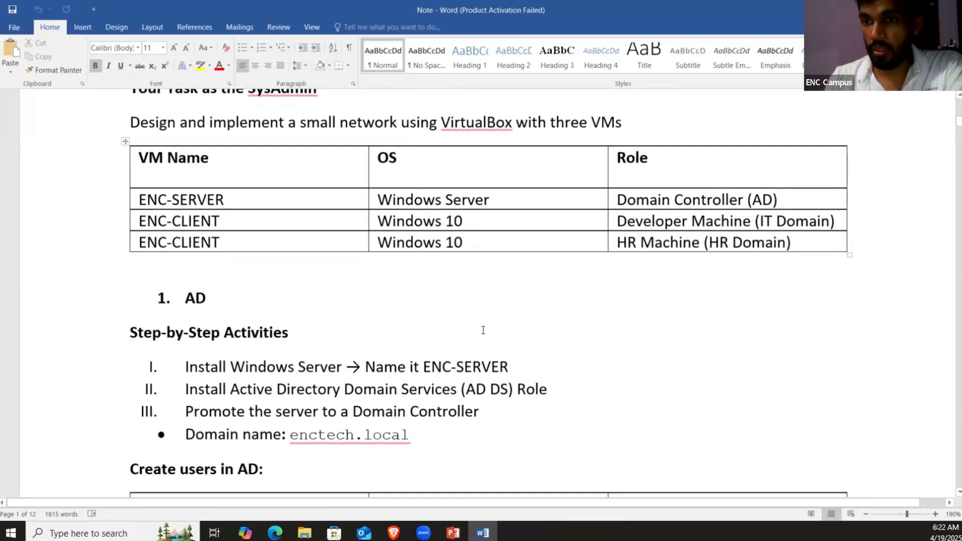
pyautogui.scroll(5, 483, 330)
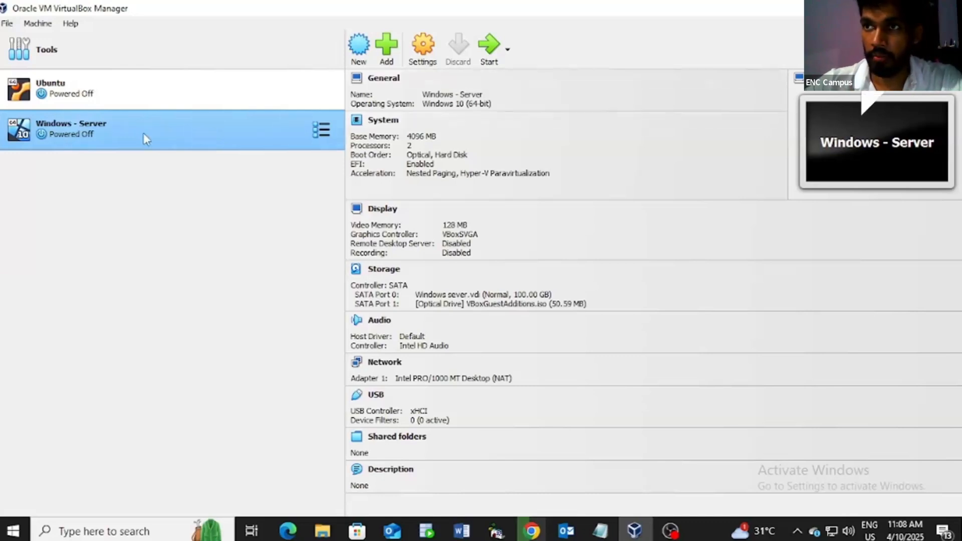
# Step: Change the VM name from Windows - Server to ENC - Server in its settings
pyautogui.rightClick(143, 134)
pyautogui.click(190, 146)
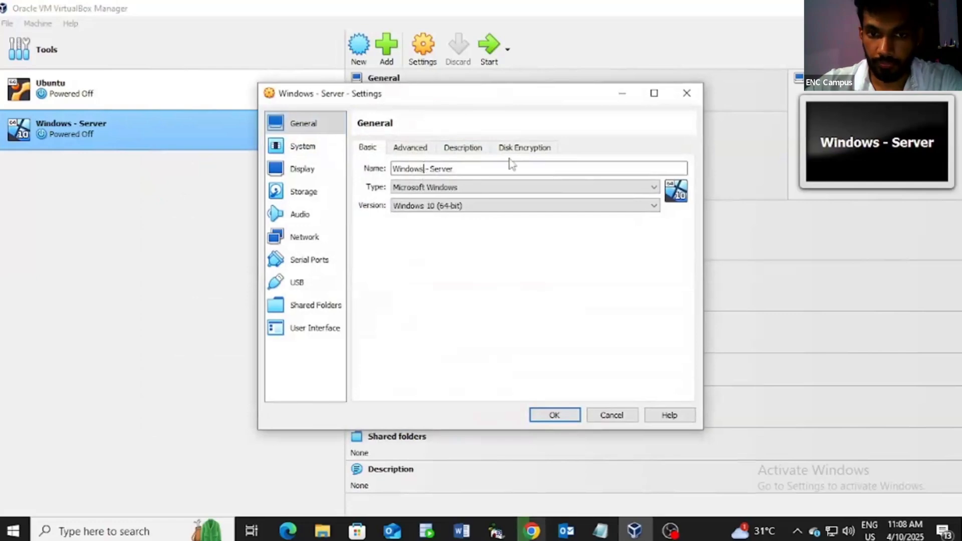
pyautogui.press('BackSpace')
pyautogui.press('BackSpace')
pyautogui.press('BackSpace')
pyautogui.press('BackSpace')
pyautogui.press('BackSpace')
pyautogui.press('BackSpace')
pyautogui.press('BackSpace')
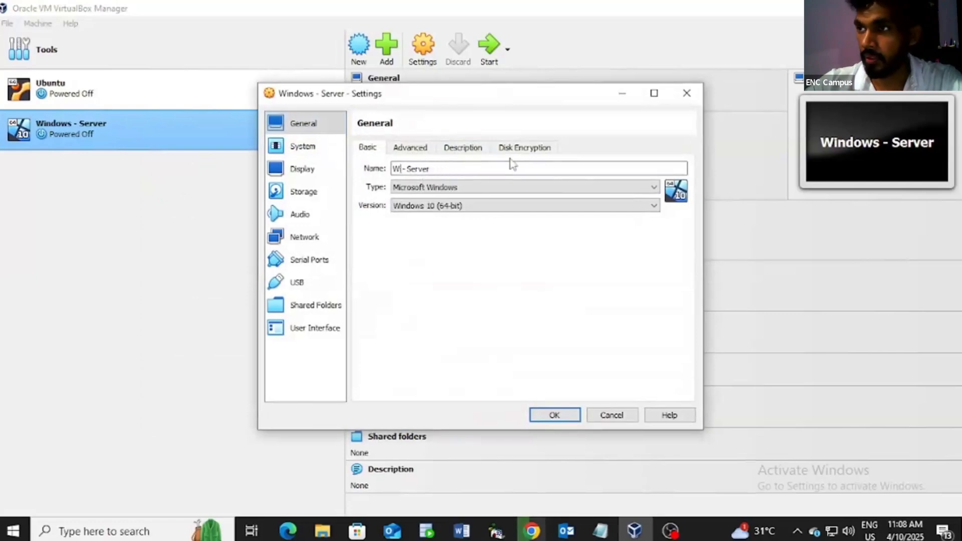
pyautogui.write('ENC')
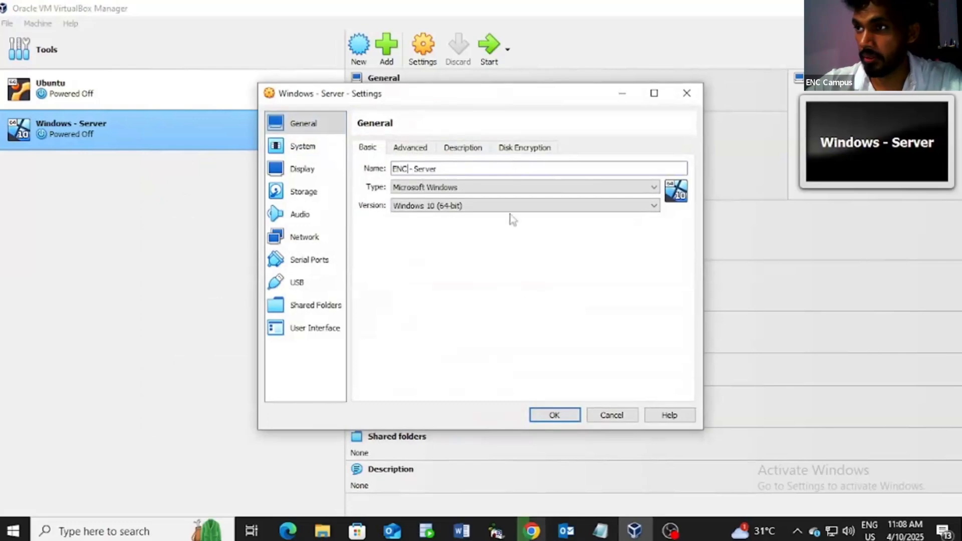
pyautogui.click(555, 416)
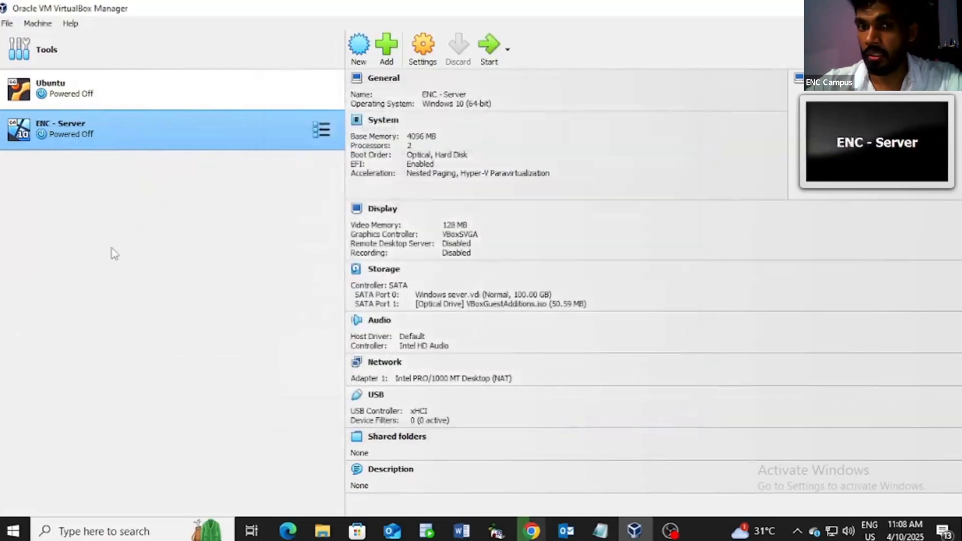
# Step: Start a new virtual machine named ENC - Client
pyautogui.click(357, 56)
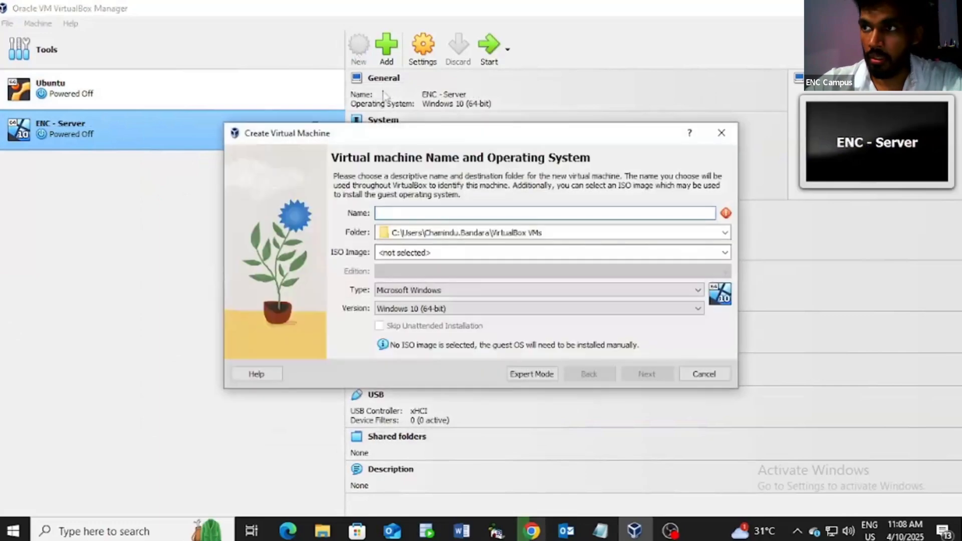
pyautogui.click(419, 208)
pyautogui.write('E')
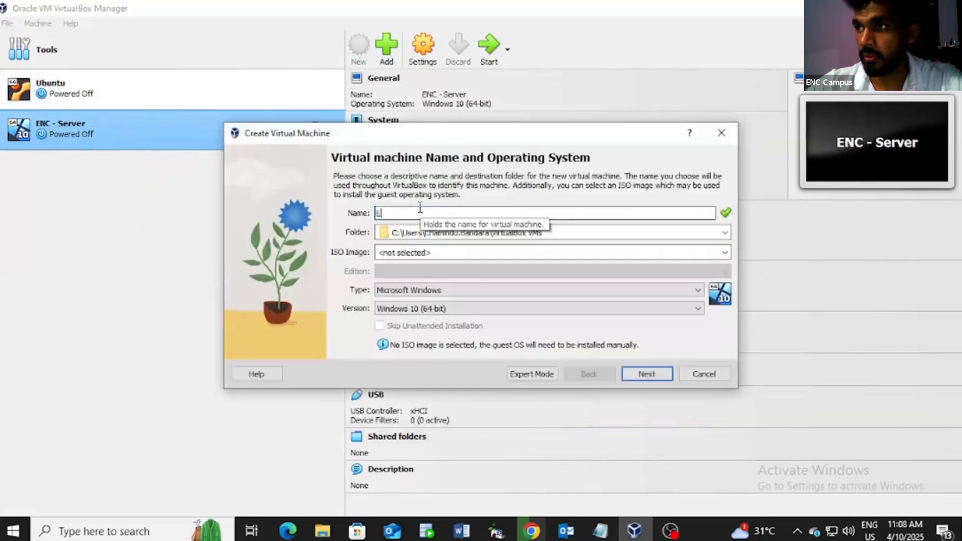
pyautogui.write('NC -')
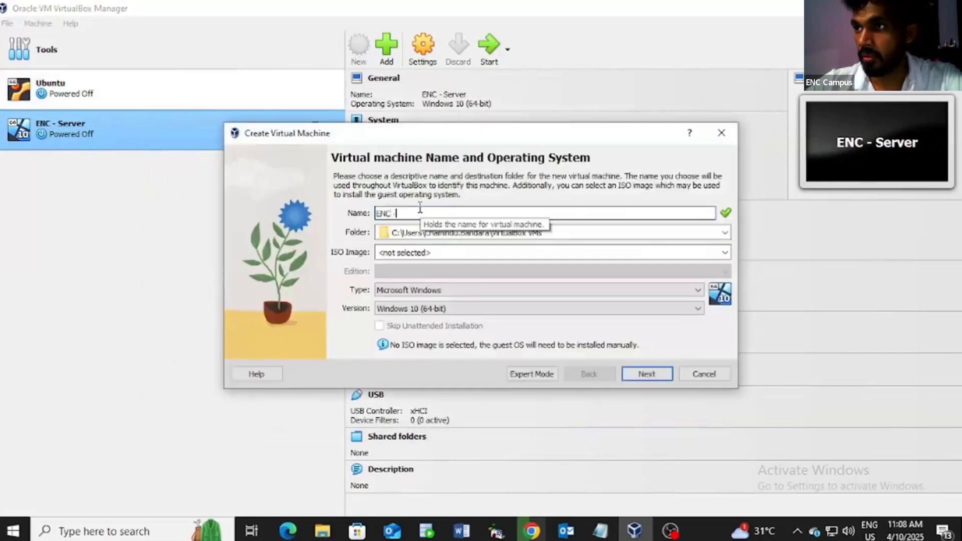
pyautogui.write(' Cl')
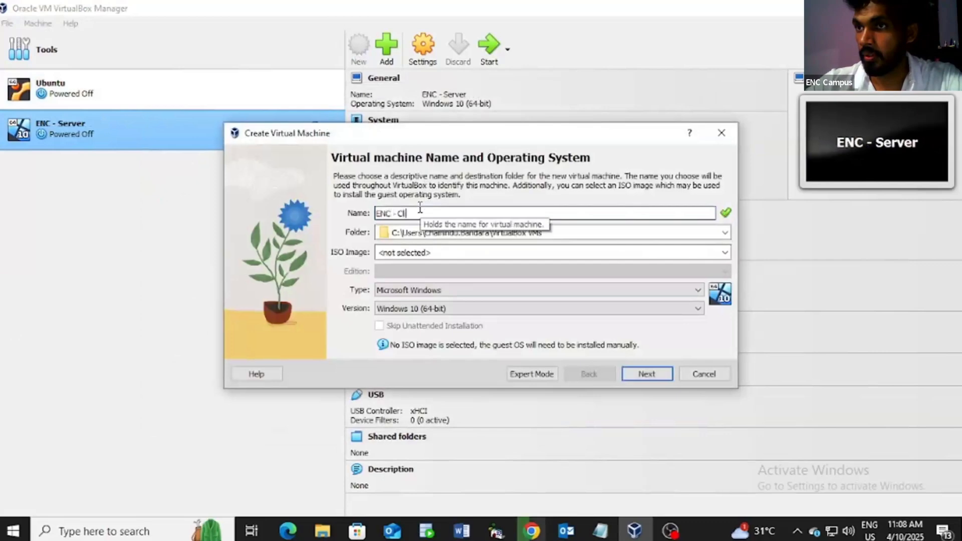
pyautogui.write('ient')
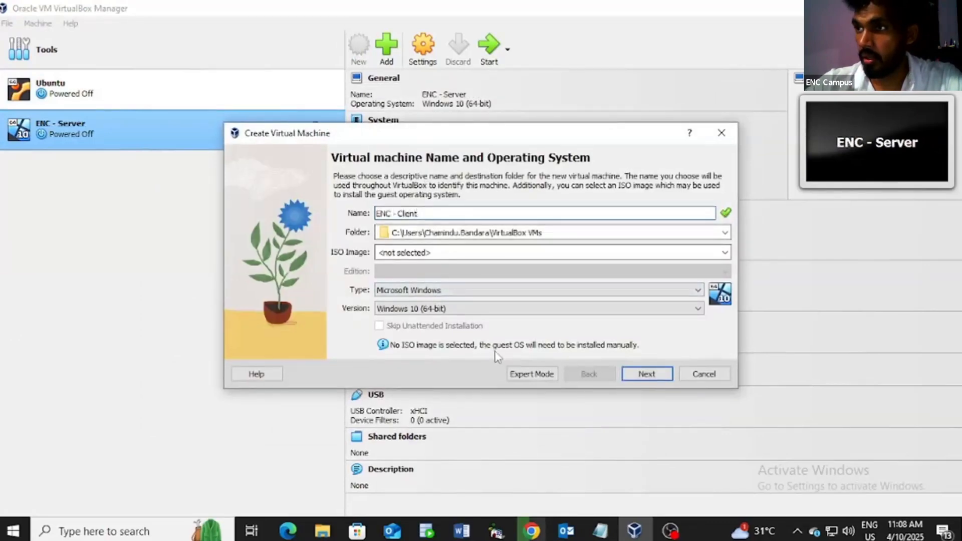
pyautogui.click(646, 374)
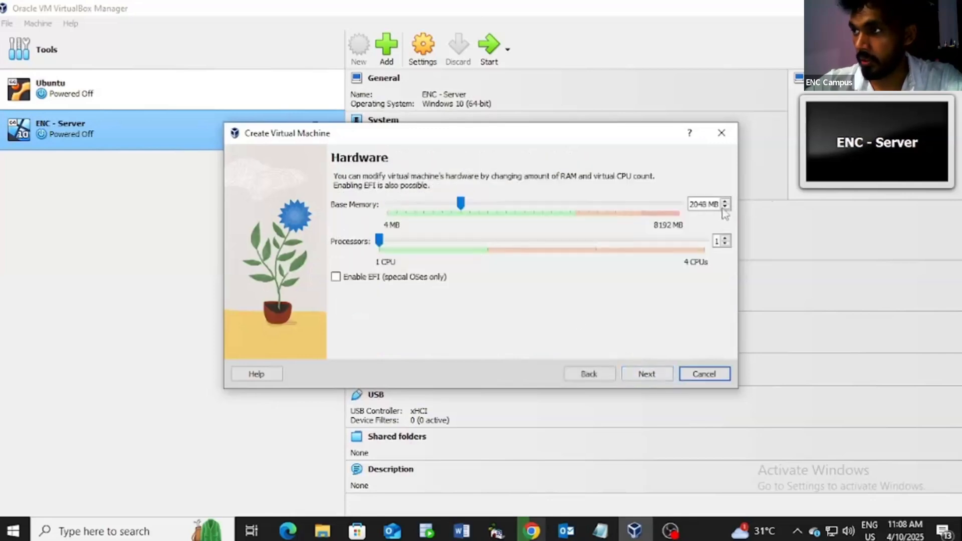
# Step: Give the machine 4096 MB base memory and 2 processors, with EFI enabled
pyautogui.click(461, 205)
pyautogui.moveTo(463, 208); pyautogui.dragTo(533, 207)
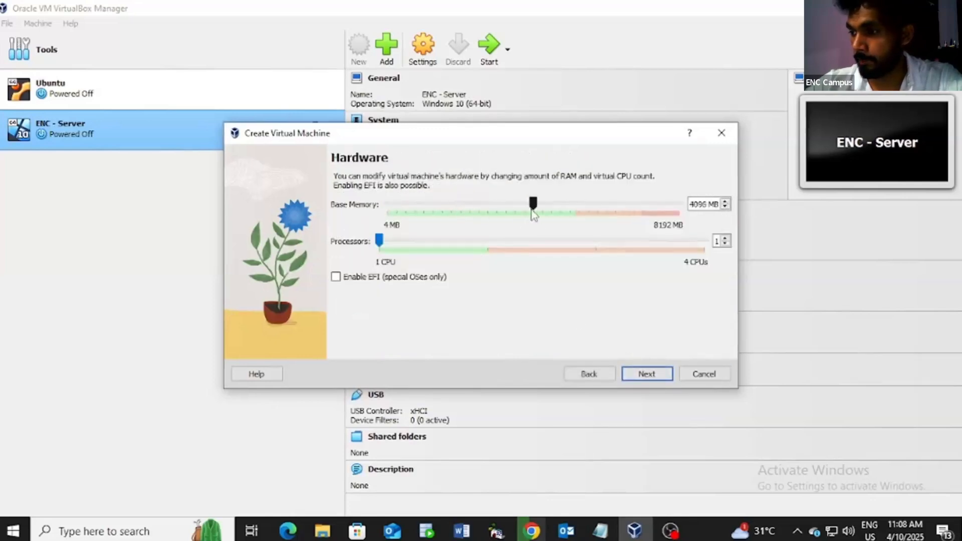
pyautogui.click(725, 239)
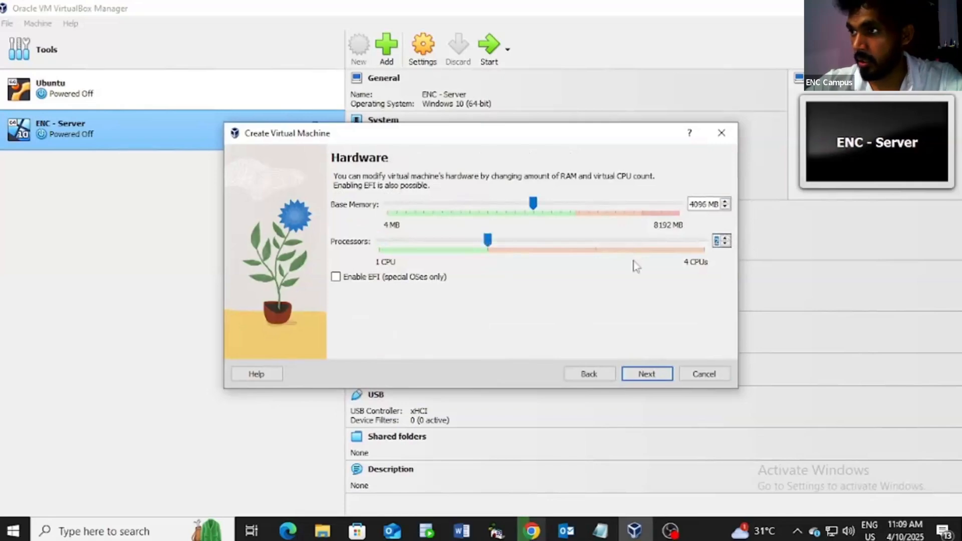
pyautogui.click(336, 277)
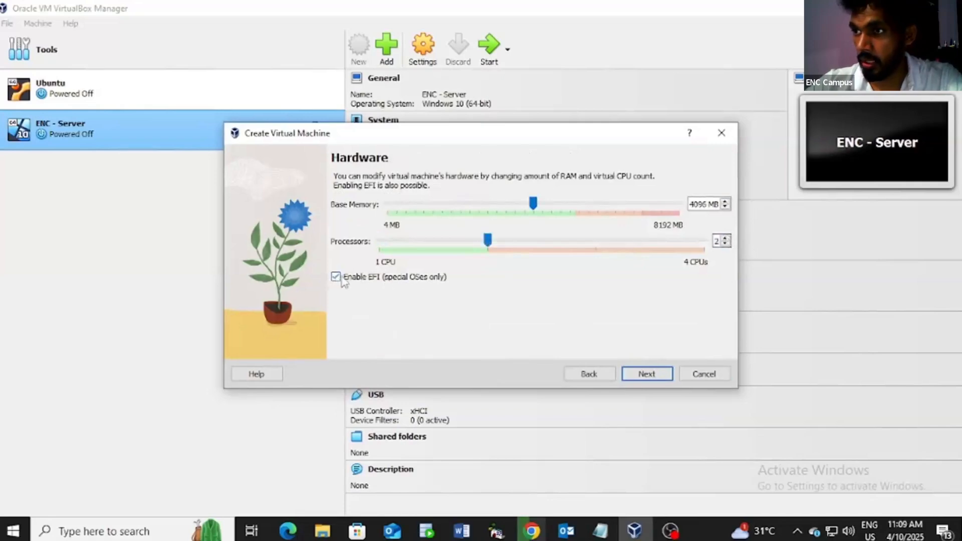
pyautogui.click(657, 377)
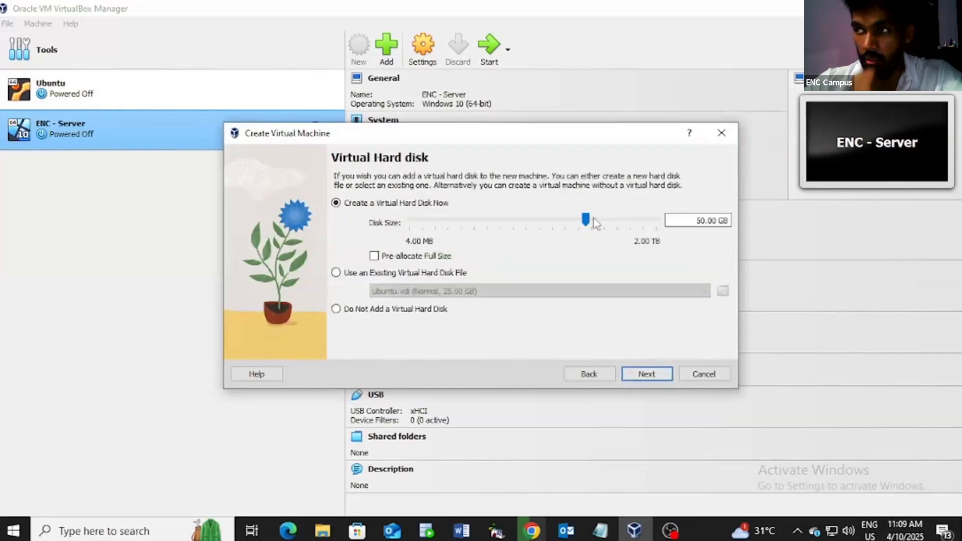
# Step: Size the virtual disk at about 61.52 GB and finish creating ENC - Client
pyautogui.moveTo(588, 220); pyautogui.dragTo(594, 224)
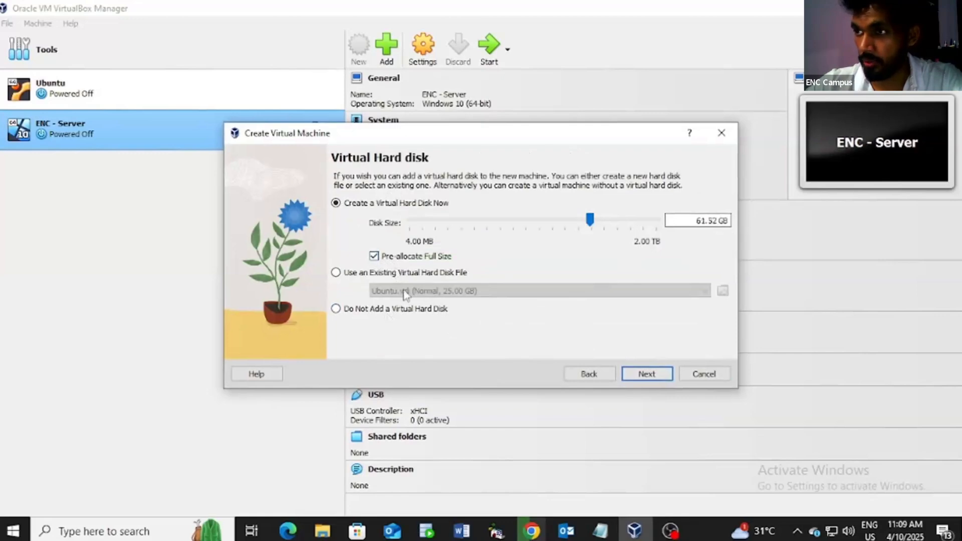
pyautogui.click(634, 377)
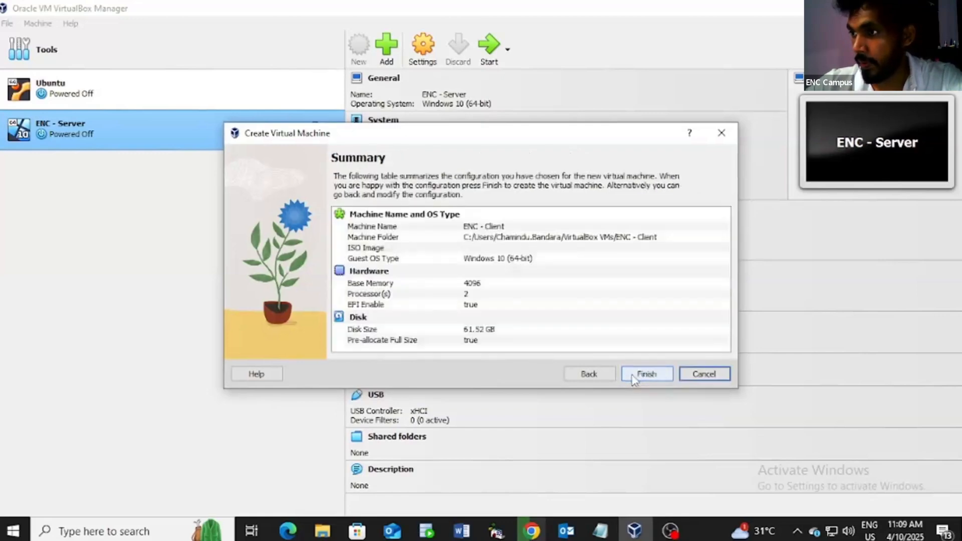
pyautogui.click(636, 377)
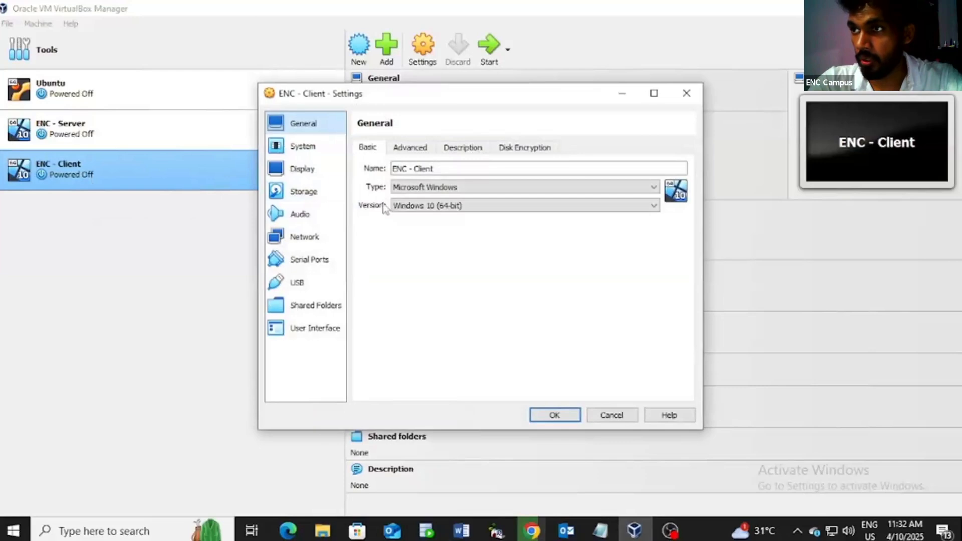
# Step: Set Shared Clipboard and Drag'n'Drop to Bidirectional for ENC - Client
pyautogui.click(408, 148)
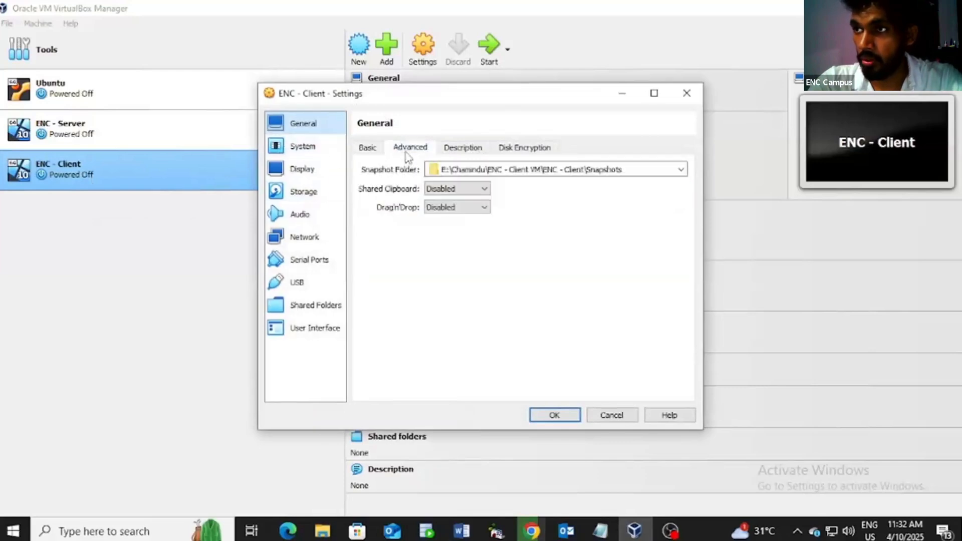
pyautogui.click(468, 151)
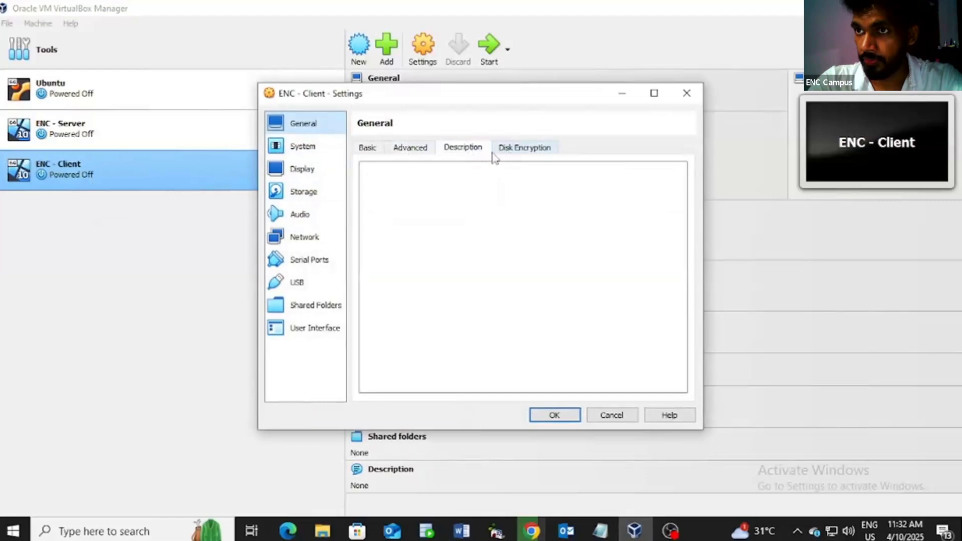
pyautogui.click(406, 148)
pyautogui.click(445, 193)
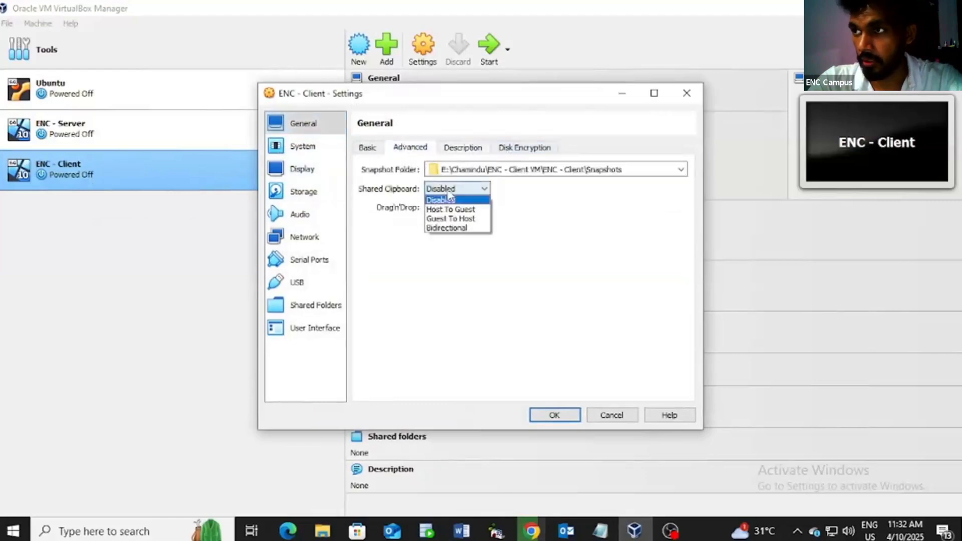
pyautogui.click(444, 228)
pyautogui.click(453, 208)
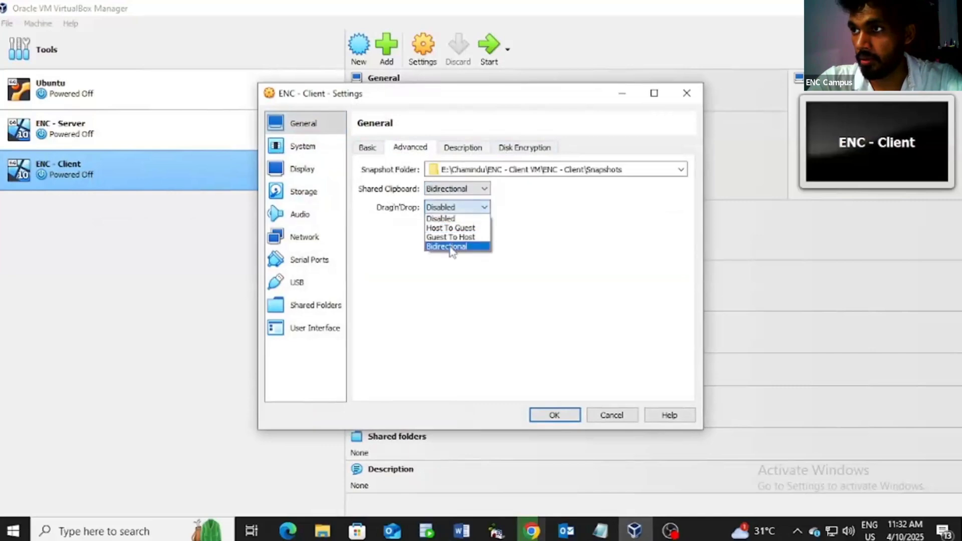
pyautogui.click(450, 247)
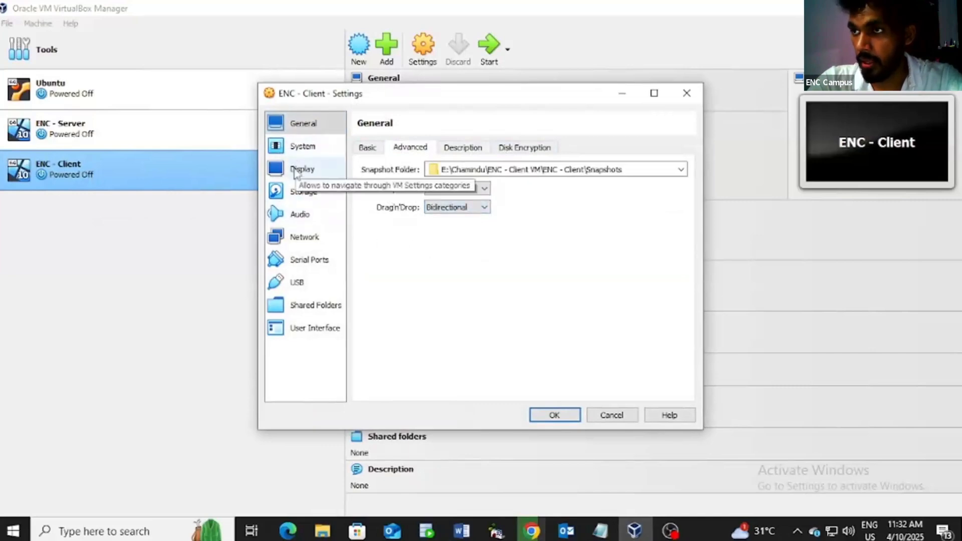
# Step: Disable Floppy boot and move it below Hard Disk in the boot order
pyautogui.click(301, 153)
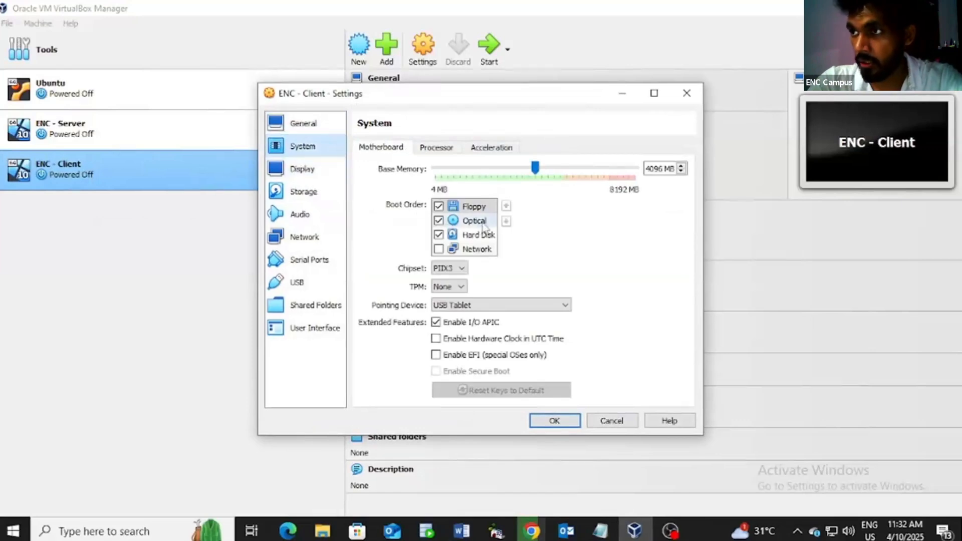
pyautogui.click(438, 206)
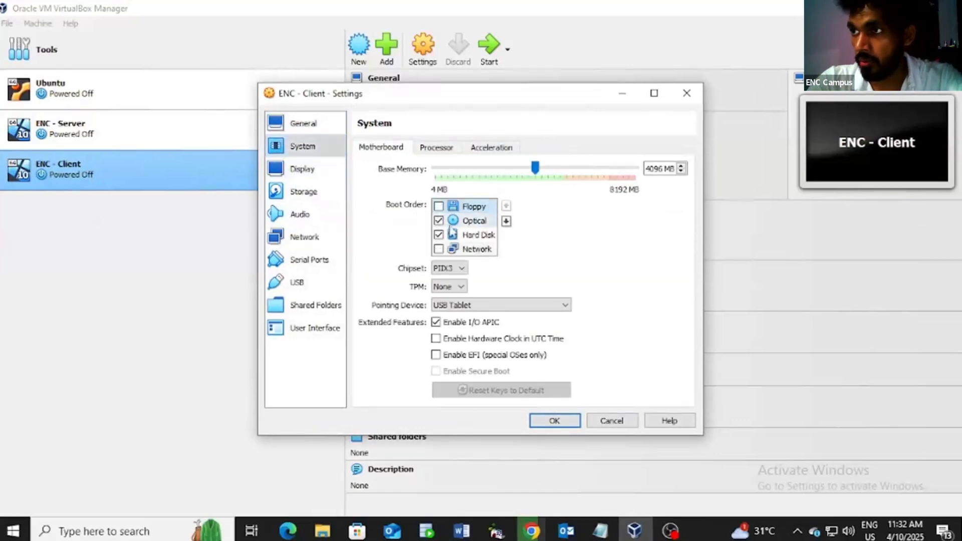
pyautogui.click(506, 222)
pyautogui.click(507, 222)
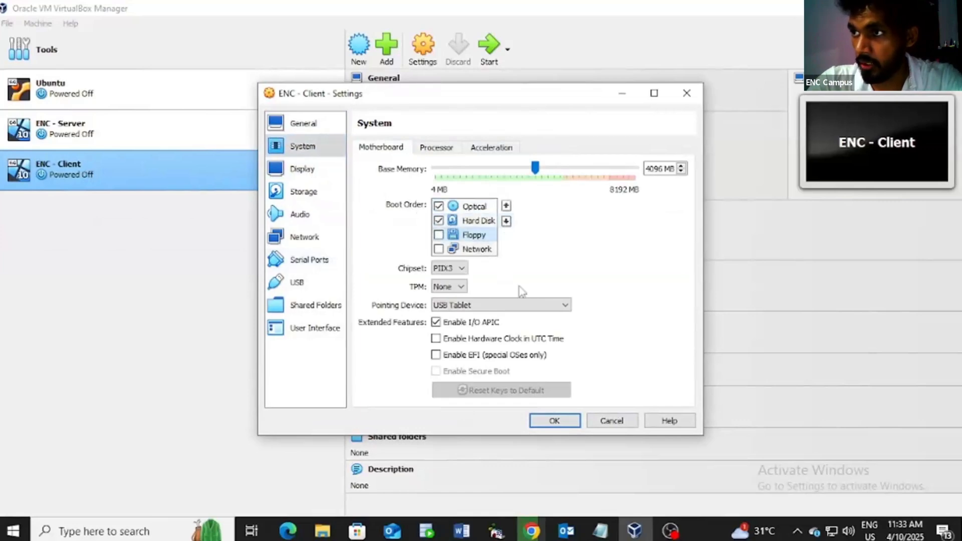
pyautogui.click(308, 196)
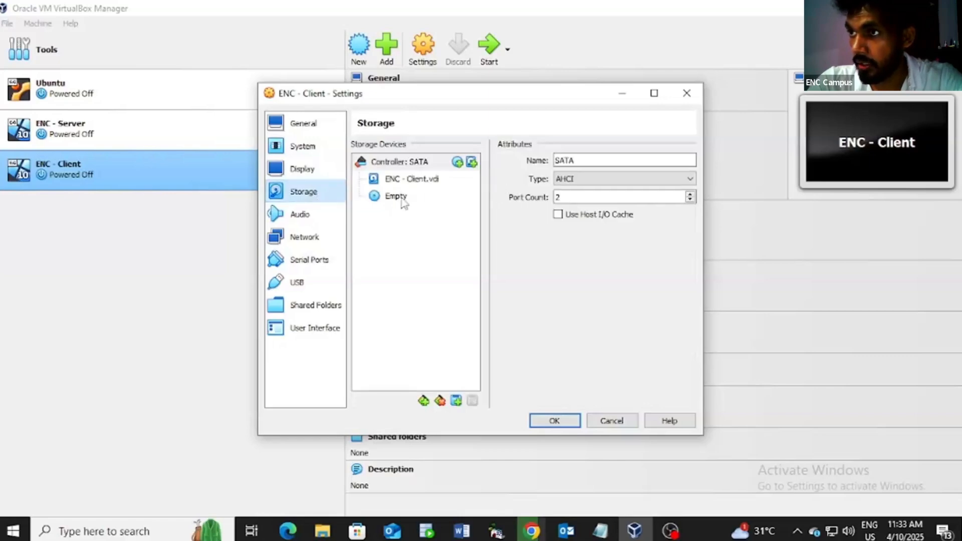
# Step: Load Windows-10.iso into the empty optical drive, save the settings and start ENC - Client
pyautogui.click(403, 200)
pyautogui.click(688, 161)
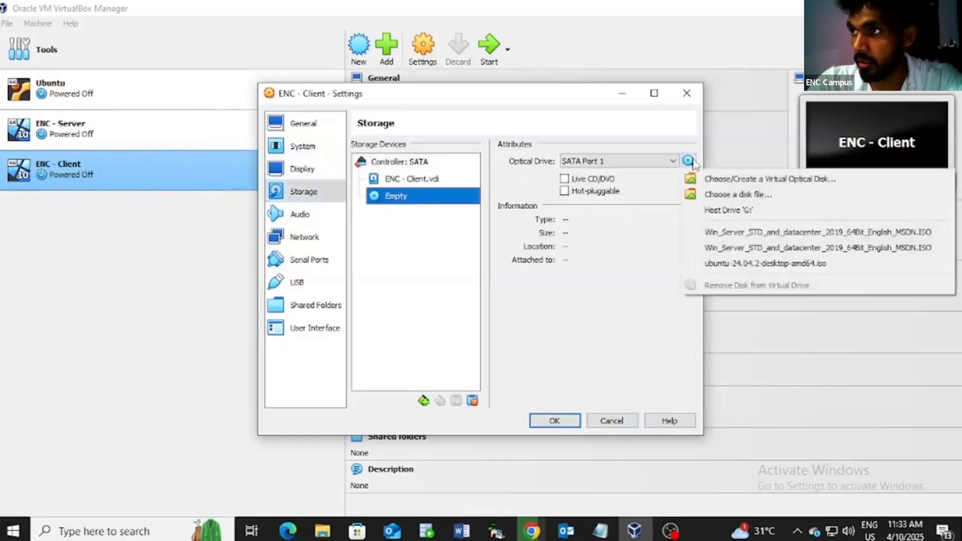
pyautogui.click(712, 195)
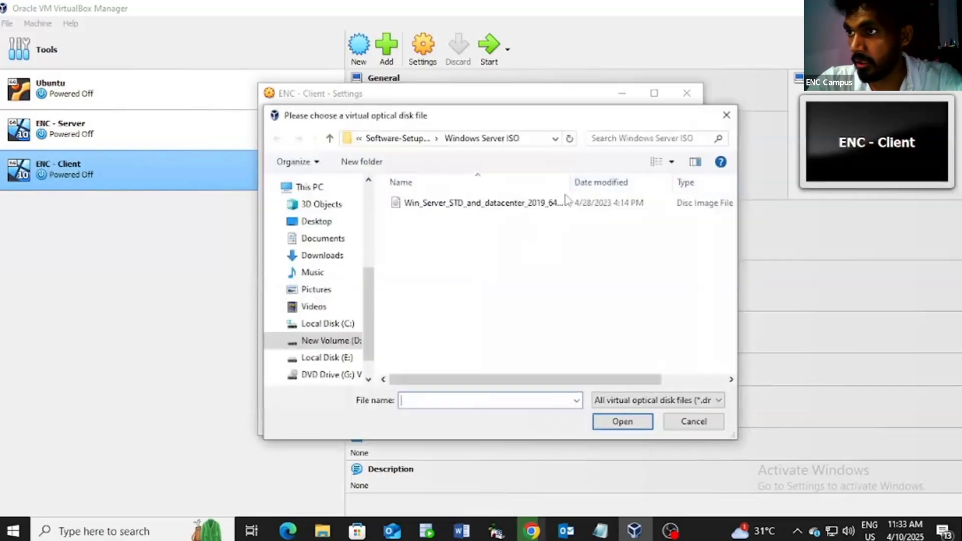
pyautogui.click(418, 142)
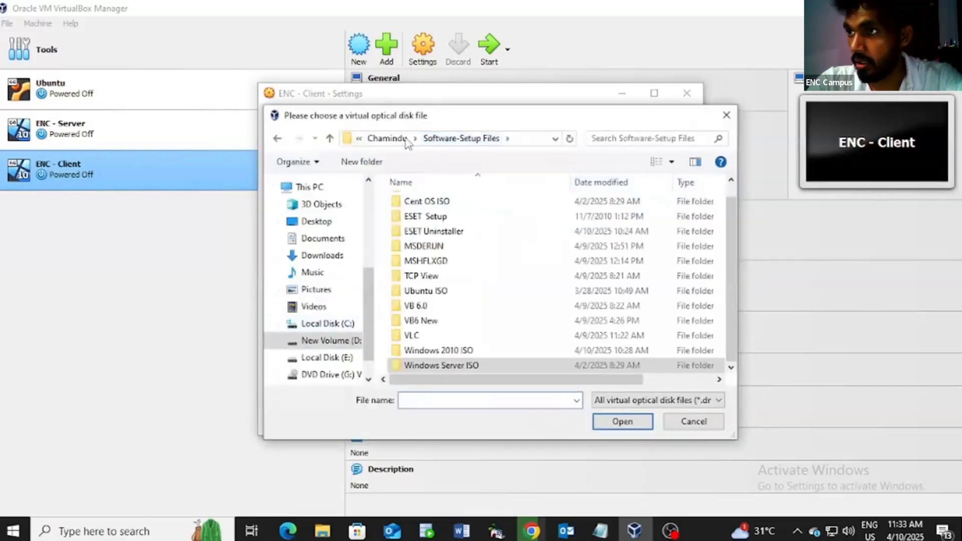
pyautogui.doubleClick(456, 354)
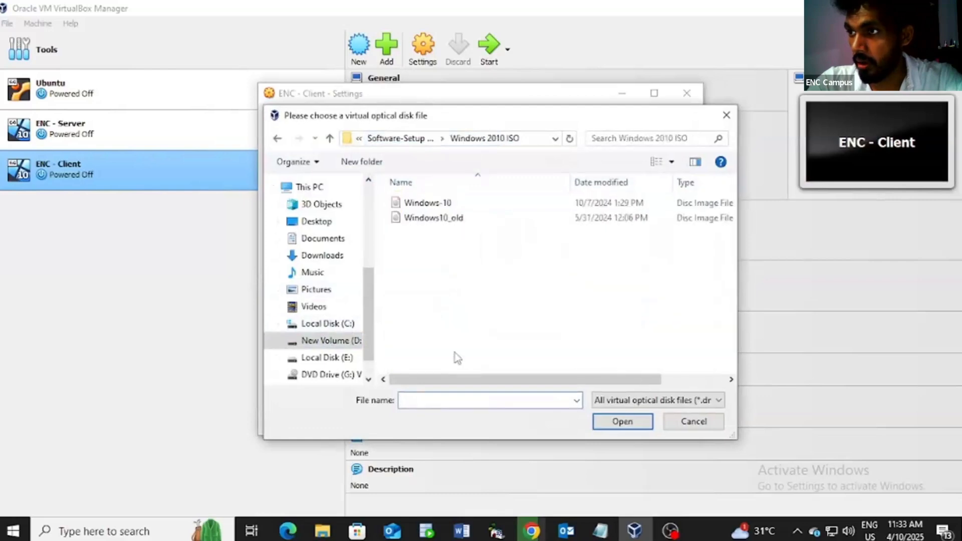
pyautogui.click(441, 209)
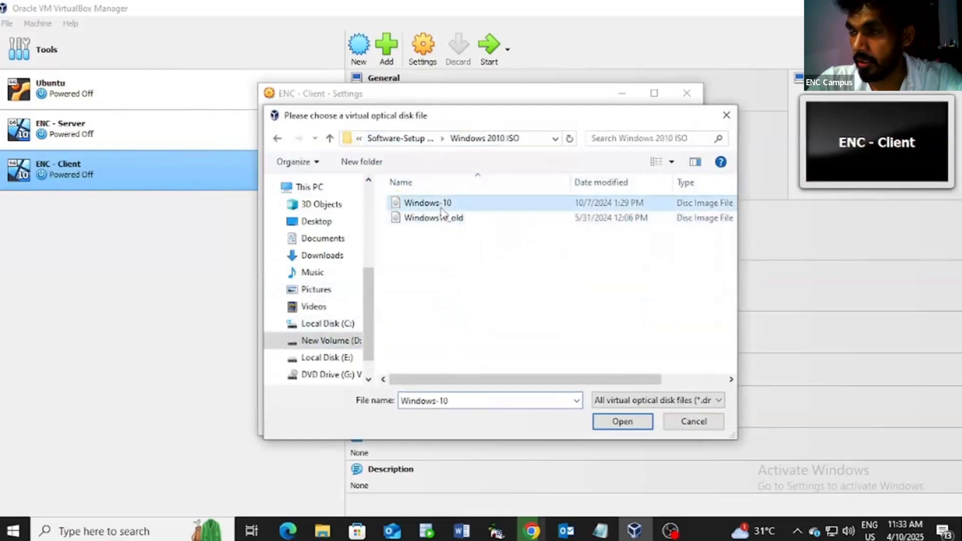
pyautogui.click(619, 422)
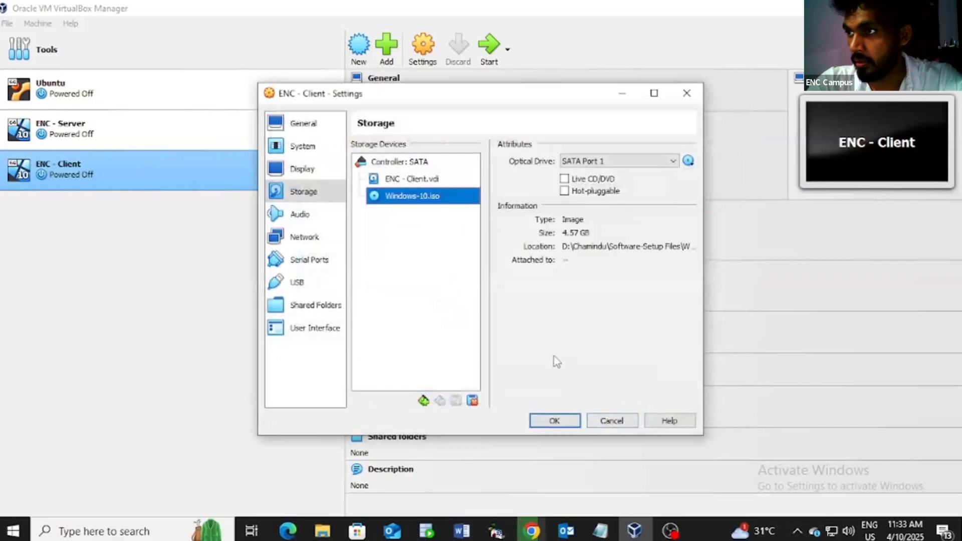
pyautogui.click(563, 423)
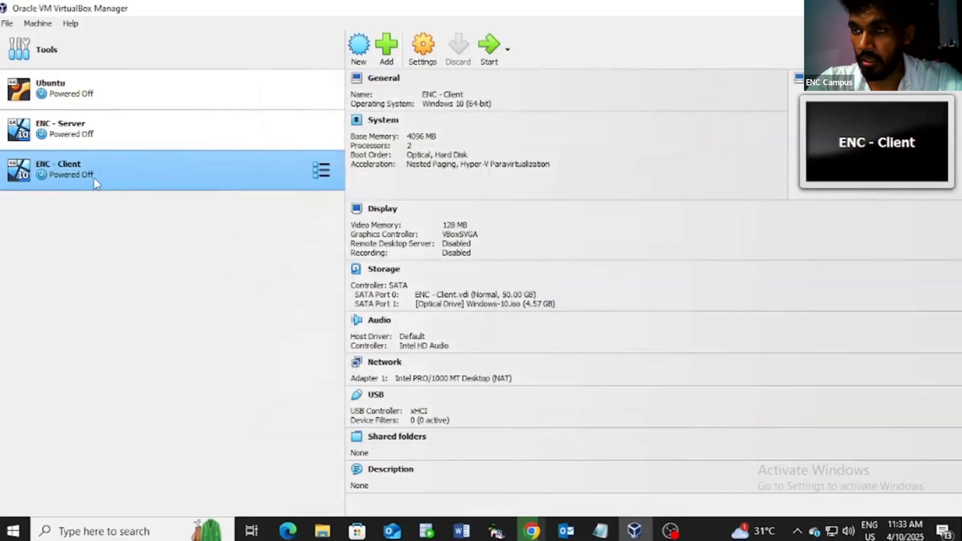
pyautogui.click(489, 48)
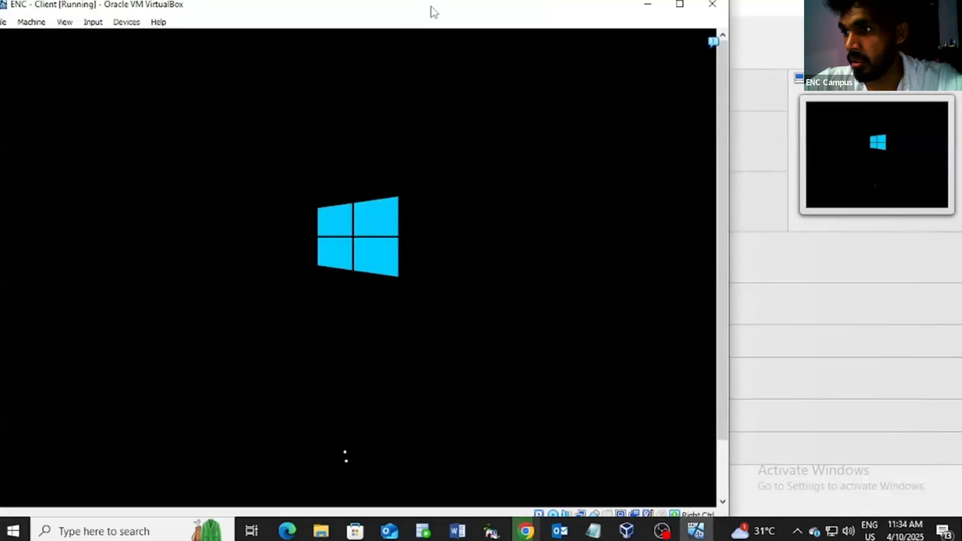
# Step: Reposition the VM window, keep default language settings and begin Windows installation
pyautogui.moveTo(431, 7); pyautogui.dragTo(588, 21)
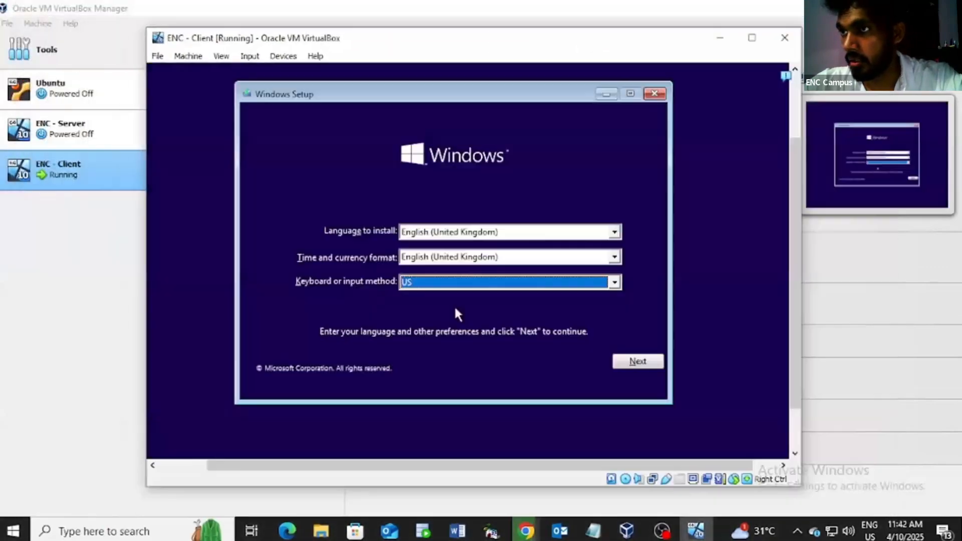
pyautogui.click(637, 362)
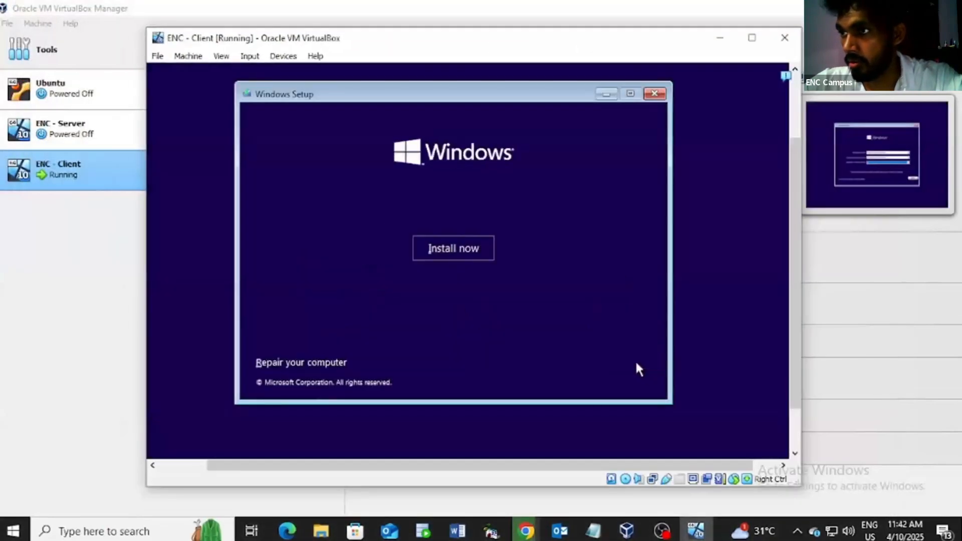
pyautogui.click(454, 248)
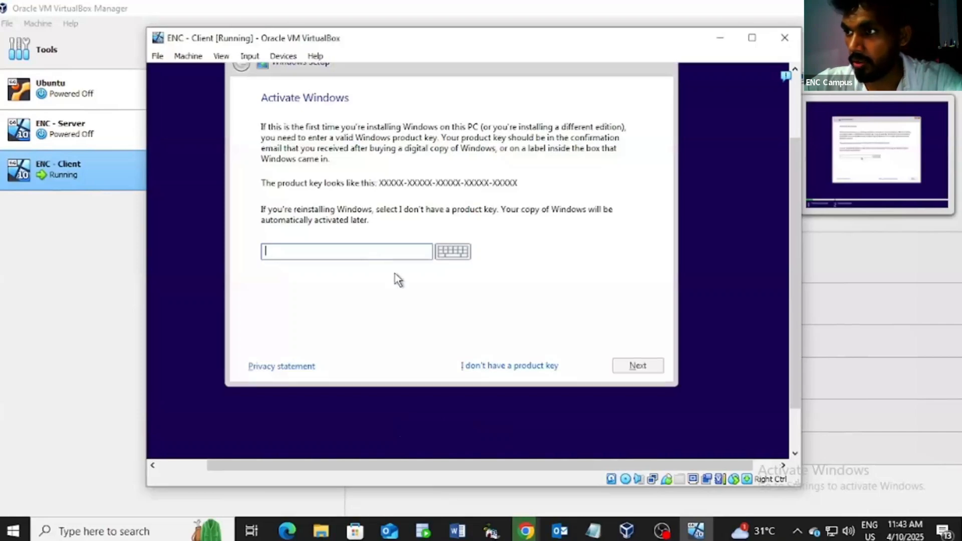
# Step: Continue without a product key, choose Windows 10 Home and accept the licence terms
pyautogui.click(519, 366)
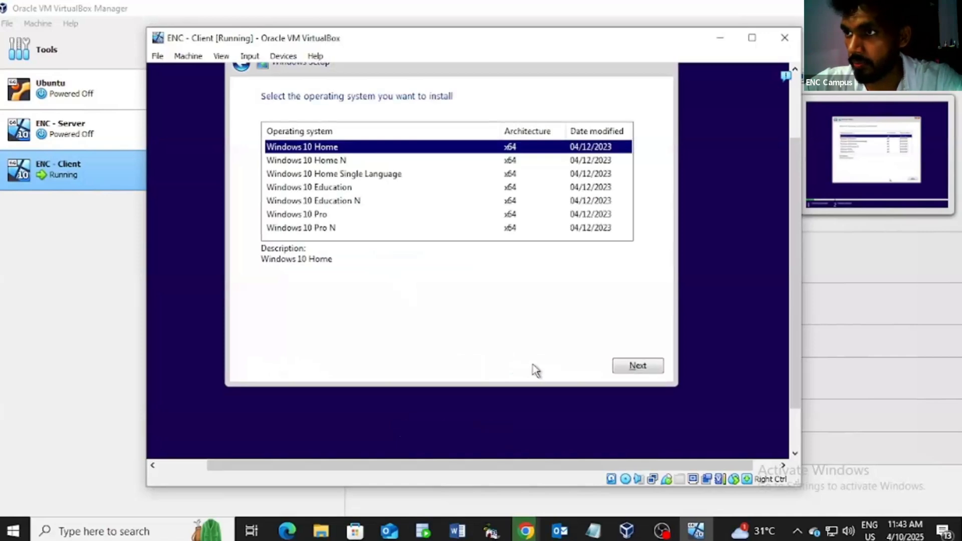
pyautogui.click(640, 365)
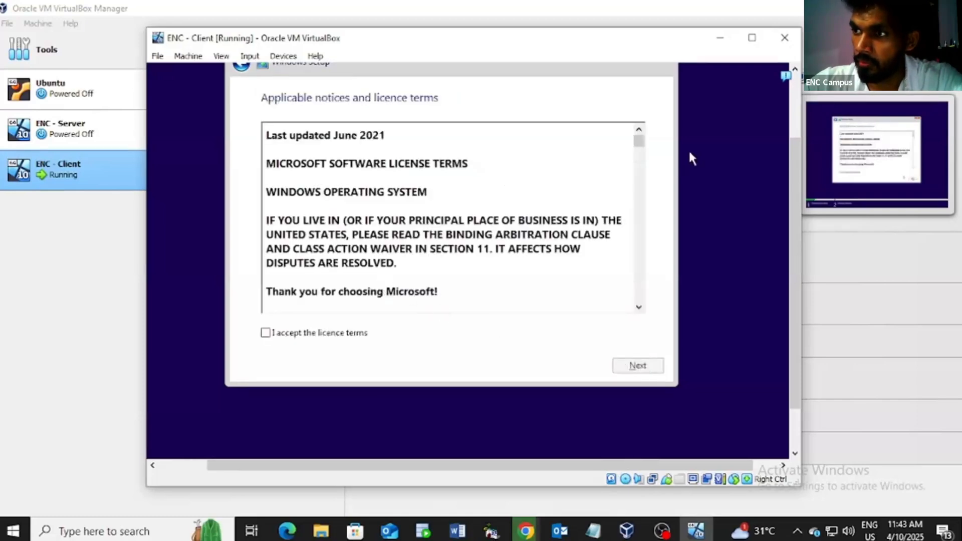
pyautogui.click(265, 333)
pyautogui.click(630, 367)
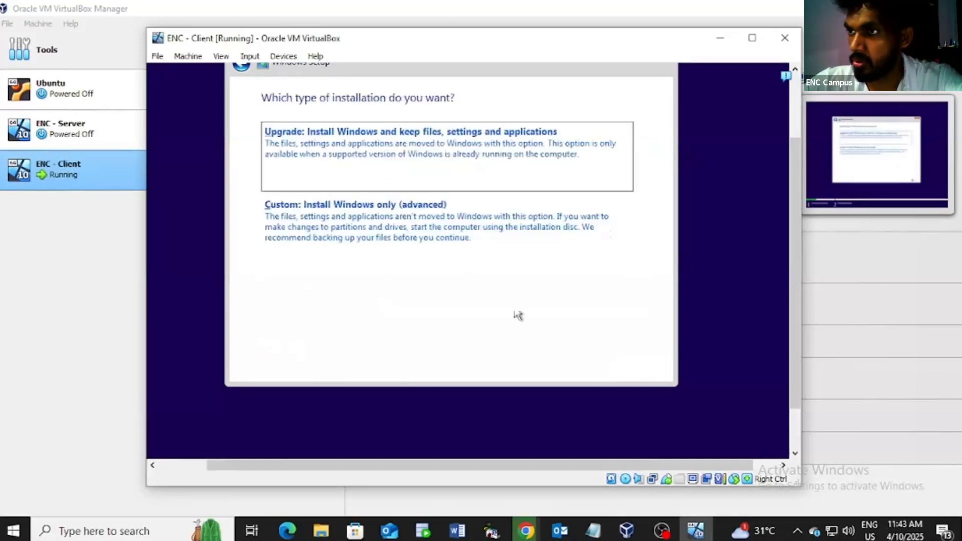
# Step: Choose a custom install onto Drive 0's 50 GB unallocated space
pyautogui.click(417, 234)
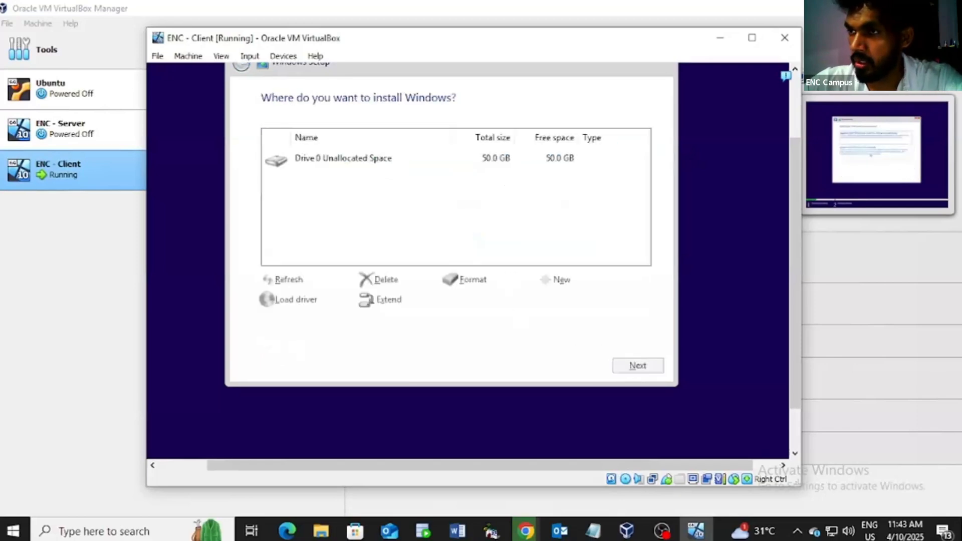
pyautogui.click(646, 366)
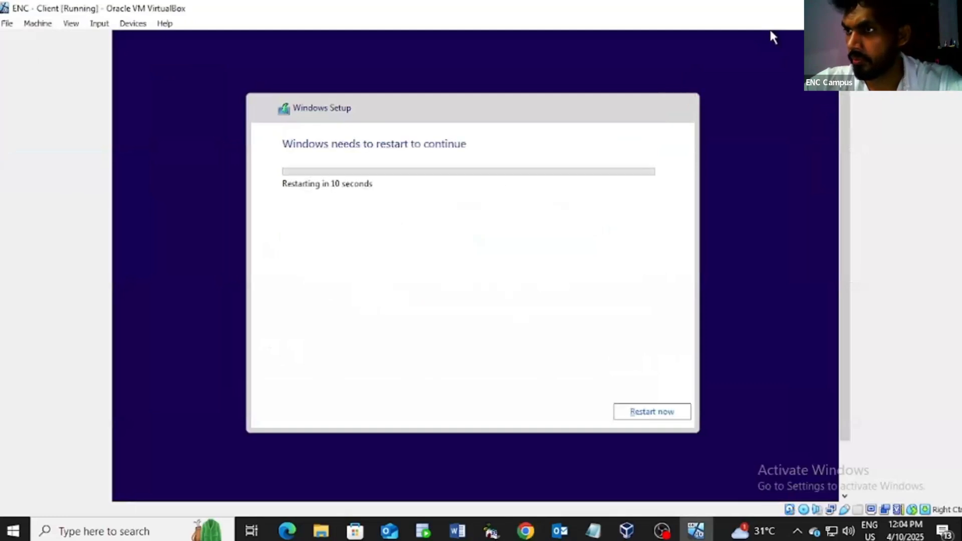
# Step: Restart setup immediately, confirm US keyboard layout and skip adding a second layout
pyautogui.press('Return')
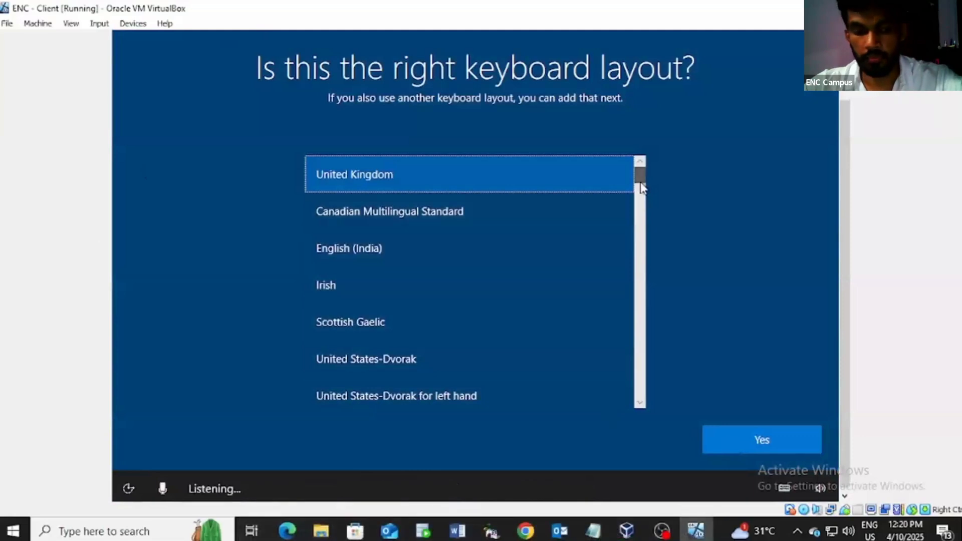
pyautogui.click(639, 402)
pyautogui.click(639, 402)
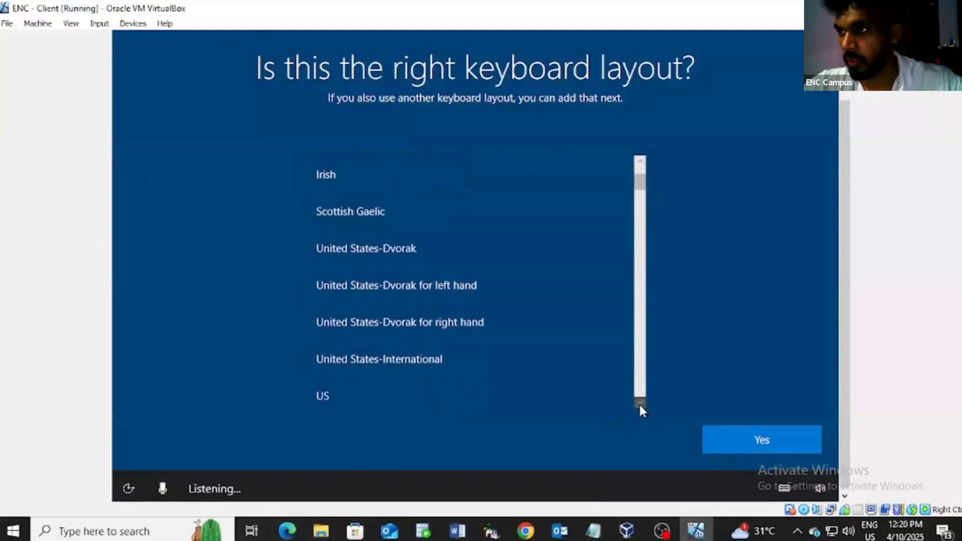
pyautogui.click(639, 403)
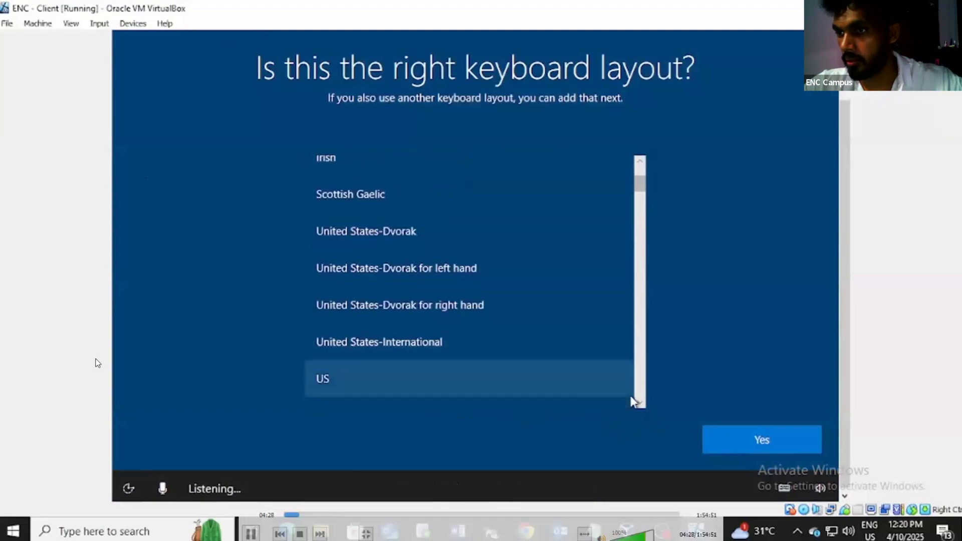
pyautogui.scroll(-1, 546, 380)
pyautogui.click(539, 359)
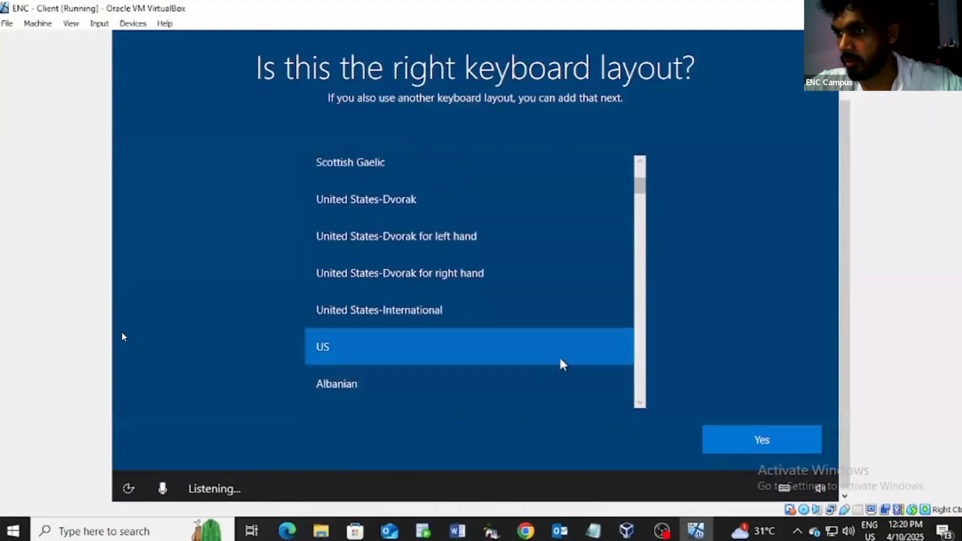
pyautogui.click(765, 443)
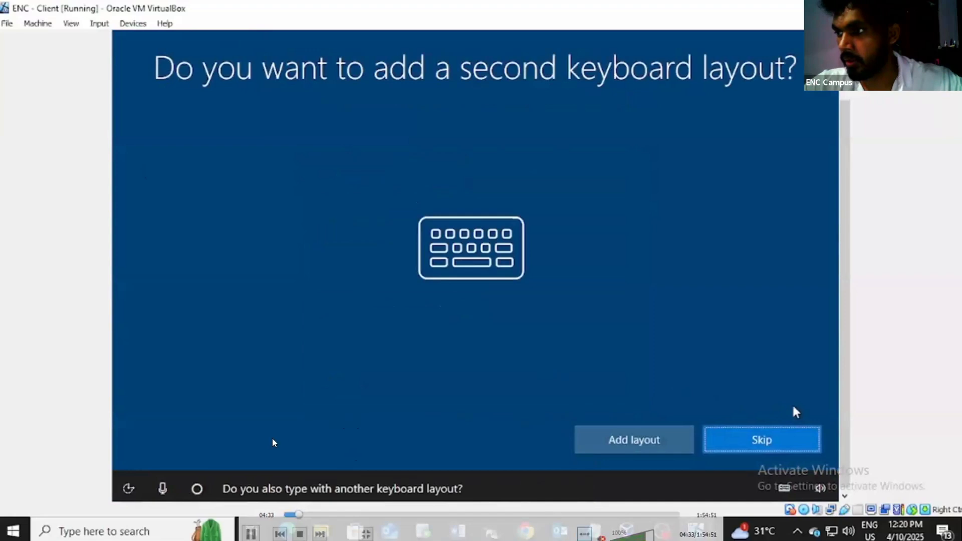
pyautogui.click(762, 441)
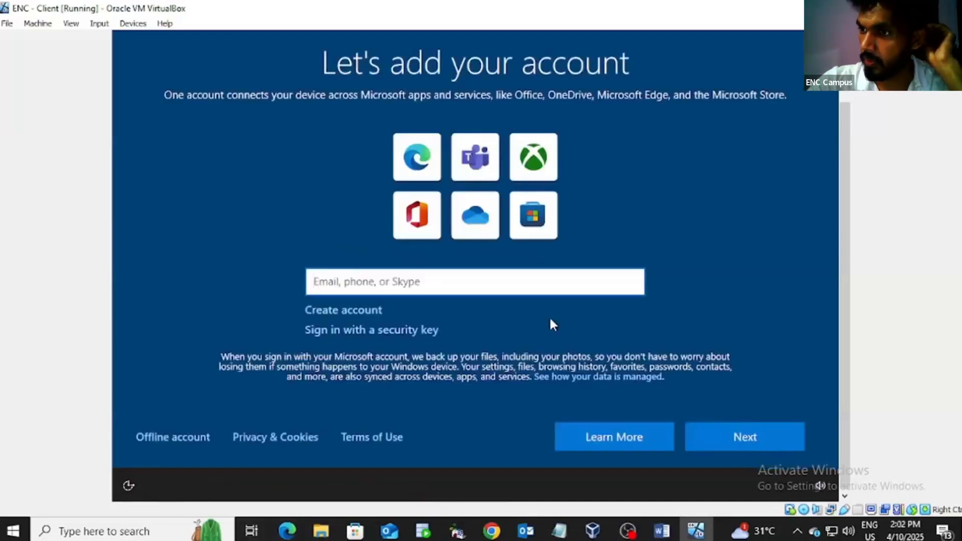
# Step: Choose an offline account and continue with limited experience instead of a Microsoft account
pyautogui.click(172, 438)
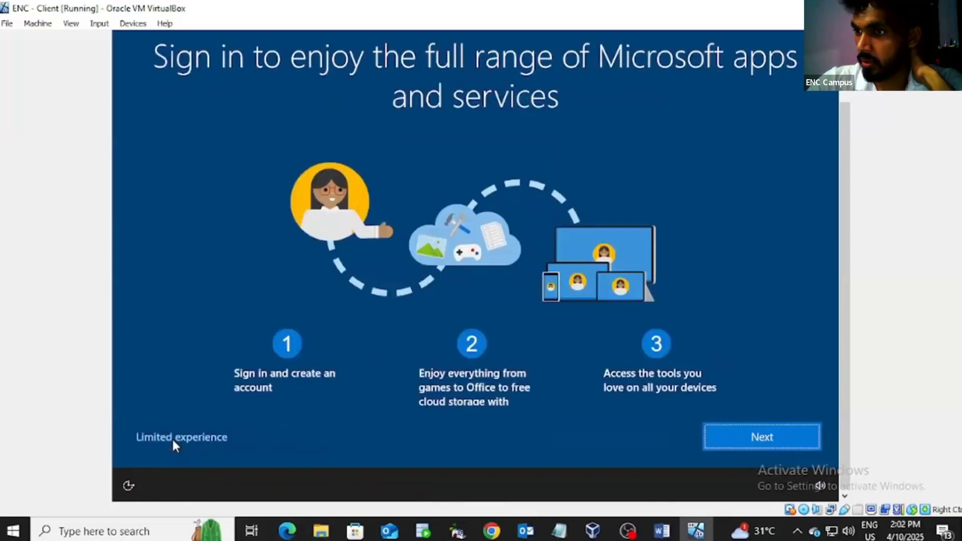
pyautogui.click(173, 438)
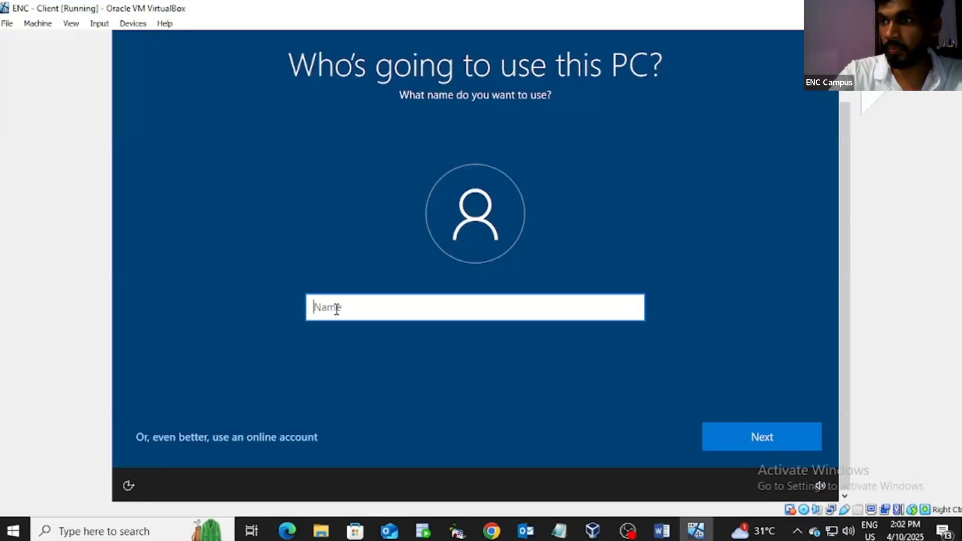
# Step: Name the local account ENC, then enter, check and confirm its password
pyautogui.write('ENC')
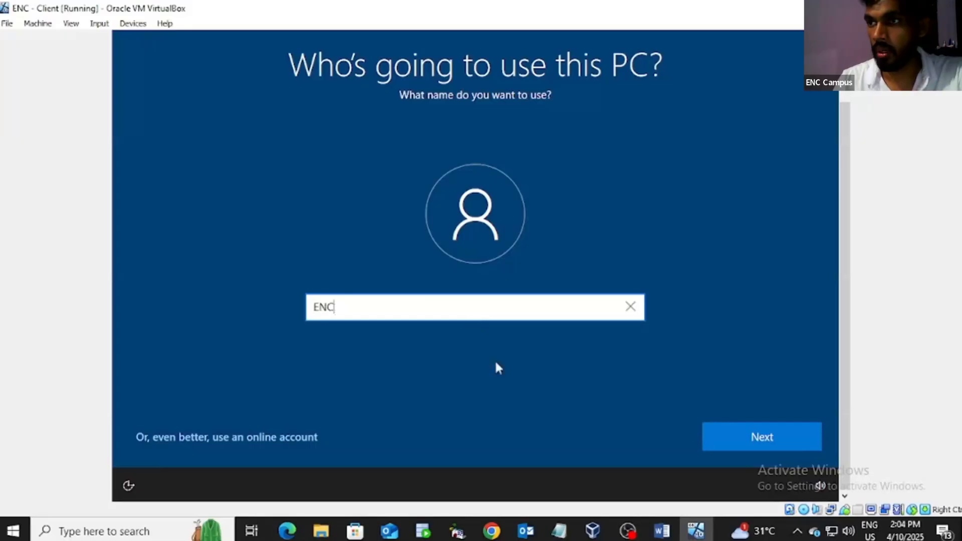
pyautogui.click(726, 439)
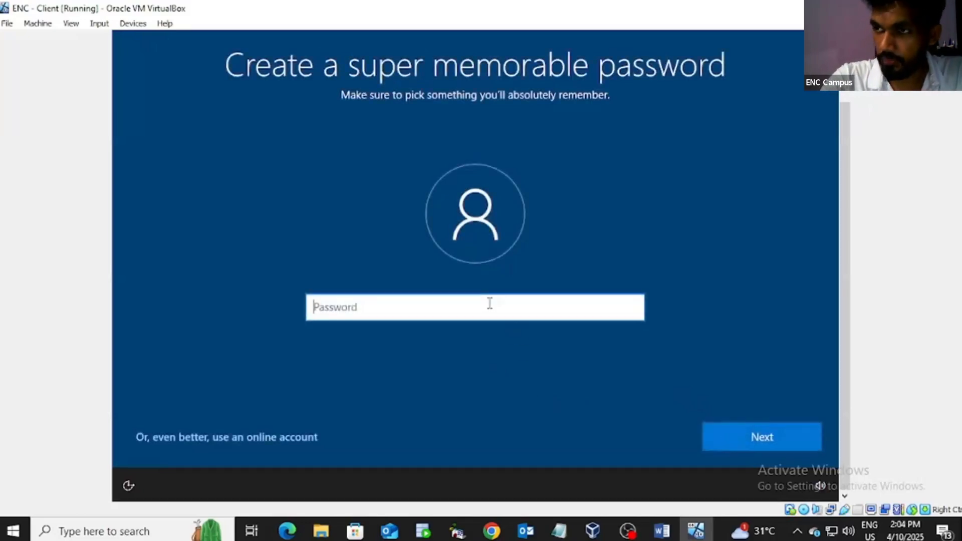
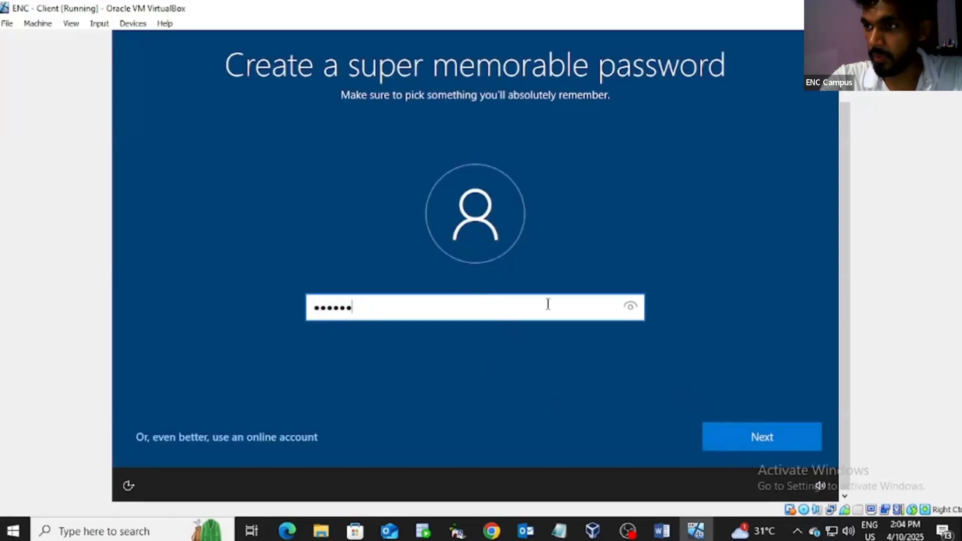
pyautogui.click(633, 305)
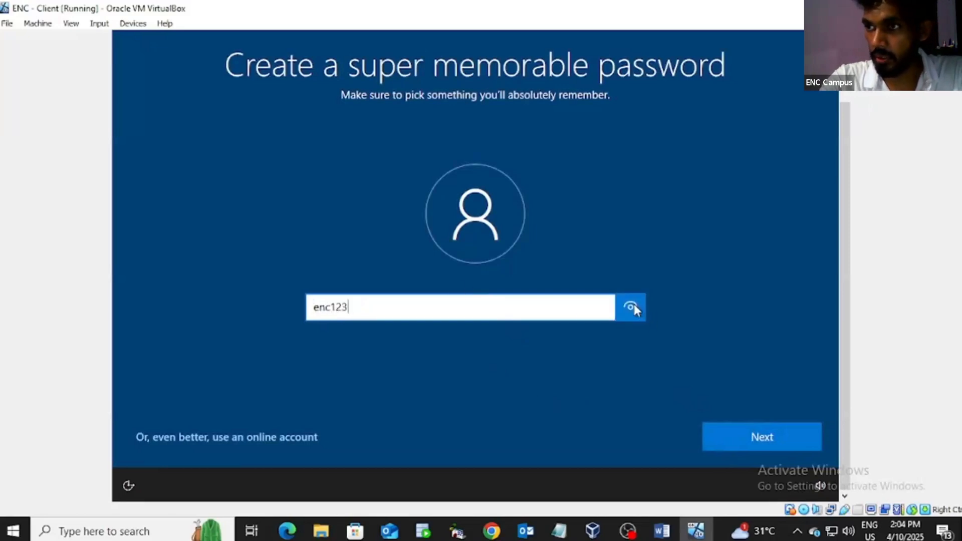
pyautogui.click(748, 439)
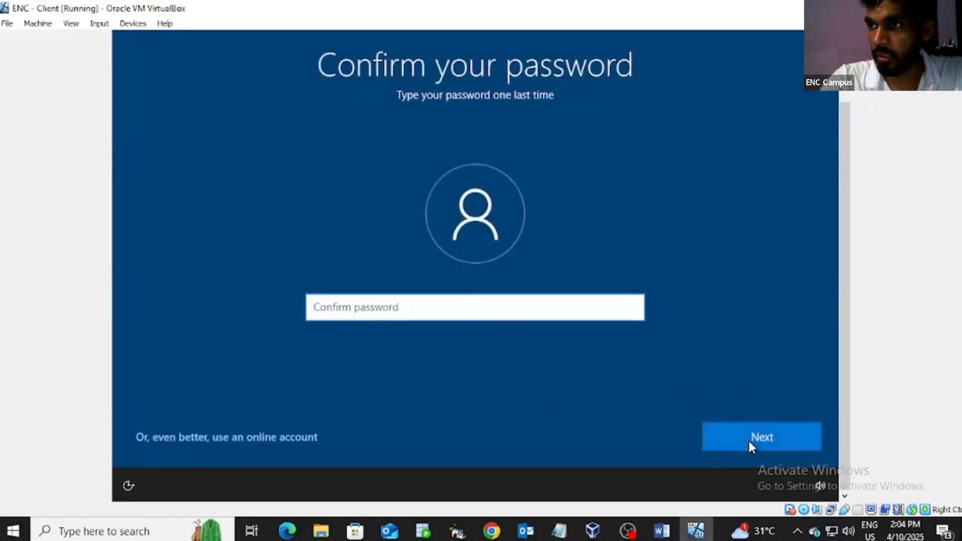
pyautogui.click(486, 302)
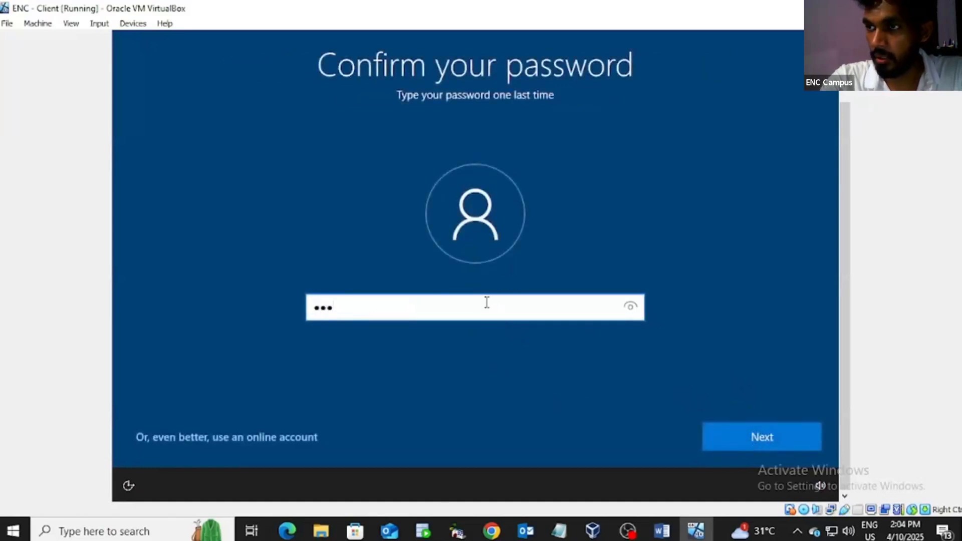
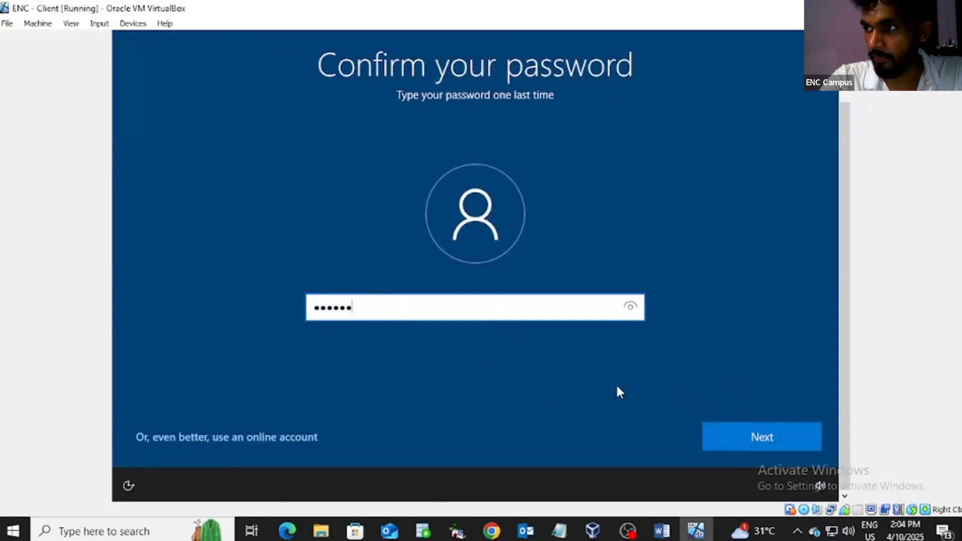
pyautogui.click(755, 441)
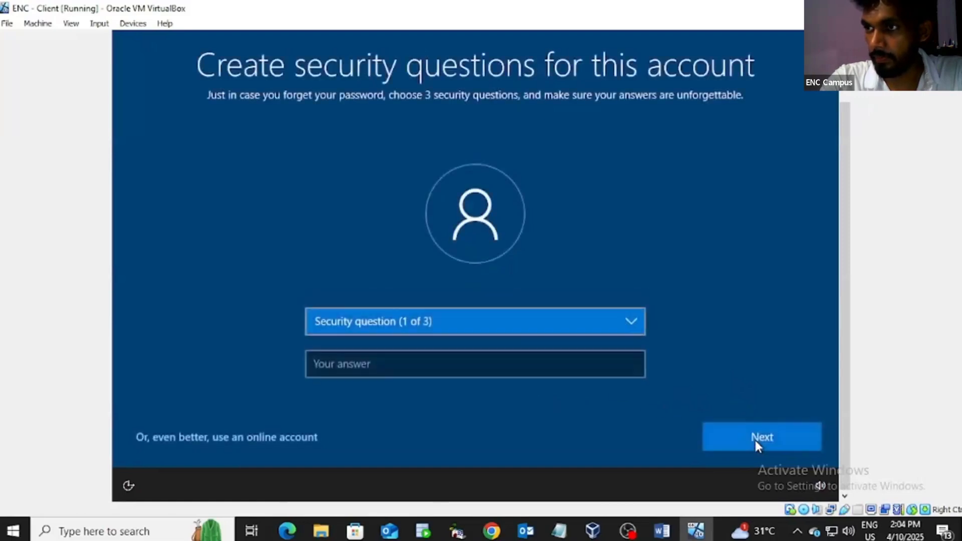
# Step: Pick the 'city where you were born' security question and enter its answer
pyautogui.click(623, 322)
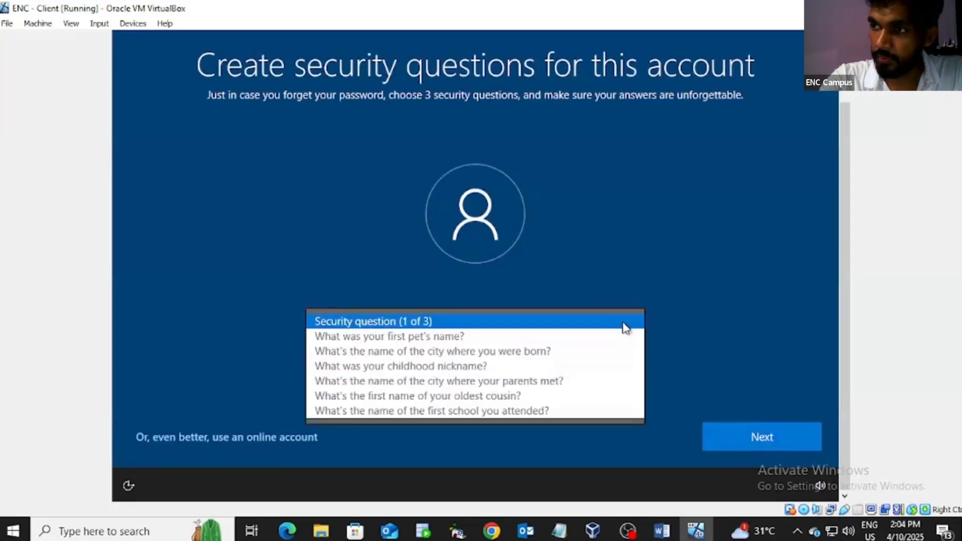
pyautogui.click(539, 357)
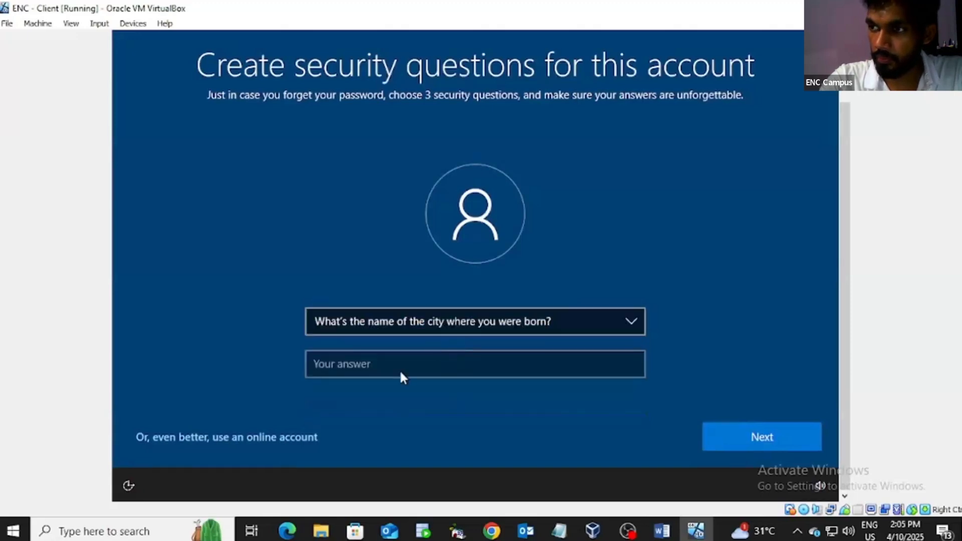
pyautogui.click(402, 362)
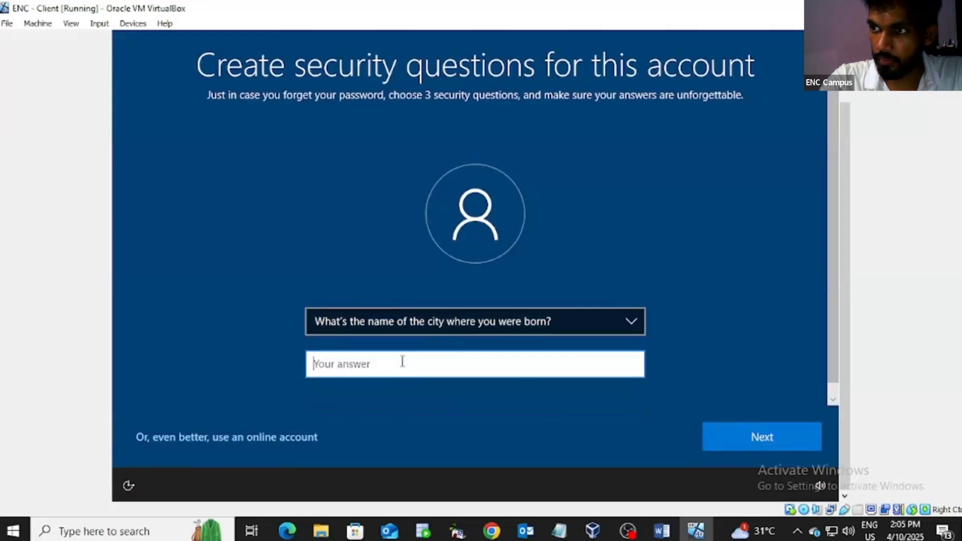
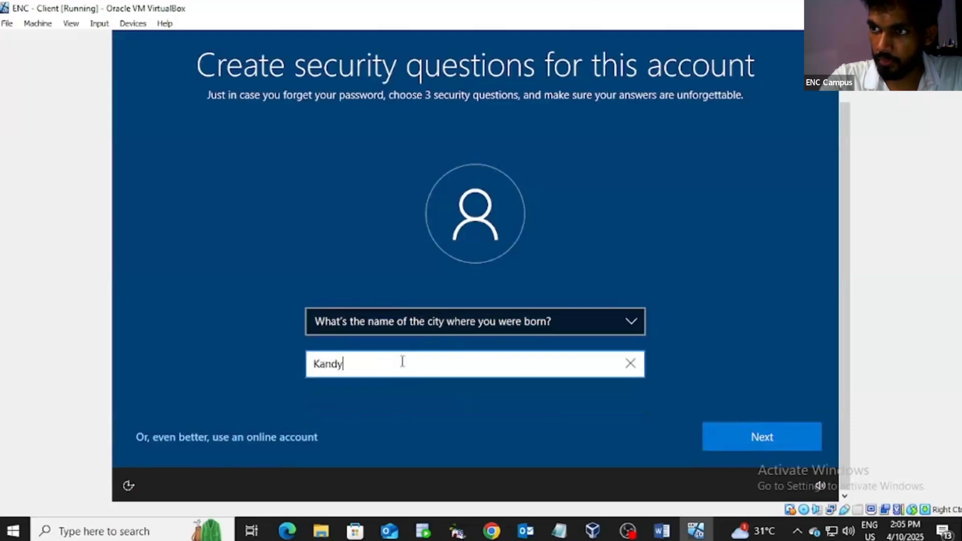
pyautogui.click(741, 441)
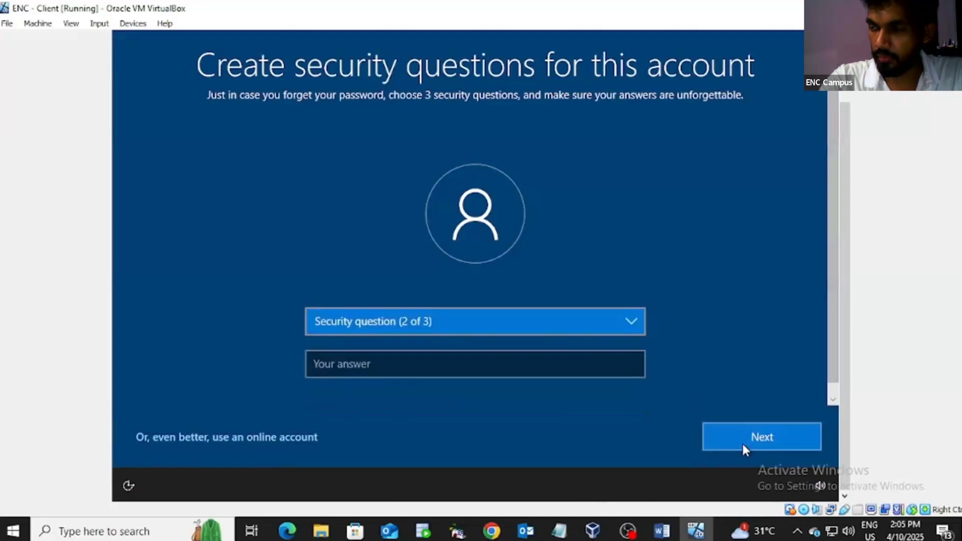
# Step: Pick the 'first school you attended' security question and enter its answer
pyautogui.click(511, 323)
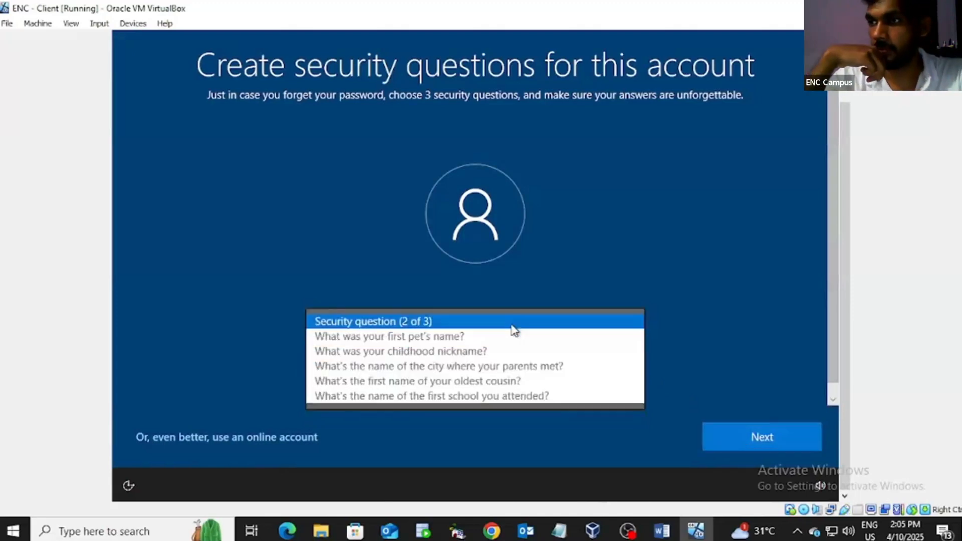
pyautogui.click(495, 392)
pyautogui.click(483, 361)
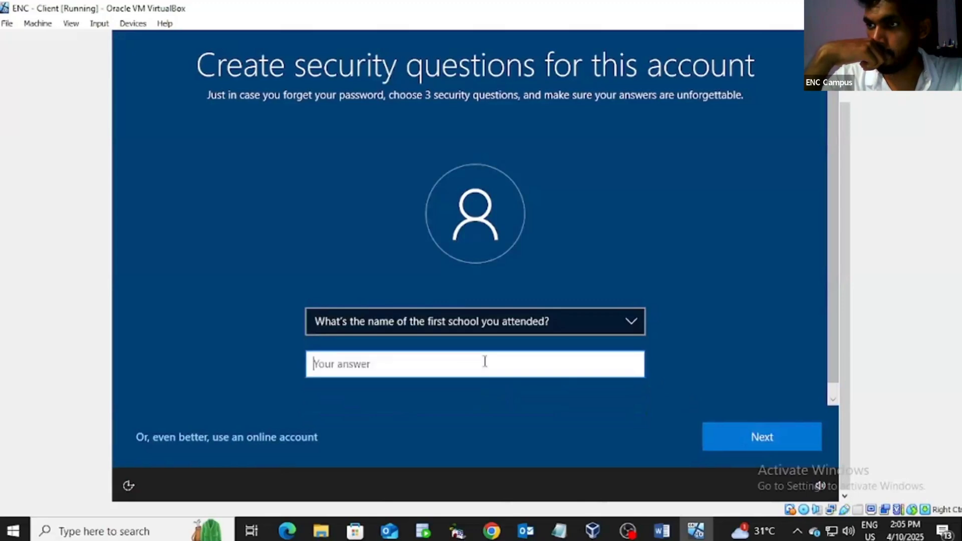
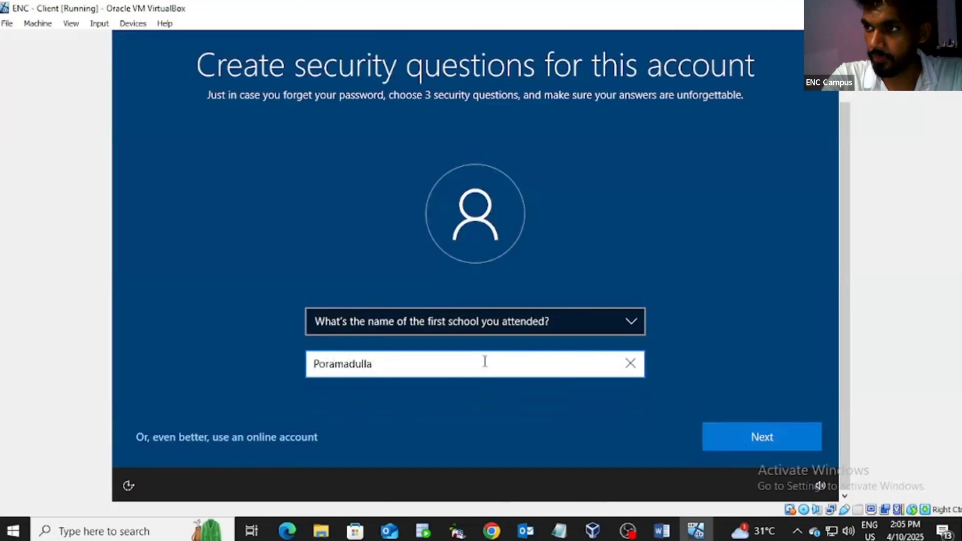
pyautogui.click(759, 443)
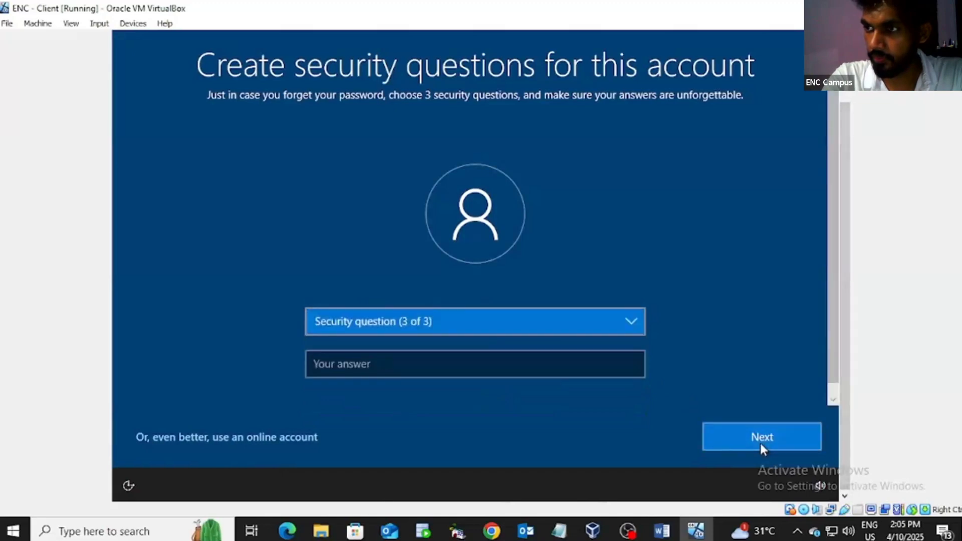
# Step: Pick the 'city where your parents met' question, answer it, and submit
pyautogui.click(470, 322)
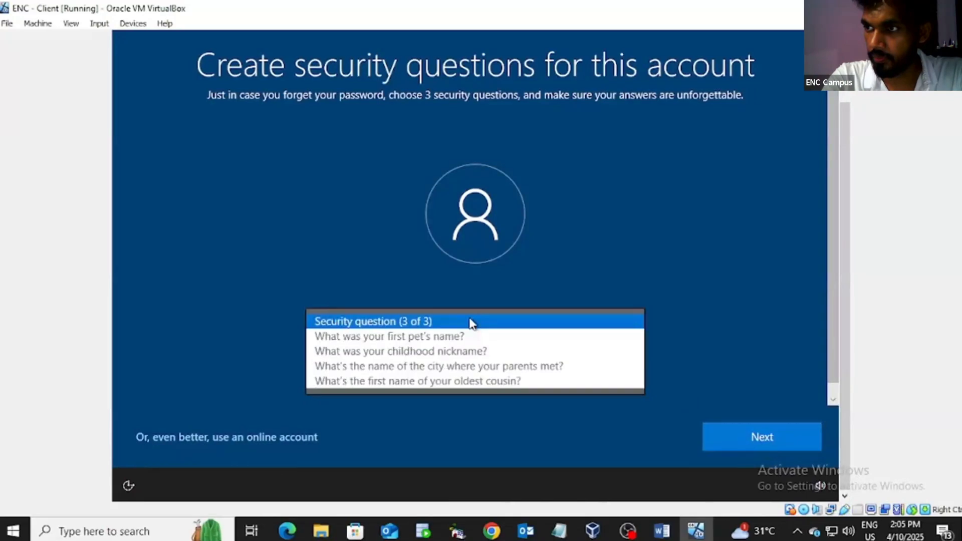
pyautogui.click(465, 368)
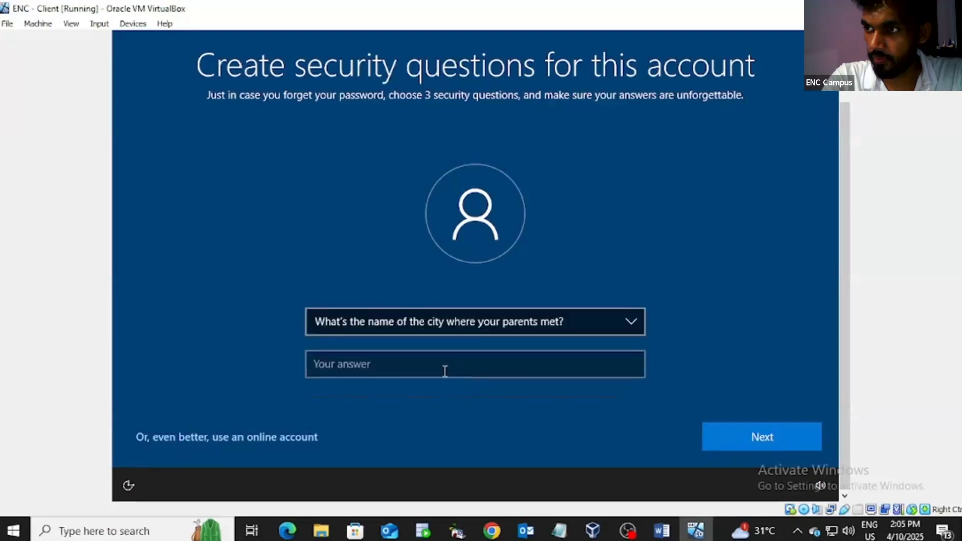
pyautogui.click(437, 371)
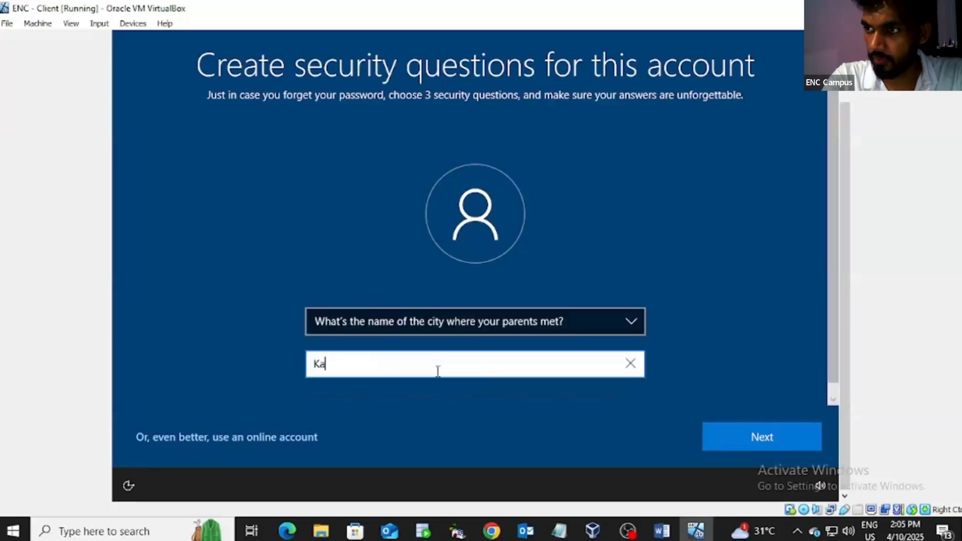
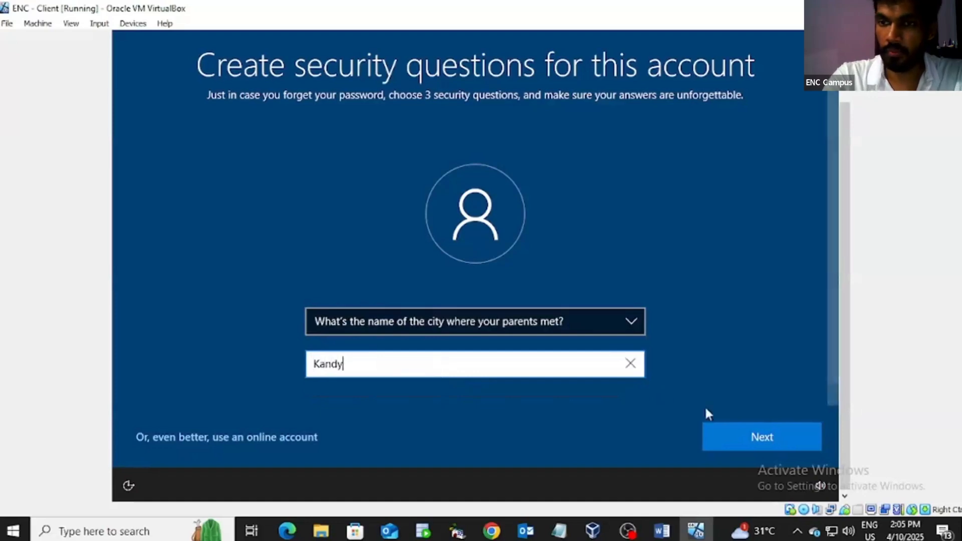
pyautogui.click(756, 441)
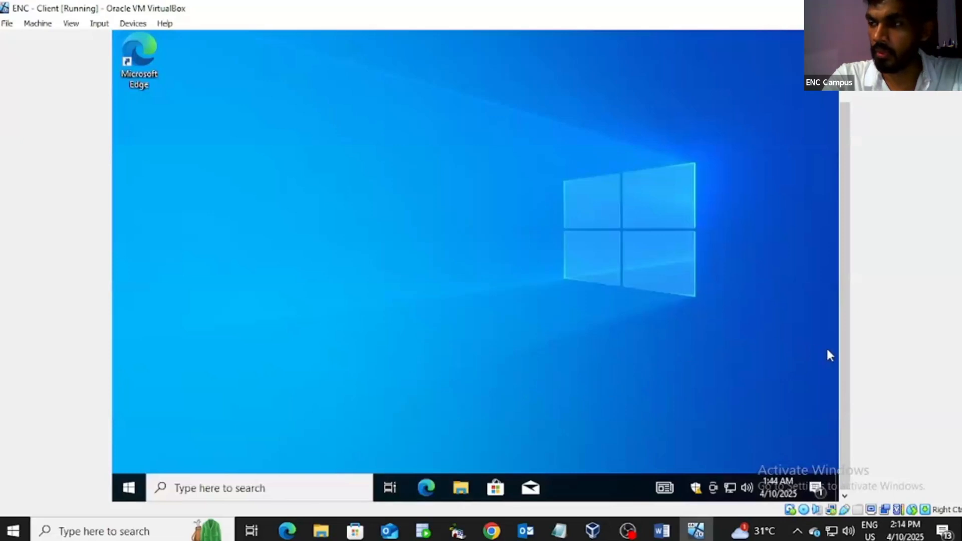
# Step: Power off the ENC - Client VM and start cloning it from the Manager
pyautogui.moveTo(847, 361); pyautogui.dragTo(869, 401)
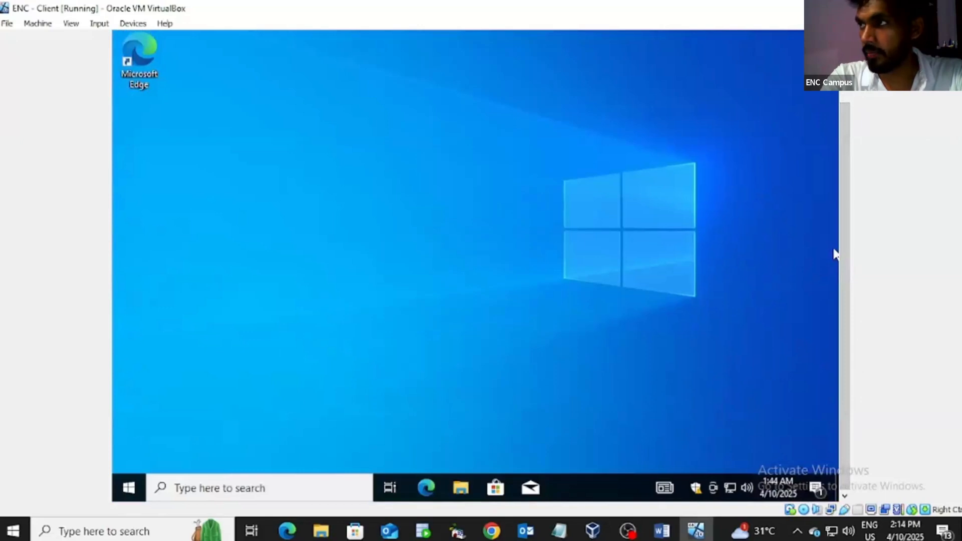
pyautogui.click(946, 8)
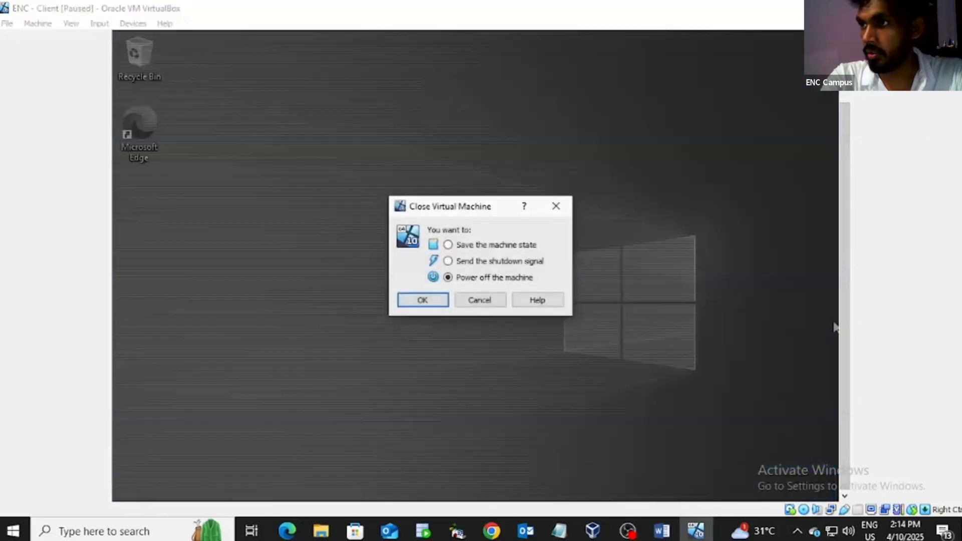
pyautogui.click(429, 302)
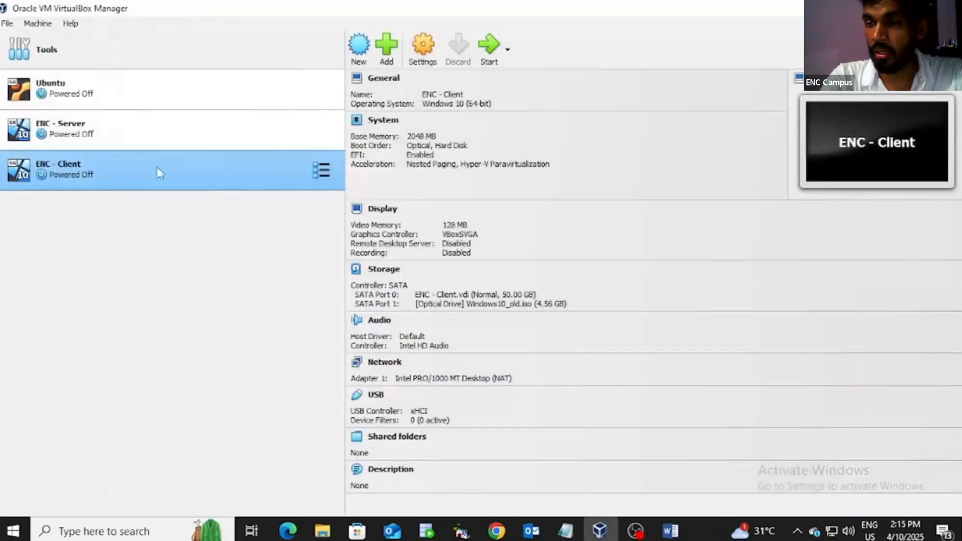
pyautogui.rightClick(157, 167)
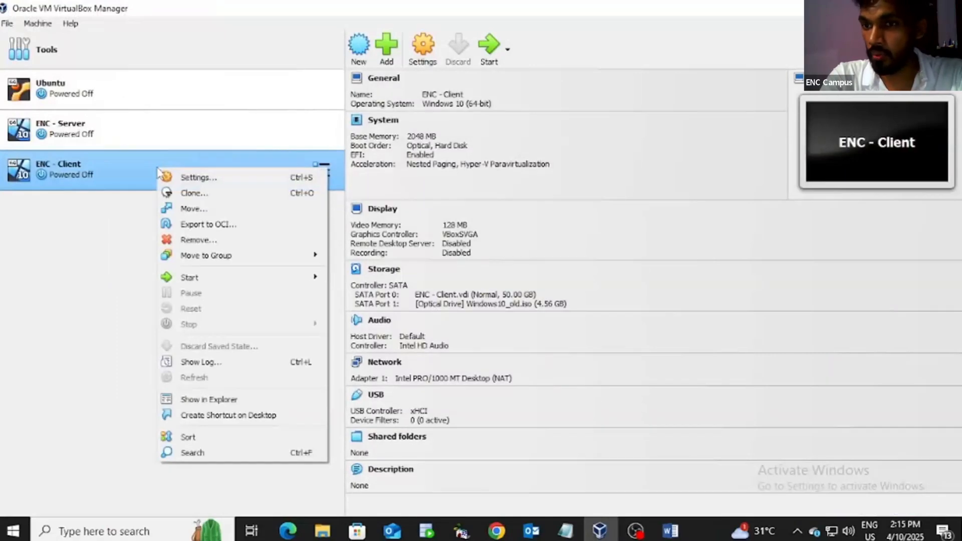
pyautogui.click(243, 196)
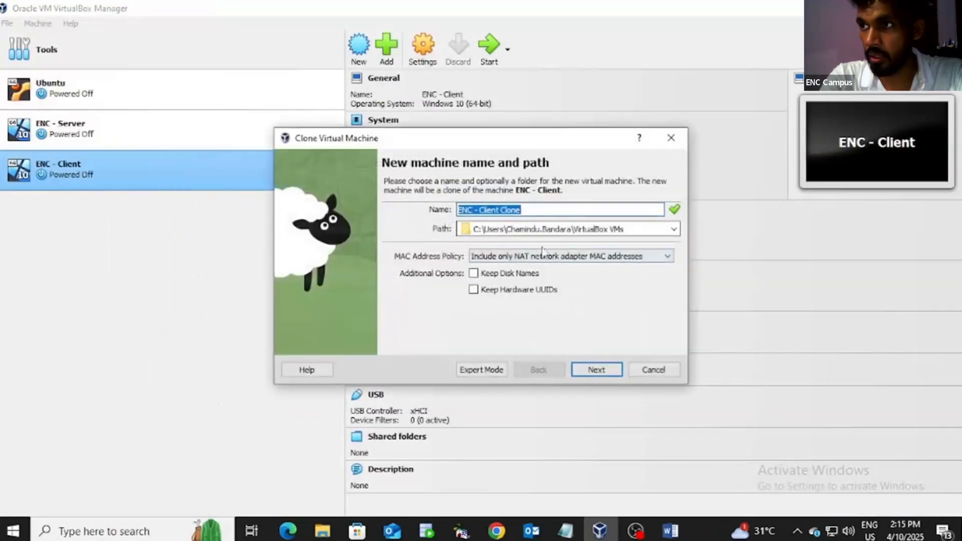
# Step: Browse for the clone's location to the VM folders on Local Disk (E:)
pyautogui.click(674, 230)
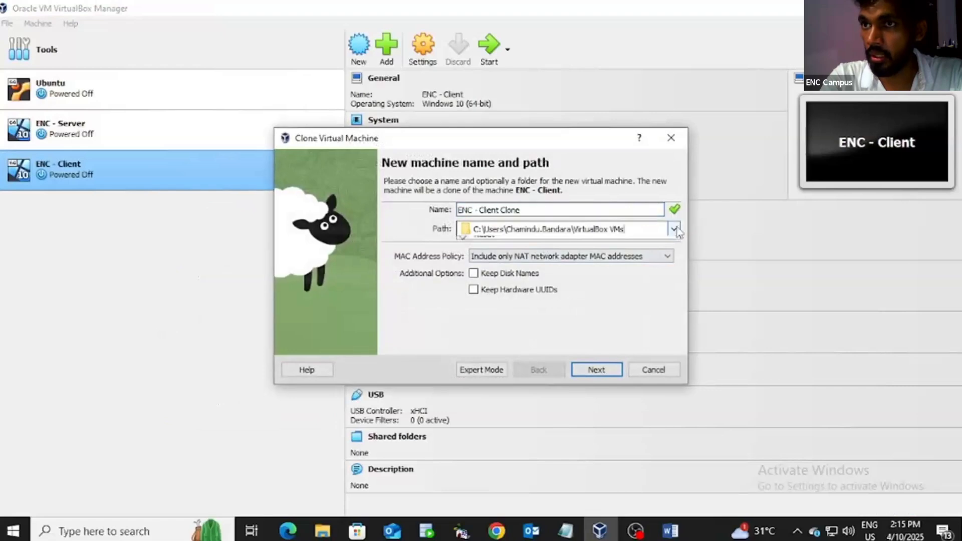
pyautogui.click(468, 253)
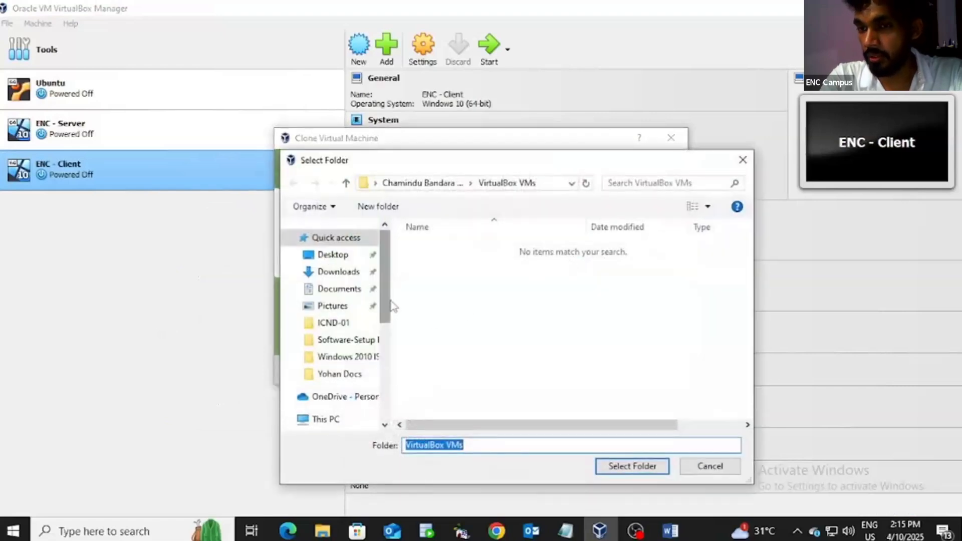
pyautogui.scroll(-4, 390, 303)
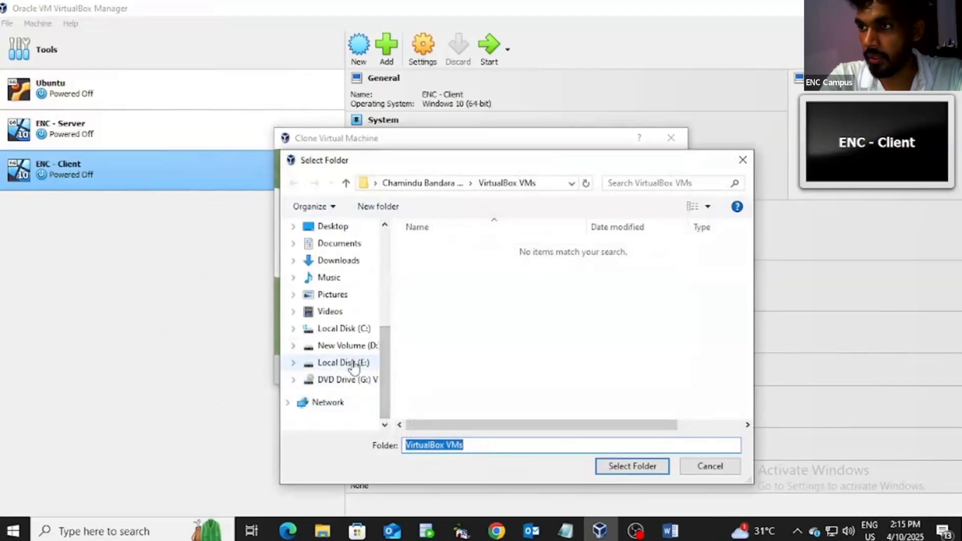
pyautogui.click(352, 364)
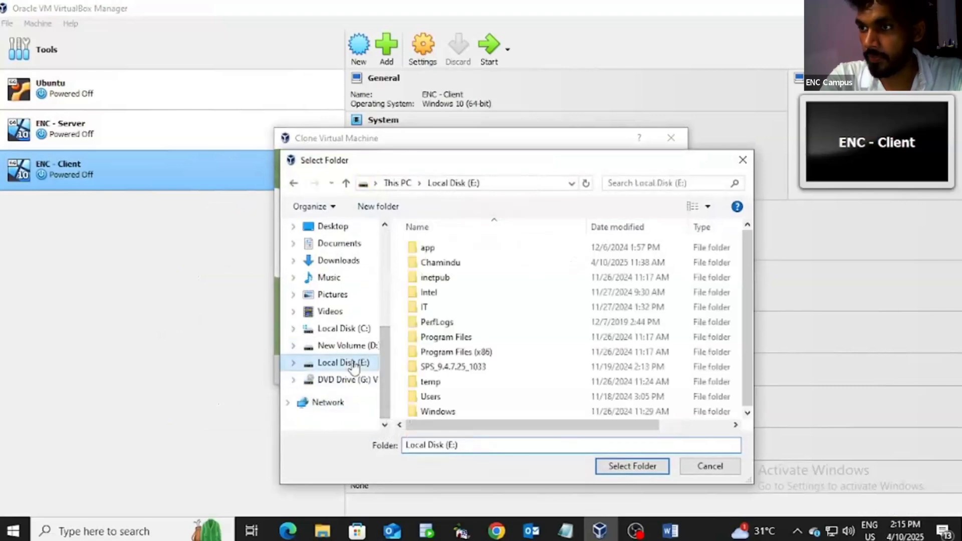
pyautogui.doubleClick(444, 267)
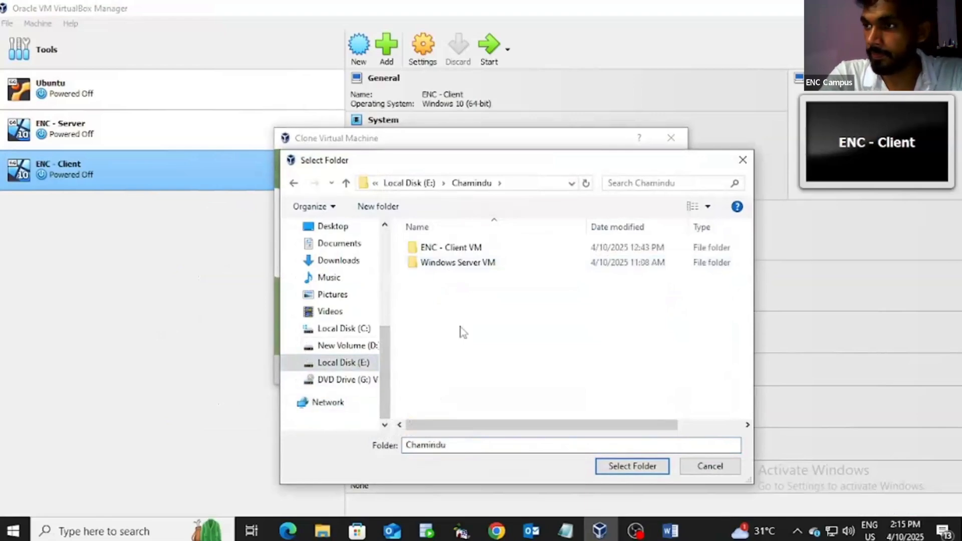
# Step: Create a new folder 'ENC - Client VM 02' there and use it as the clone's path
pyautogui.click(370, 213)
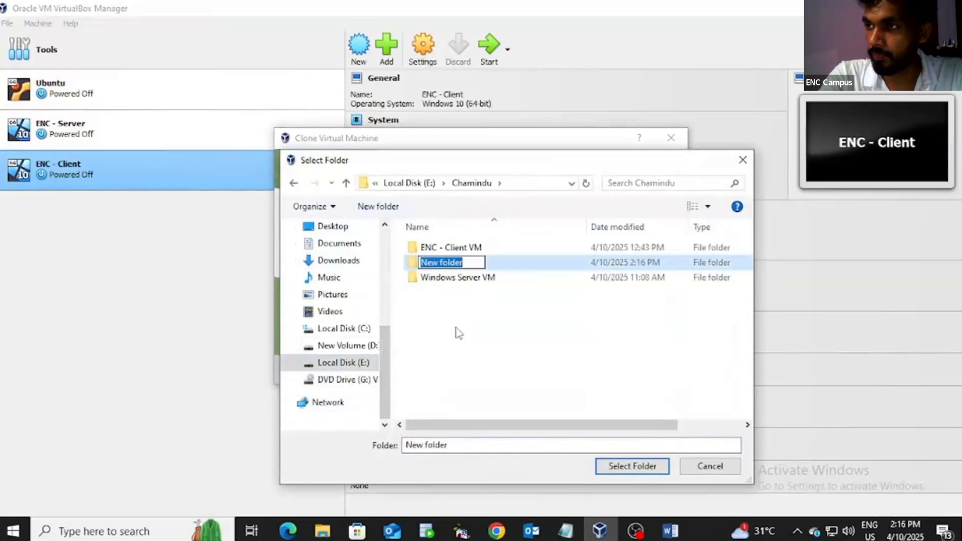
pyautogui.press('BackSpace')
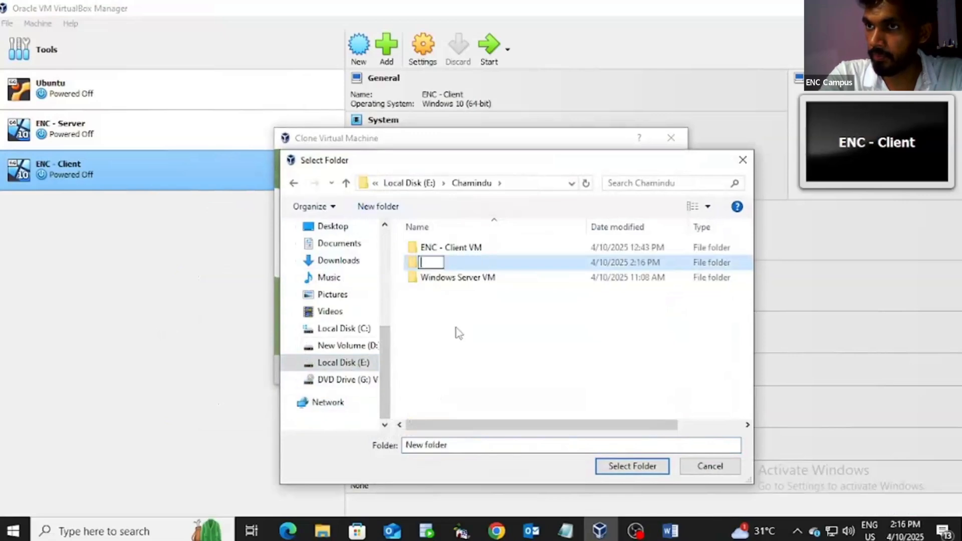
pyautogui.write('ENC - ')
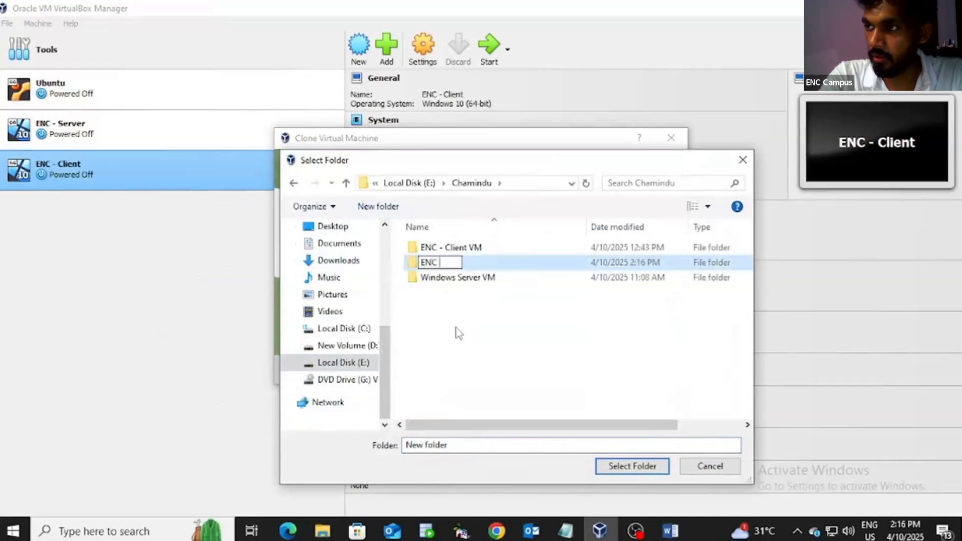
pyautogui.write('Clie')
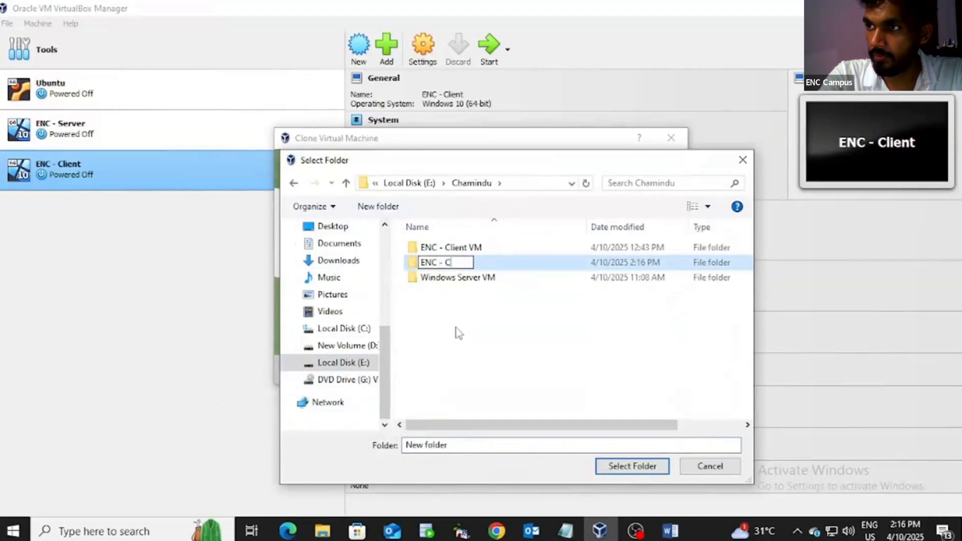
pyautogui.write('nt')
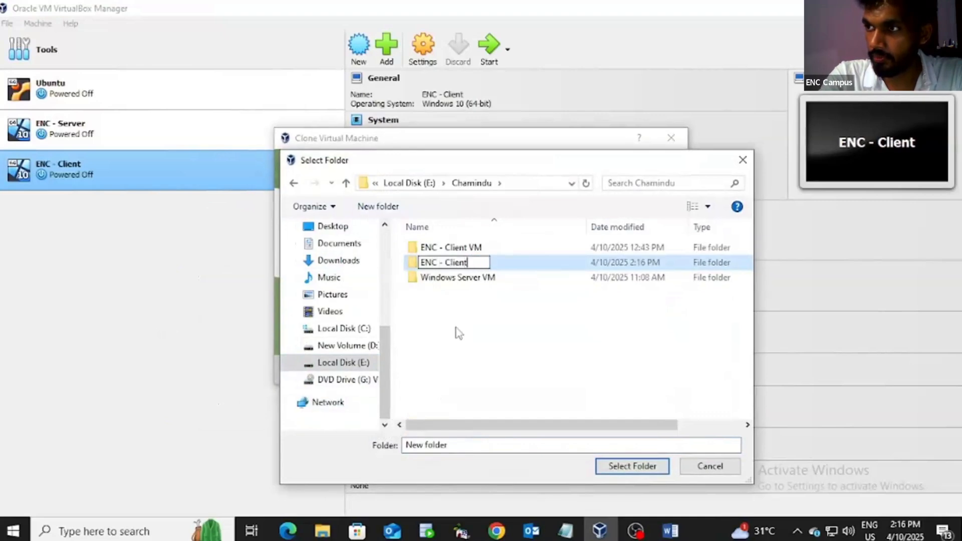
pyautogui.write(' V')
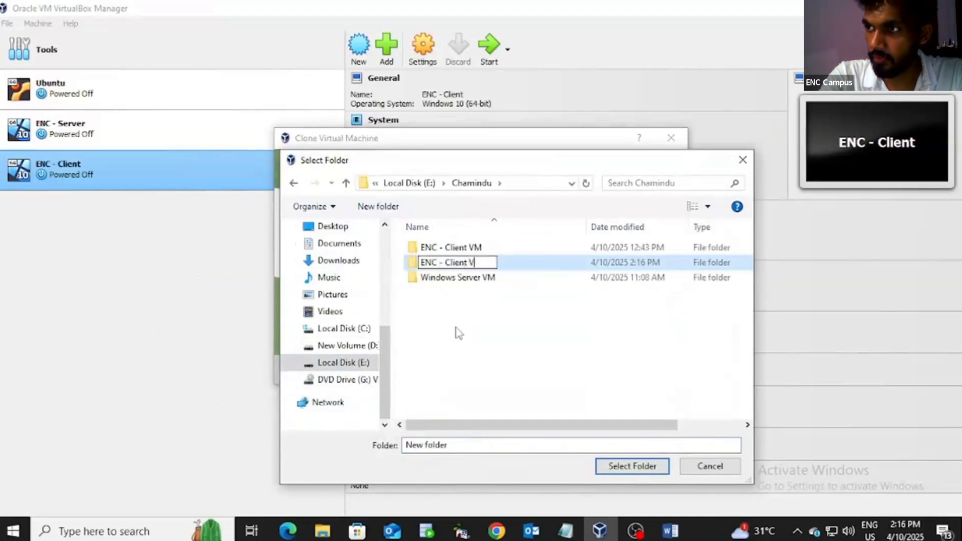
pyautogui.write('M')
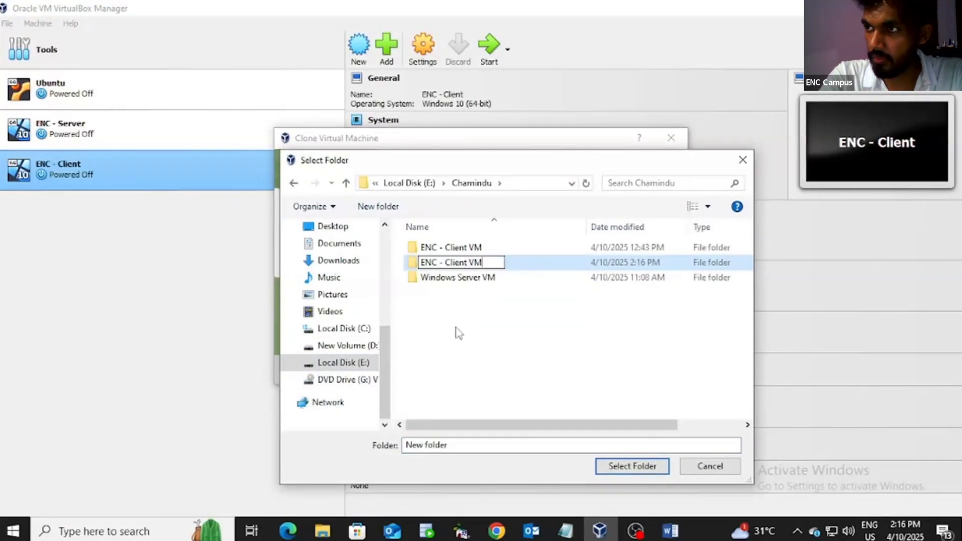
pyautogui.write(' 01')
pyautogui.press('BackSpace')
pyautogui.write('2')
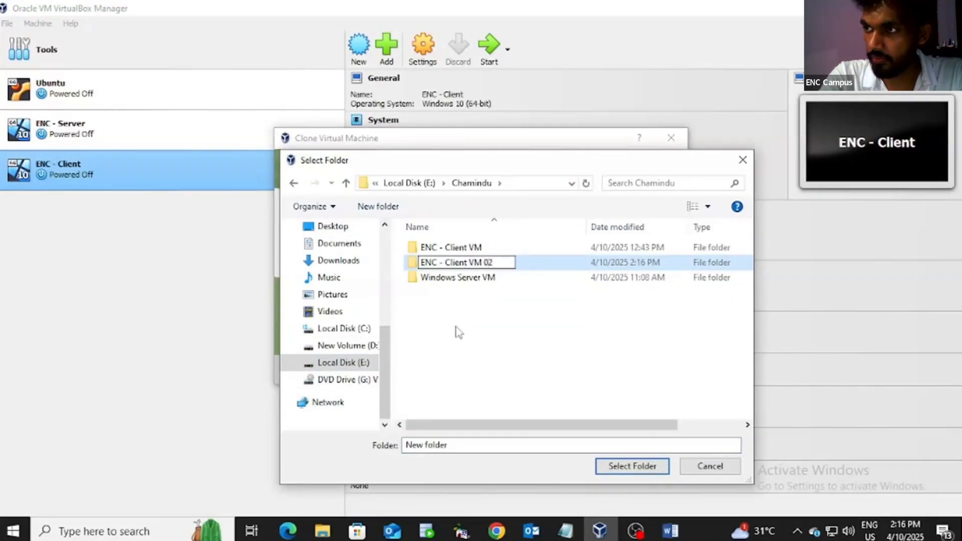
pyautogui.press('Return')
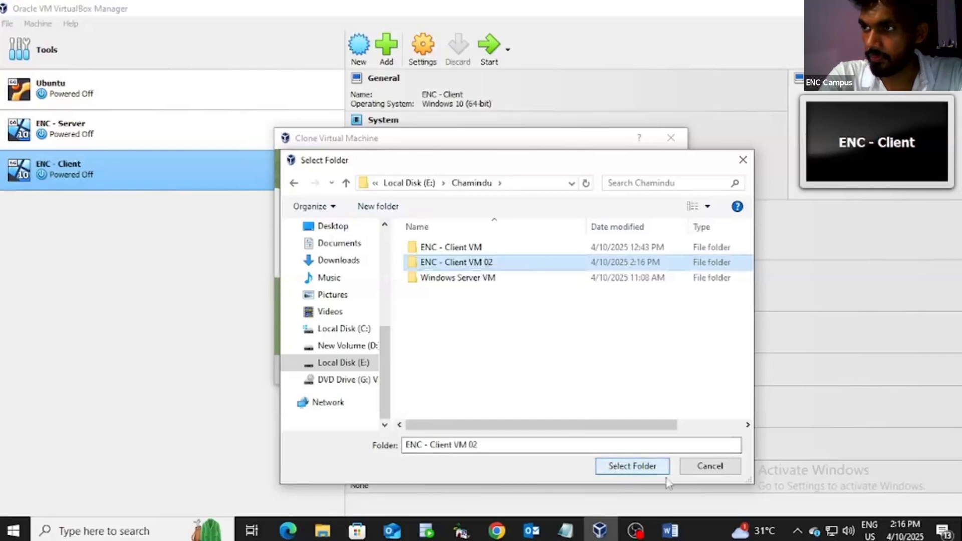
pyautogui.click(632, 466)
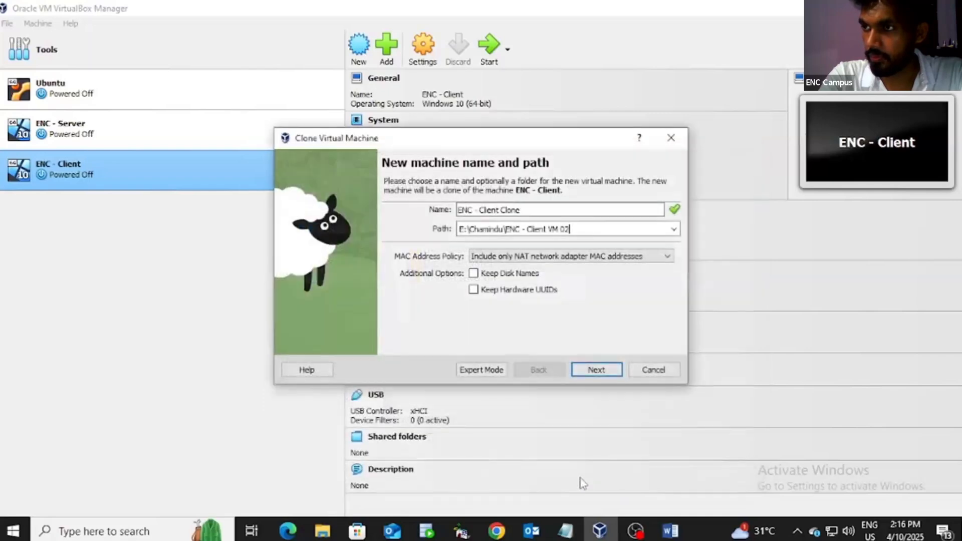
pyautogui.click(596, 370)
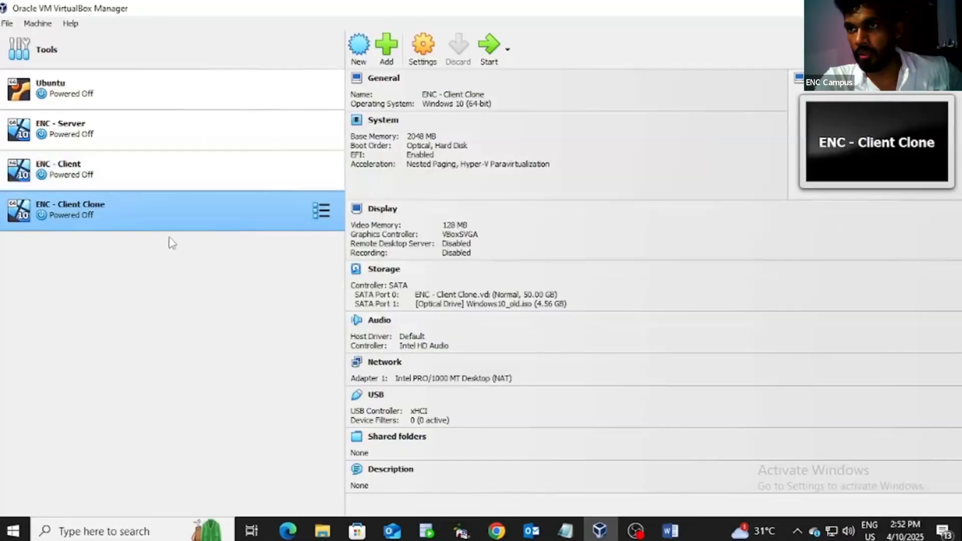
# Step: Rename the original ENC - Client machine to ENC - Client 01 in its Settings
pyautogui.rightClick(150, 175)
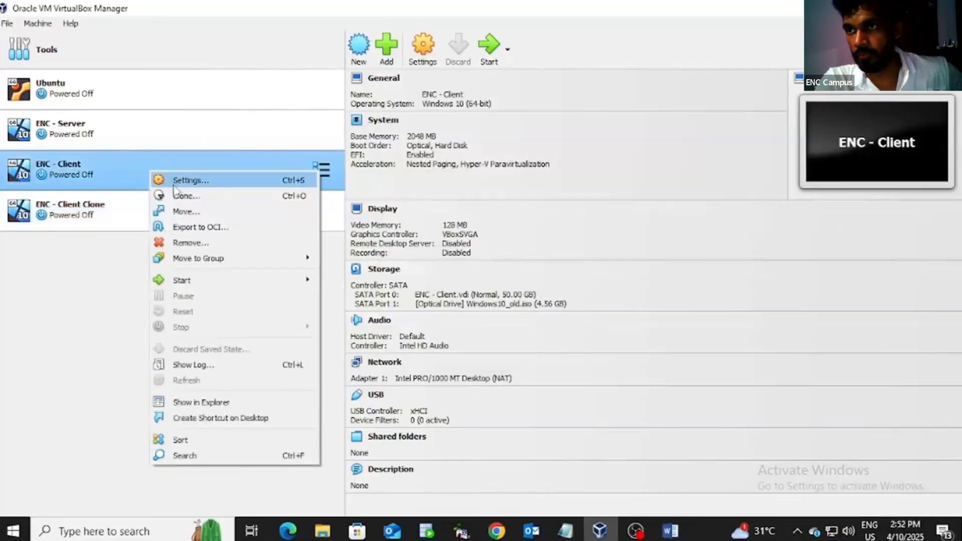
pyautogui.click(195, 184)
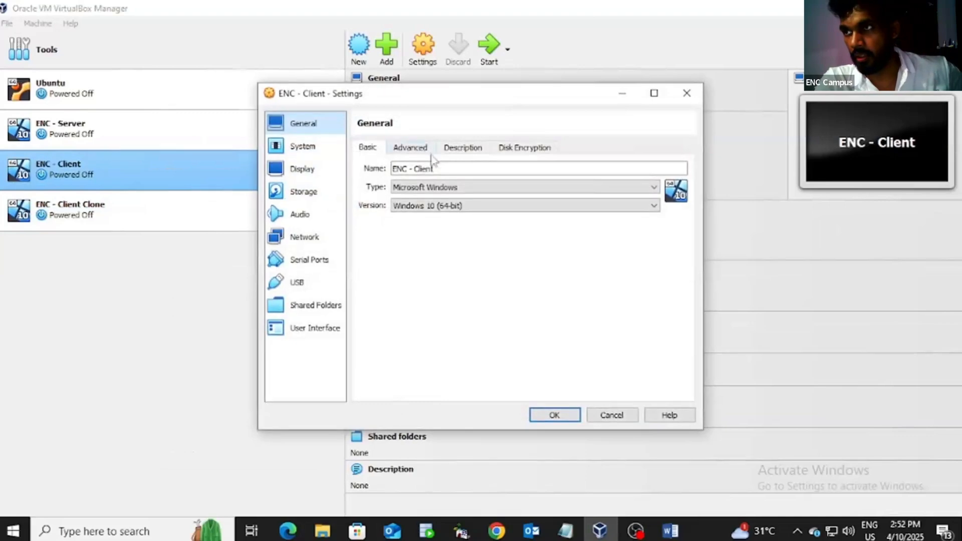
pyautogui.click(444, 169)
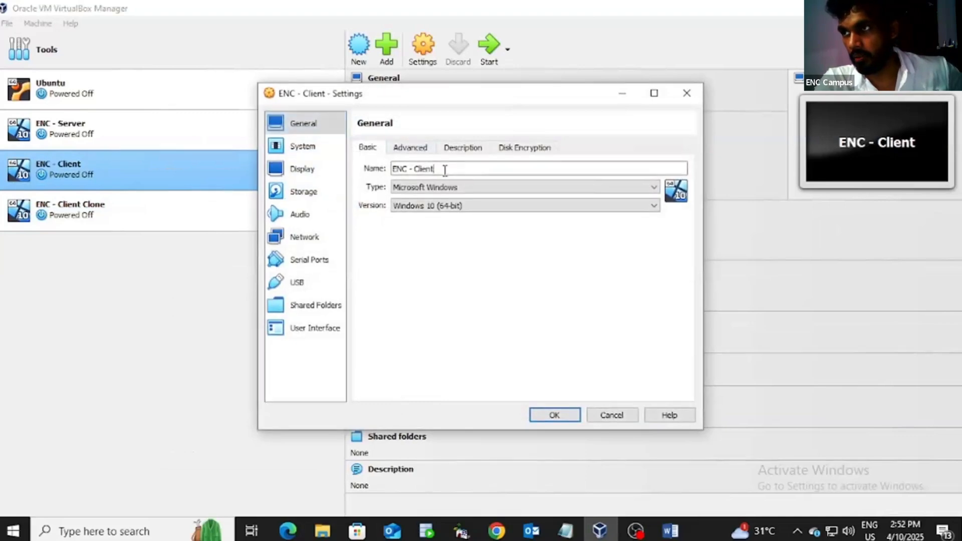
pyautogui.write('0')
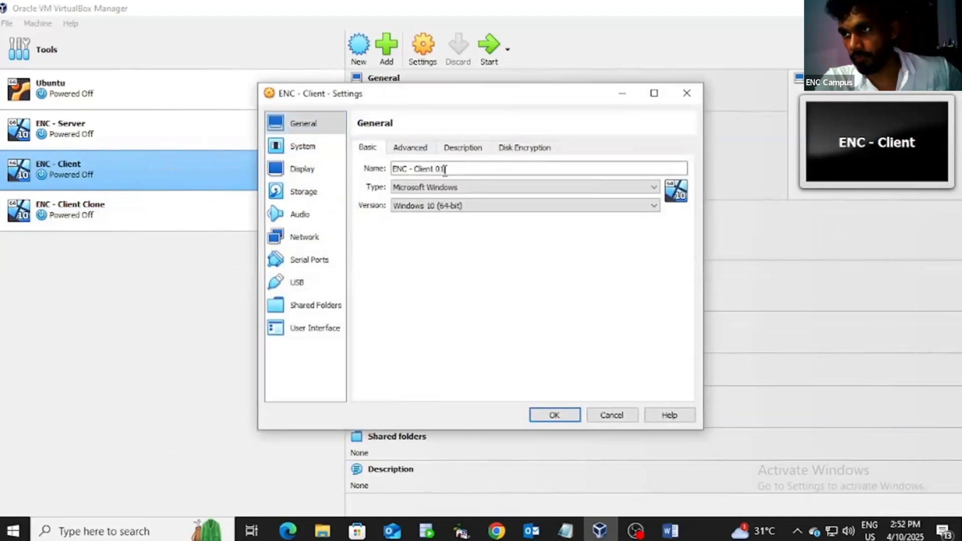
pyautogui.write('1')
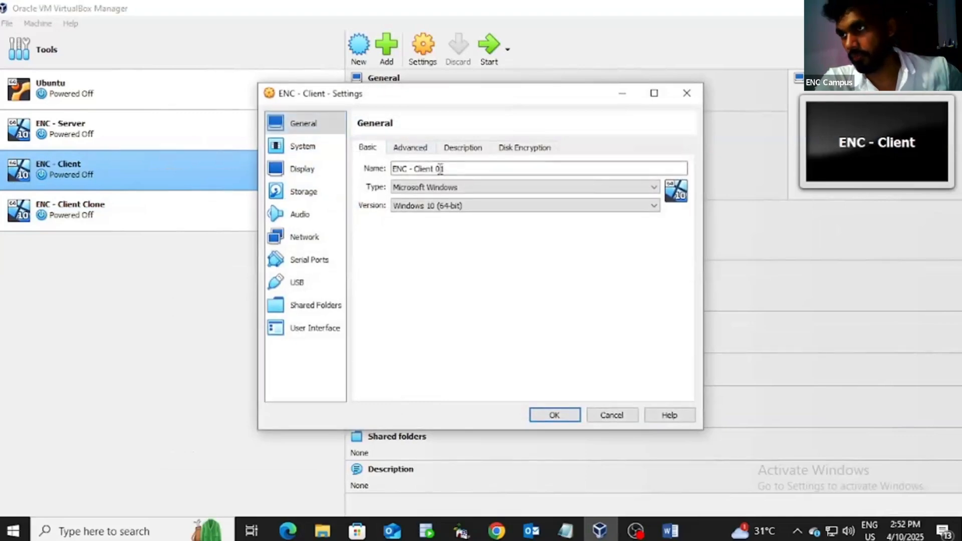
pyautogui.click(554, 415)
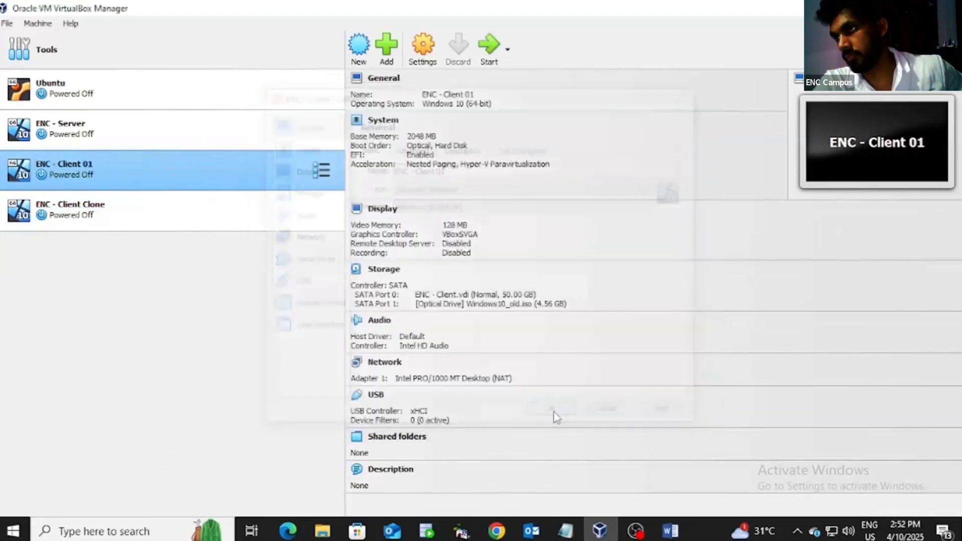
# Step: Rename ENC - Client Clone to ENC - Client 02 in its Settings
pyautogui.rightClick(91, 214)
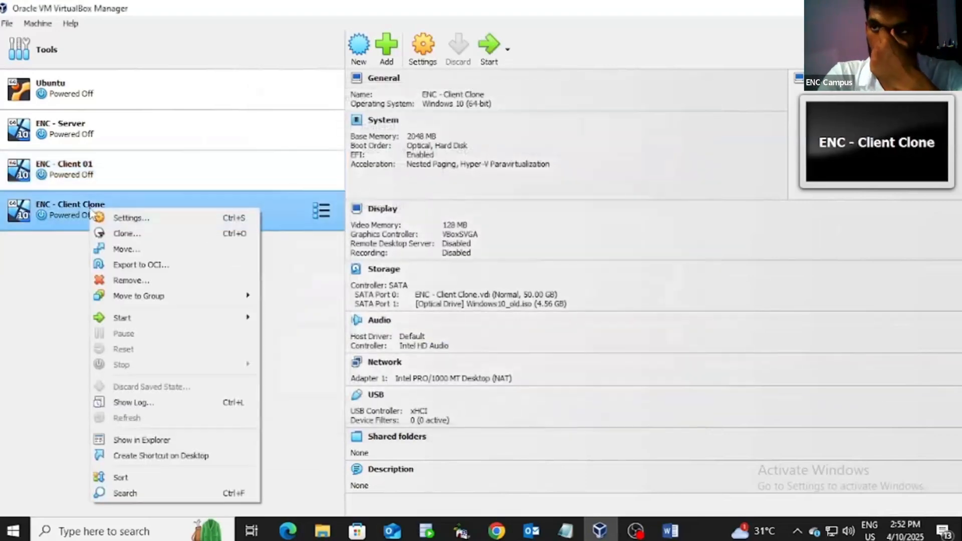
pyautogui.click(161, 222)
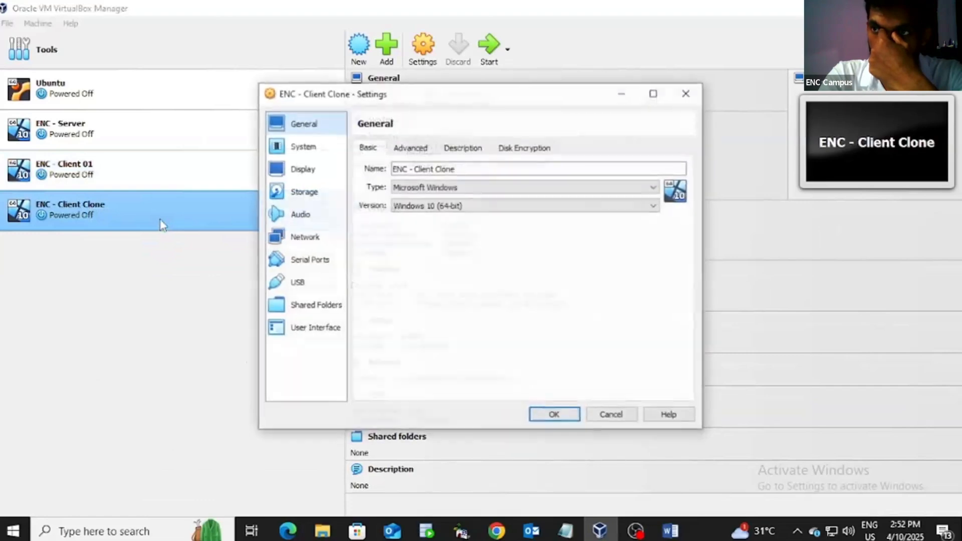
pyautogui.click(486, 168)
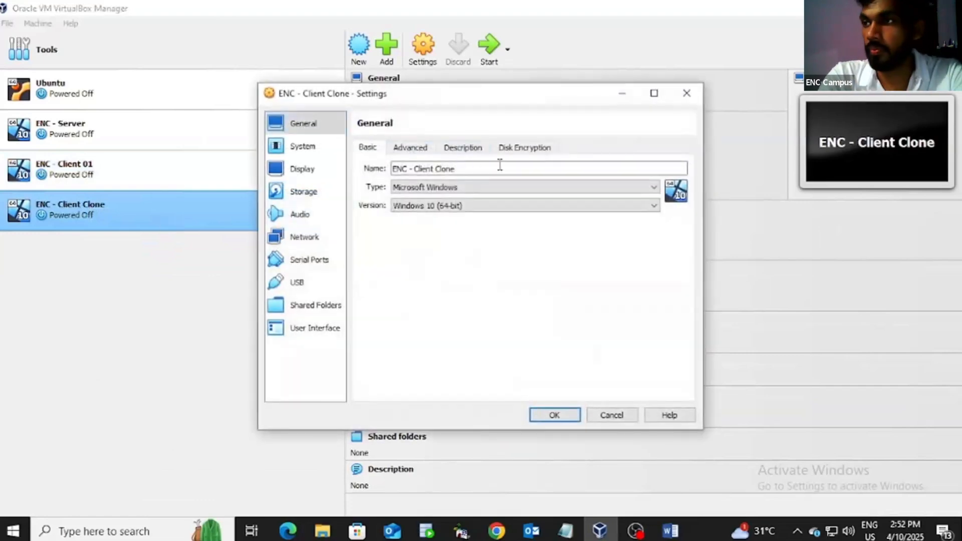
pyautogui.press('BackSpace')
pyautogui.press('BackSpace')
pyautogui.press('BackSpace')
pyautogui.press('BackSpace')
pyautogui.press('BackSpace')
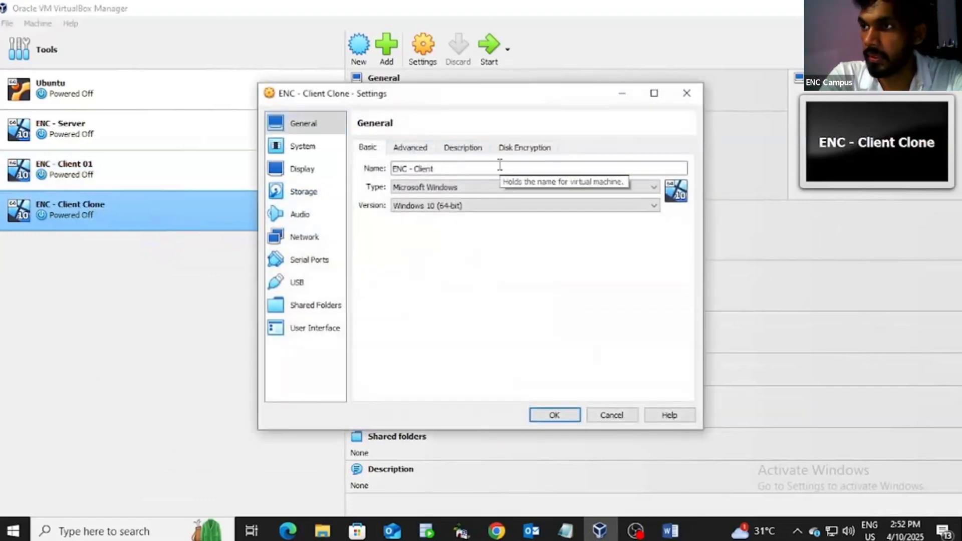
pyautogui.write('02')
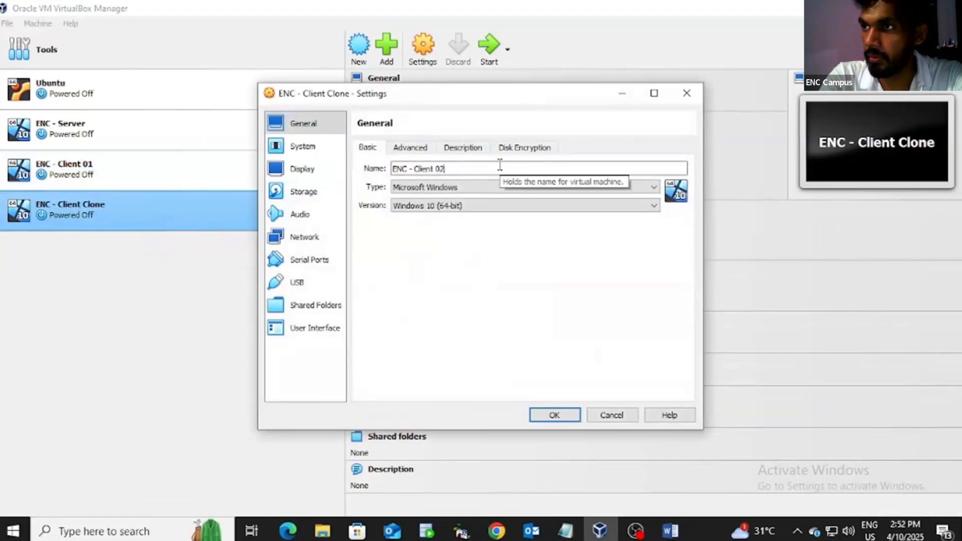
pyautogui.click(555, 415)
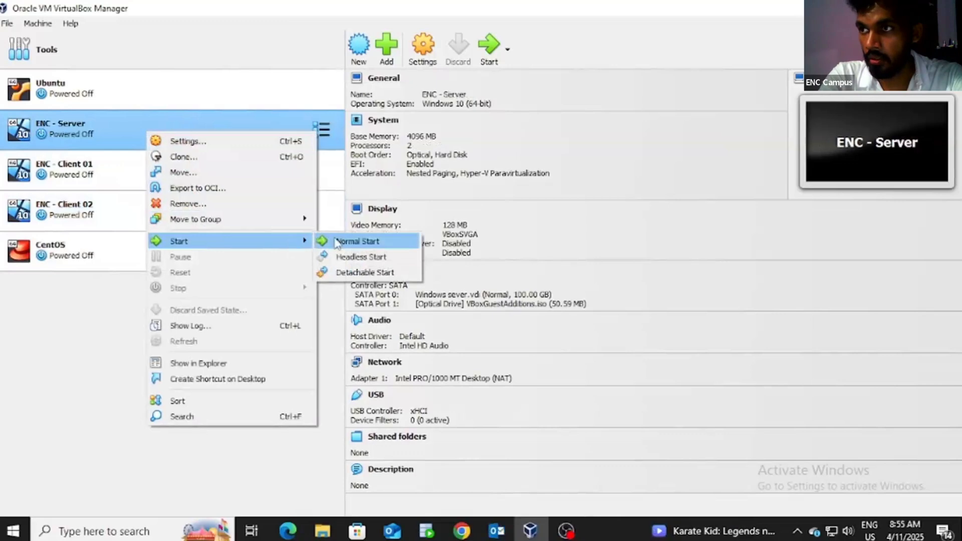
# Step: Start ENC - Server normally and send it Ctrl-Alt-Del from the Input menu
pyautogui.click(356, 241)
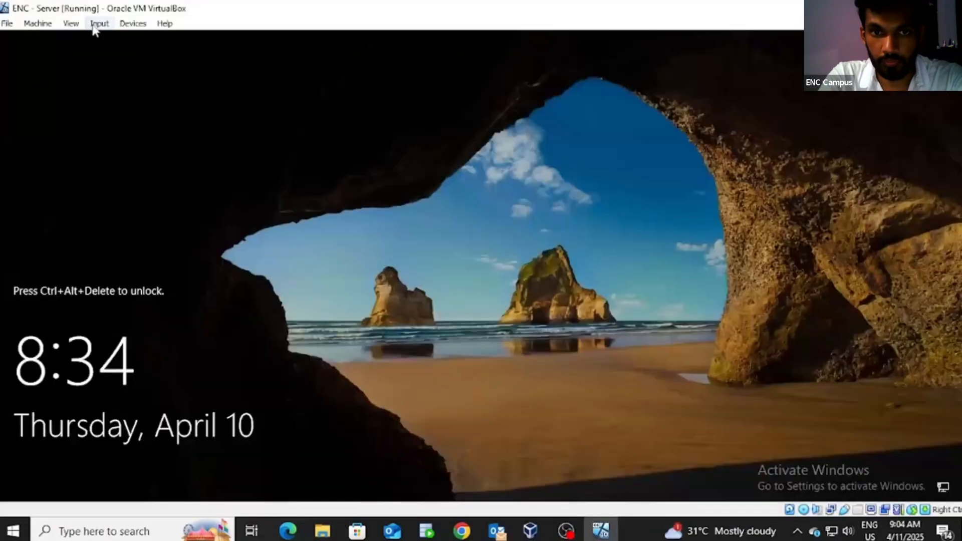
pyautogui.click(97, 24)
pyautogui.moveTo(176, 44)
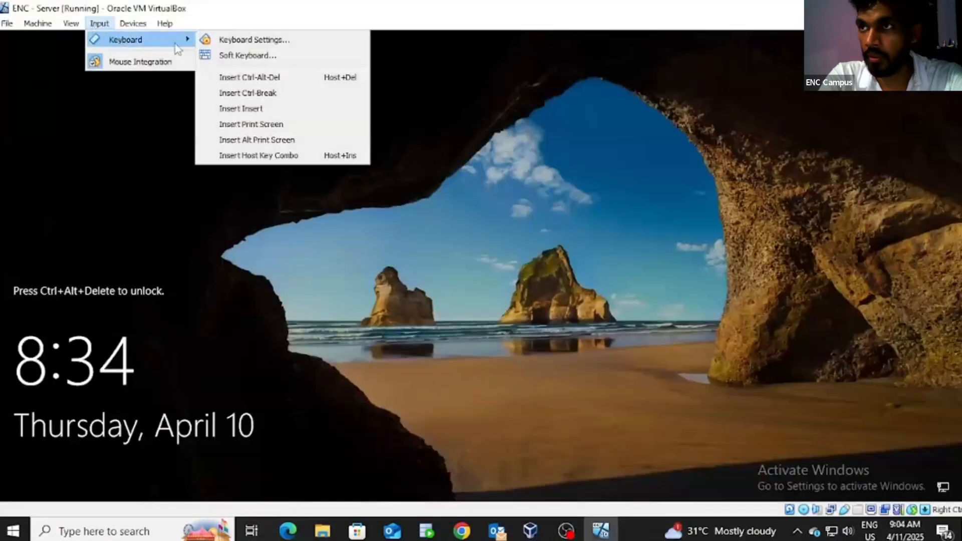
pyautogui.click(243, 76)
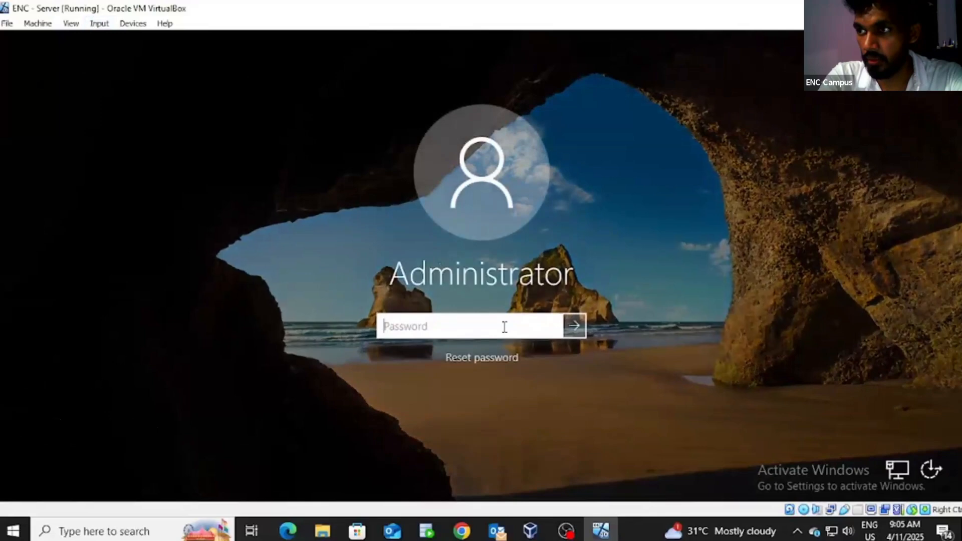
# Step: Enter the Administrator password, checking it, and sign in
pyautogui.write('••')
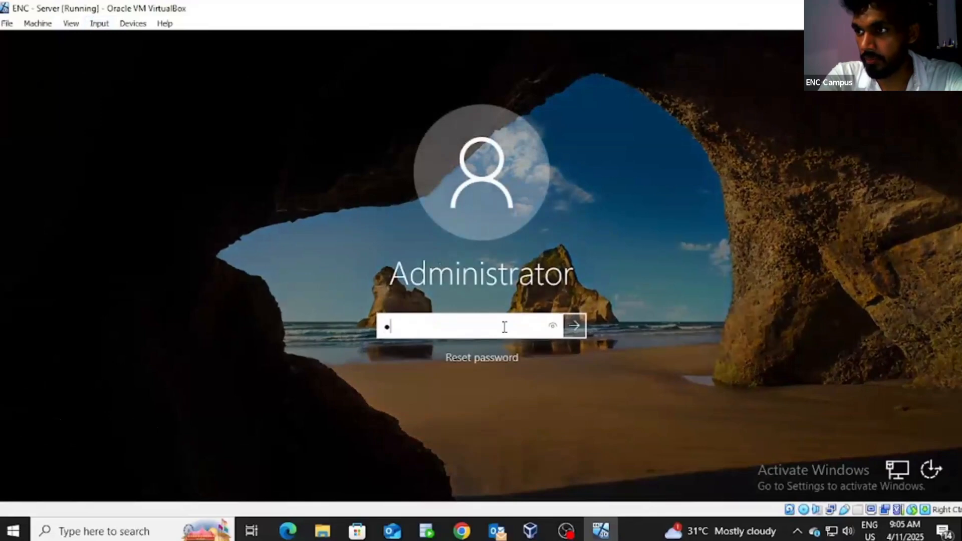
pyautogui.write('•••••••')
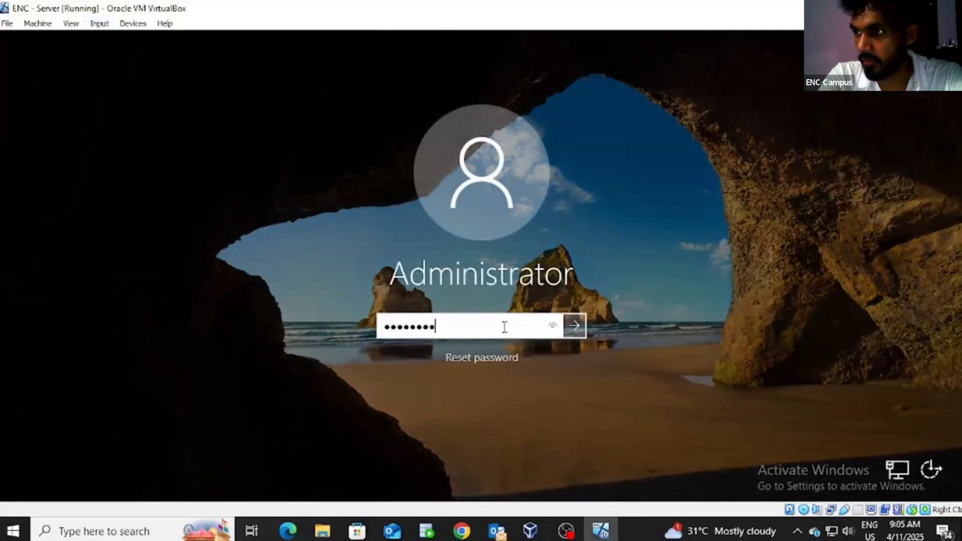
pyautogui.write('•')
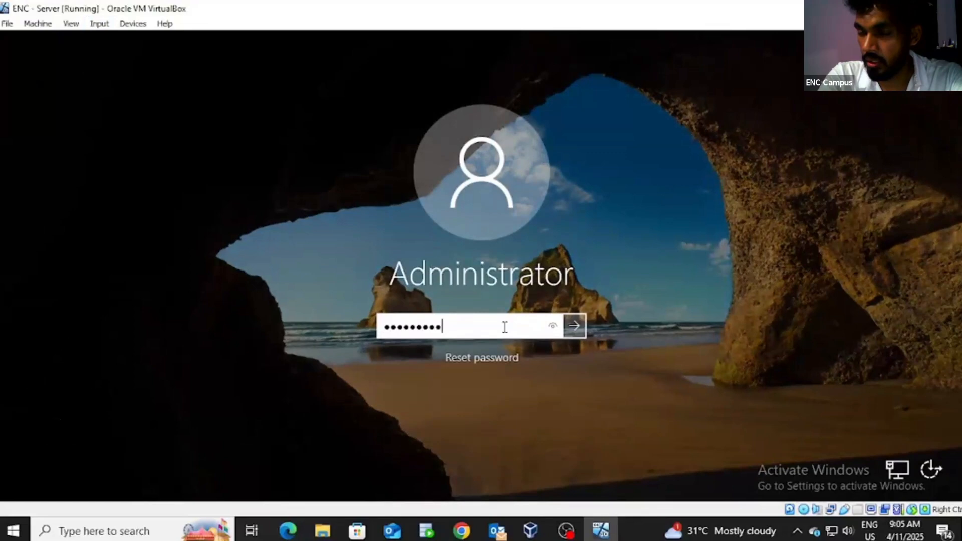
pyautogui.click(553, 326)
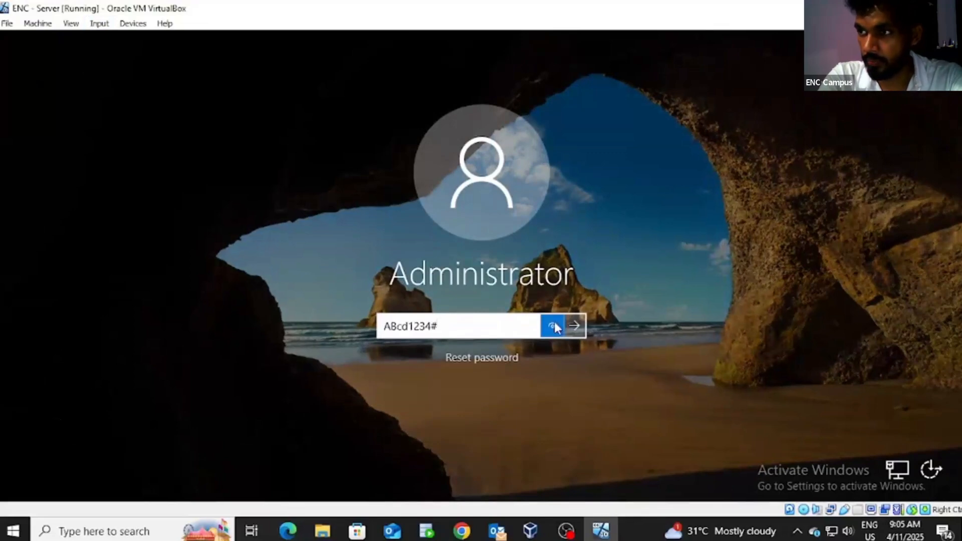
pyautogui.moveTo(554, 322); pyautogui.dragTo(540, 325)
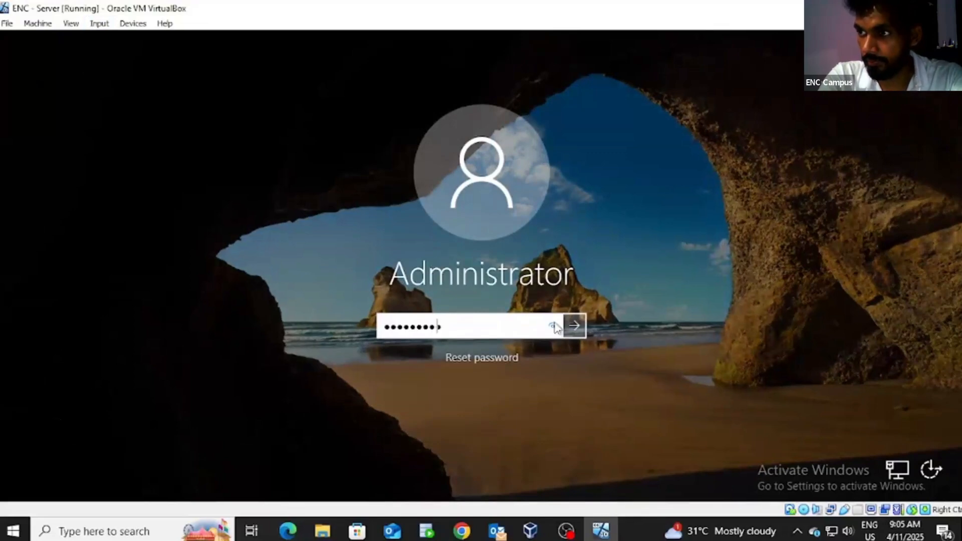
pyautogui.click(553, 326)
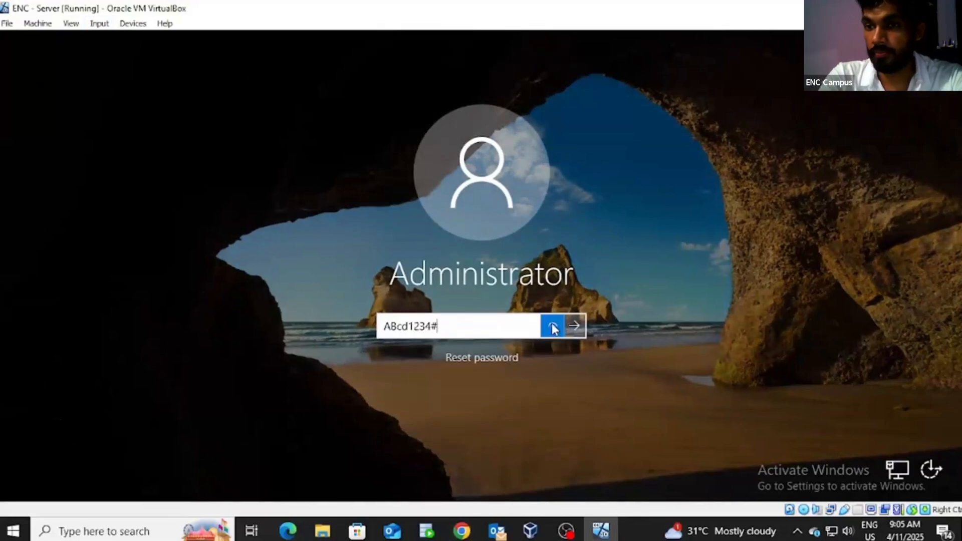
pyautogui.moveTo(553, 328); pyautogui.dragTo(554, 326)
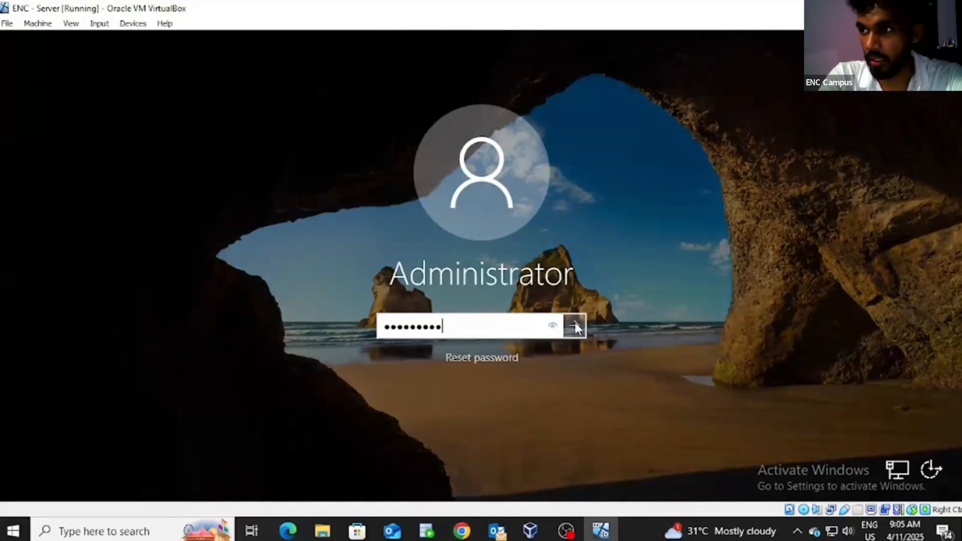
pyautogui.click(575, 326)
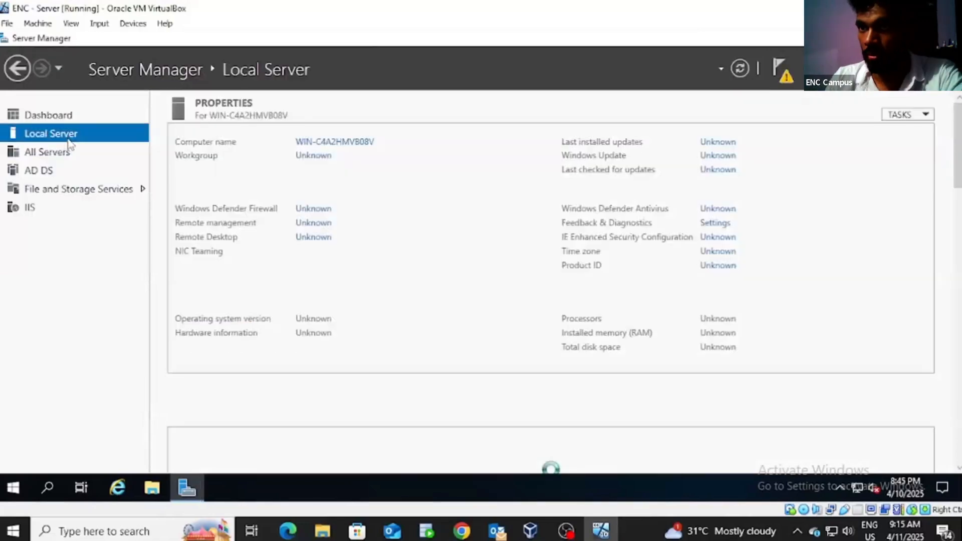
# Step: Change the server's computer name to ENC-SERVER in System Properties and restart now
pyautogui.click(345, 142)
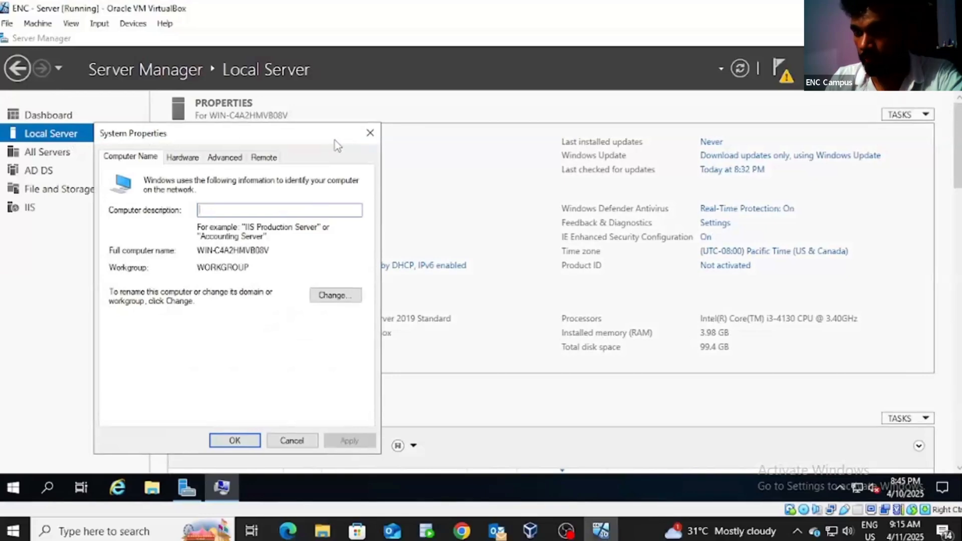
pyautogui.click(340, 296)
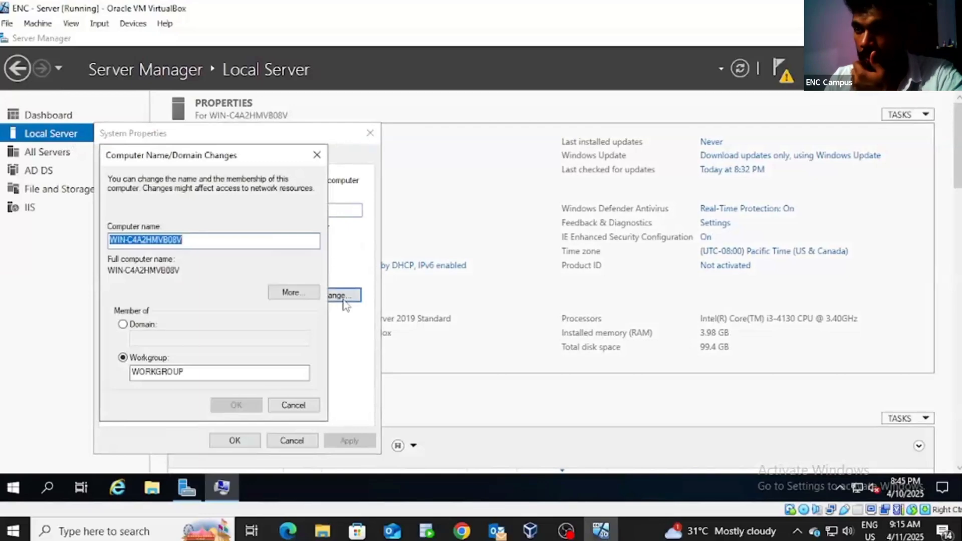
pyautogui.press('BackSpace')
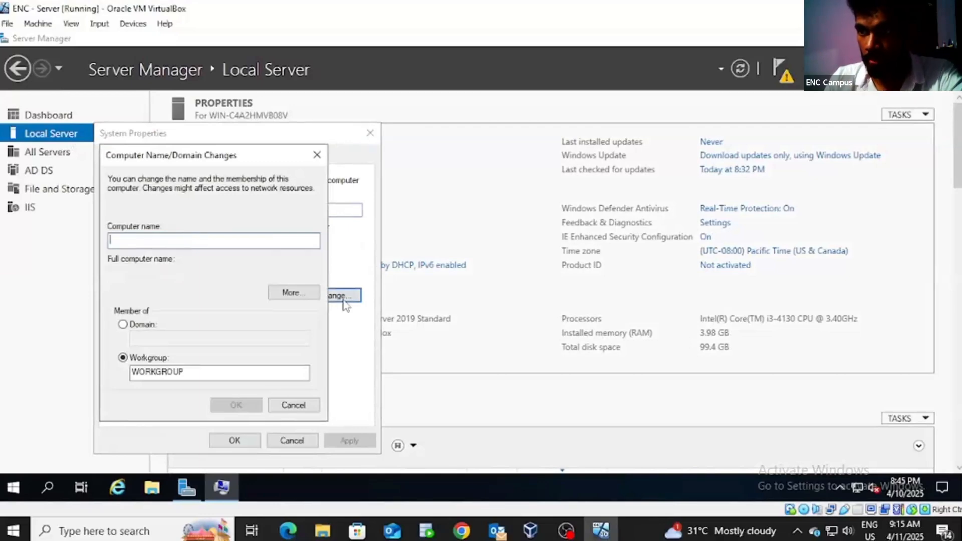
pyautogui.write('E')
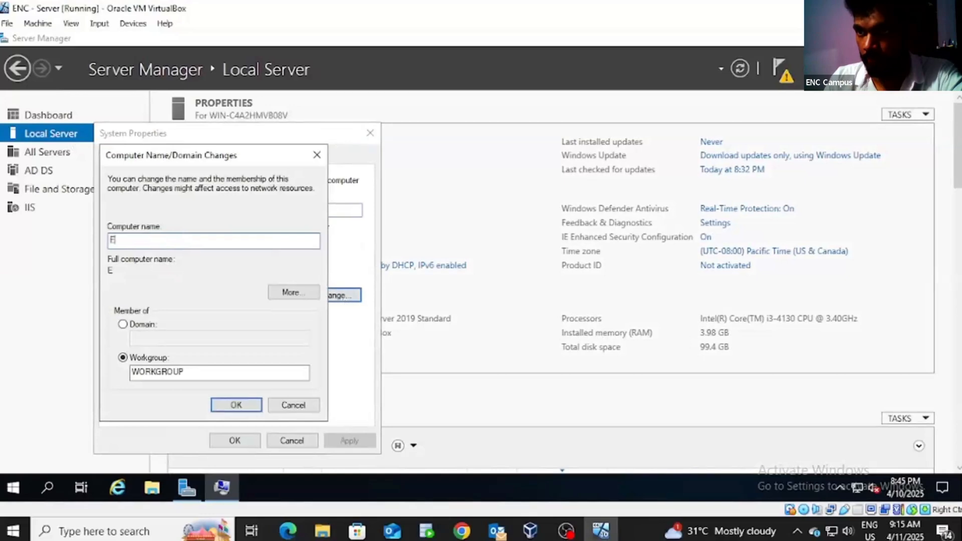
pyautogui.write('NC')
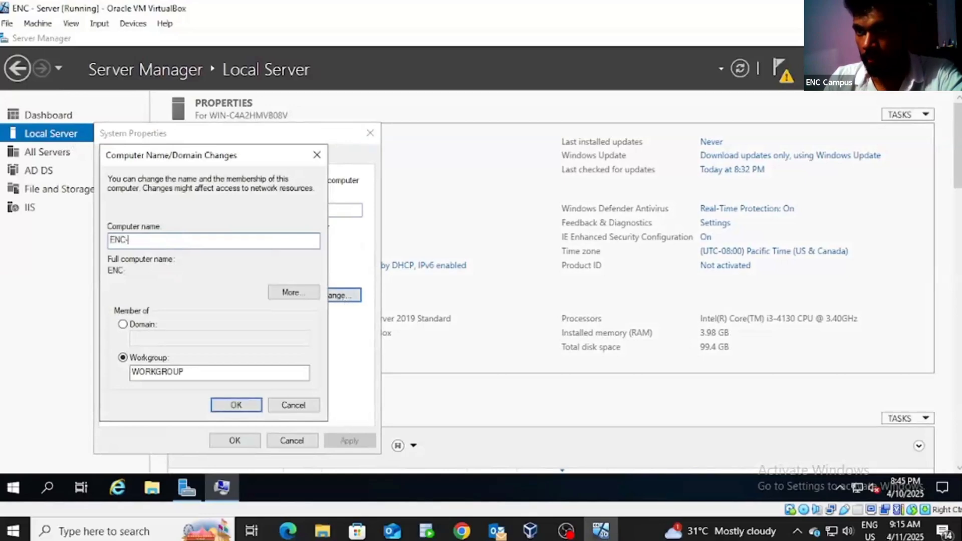
pyautogui.write('-SERVER')
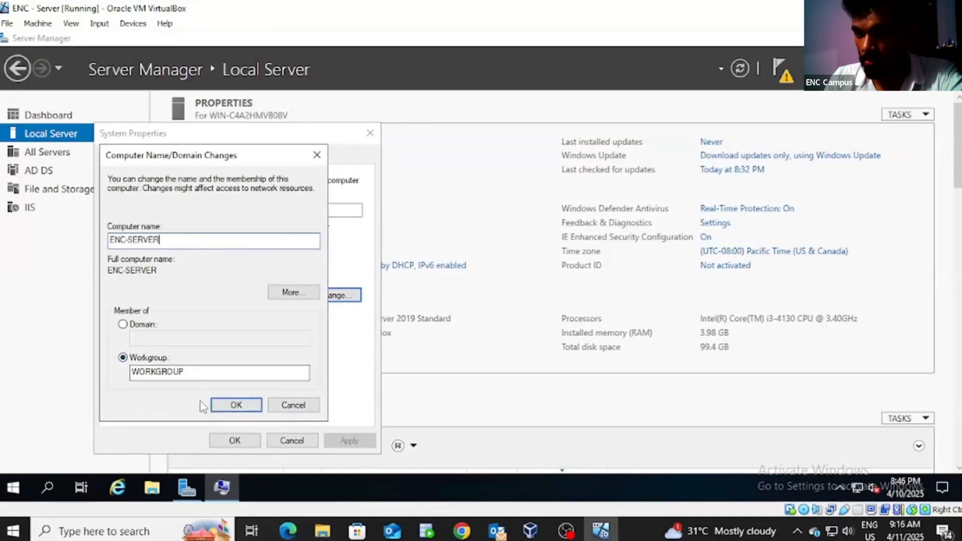
pyautogui.click(237, 404)
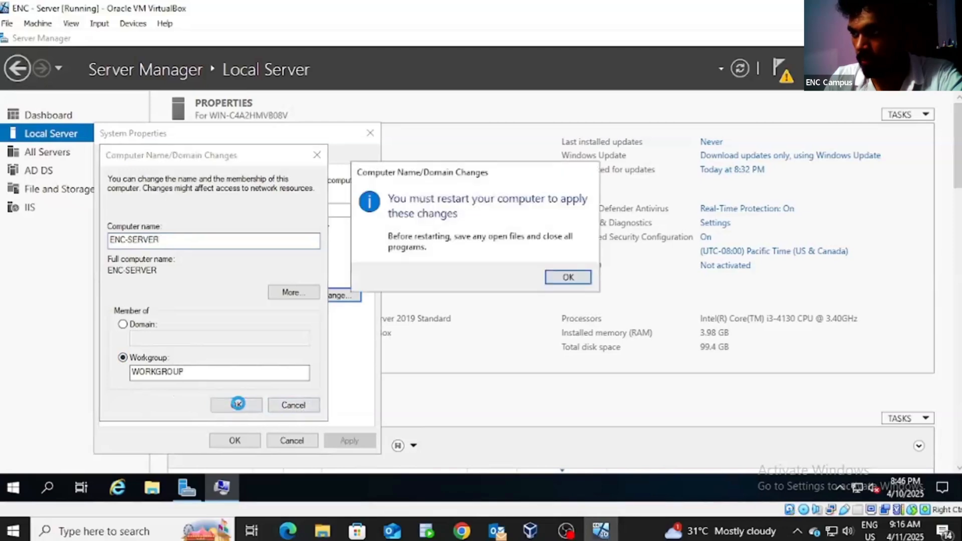
pyautogui.click(568, 278)
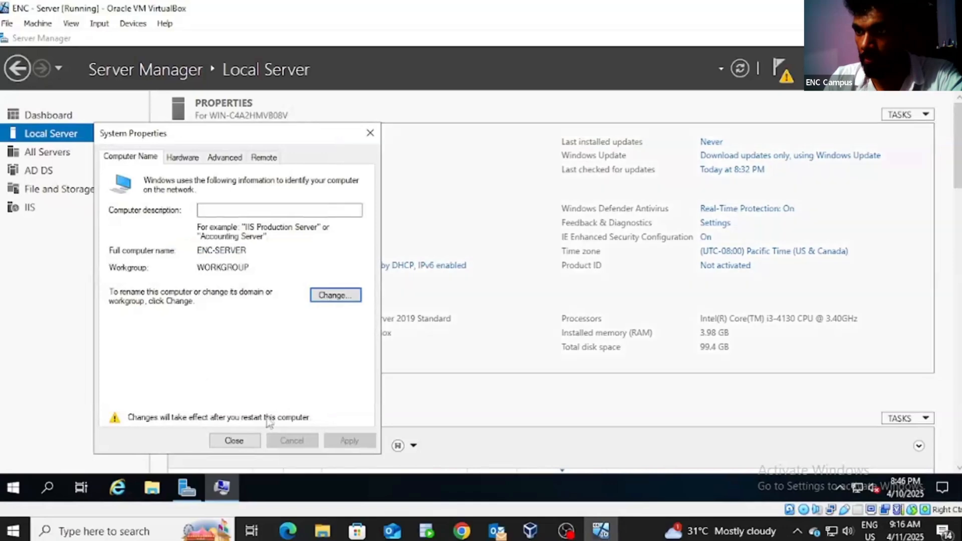
pyautogui.click(250, 439)
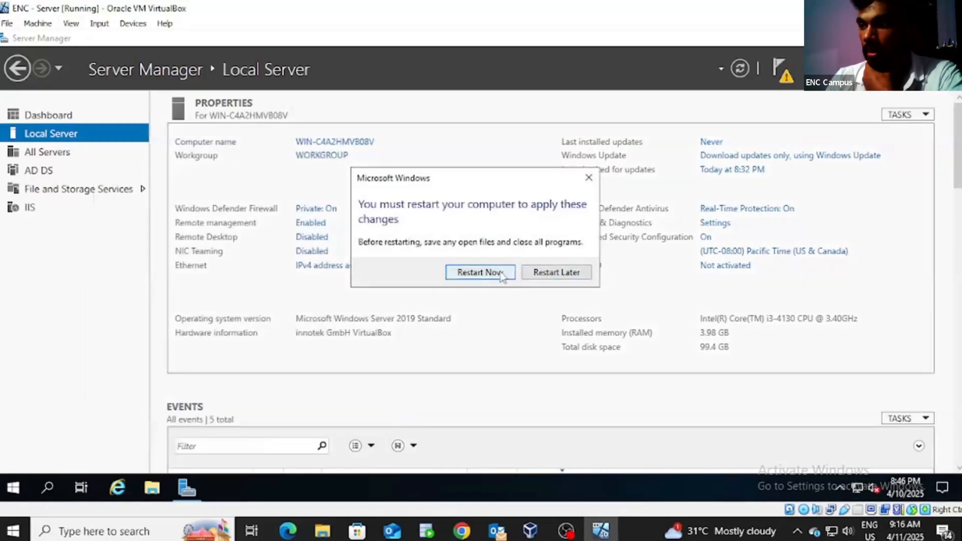
pyautogui.click(479, 272)
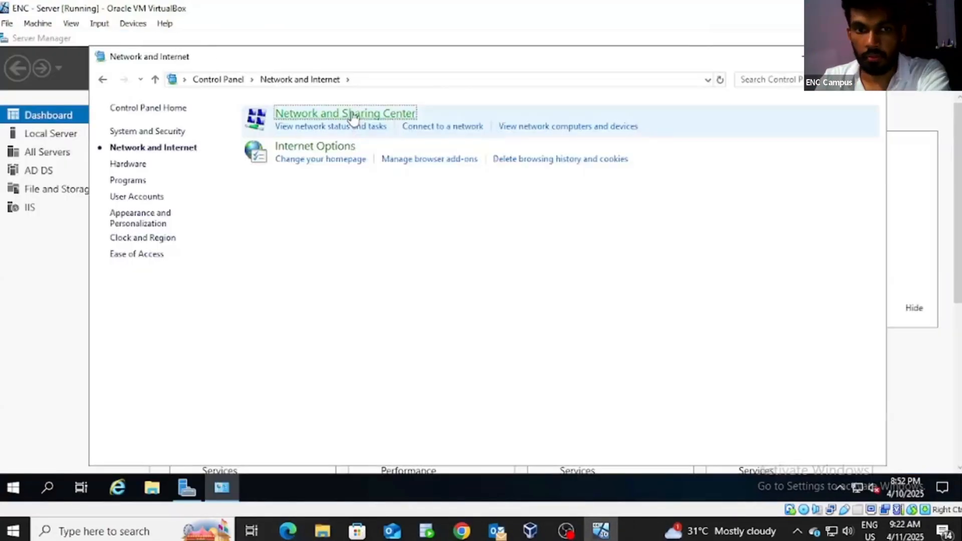
# Step: Open Network and Sharing Center from Control Panel's Network and Internet page
pyautogui.click(352, 116)
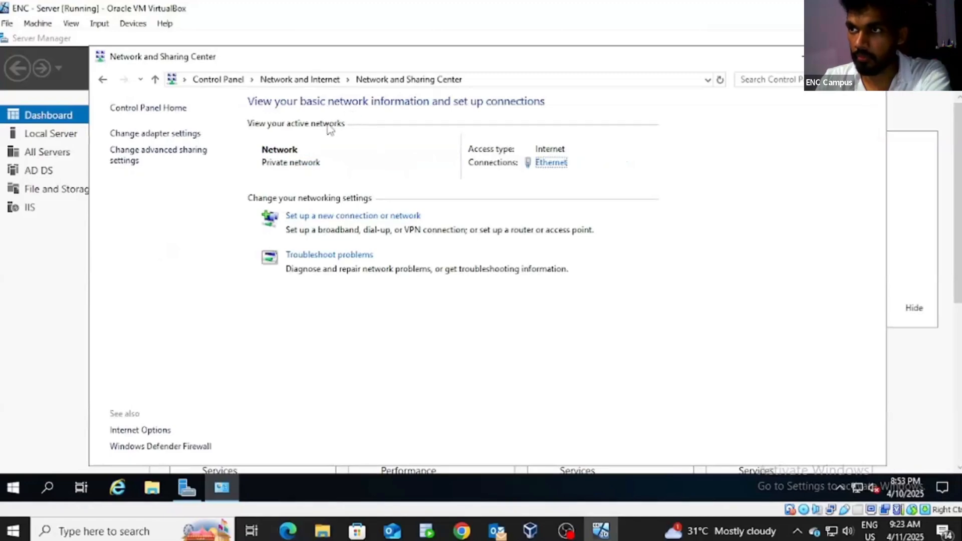
# Step: Open the Ethernet adapter's Properties and select Internet Protocol Version 4 (TCP/IPv4)
pyautogui.click(181, 135)
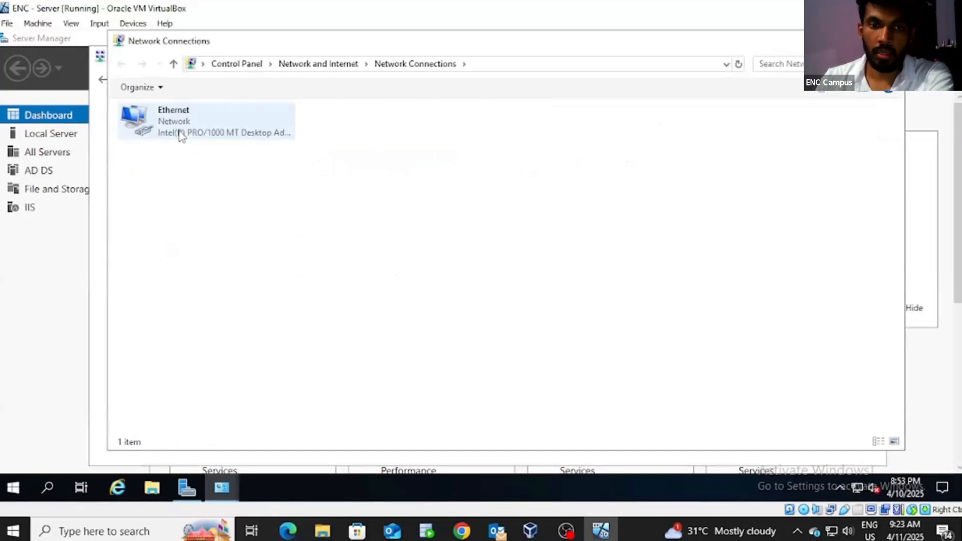
pyautogui.rightClick(190, 119)
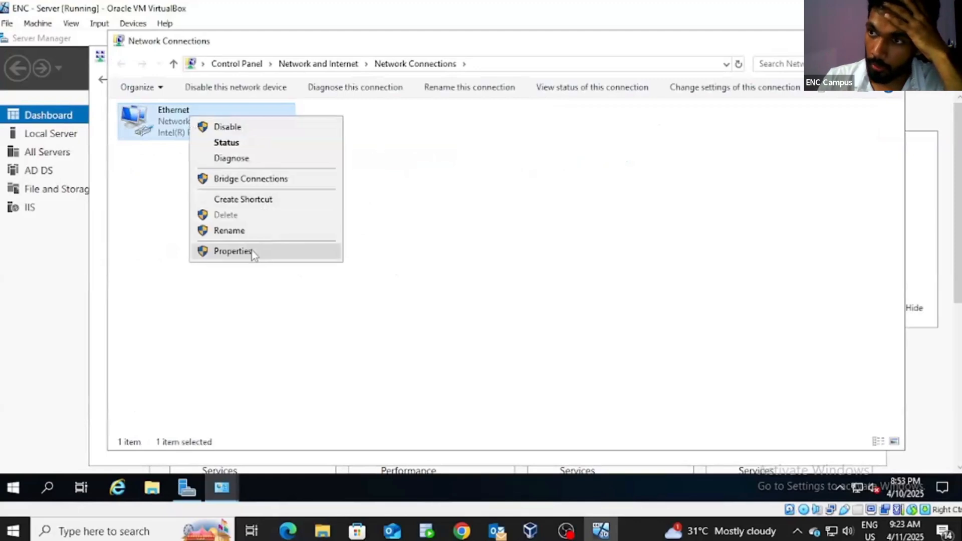
pyautogui.click(232, 251)
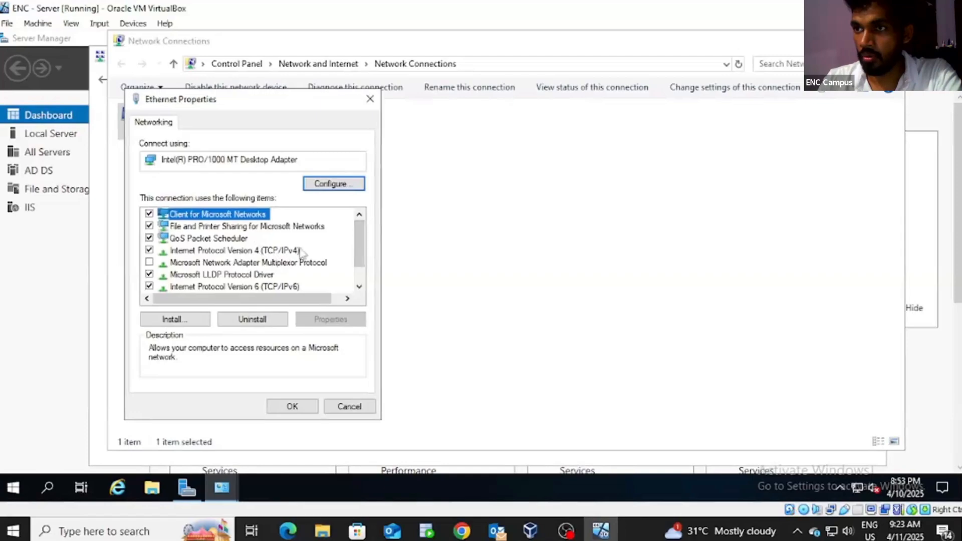
pyautogui.click(281, 250)
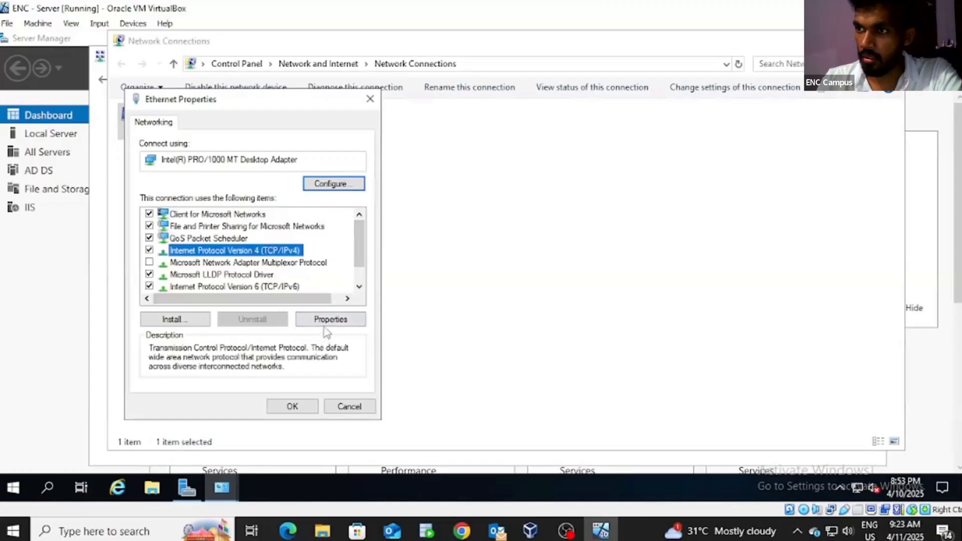
# Step: Set IPv4 to static 192.168.1.10, mask 255.255.255.0, gateway 192.168.1.1, and apply it
pyautogui.click(328, 319)
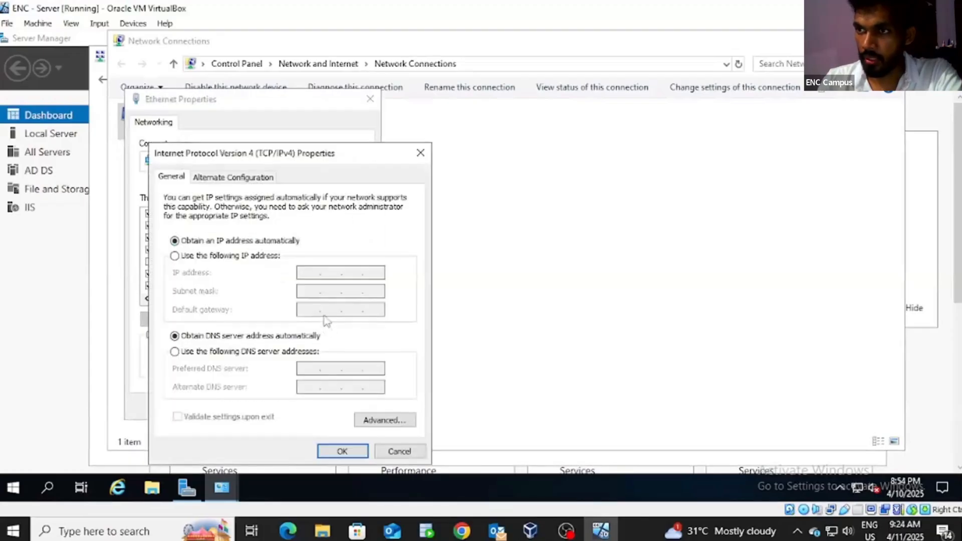
pyautogui.moveTo(330, 155); pyautogui.dragTo(442, 126)
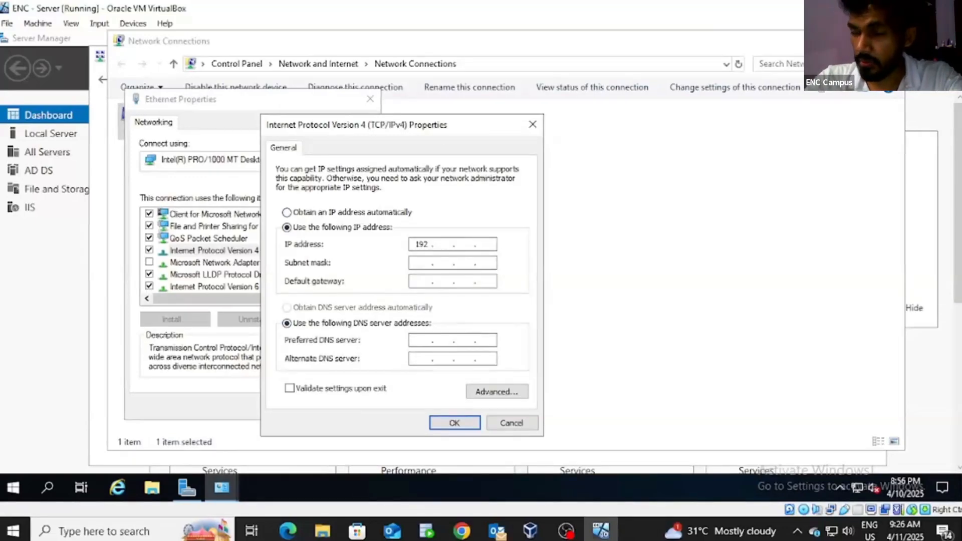
pyautogui.write('168 . ')
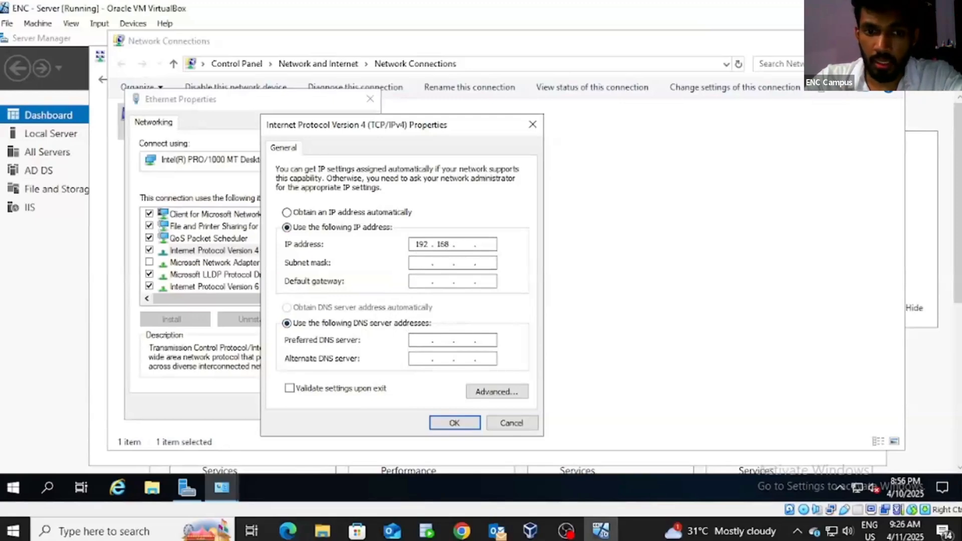
pyautogui.write('1 ')
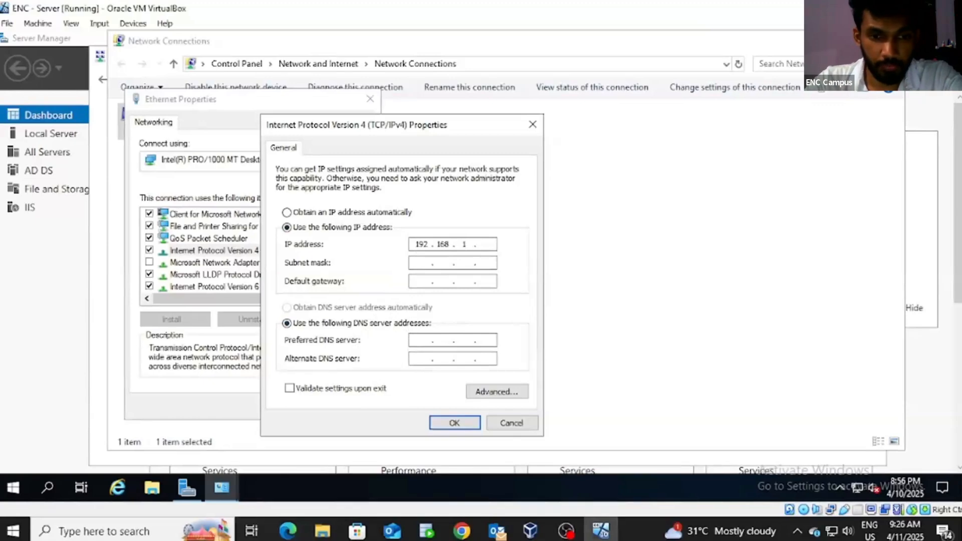
pyautogui.write('1')
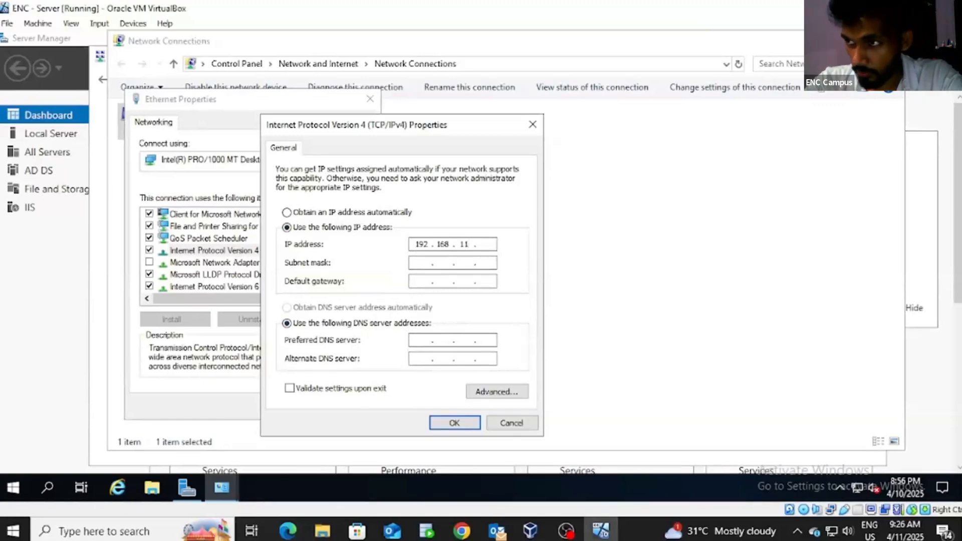
pyautogui.press('BackSpace')
pyautogui.write('. 1')
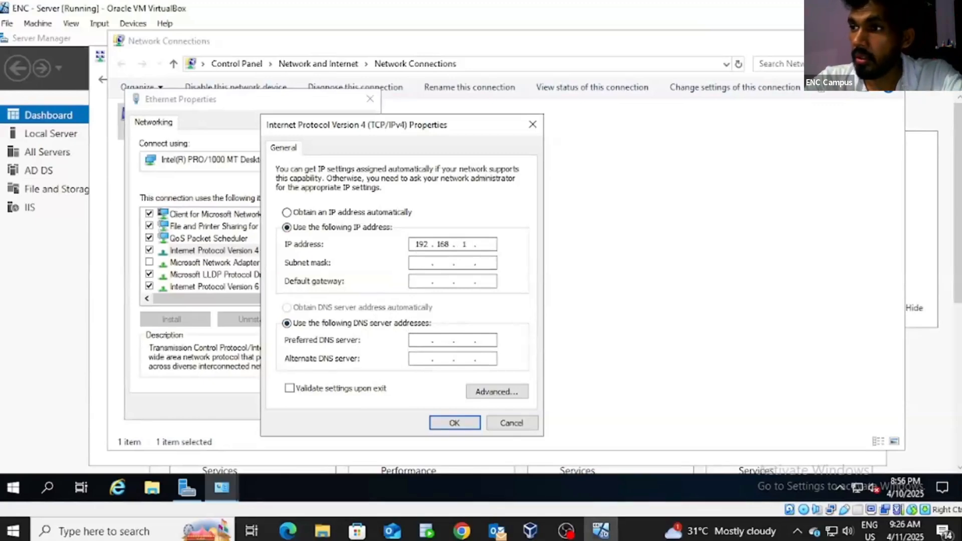
pyautogui.write('0')
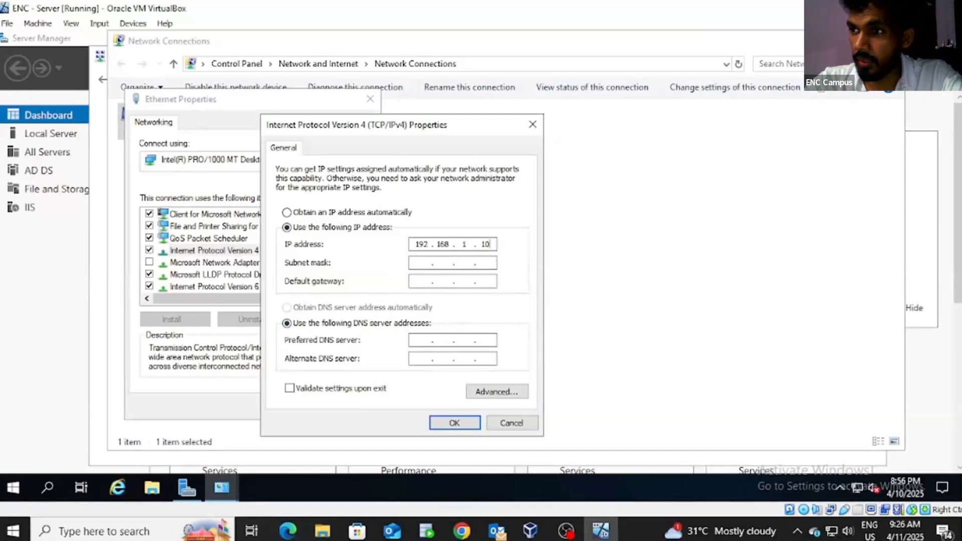
pyautogui.click(419, 263)
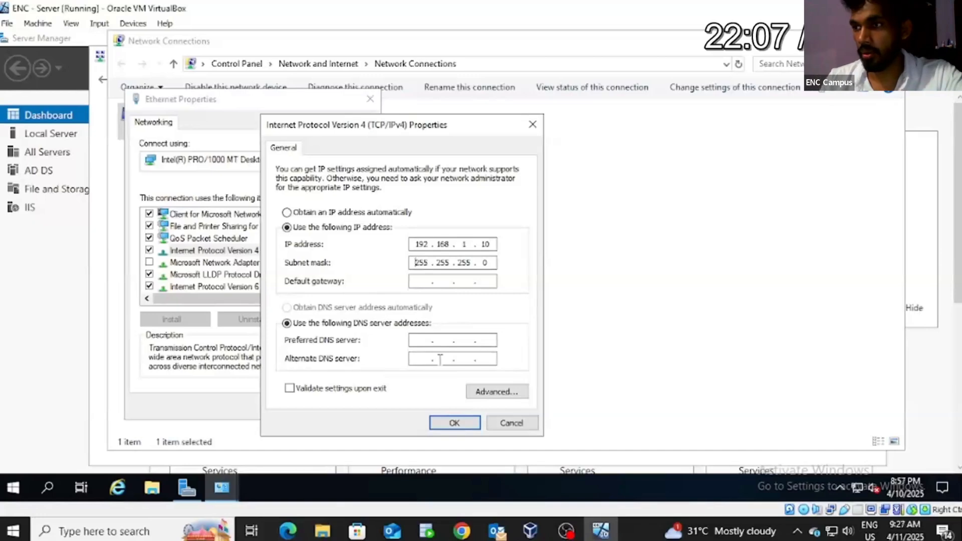
pyautogui.click(425, 281)
pyautogui.write('192.168.1.1')
pyautogui.click(445, 427)
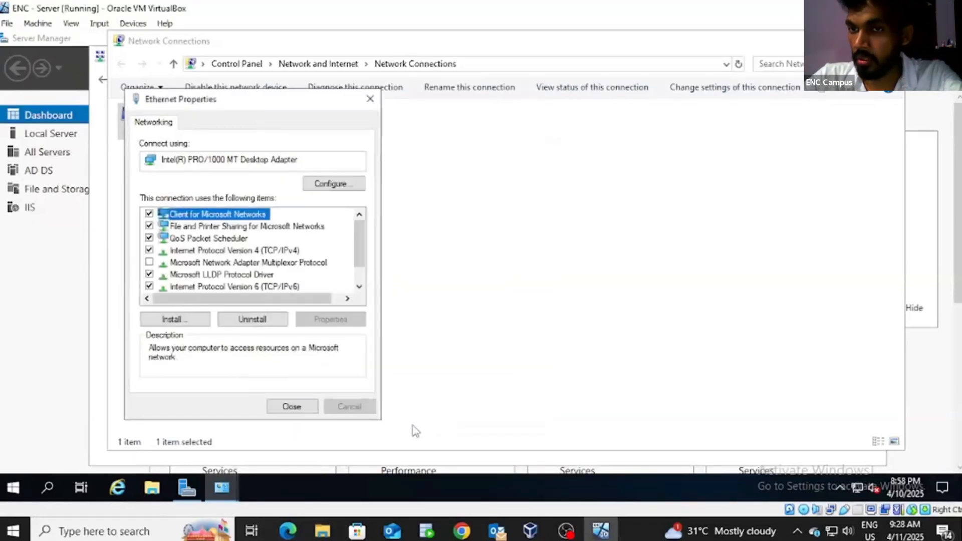
pyautogui.click(293, 410)
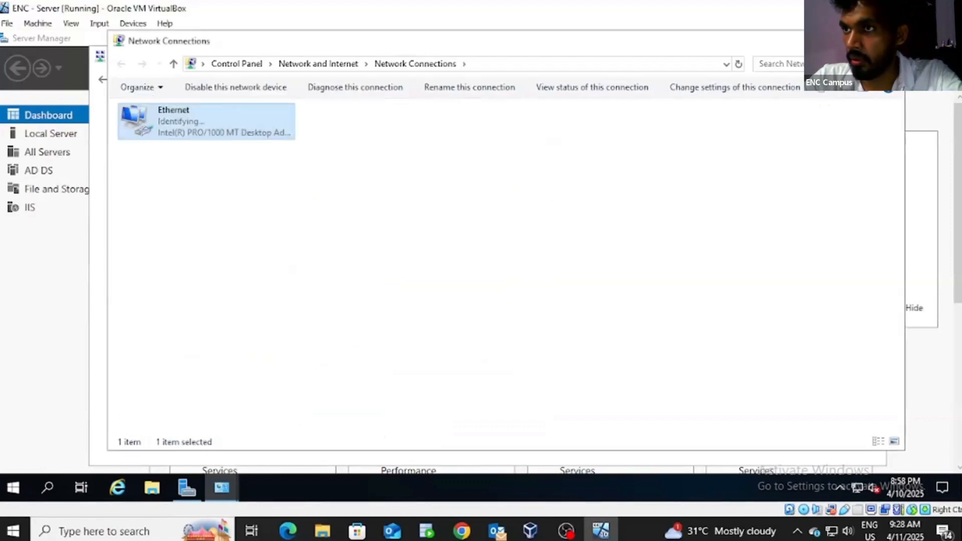
# Step: Close Network Connections and advance the Add Roles and Features wizard to Server Roles
pyautogui.click(892, 41)
pyautogui.click(874, 56)
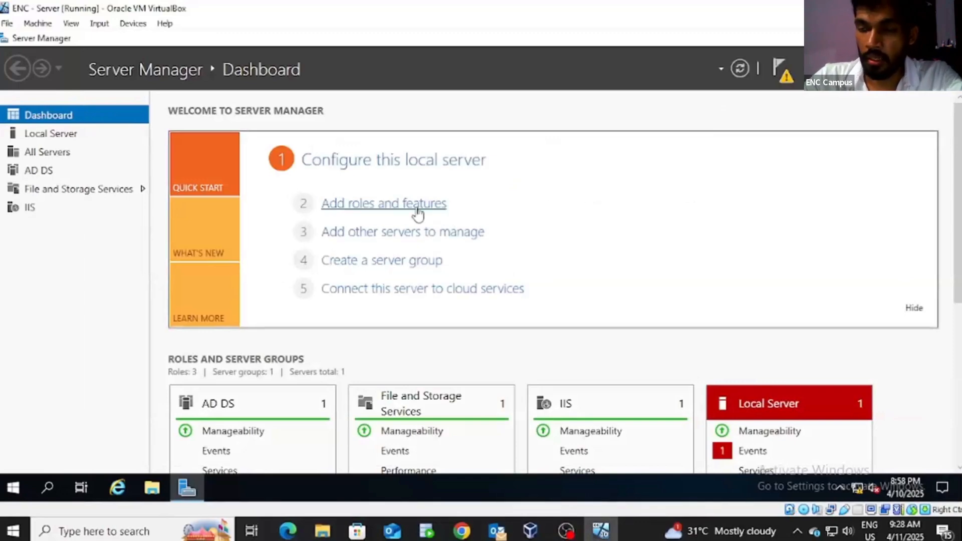
pyautogui.click(417, 207)
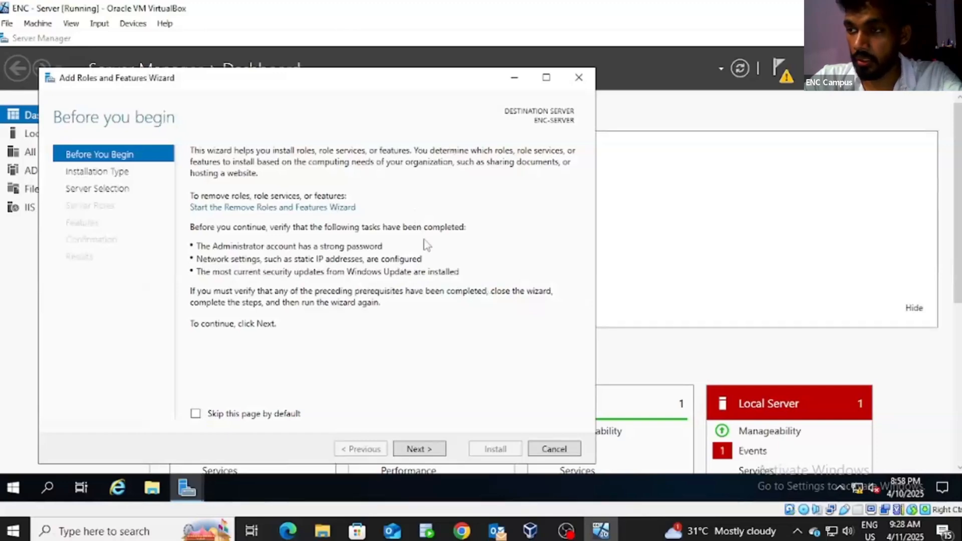
pyautogui.click(433, 451)
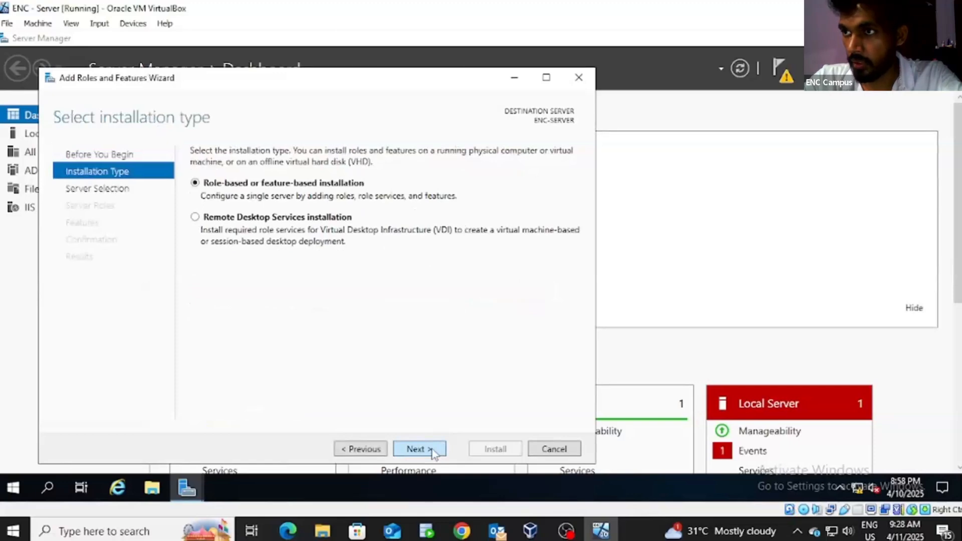
pyautogui.click(433, 449)
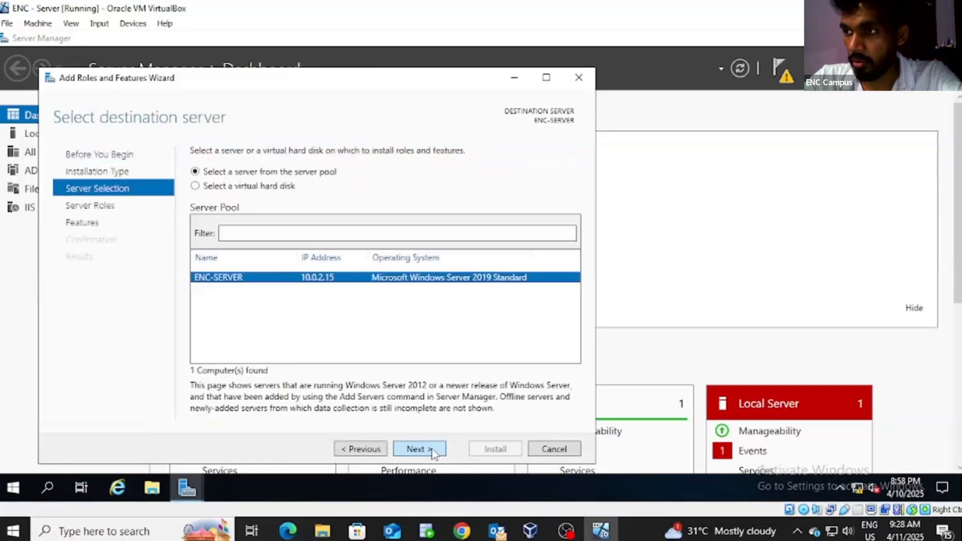
pyautogui.click(433, 450)
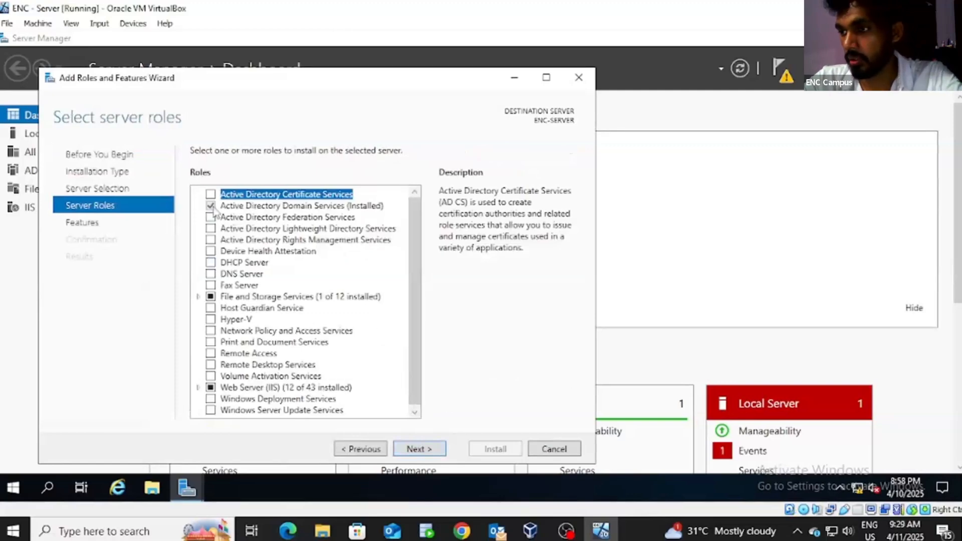
# Step: Review the Active Directory Domain Services role description, then cancel the wizard
pyautogui.click(240, 207)
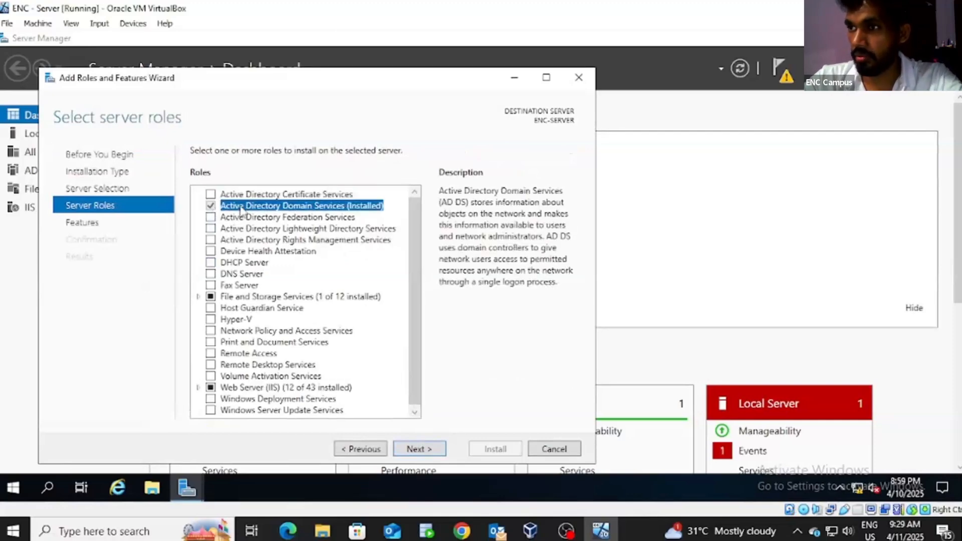
pyautogui.click(427, 450)
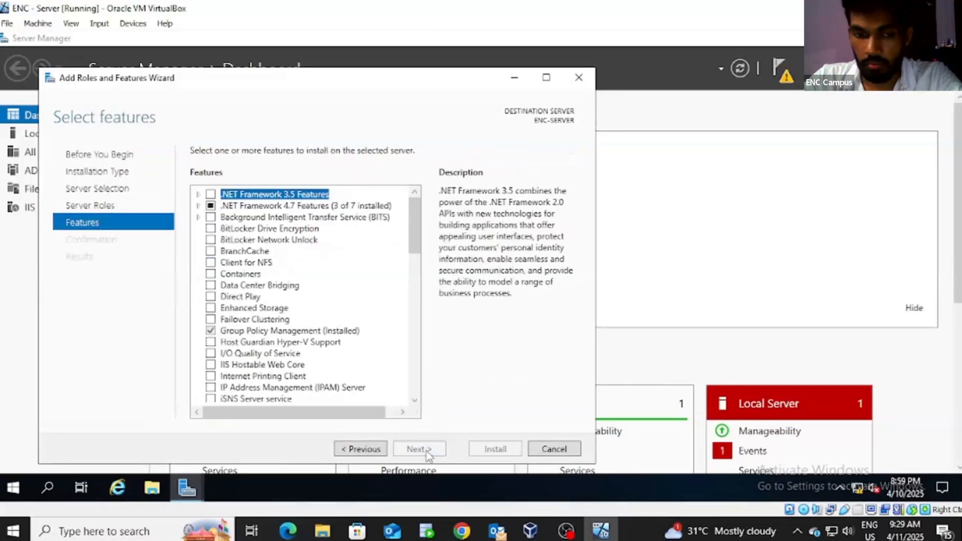
pyautogui.click(381, 450)
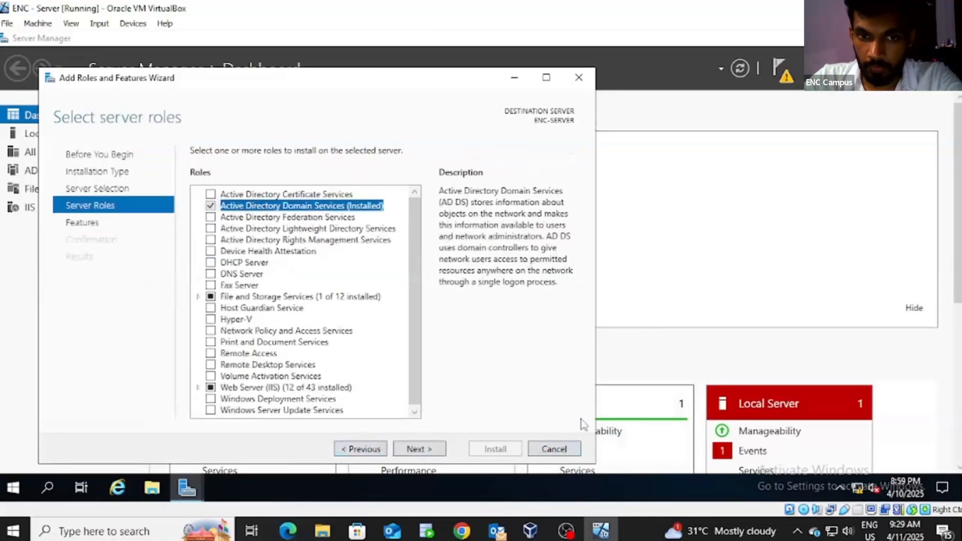
pyautogui.click(570, 450)
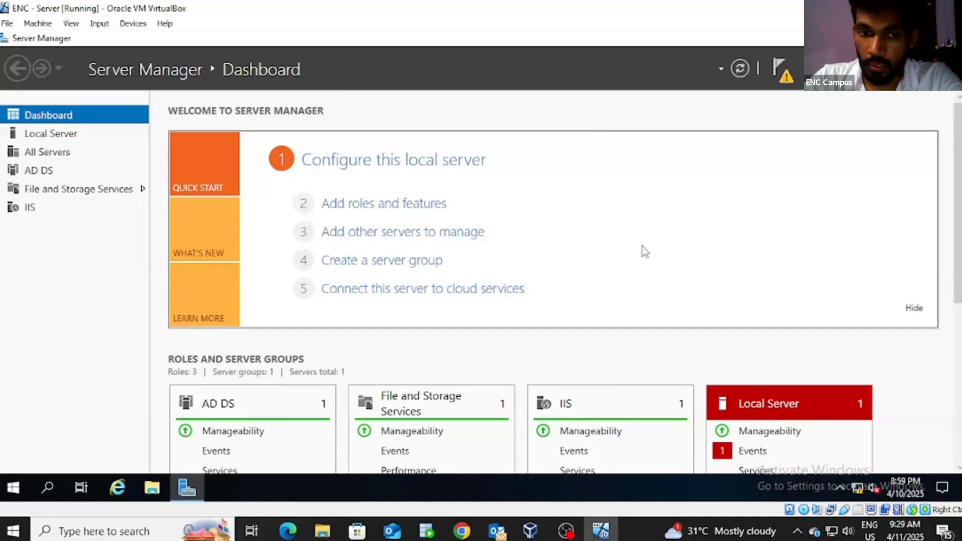
# Step: Begin promoting the server to a domain controller with a new forest named entech.local
pyautogui.click(783, 73)
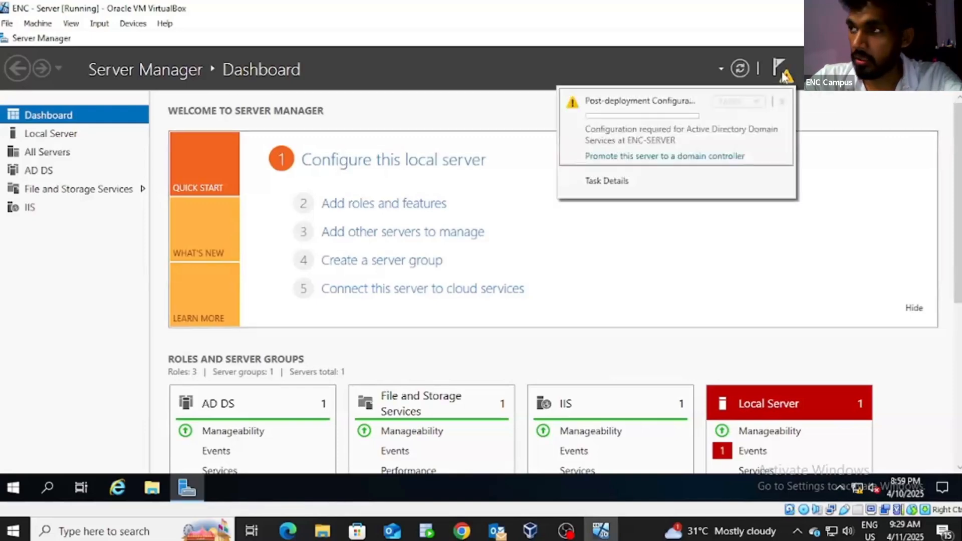
pyautogui.click(688, 157)
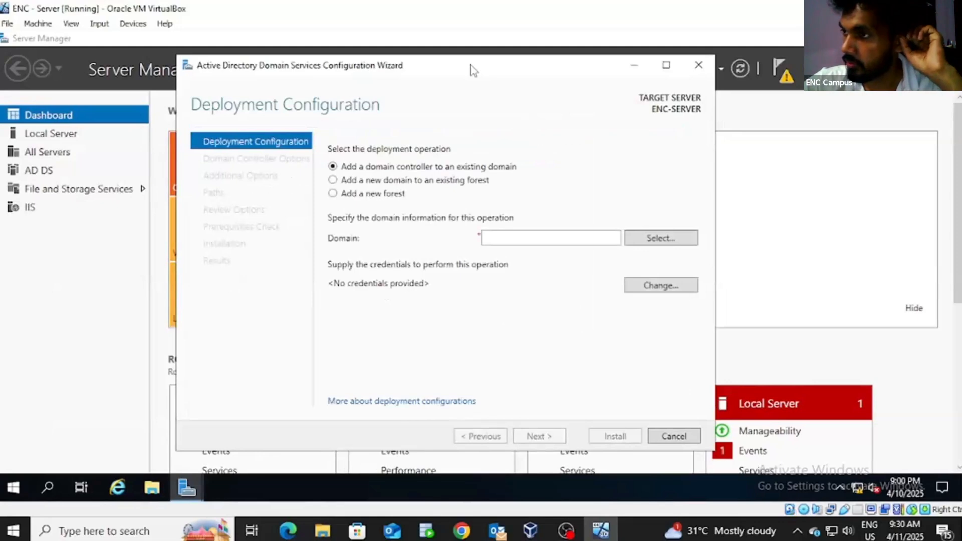
pyautogui.click(333, 193)
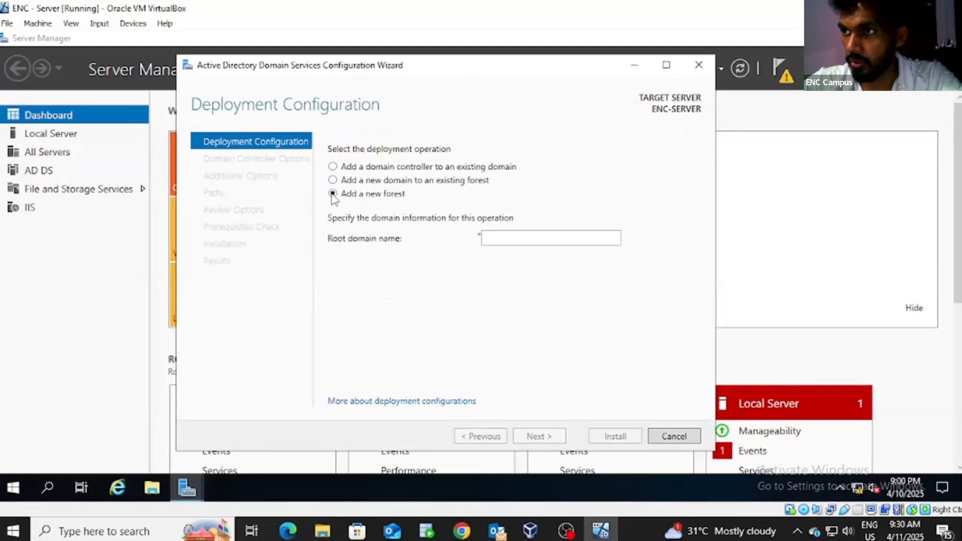
pyautogui.click(507, 239)
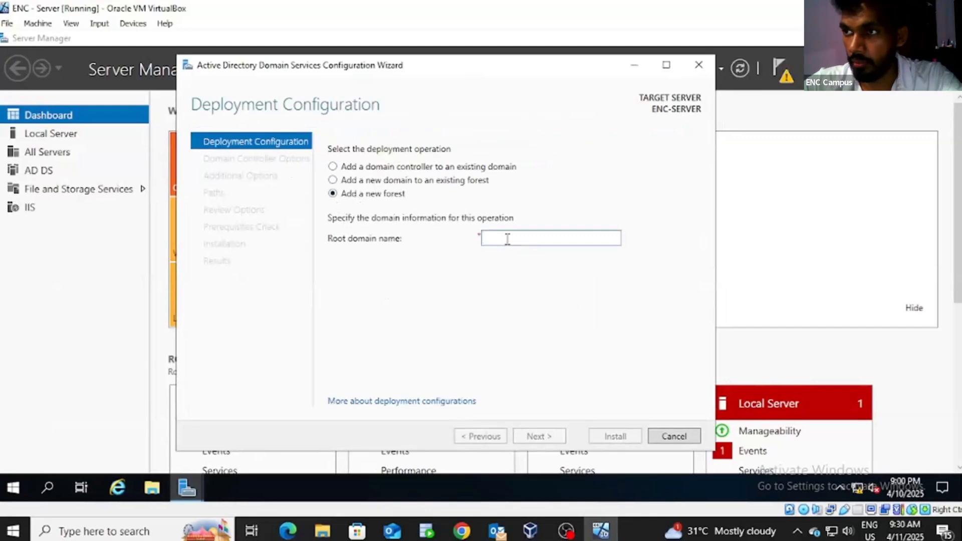
pyautogui.write('en')
pyautogui.write('tech')
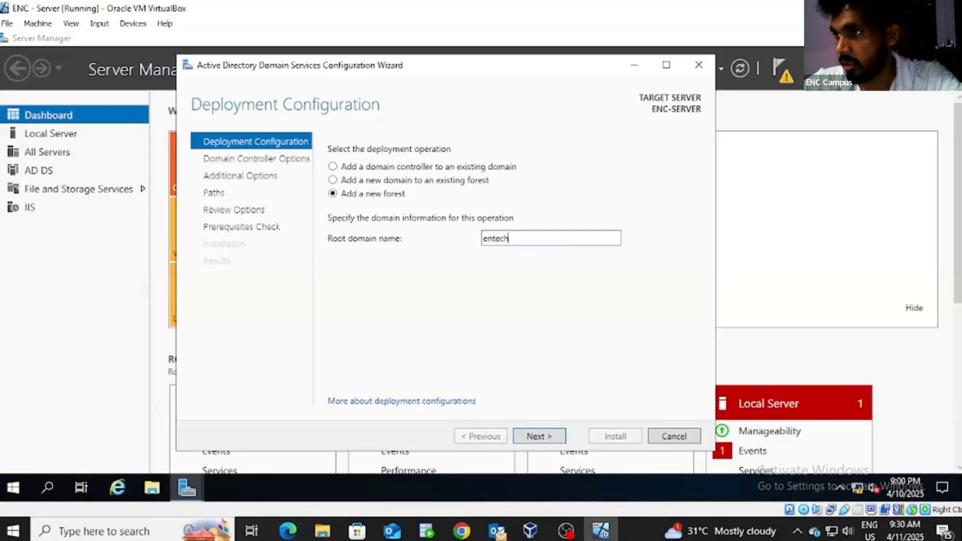
pyautogui.write('.lo')
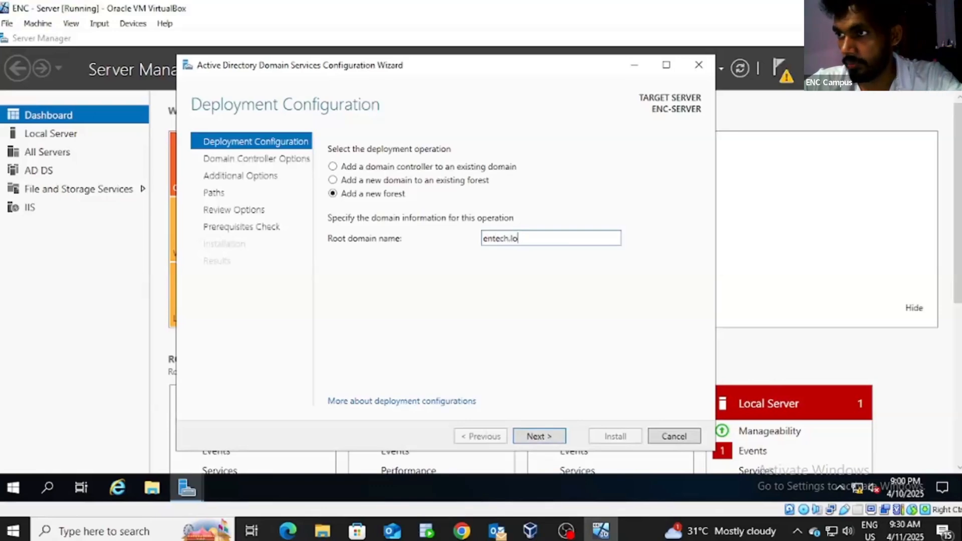
pyautogui.write('cal')
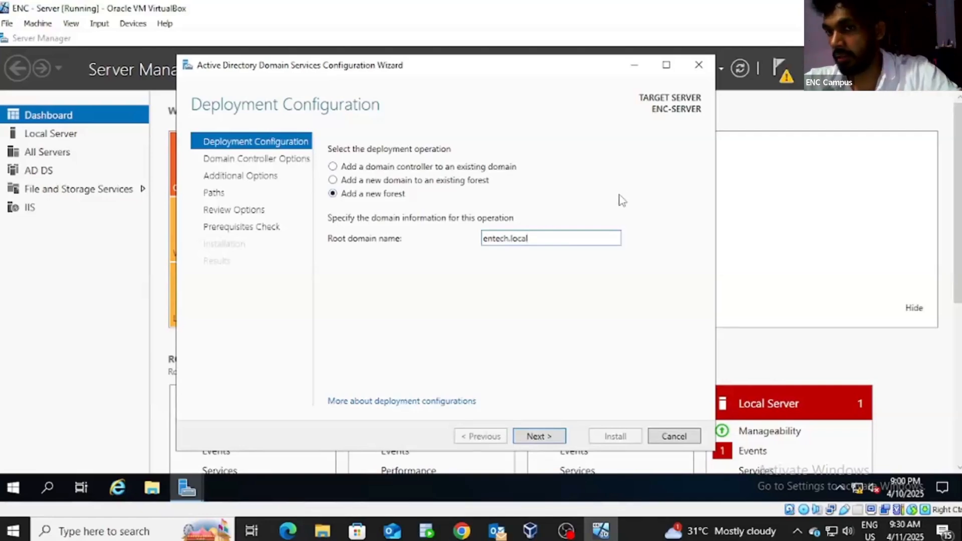
pyautogui.click(551, 441)
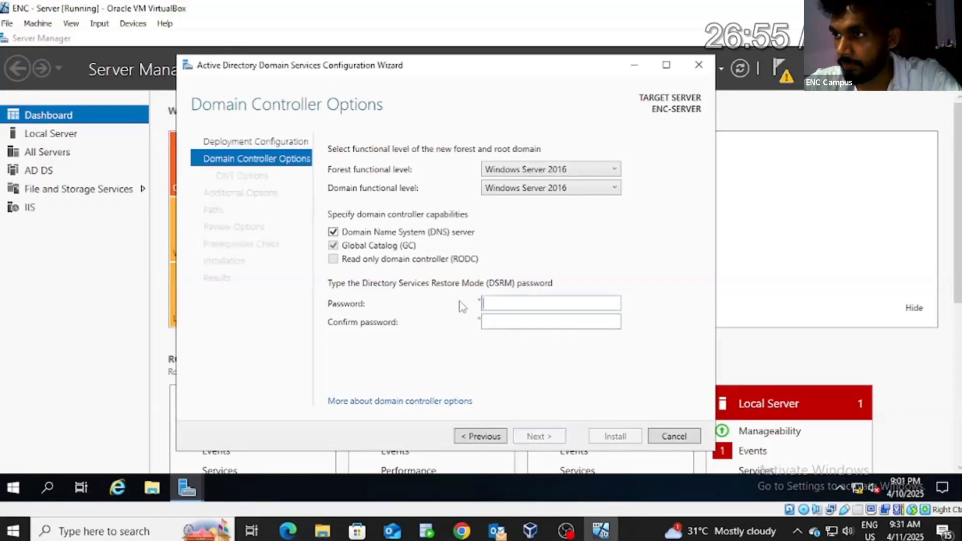
# Step: Enter the DSRM password, accept NetBIOS name ENTECH and default paths, and install AD DS
pyautogui.click(539, 436)
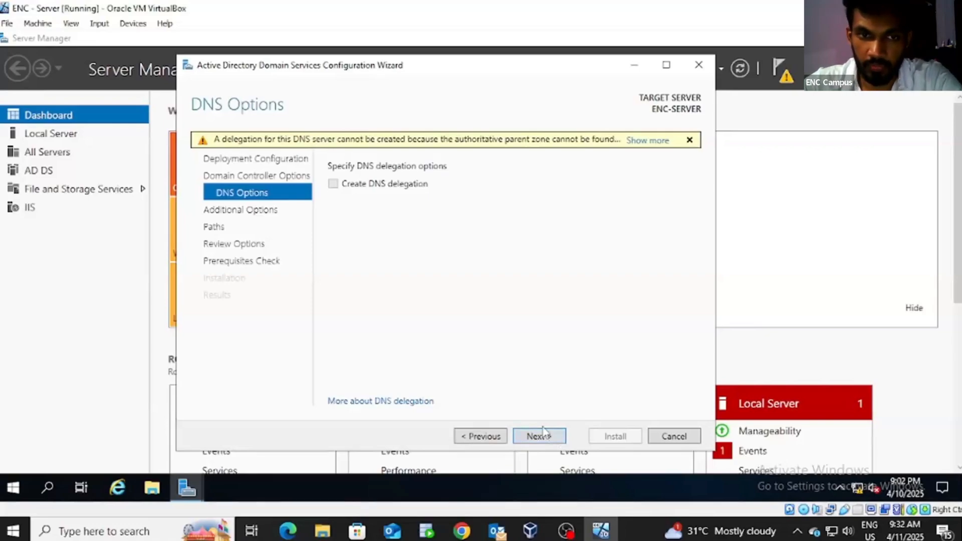
pyautogui.click(539, 435)
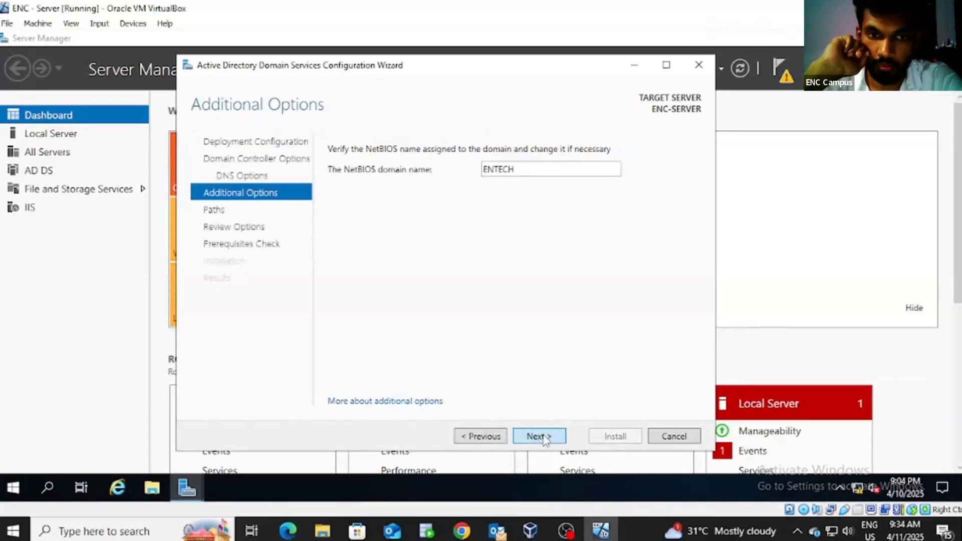
pyautogui.click(545, 440)
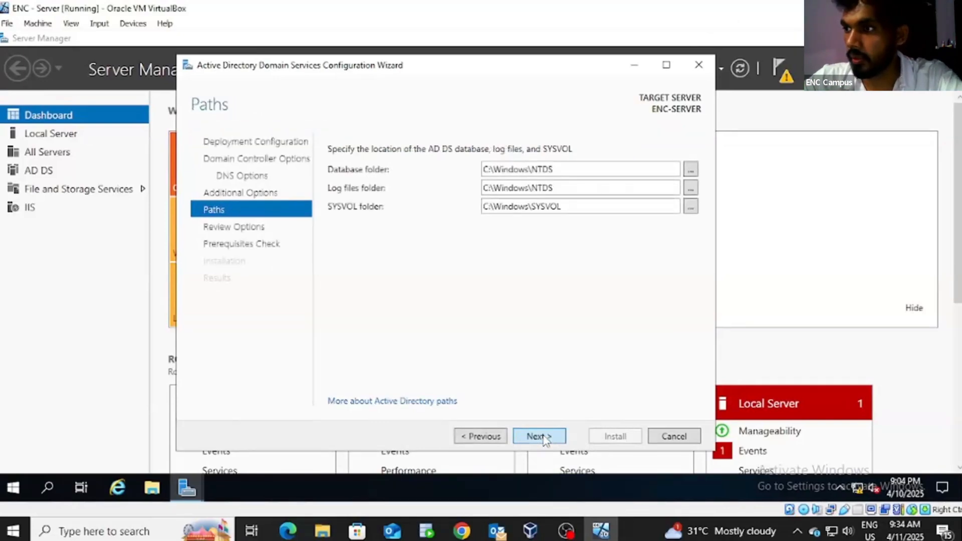
pyautogui.doubleClick(540, 437)
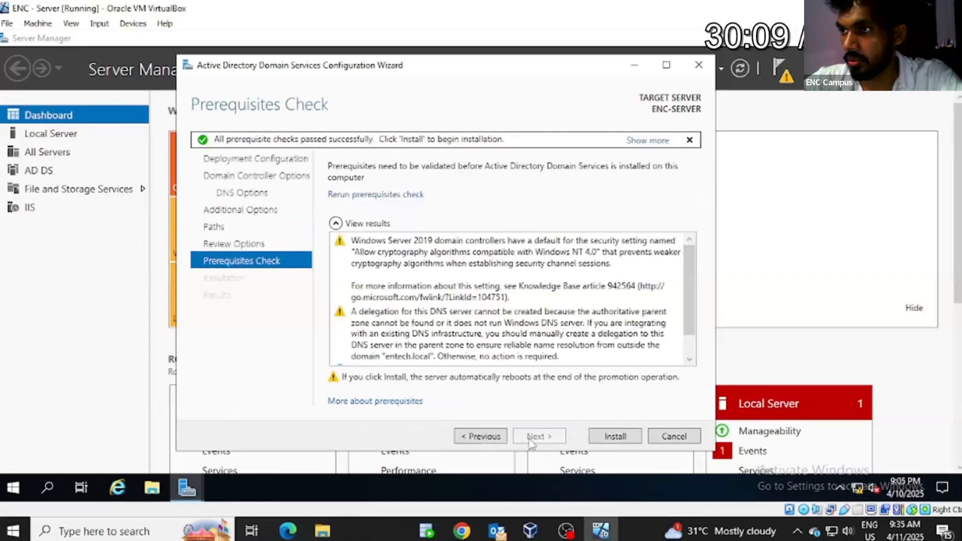
pyautogui.click(615, 436)
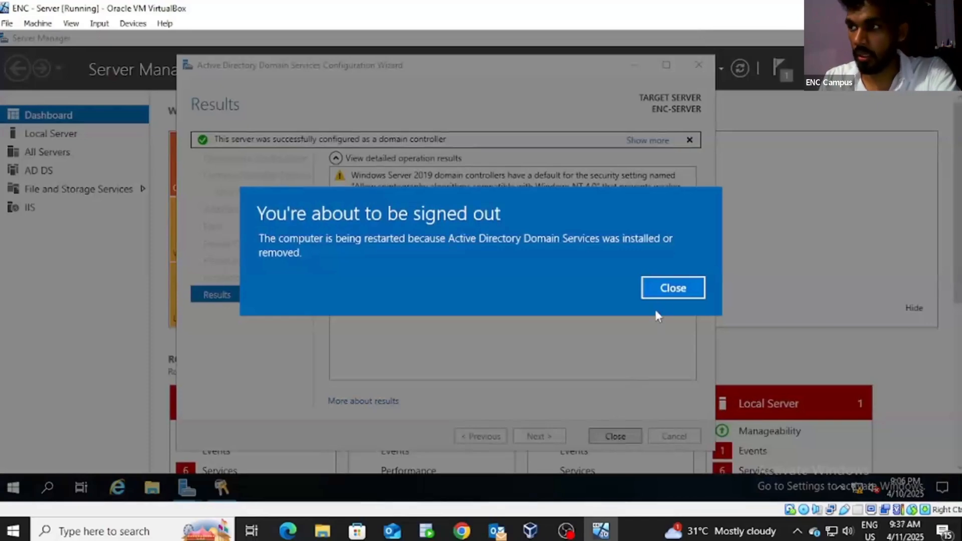
pyautogui.click(680, 291)
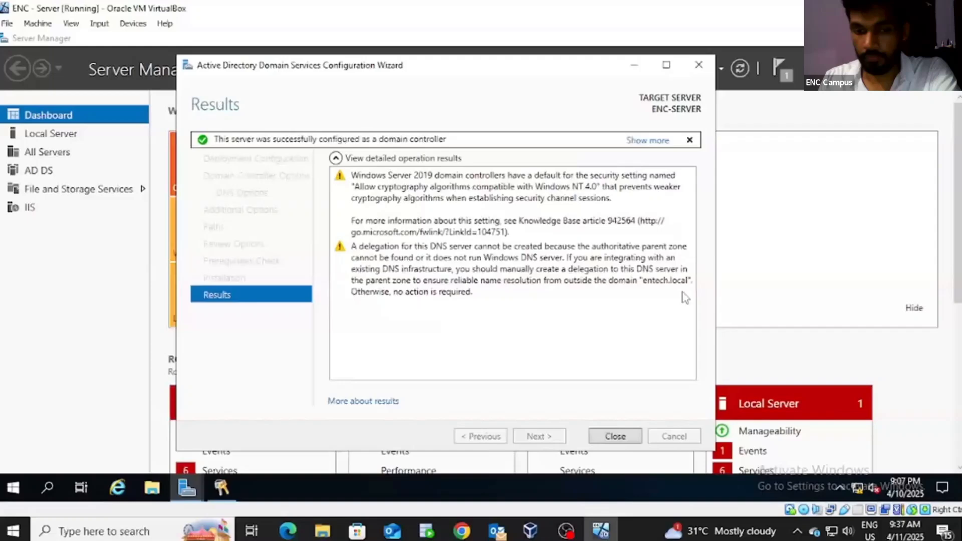
# Step: Close the finished wizard and open Active Directory Users and Computers maximized
pyautogui.click(629, 440)
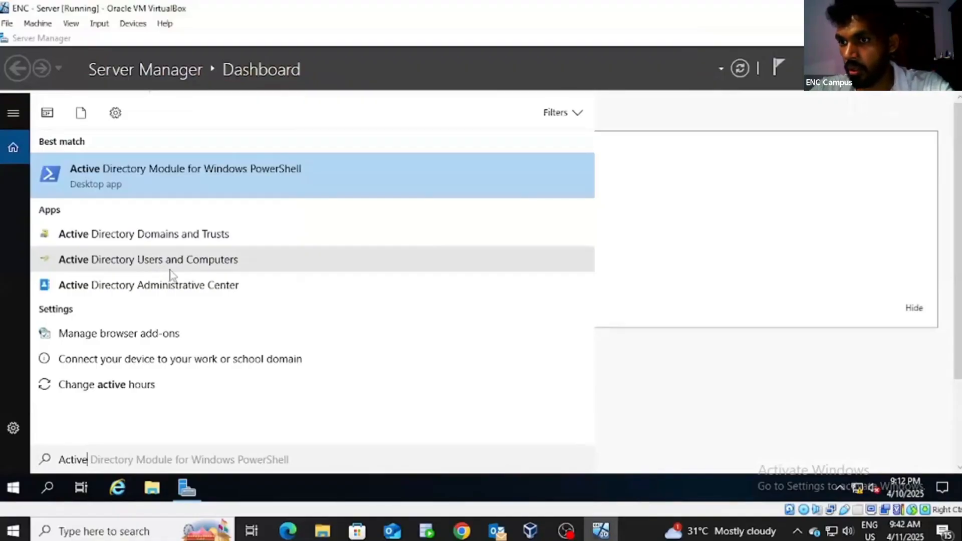
pyautogui.click(198, 264)
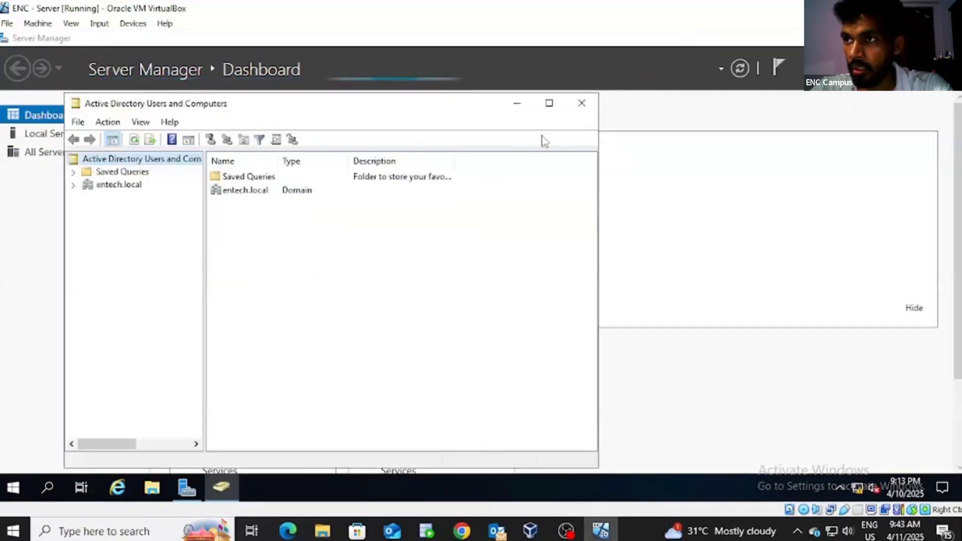
pyautogui.click(549, 103)
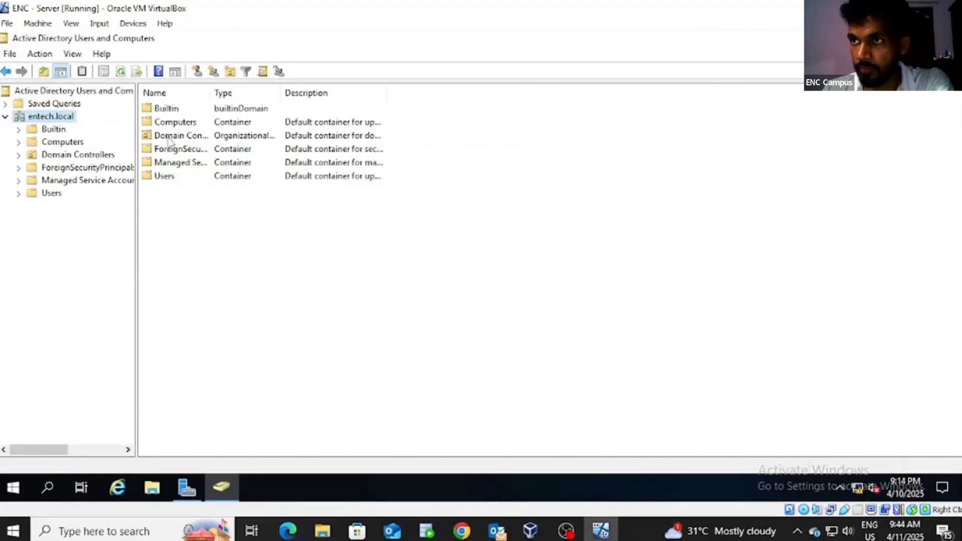
# Step: Show the New options for Domain Controllers, then dismiss the menu without creating anything
pyautogui.rightClick(170, 142)
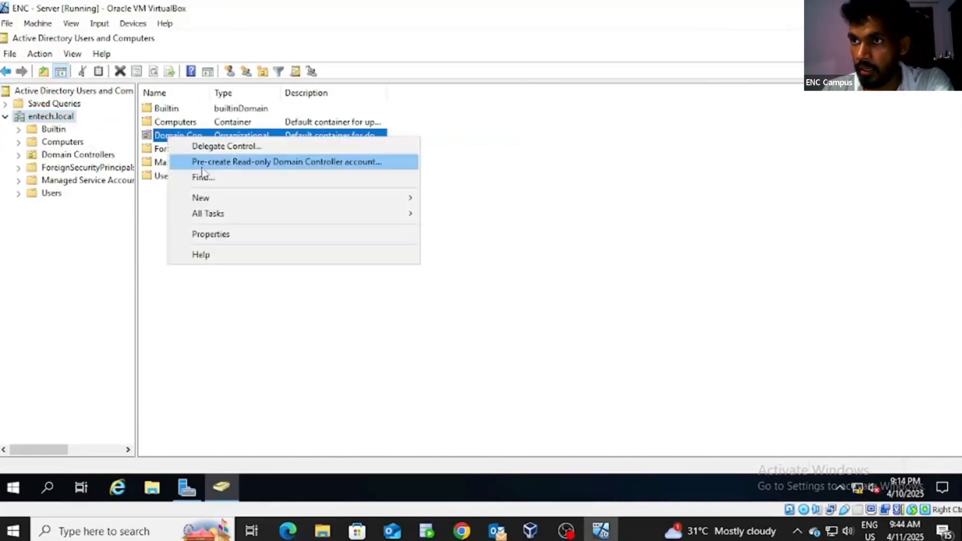
pyautogui.moveTo(221, 202)
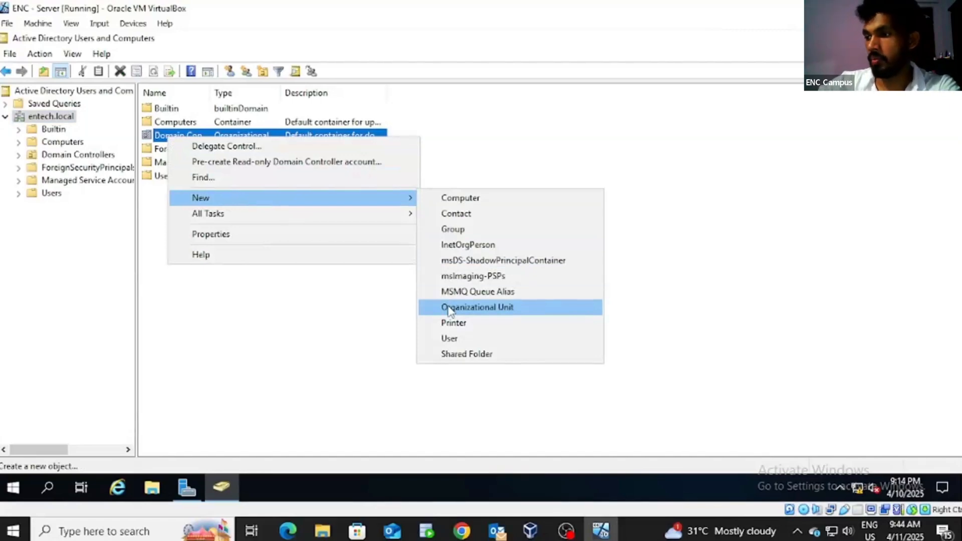
pyautogui.click(49, 259)
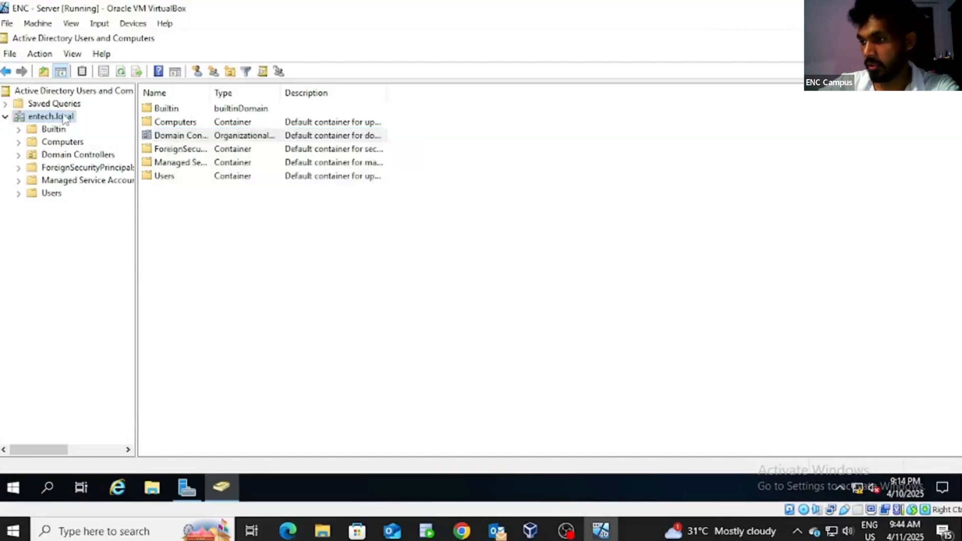
# Step: Create an organizational unit named HR under the entech.local domain
pyautogui.rightClick(63, 118)
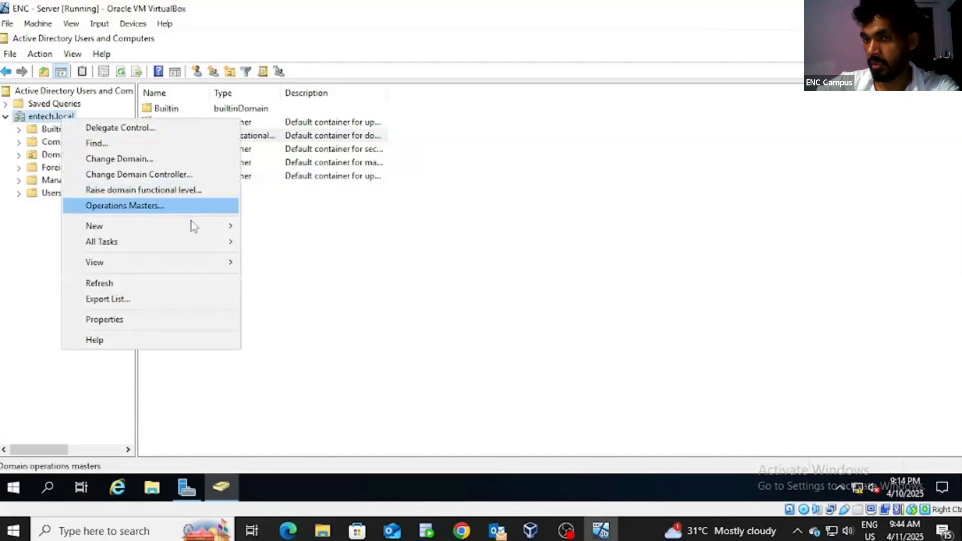
pyautogui.moveTo(193, 228)
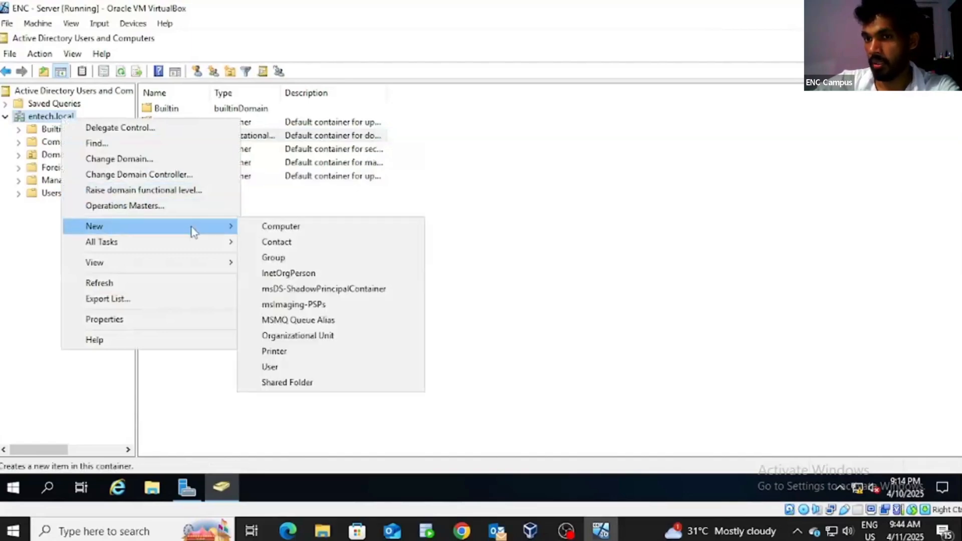
pyautogui.click(321, 337)
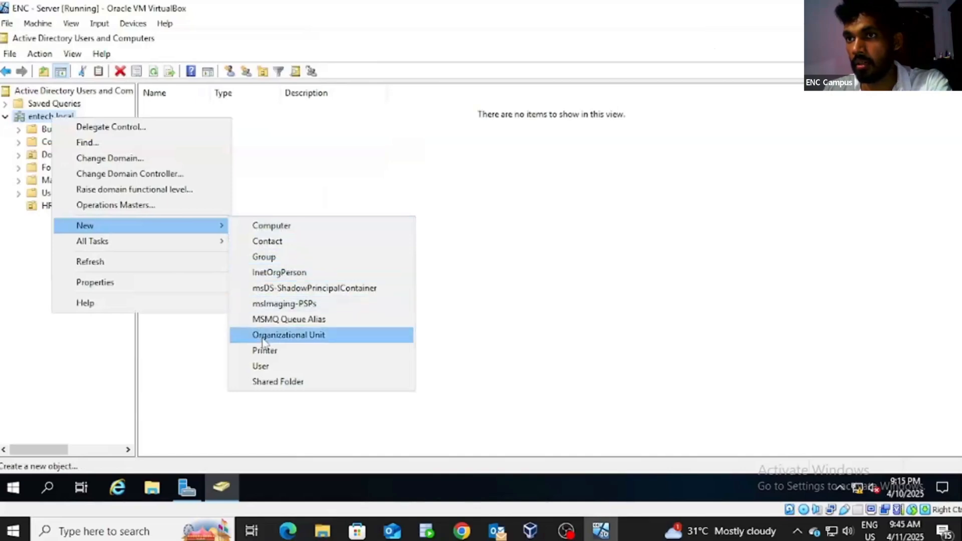
pyautogui.click(263, 334)
pyautogui.write('HR')
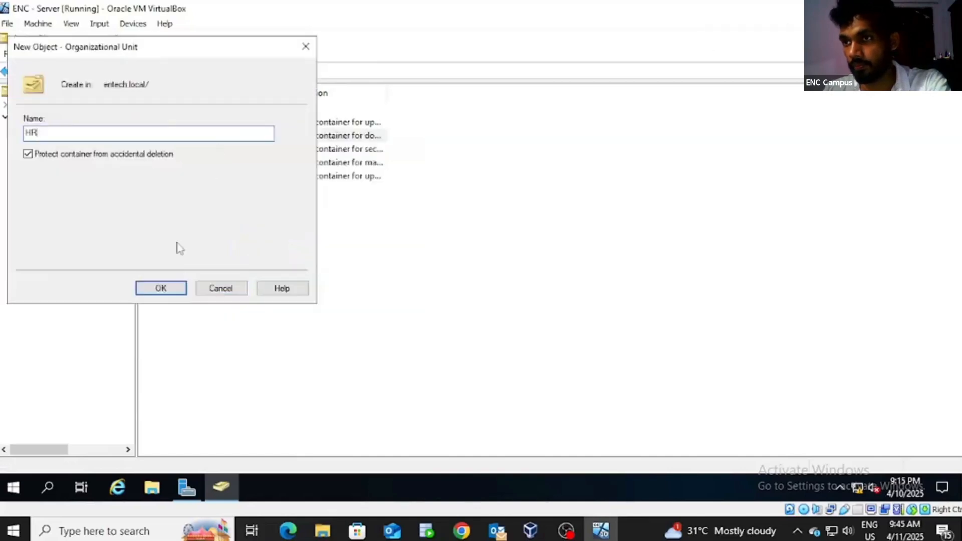
pyautogui.click(168, 288)
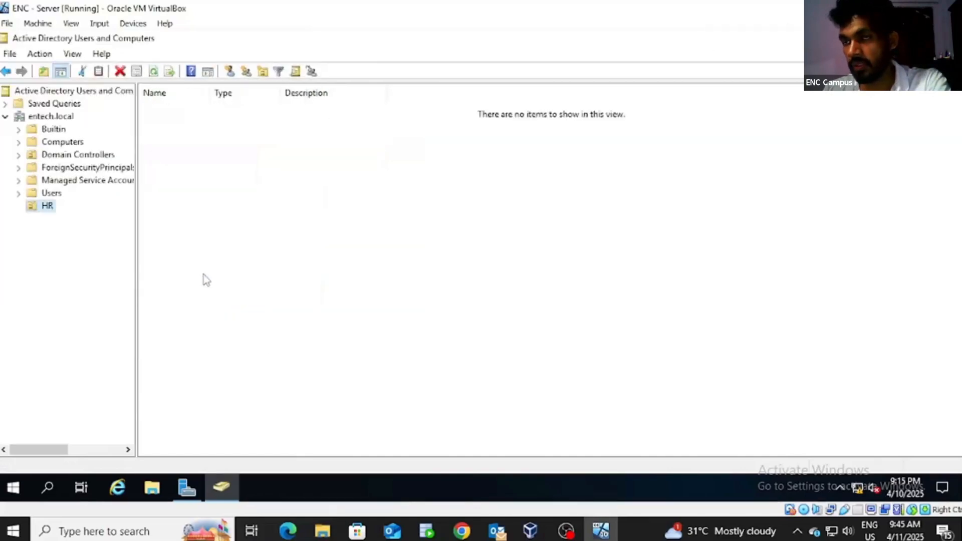
# Step: Create a second organizational unit named IT under entech.local
pyautogui.rightClick(53, 119)
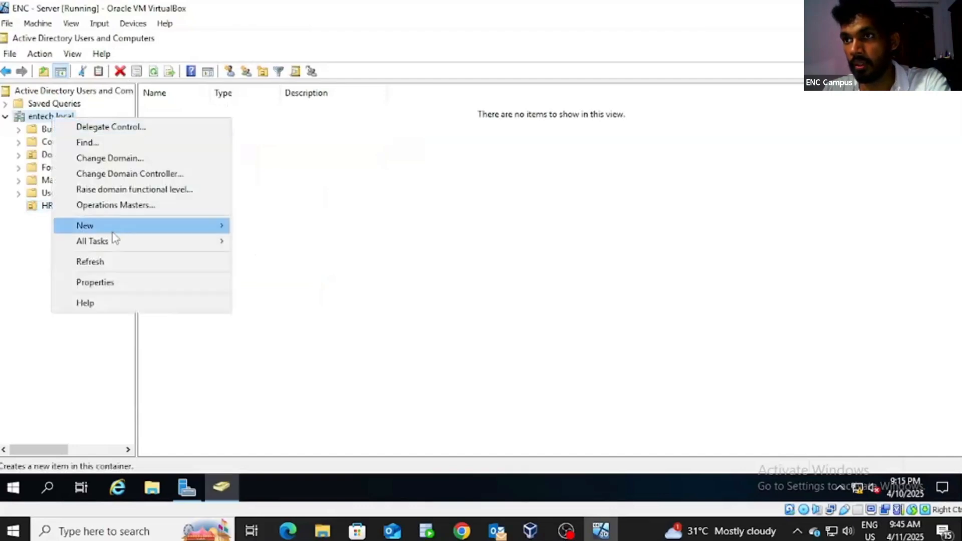
pyautogui.moveTo(168, 230)
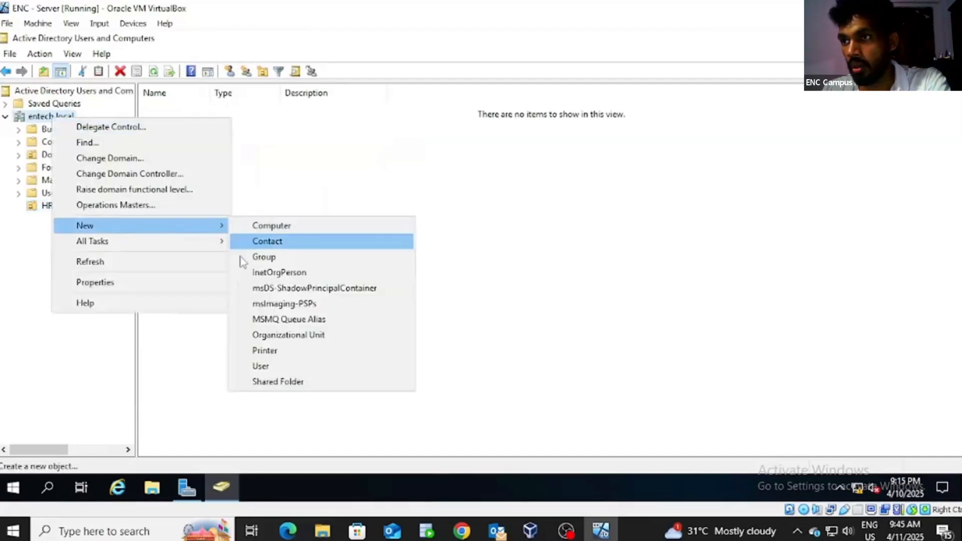
pyautogui.click(264, 336)
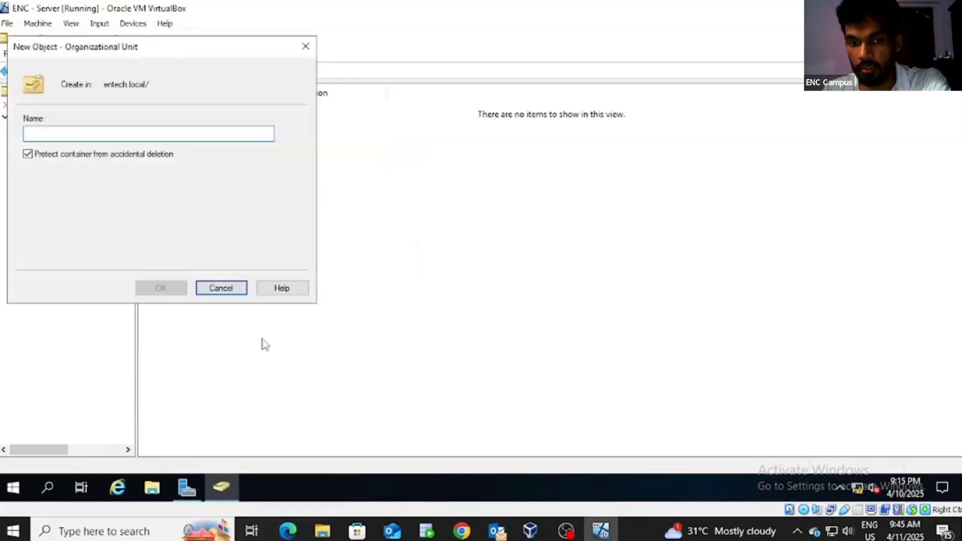
pyautogui.write('IT')
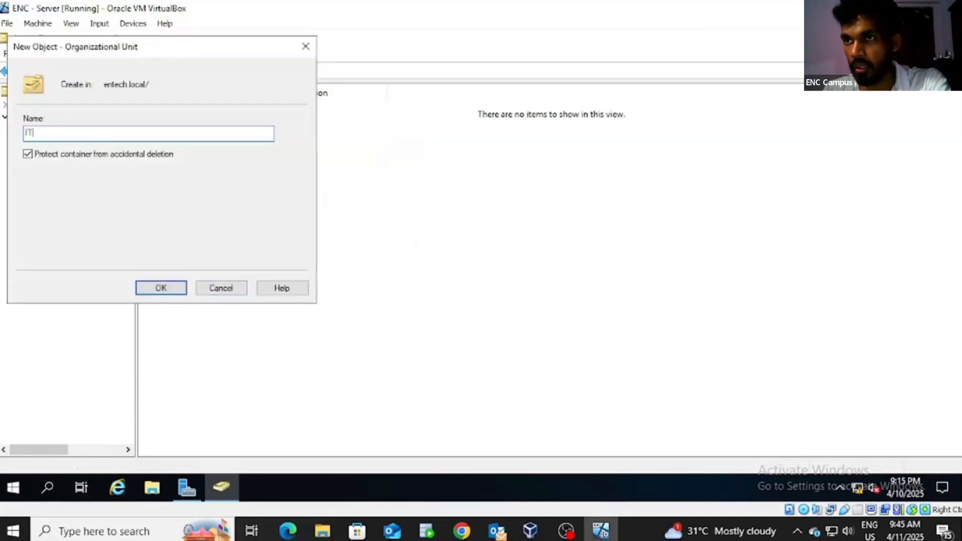
pyautogui.click(172, 288)
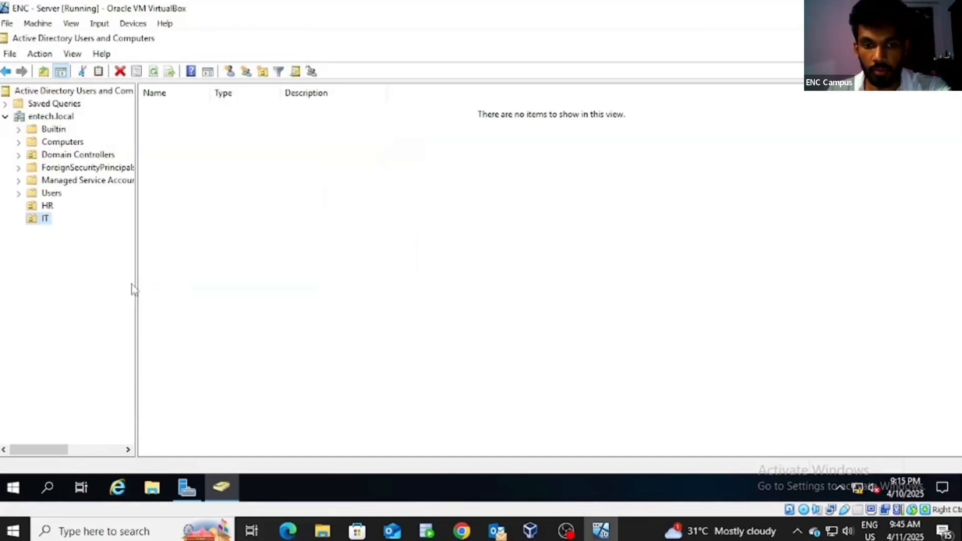
# Step: Start a new user in the HR unit, trimming the domain part from the logon name
pyautogui.rightClick(48, 206)
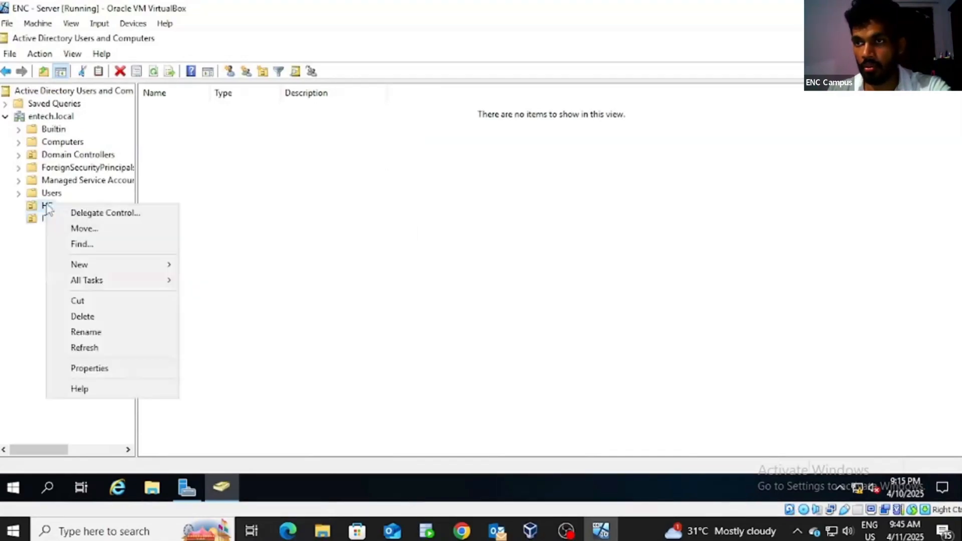
pyautogui.moveTo(99, 272)
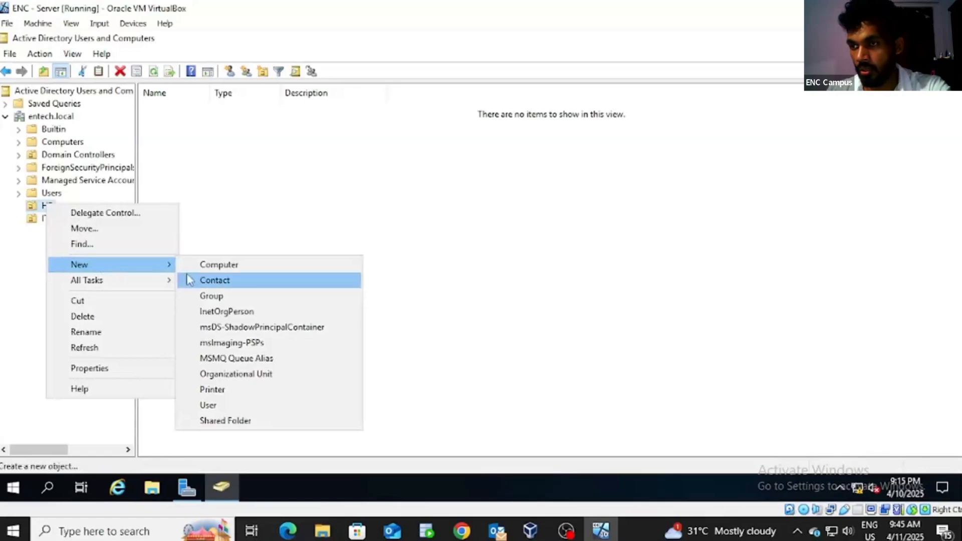
pyautogui.click(206, 405)
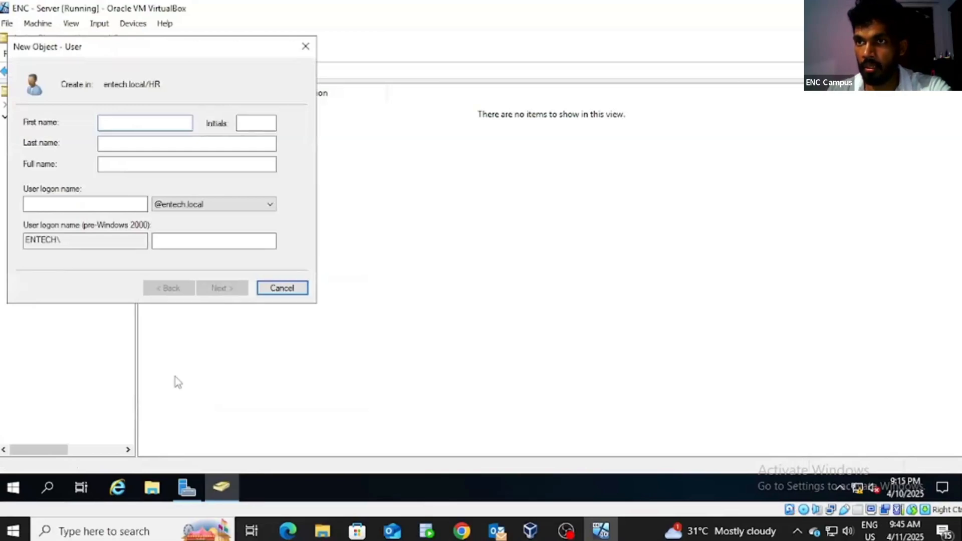
pyautogui.press('BackSpace')
pyautogui.press('BackSpace')
pyautogui.press('BackSpace')
pyautogui.press('BackSpace')
pyautogui.press('BackSpace')
pyautogui.press('BackSpace')
pyautogui.press('BackSpace')
pyautogui.press('BackSpace')
pyautogui.press('BackSpace')
pyautogui.press('BackSpace')
pyautogui.press('BackSpace')
pyautogui.press('BackSpace')
pyautogui.press('BackSpace')
pyautogui.press('BackSpace')
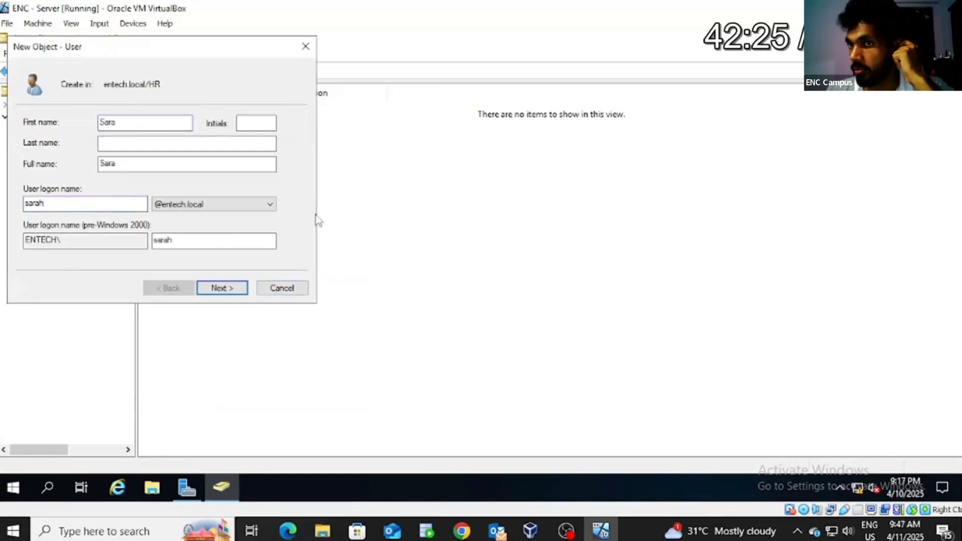
pyautogui.click(232, 294)
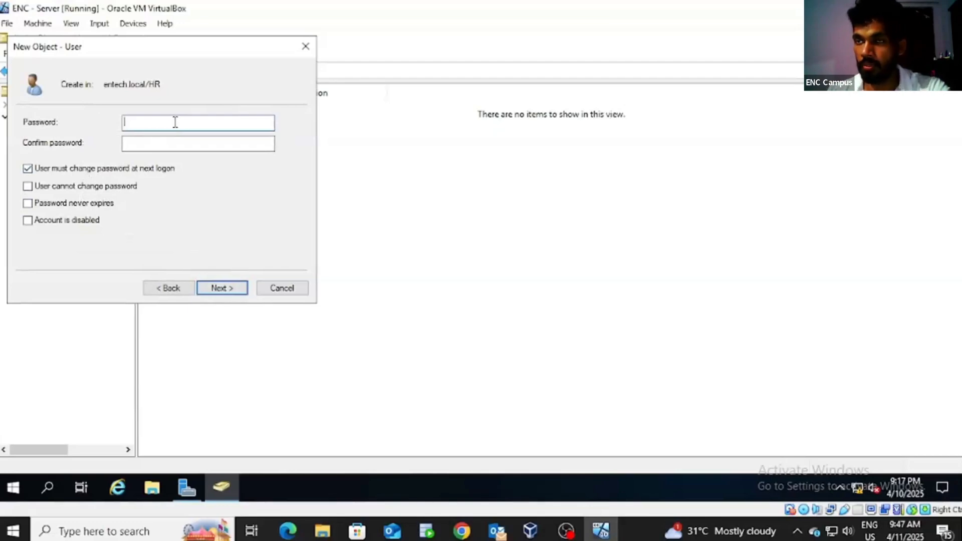
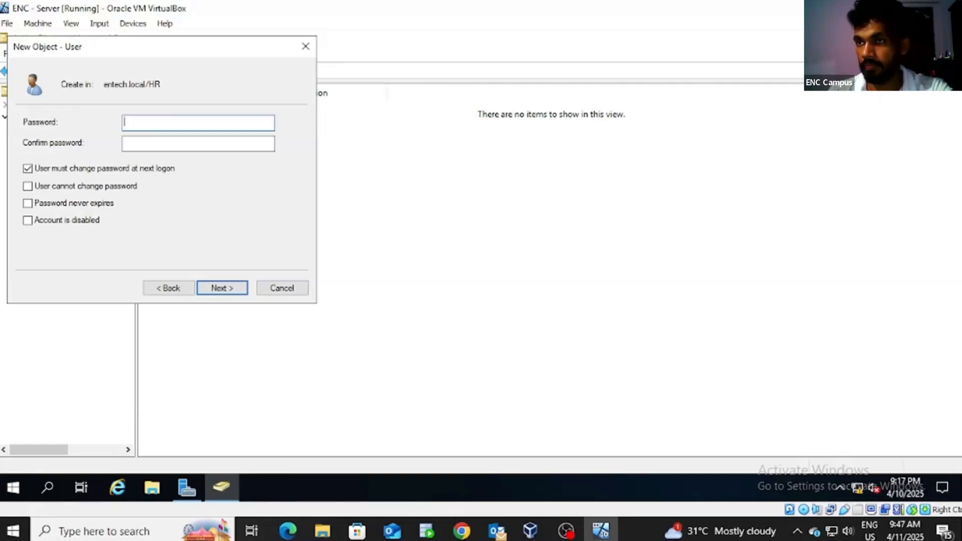
# Step: Enter and confirm the user's password, finish creating the account, and list HR's users
pyautogui.write('••••••')
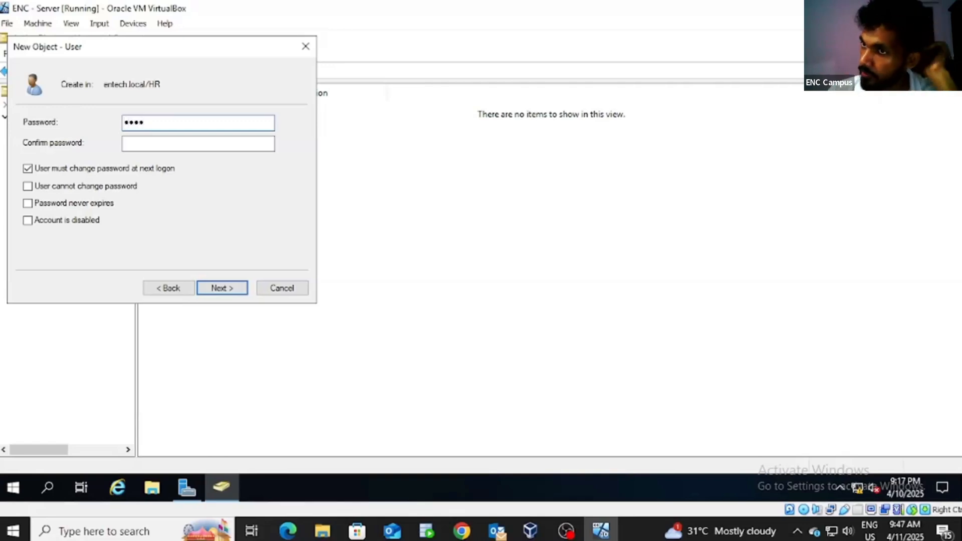
pyautogui.write('••')
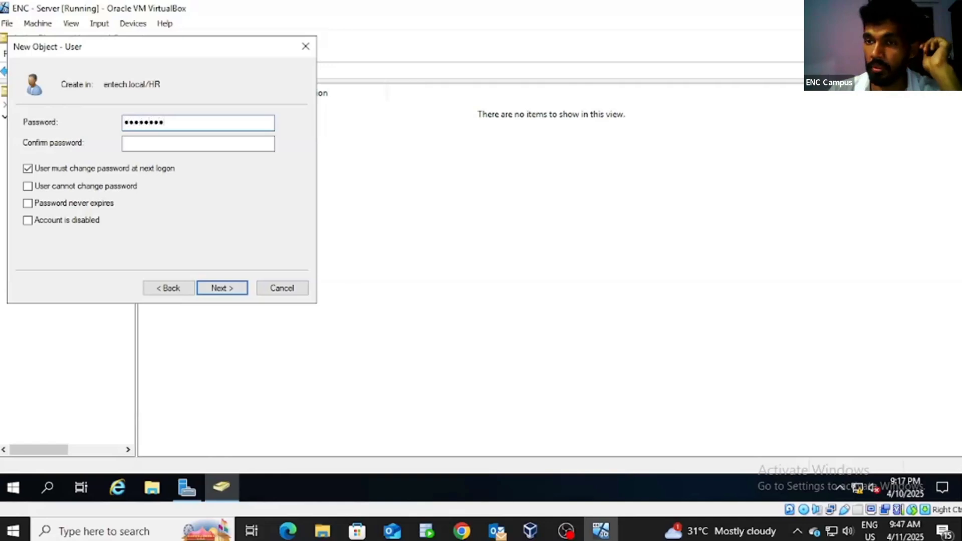
pyautogui.click(168, 147)
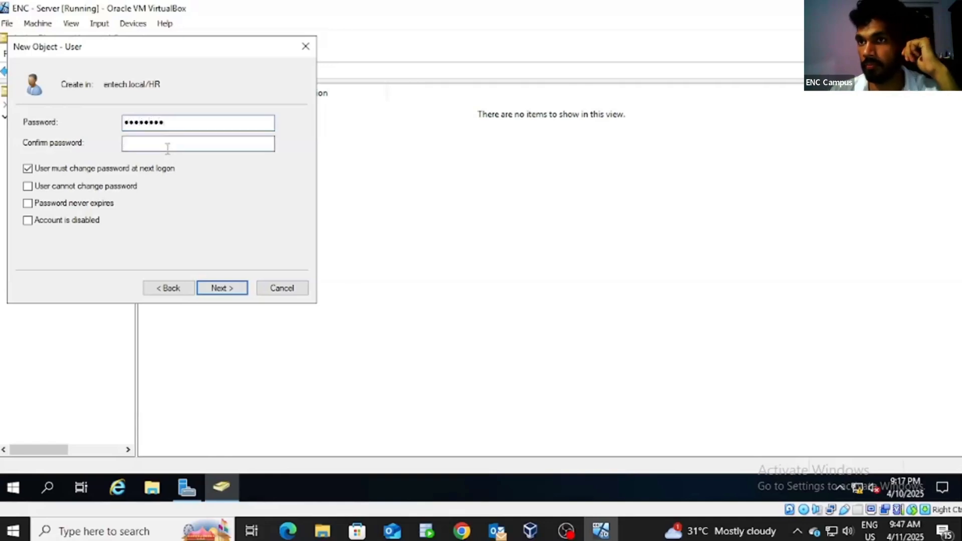
pyautogui.write('•••••')
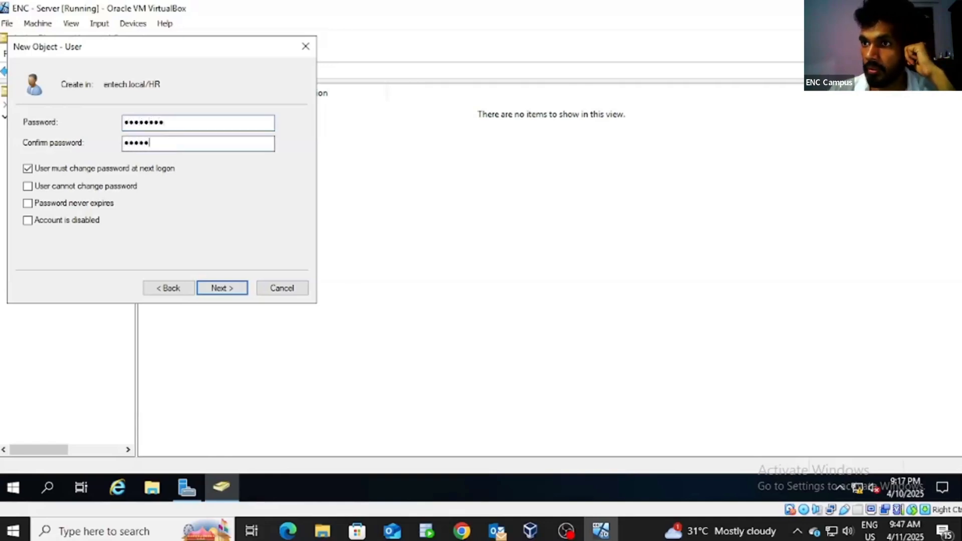
pyautogui.write('•••')
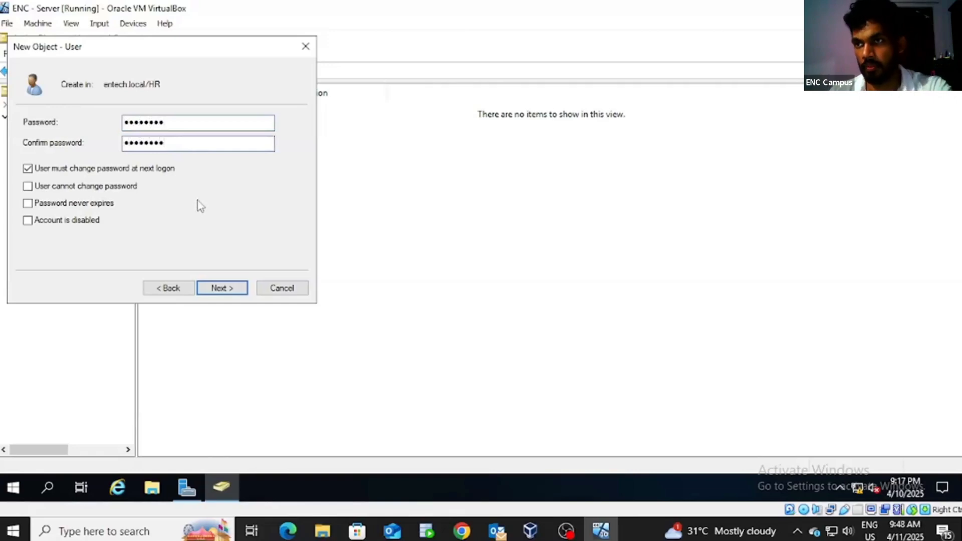
pyautogui.click(239, 294)
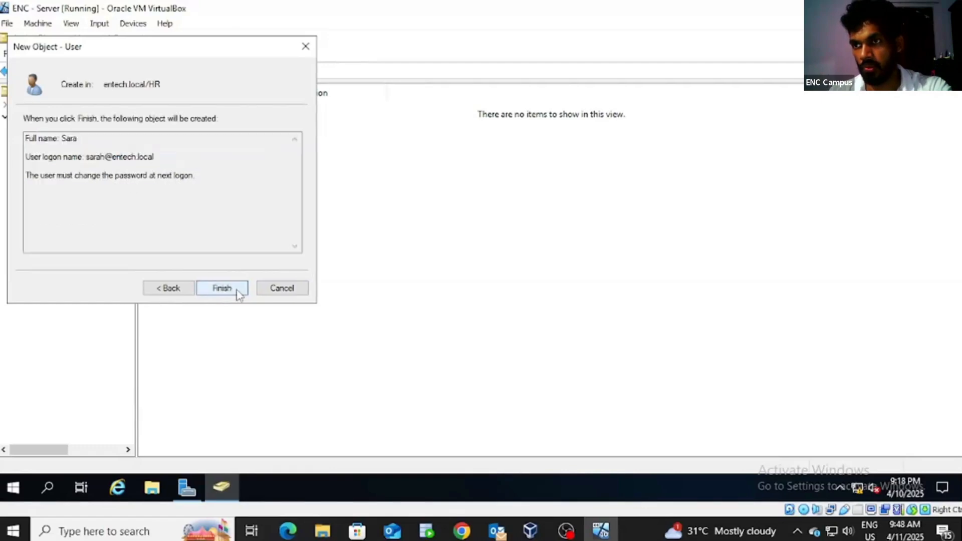
pyautogui.click(232, 291)
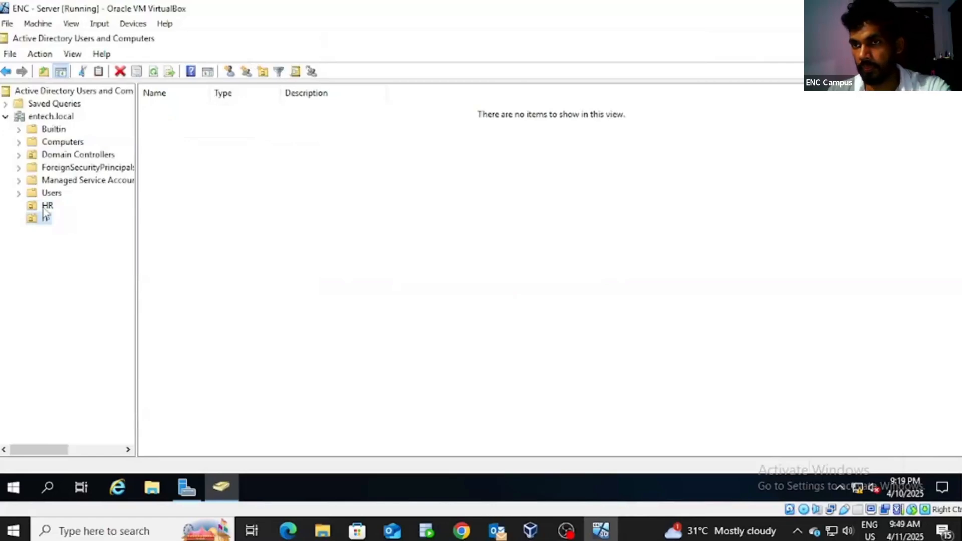
pyautogui.click(47, 207)
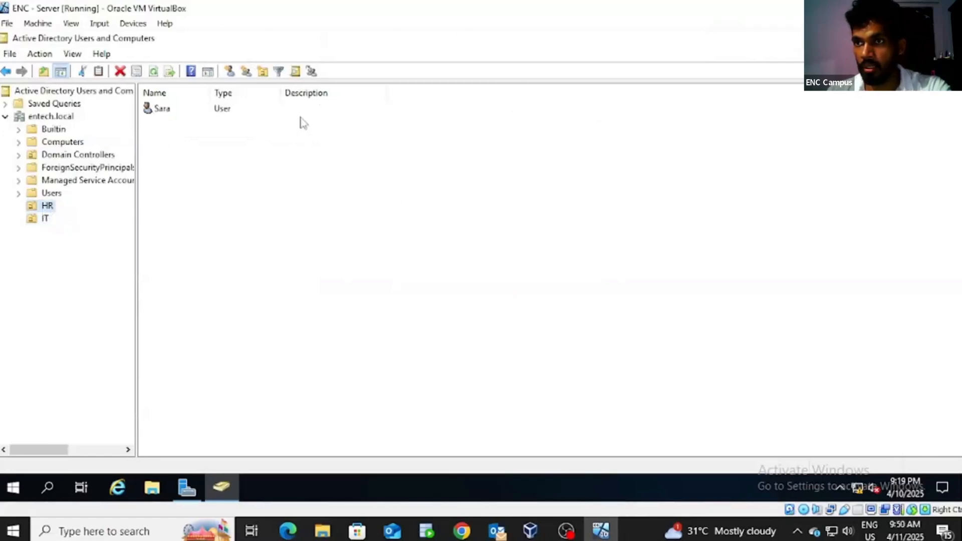
# Step: Add a user to the IT OU with the user's first name and a confirmed account password
pyautogui.rightClick(48, 222)
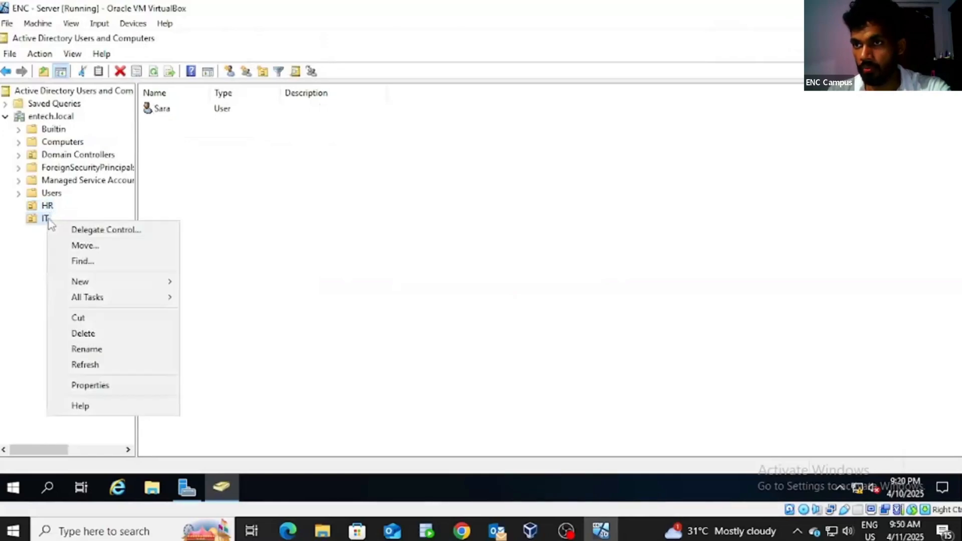
pyautogui.moveTo(136, 282)
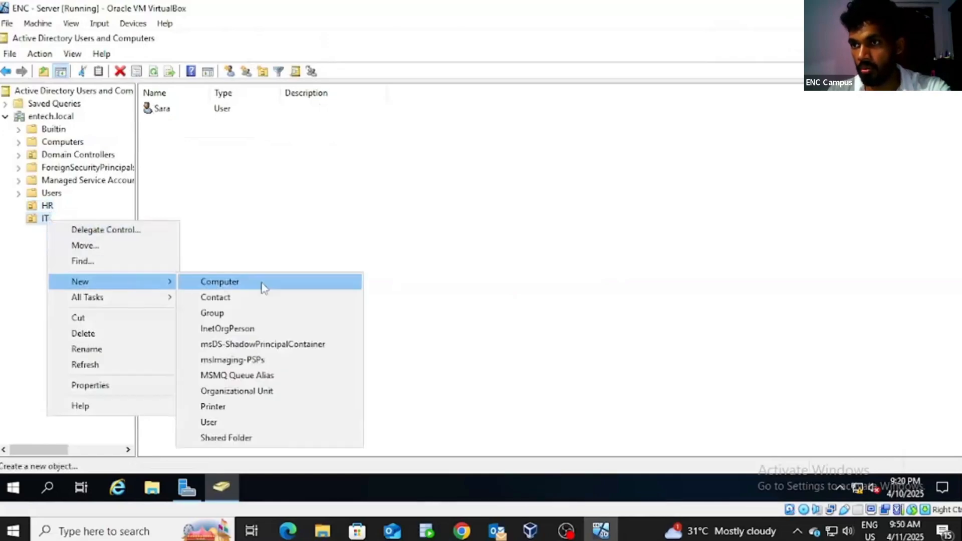
pyautogui.click(233, 422)
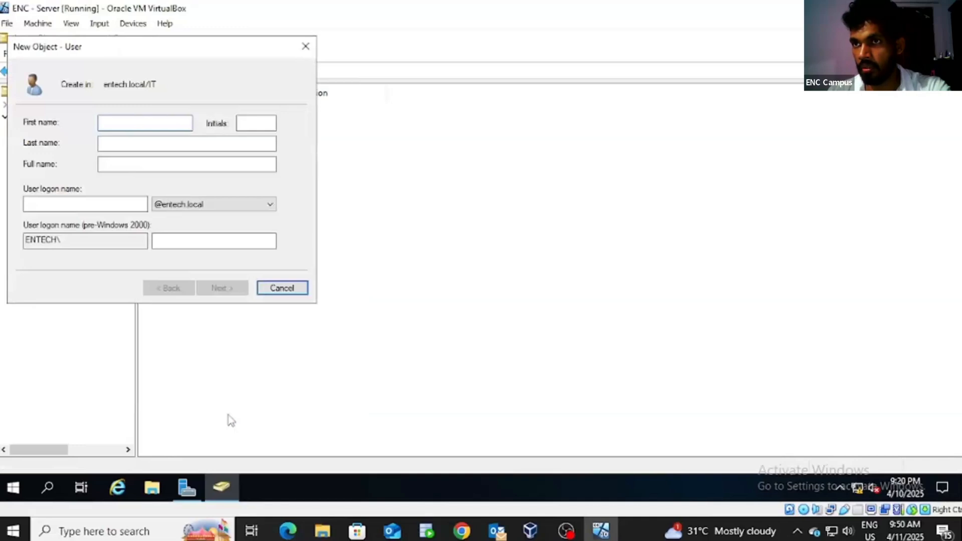
pyautogui.write('Chamindu')
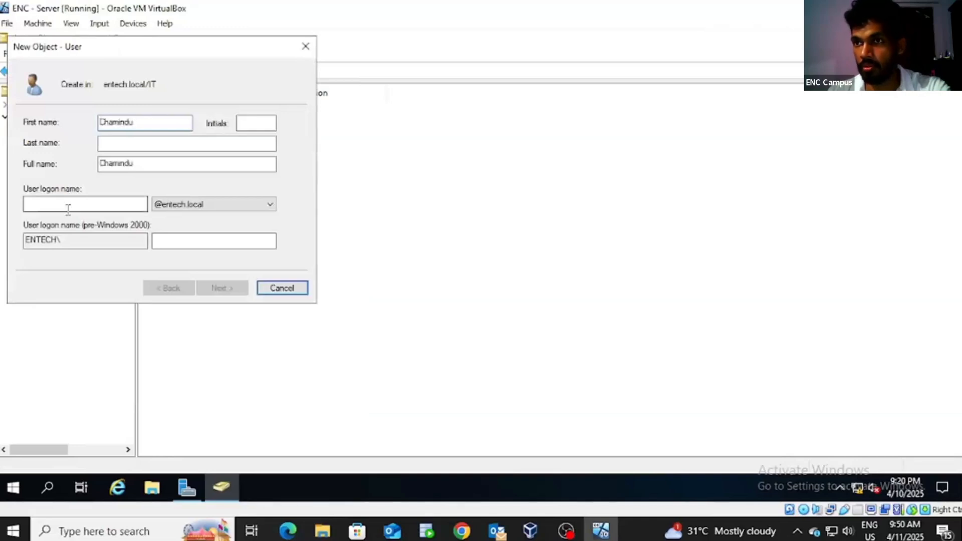
pyautogui.click(68, 209)
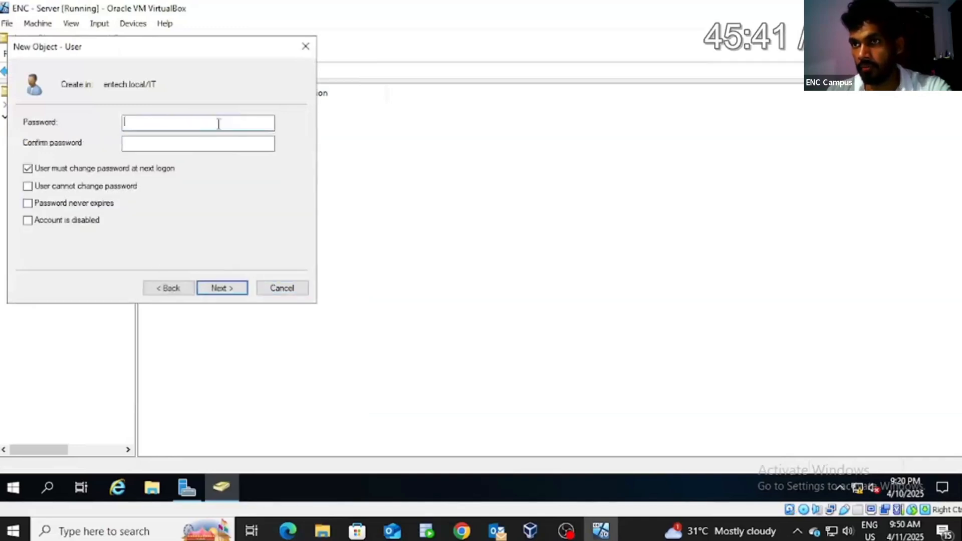
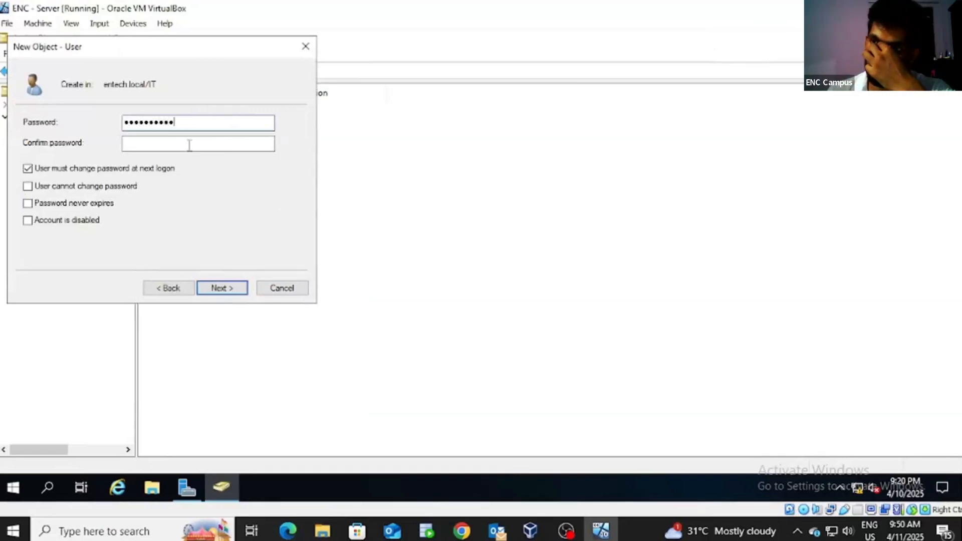
pyautogui.click(189, 146)
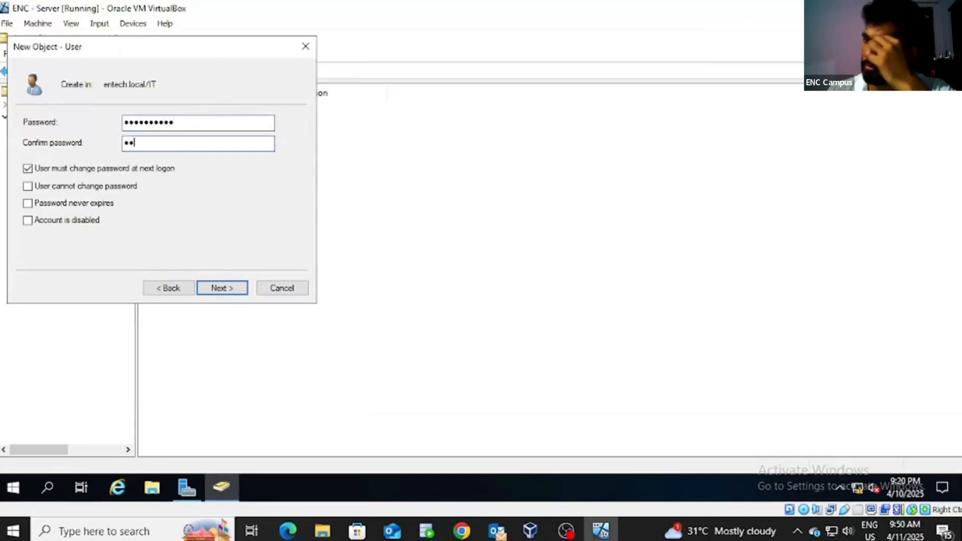
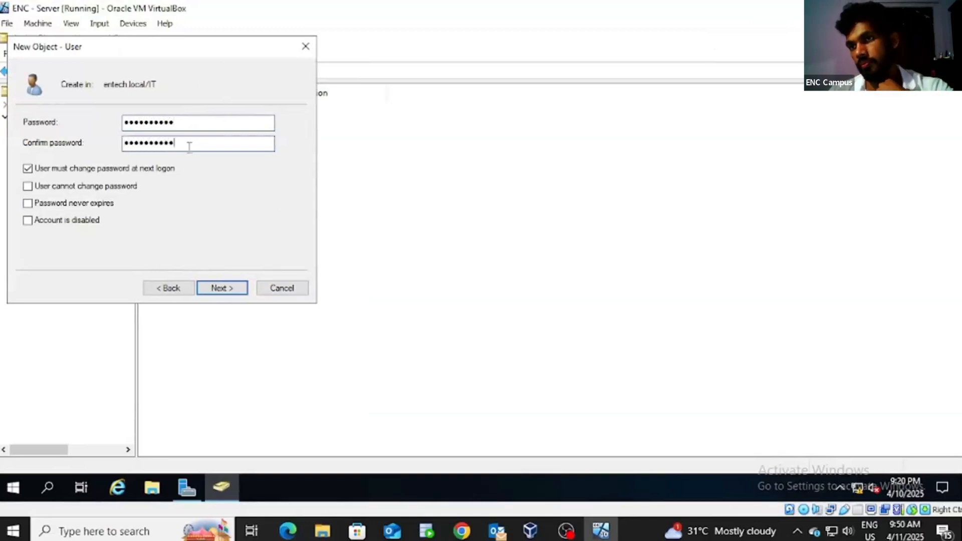
pyautogui.click(228, 290)
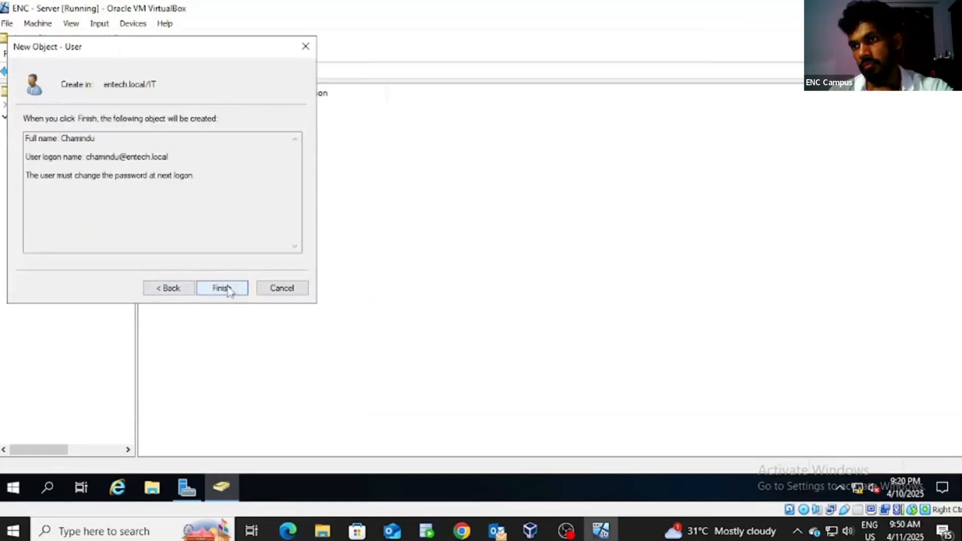
pyautogui.click(228, 289)
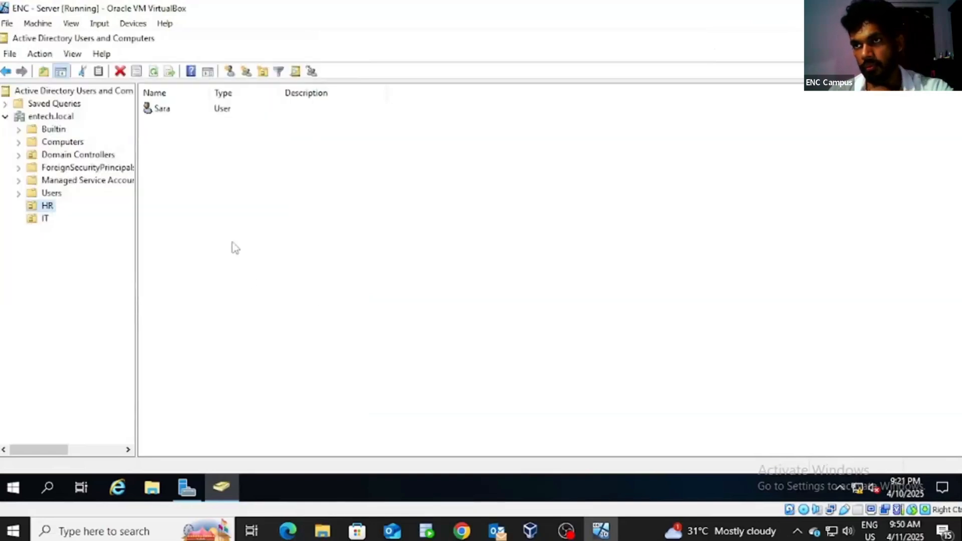
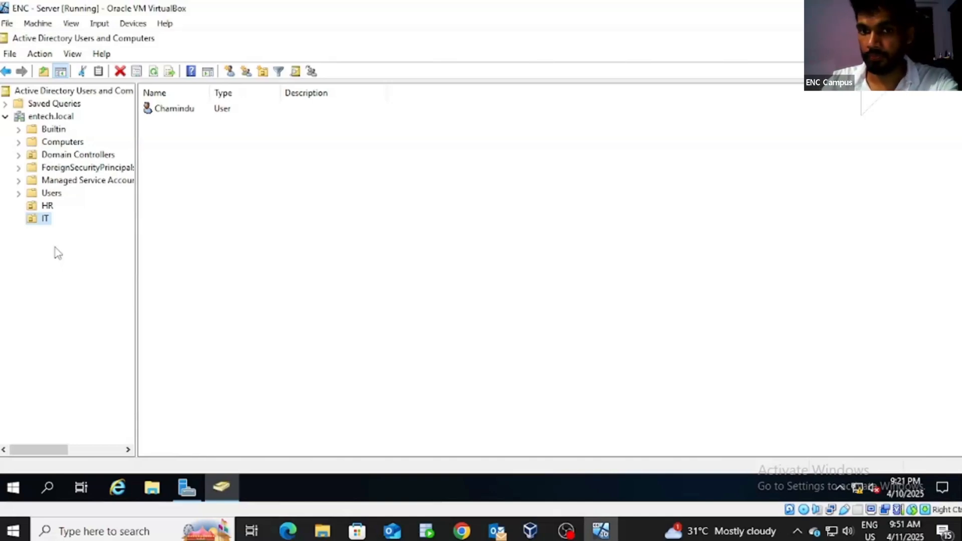
# Step: Return toward Server Manager from the Active Directory Users and Computers console
pyautogui.click(296, 209)
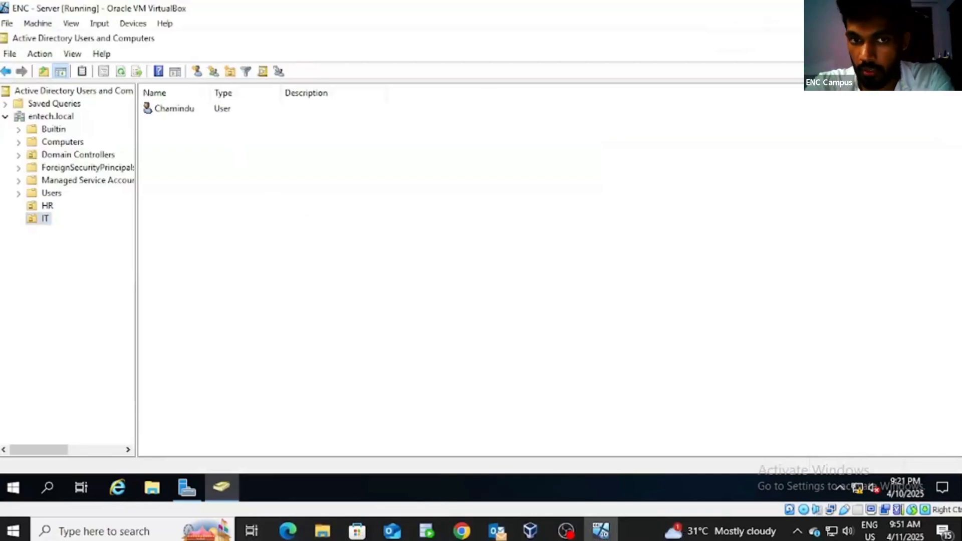
# Step: Close Active Directory Users and Computers and launch Group Policy Management maximized
pyautogui.click(948, 38)
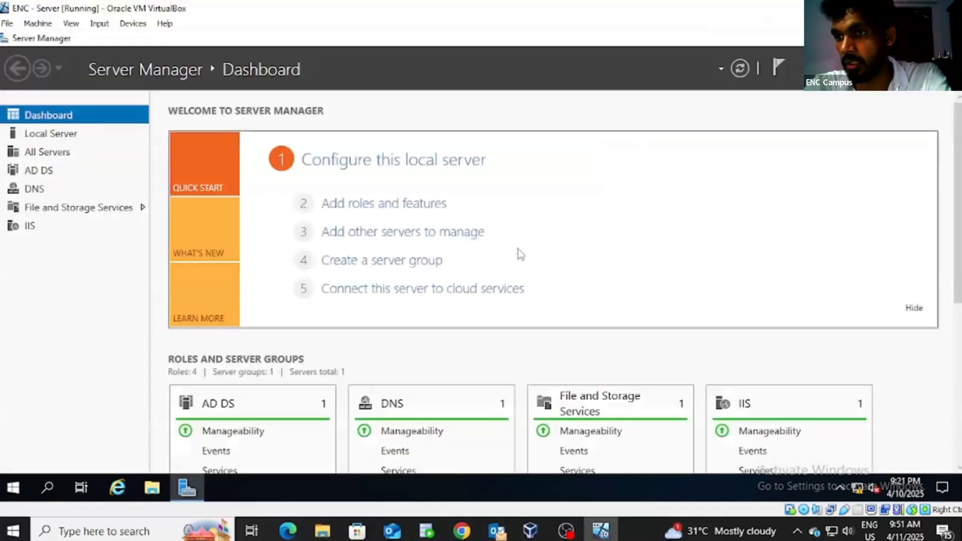
pyautogui.click(47, 488)
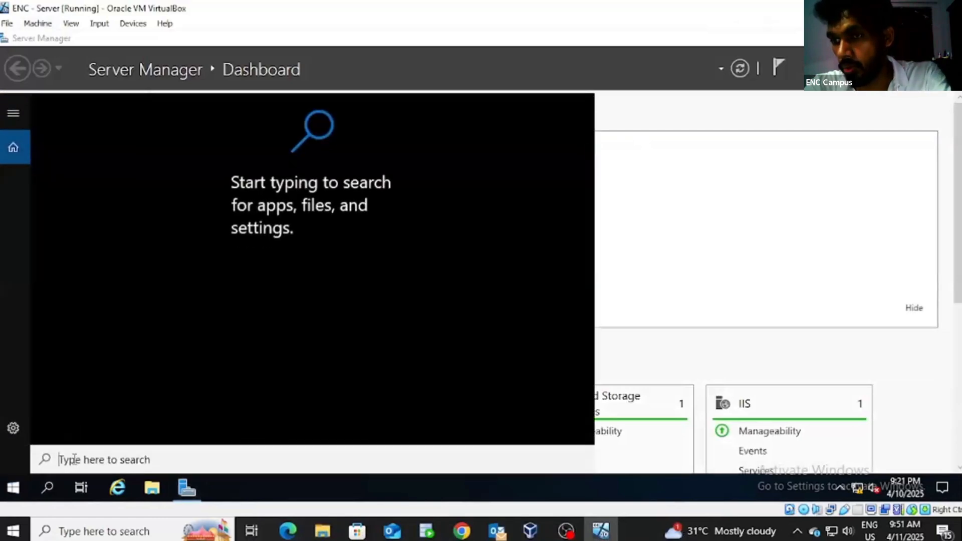
pyautogui.write('Gr')
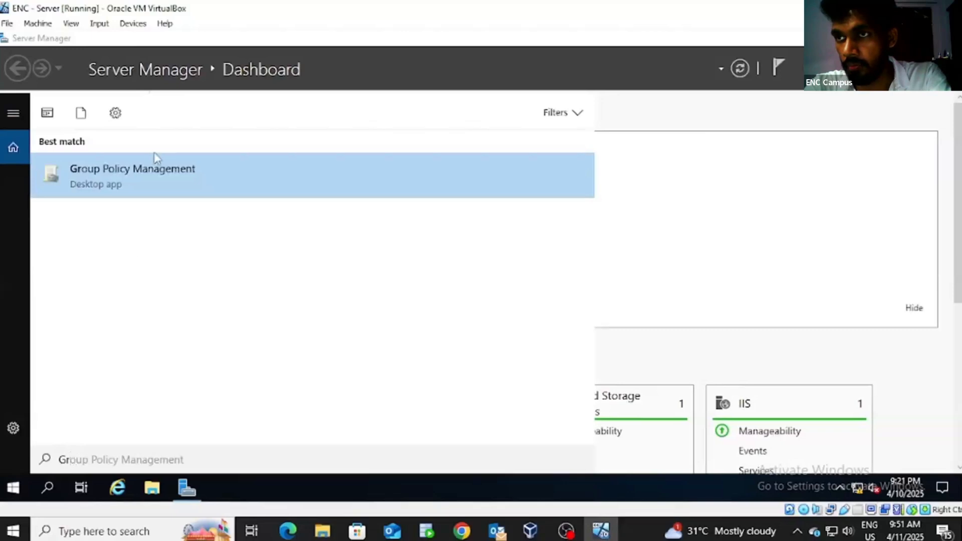
pyautogui.click(144, 186)
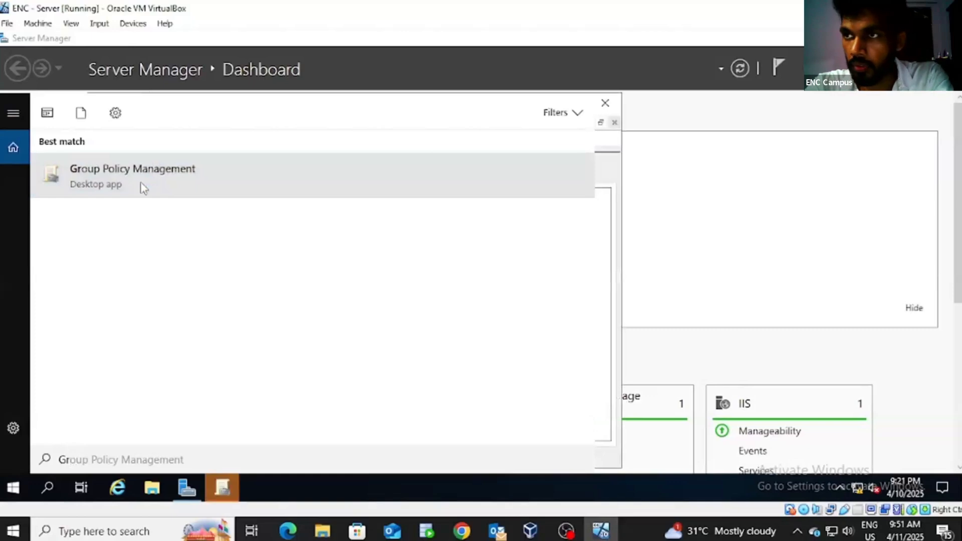
pyautogui.click(226, 495)
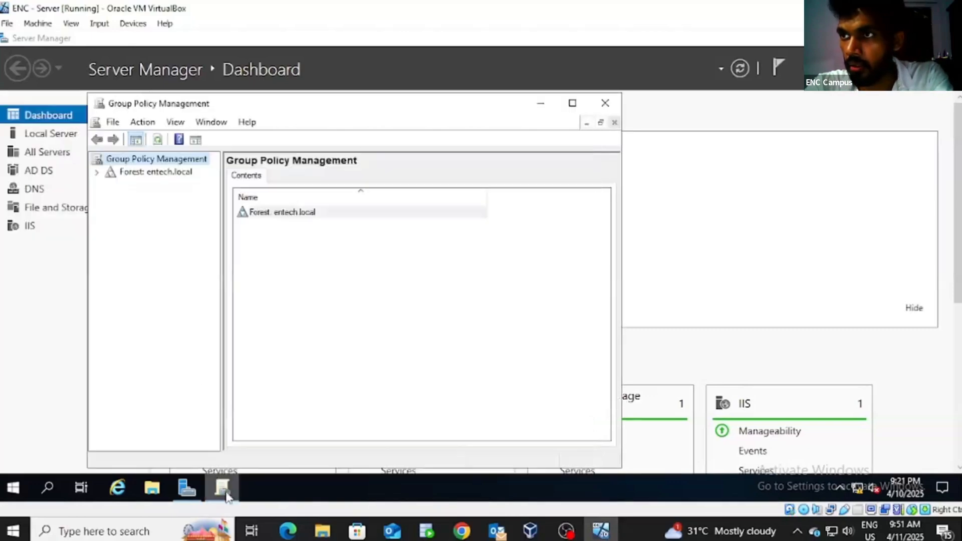
pyautogui.click(572, 103)
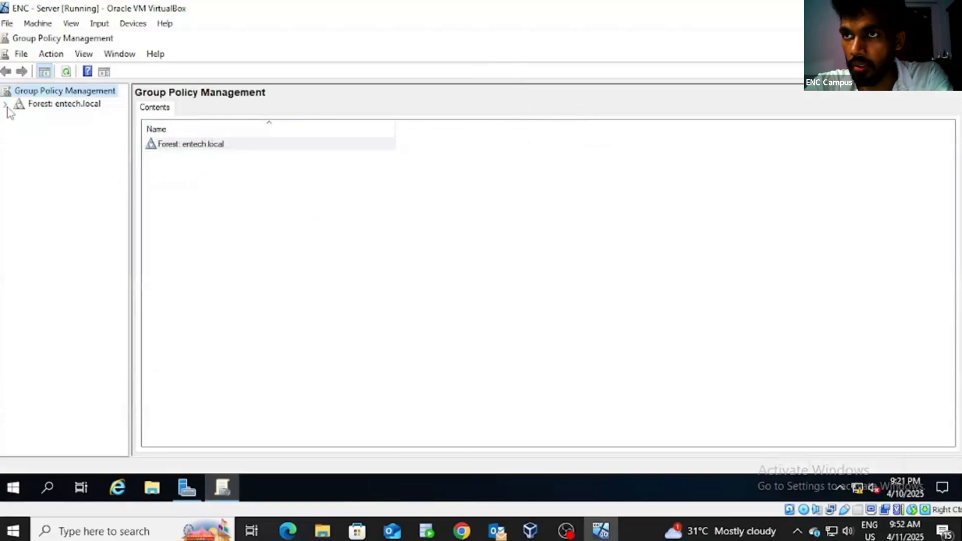
# Step: Expand Forest > Domains > entech.local to show HR and IT, widening the tree pane
pyautogui.click(84, 104)
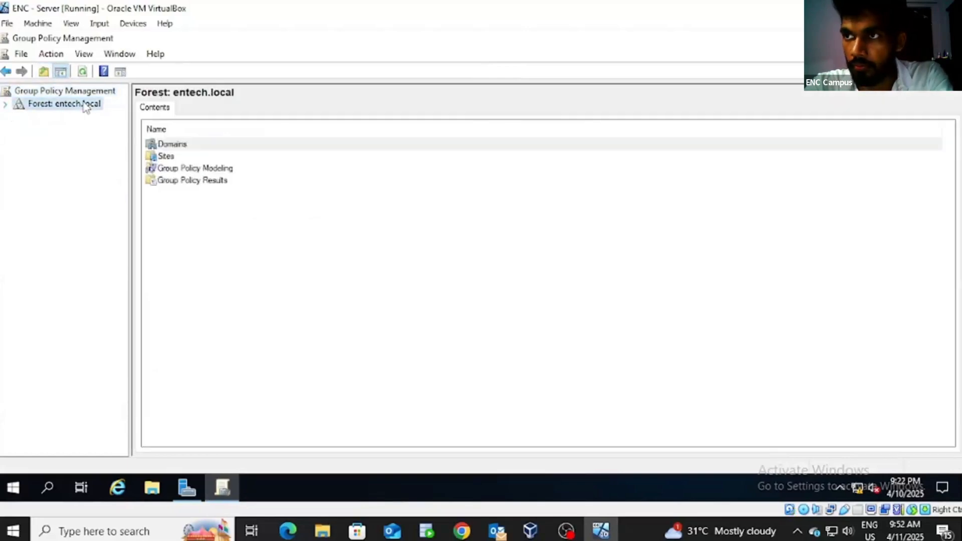
pyautogui.click(5, 105)
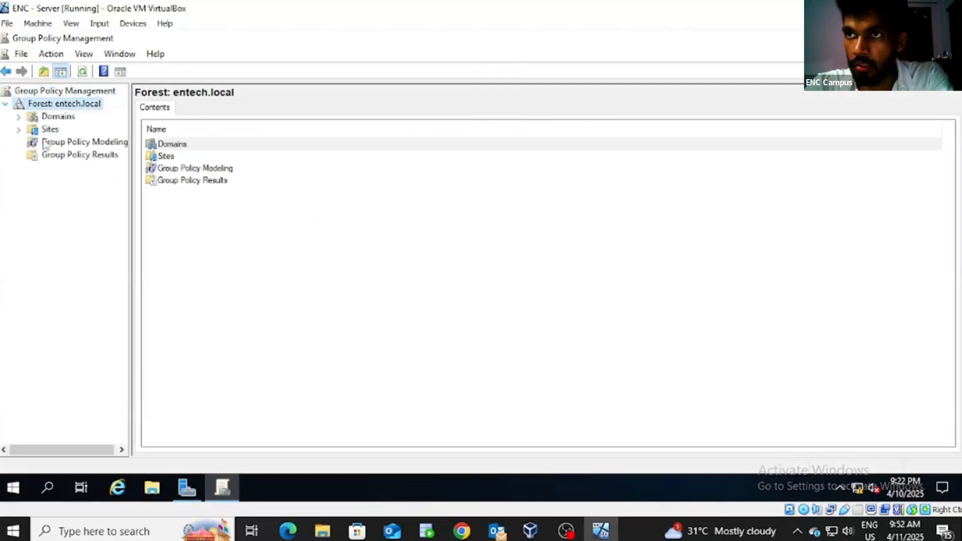
pyautogui.click(19, 116)
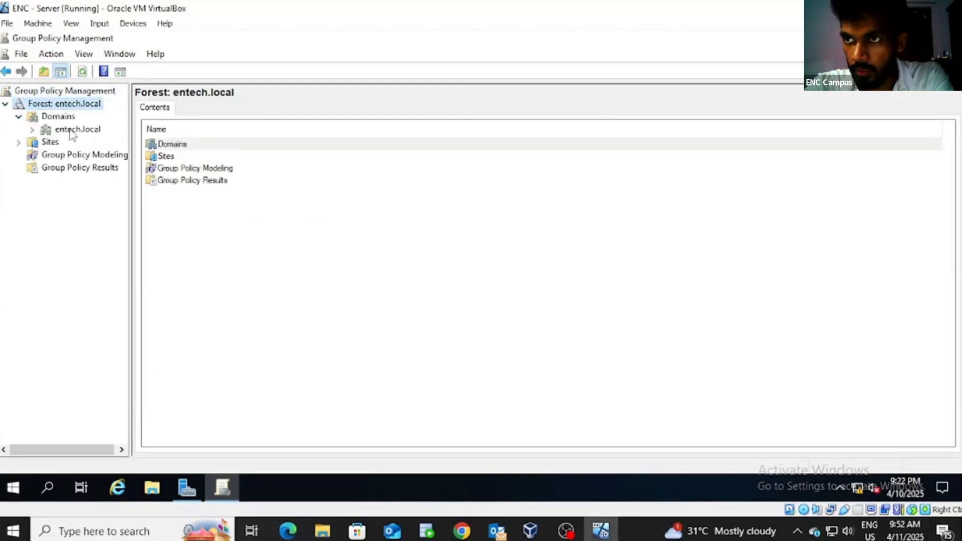
pyautogui.click(32, 130)
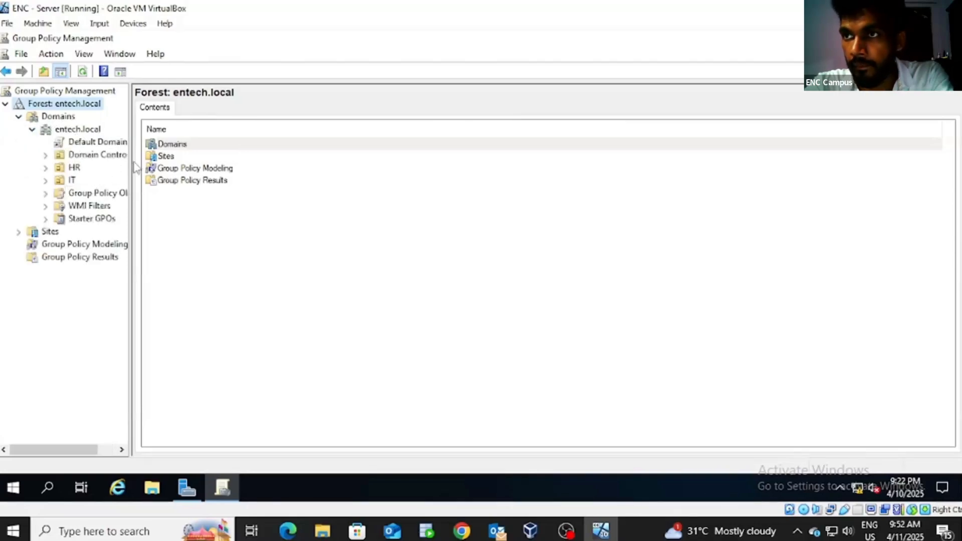
pyautogui.moveTo(133, 168); pyautogui.dragTo(202, 165)
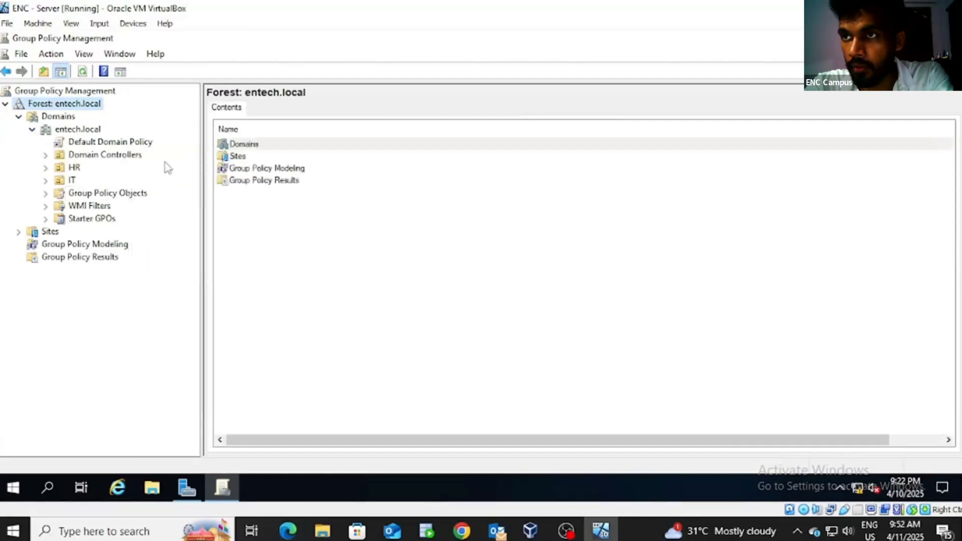
# Step: Create a new GPO named HR-Policy and link it to the HR unit
pyautogui.rightClick(73, 168)
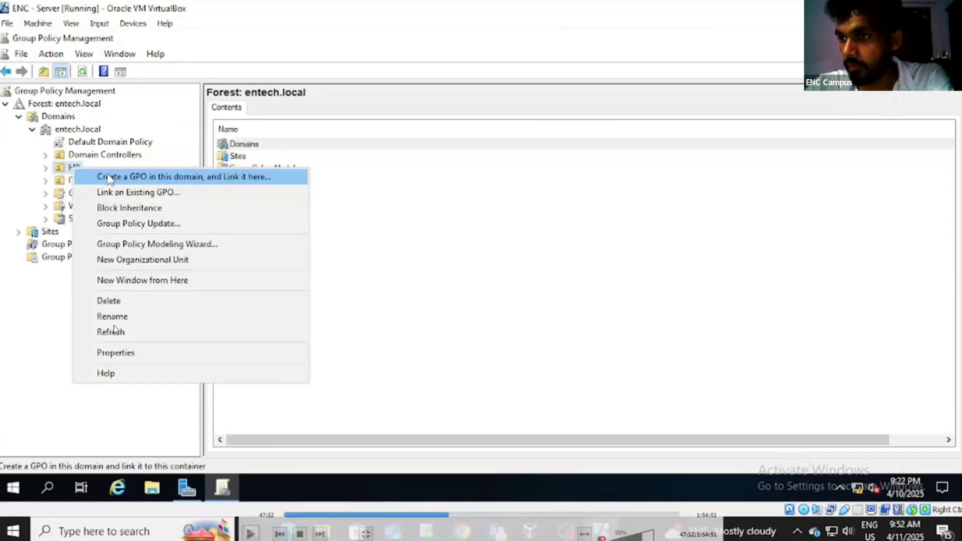
pyautogui.click(109, 179)
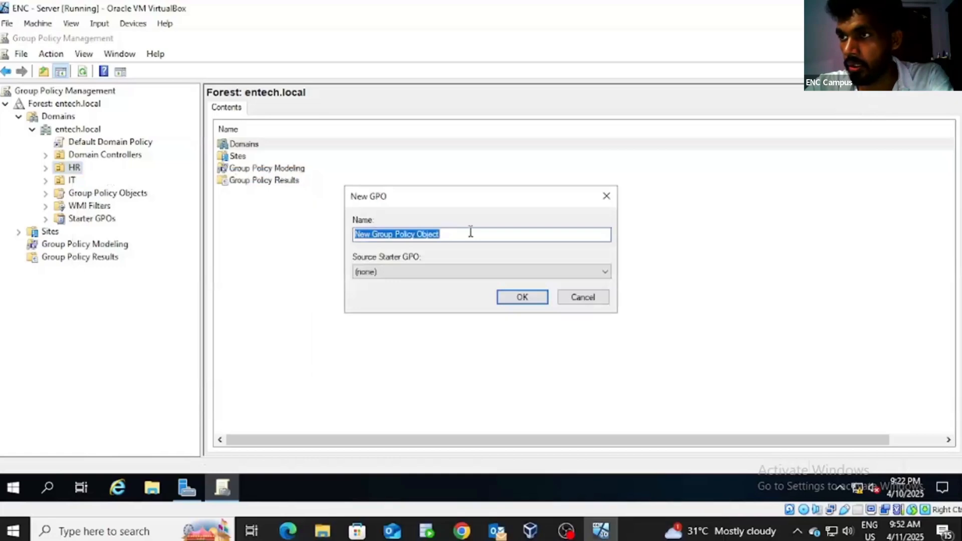
pyautogui.press('BackSpace')
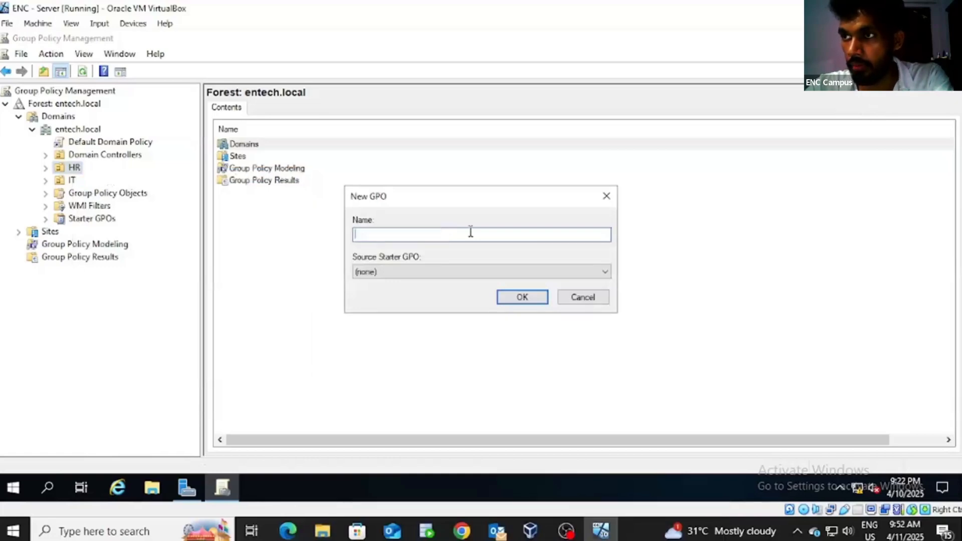
pyautogui.write('HR')
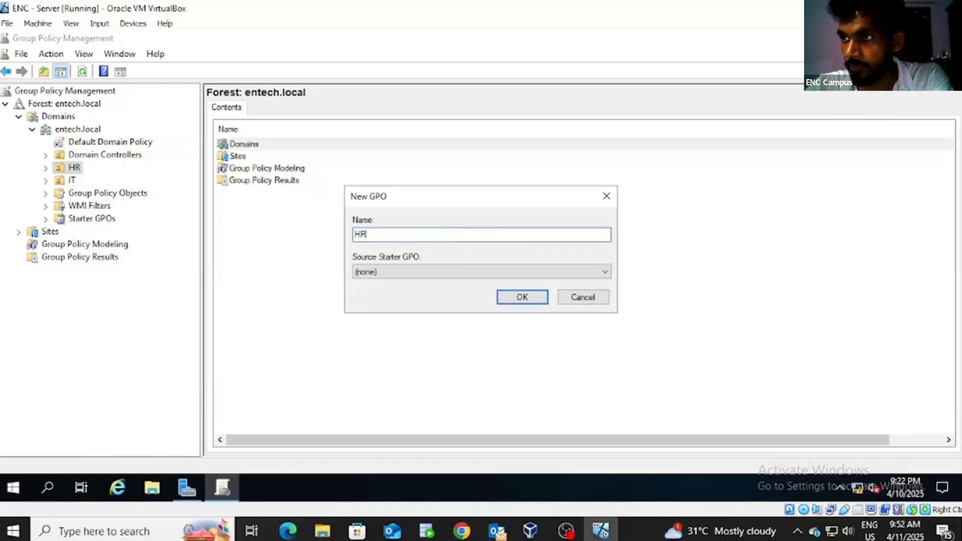
pyautogui.write(' Po')
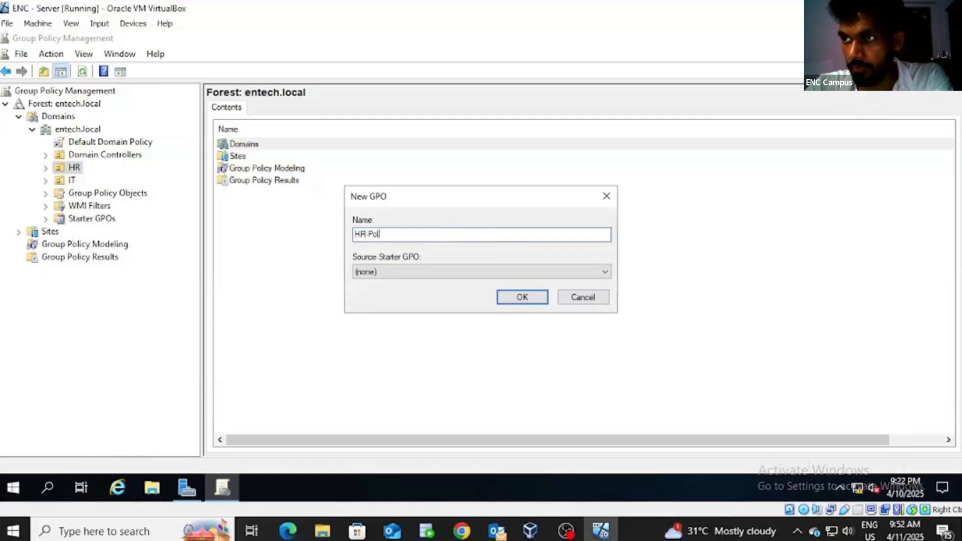
pyautogui.write('licy')
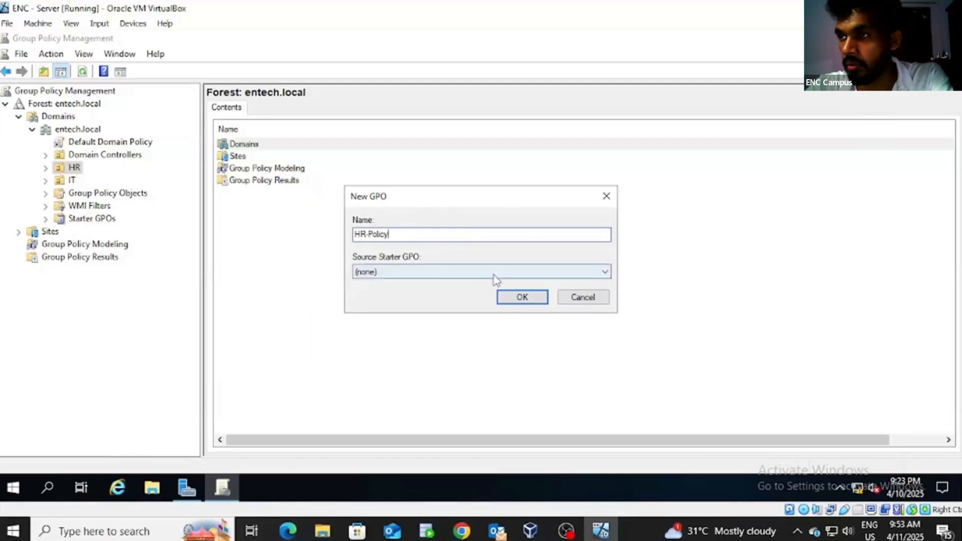
pyautogui.click(518, 296)
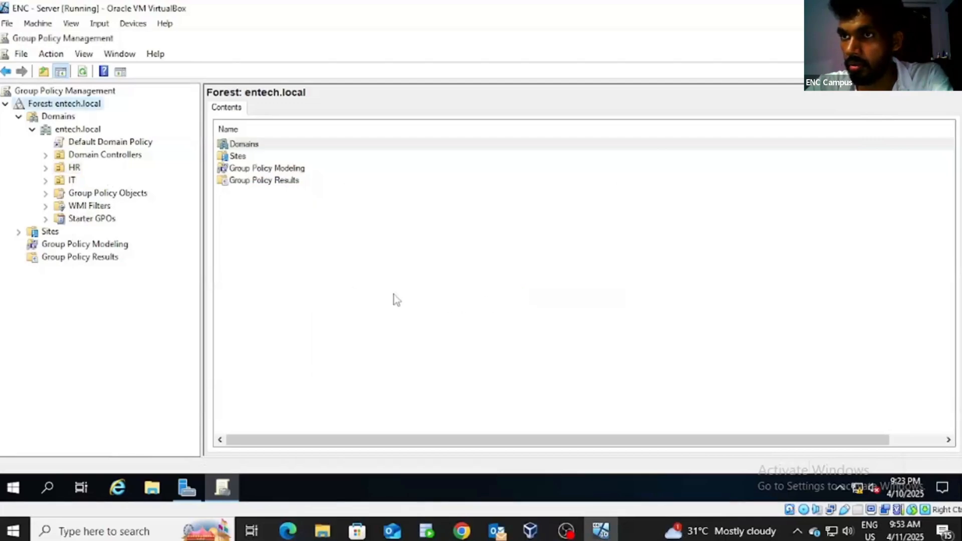
# Step: Create a new GPO named IT-Policy and link it to the IT unit
pyautogui.rightClick(72, 181)
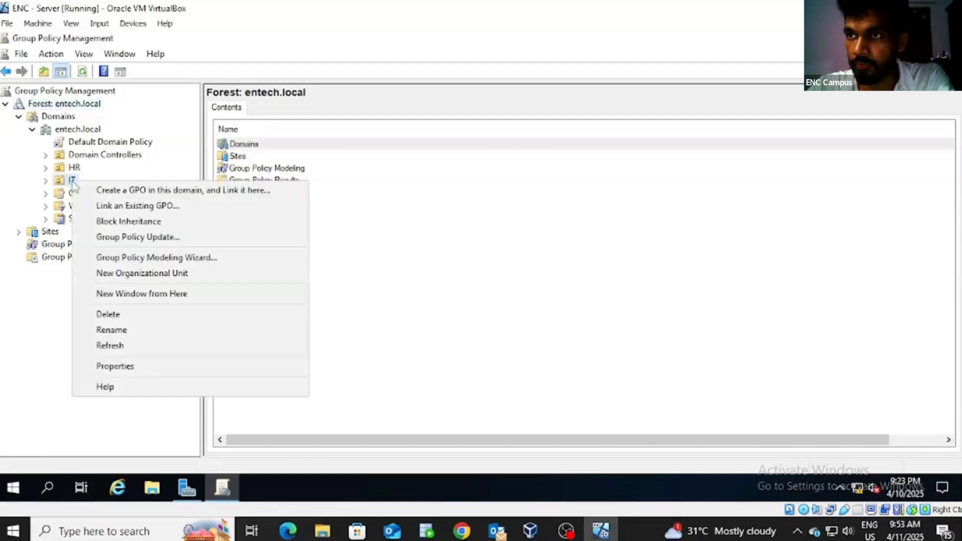
pyautogui.click(118, 190)
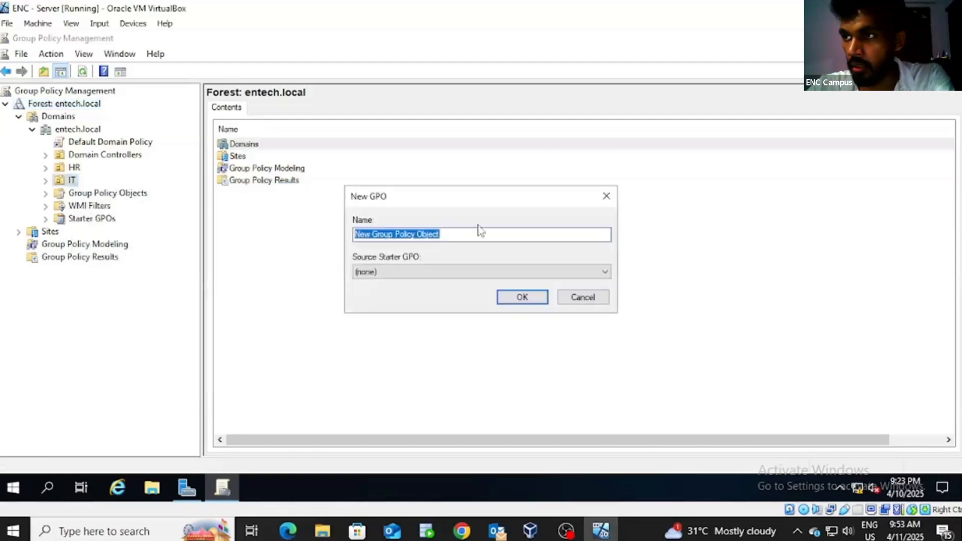
pyautogui.press('BackSpace')
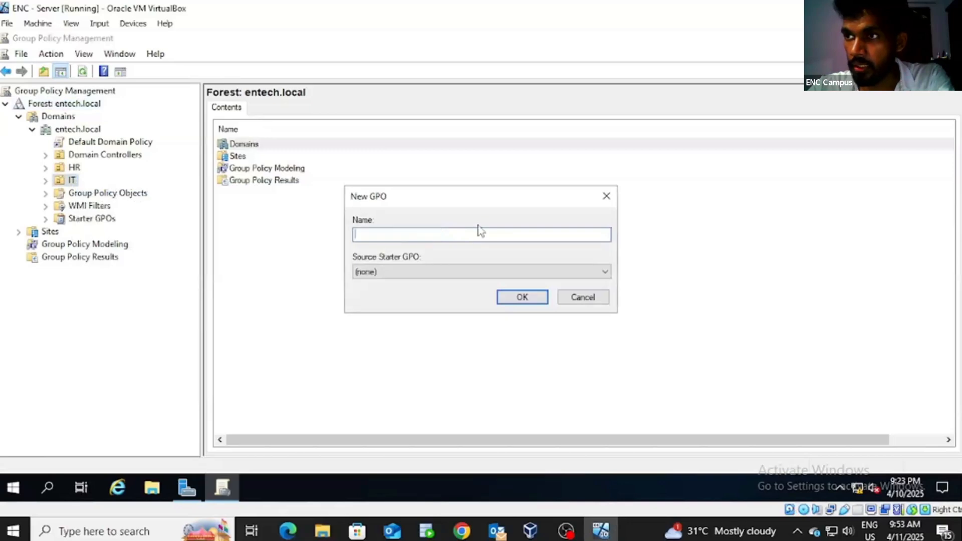
pyautogui.write('IT')
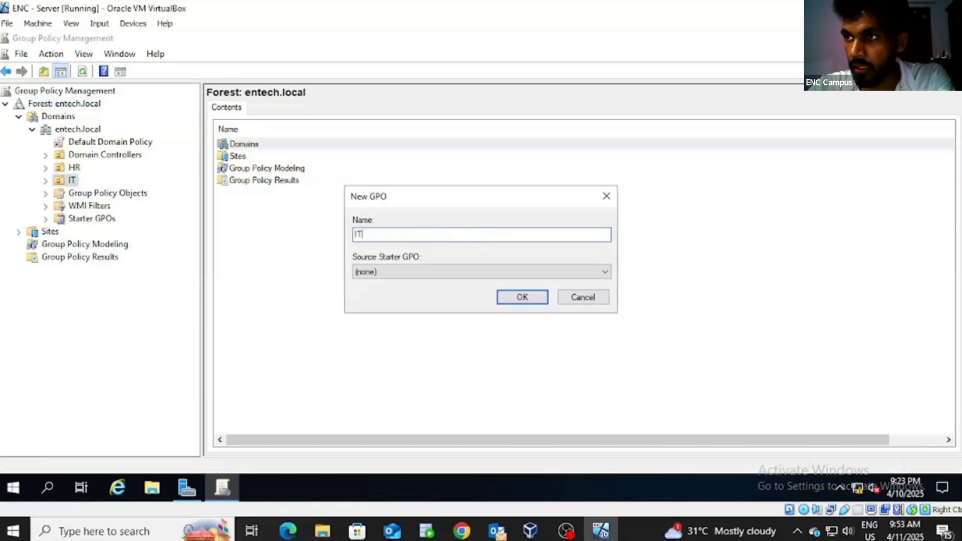
pyautogui.write('-Po')
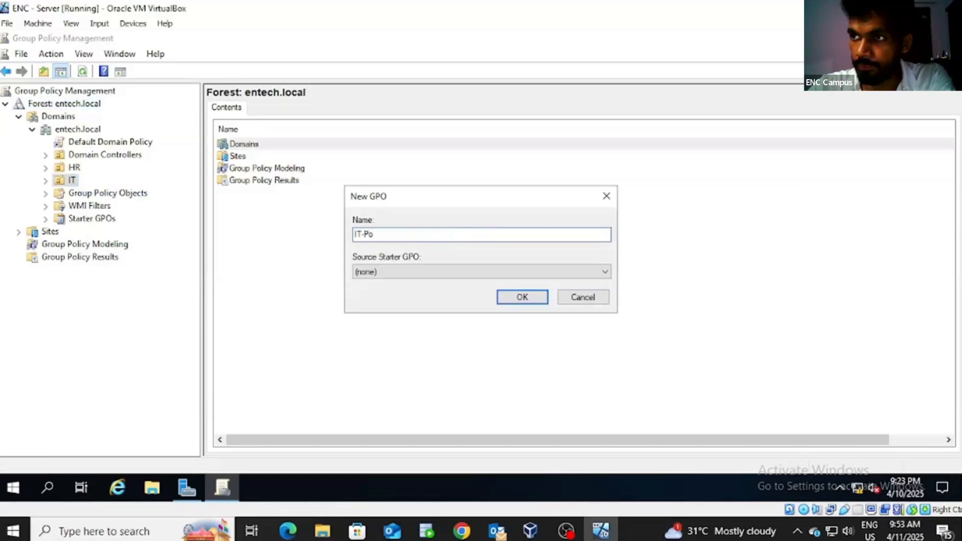
pyautogui.write('licy')
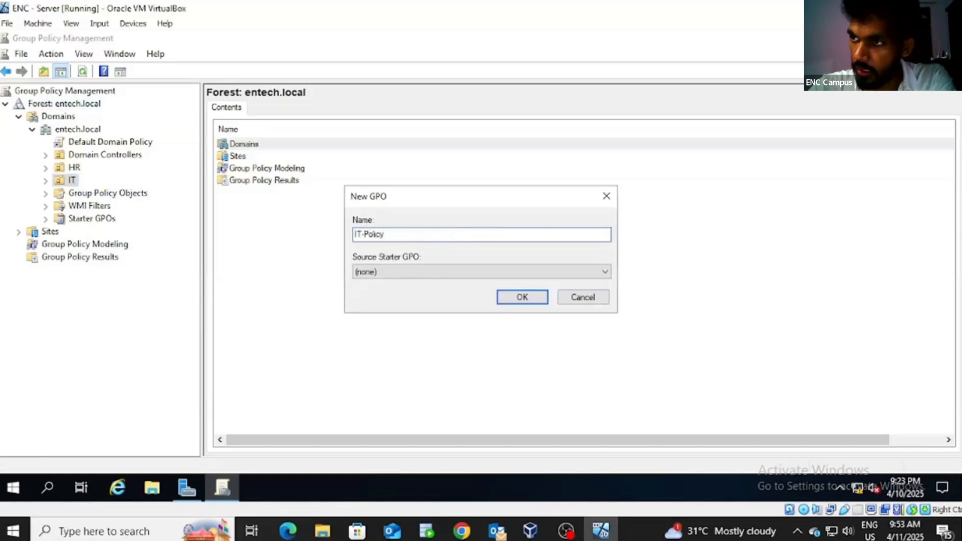
pyautogui.click(521, 297)
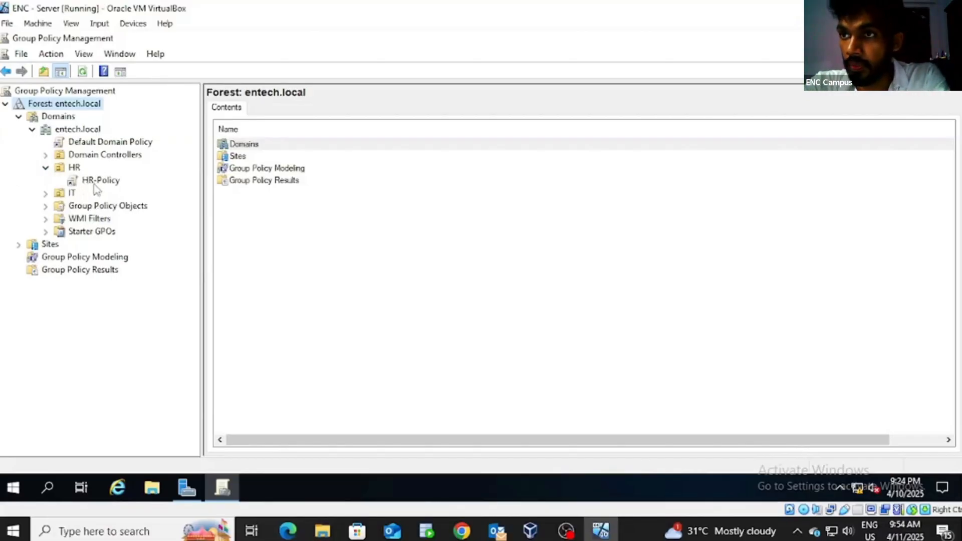
# Step: Select the HR-Policy link under HR, dismiss the link warning, and bring up its actions
pyautogui.click(94, 184)
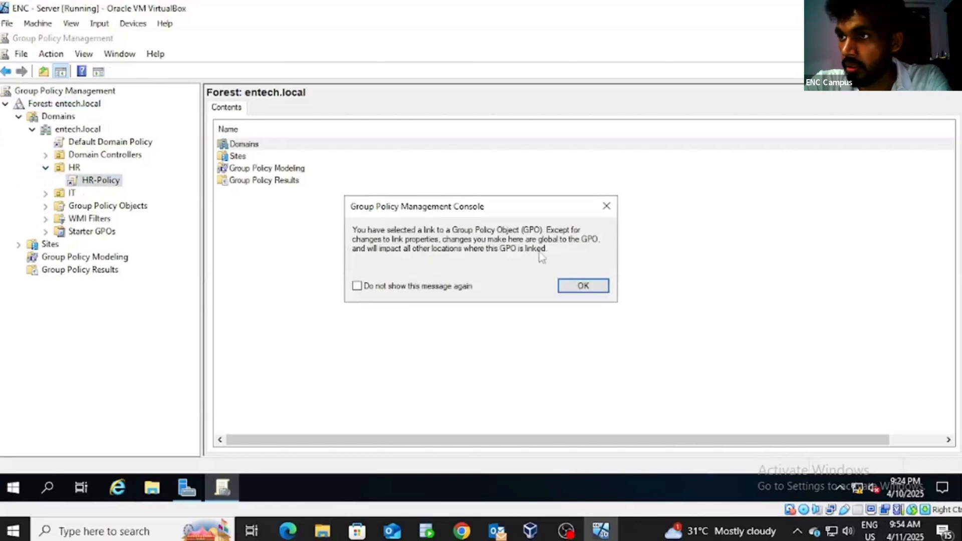
pyautogui.click(590, 288)
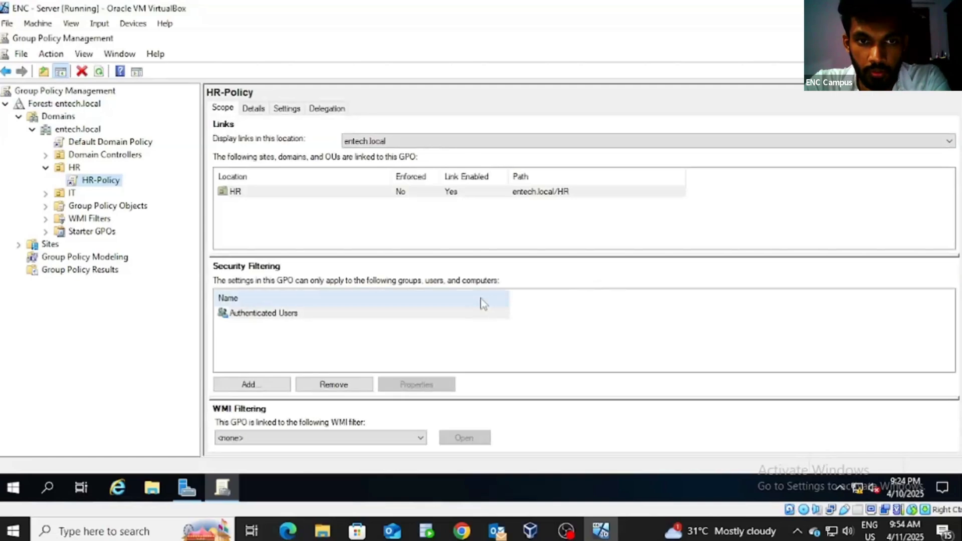
pyautogui.rightClick(103, 186)
# Step: Edit HR-Policy and drill into User Configuration > Policies > Administrative Templates
pyautogui.click(125, 194)
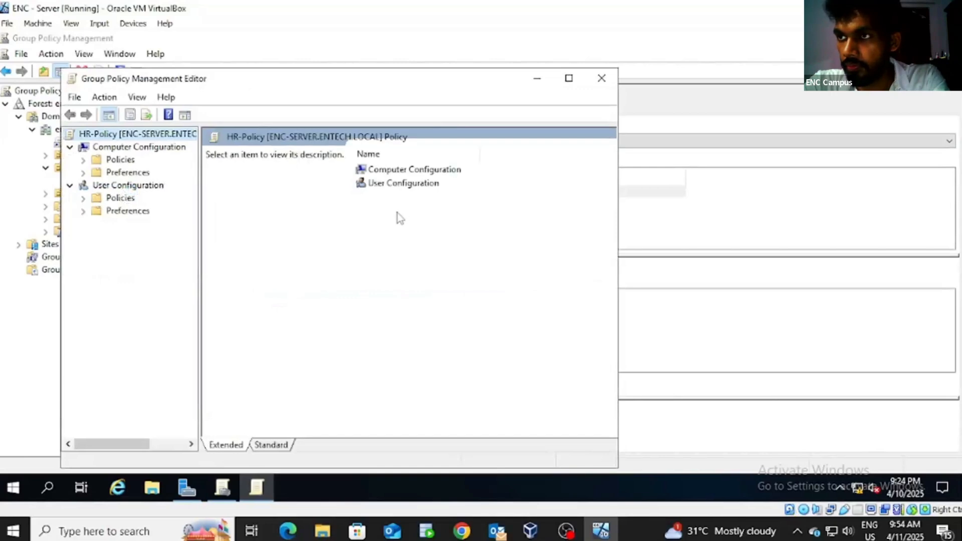
pyautogui.click(410, 184)
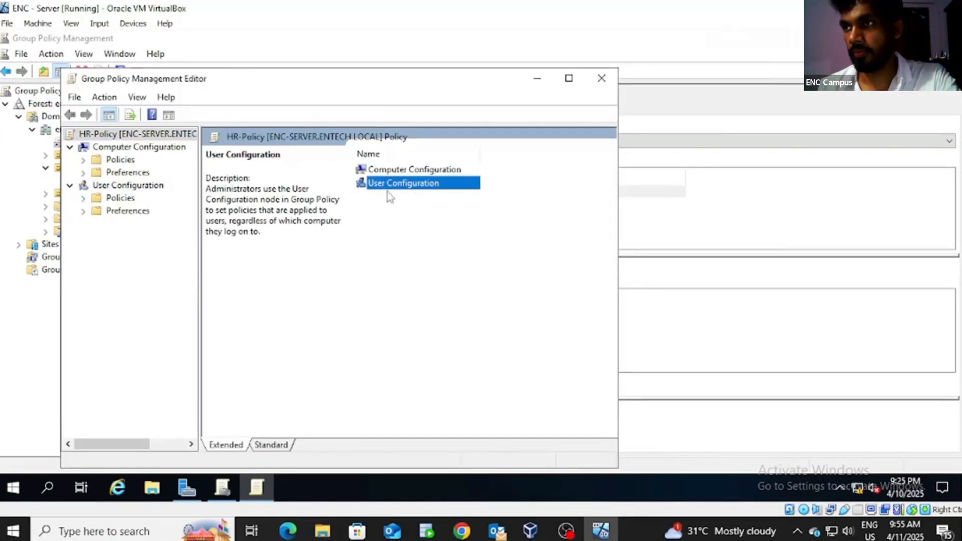
pyautogui.doubleClick(389, 189)
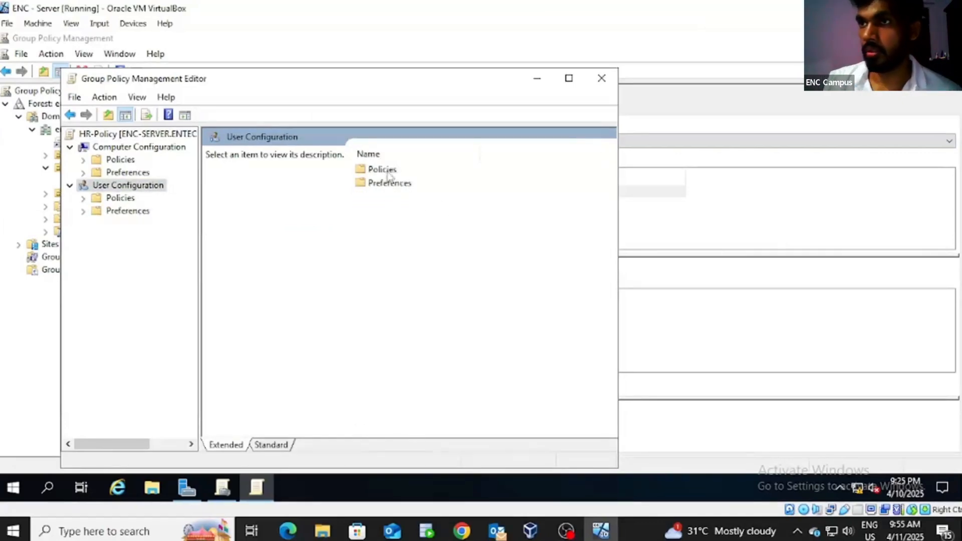
pyautogui.doubleClick(389, 175)
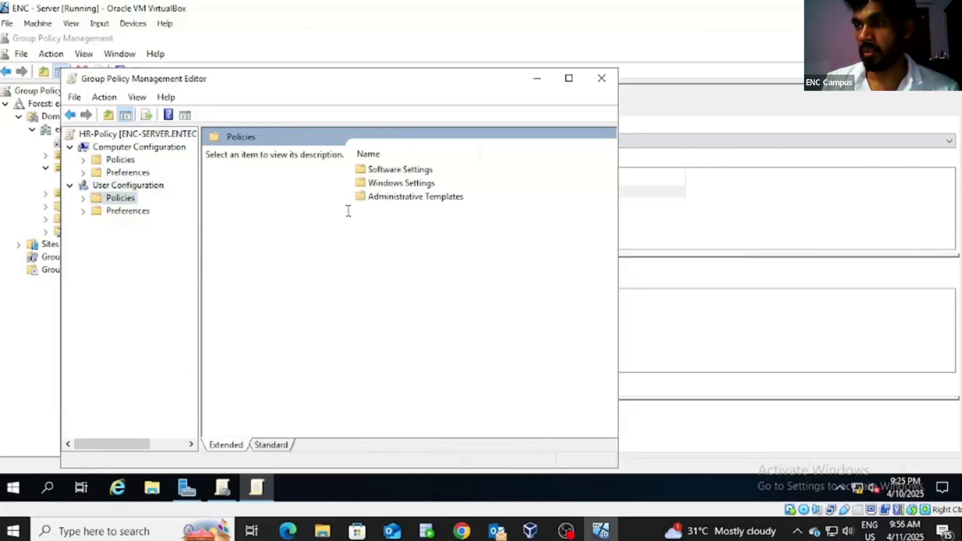
pyautogui.doubleClick(422, 200)
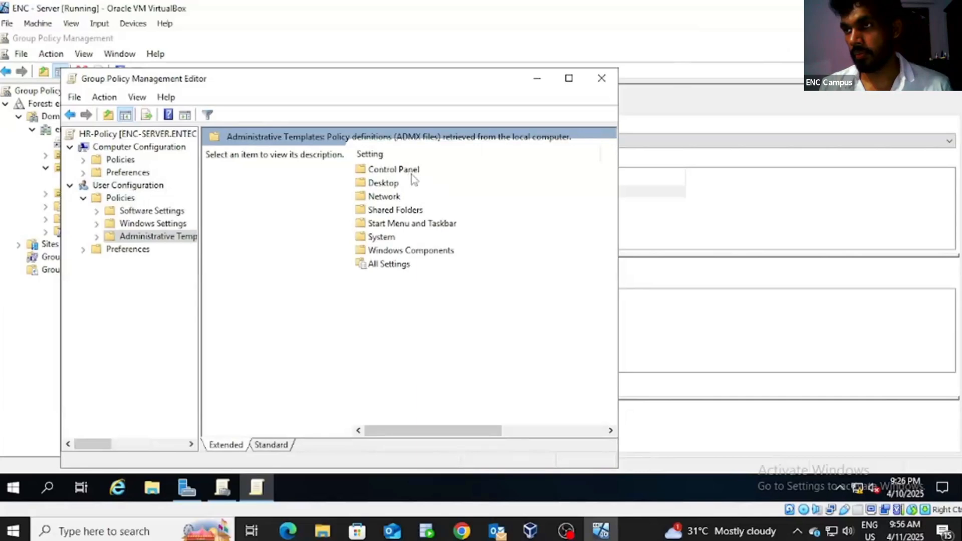
# Step: Set 'Prohibit access to Control Panel and PC settings' to Enabled in HR-Policy
pyautogui.doubleClick(412, 172)
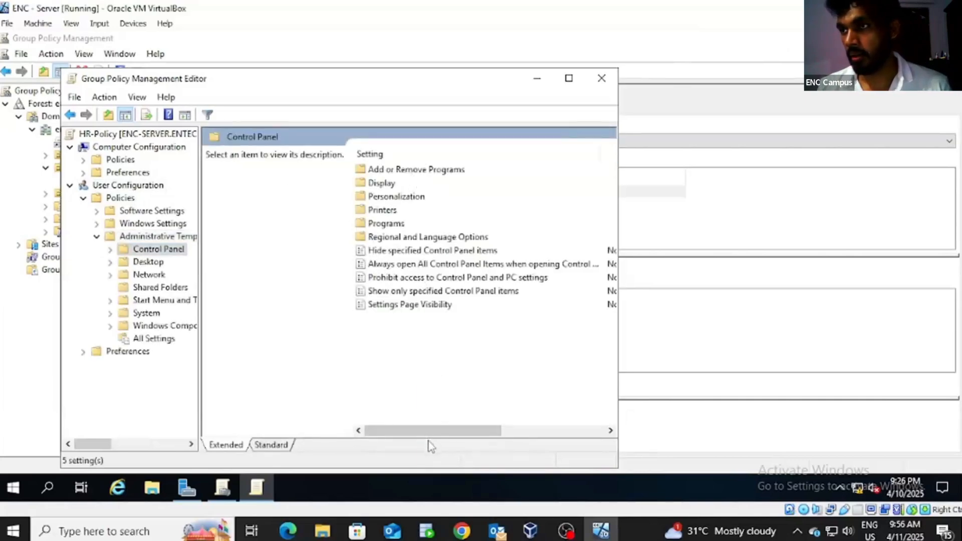
pyautogui.moveTo(469, 432); pyautogui.dragTo(403, 431)
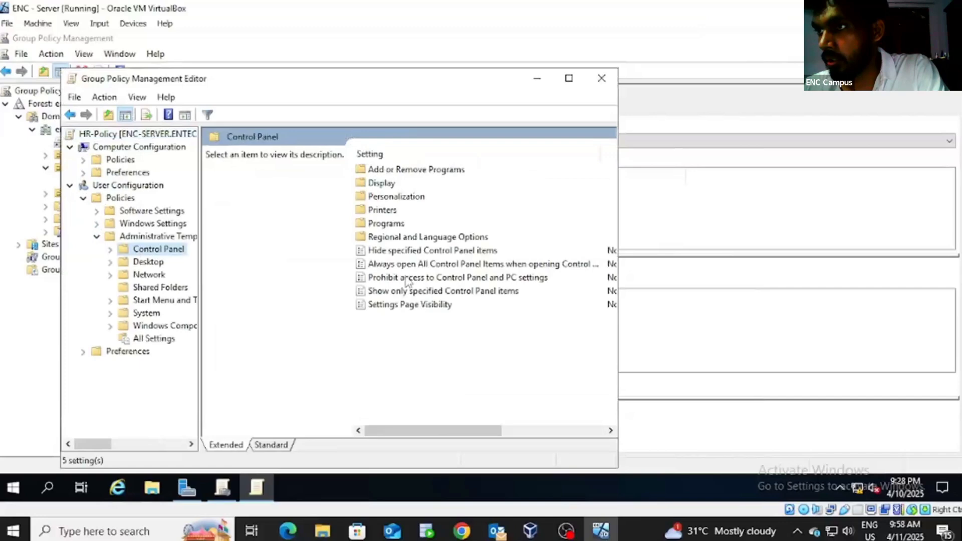
pyautogui.doubleClick(406, 279)
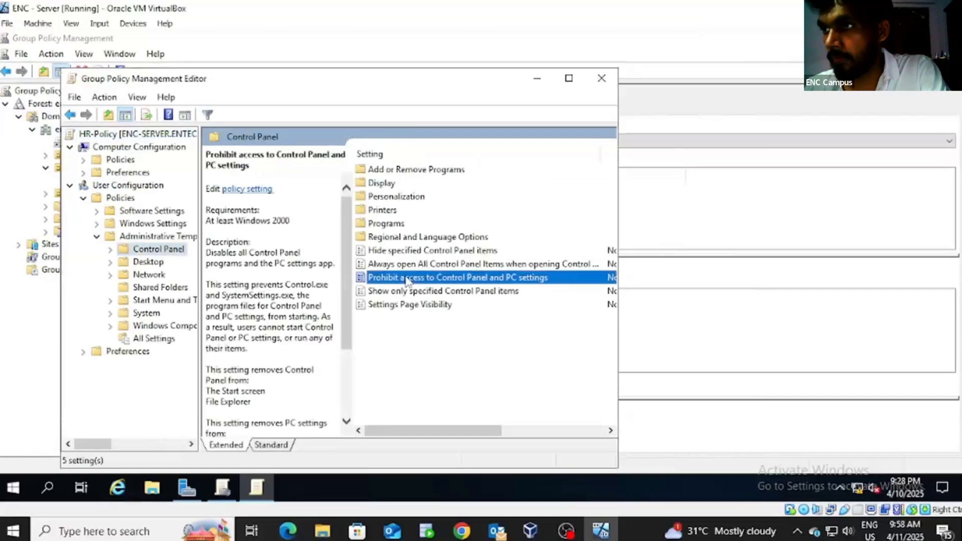
pyautogui.click(56, 138)
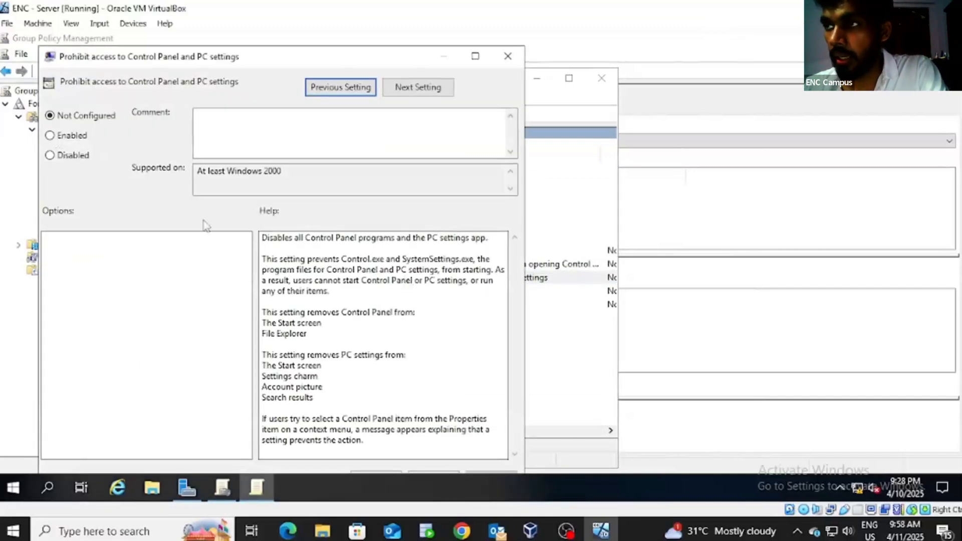
pyautogui.click(56, 140)
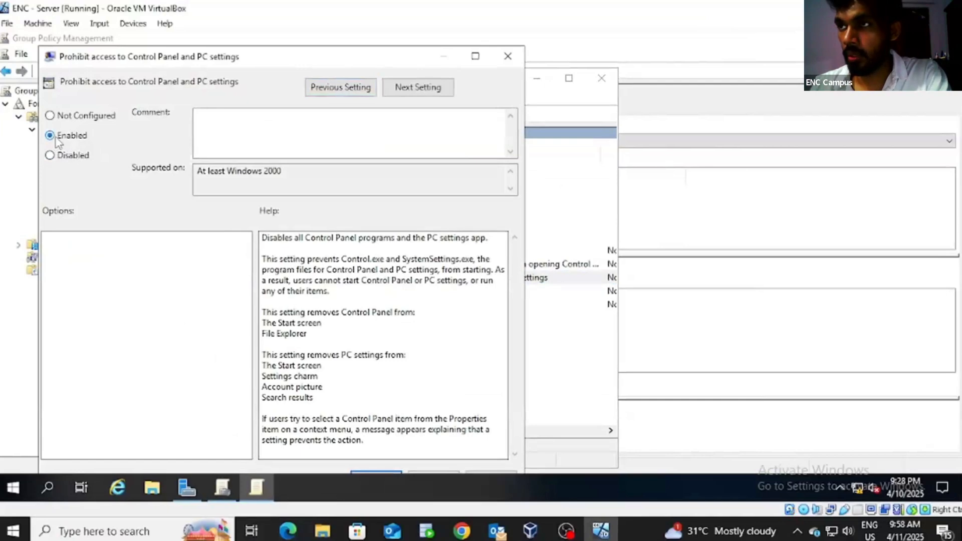
pyautogui.doubleClick(321, 56)
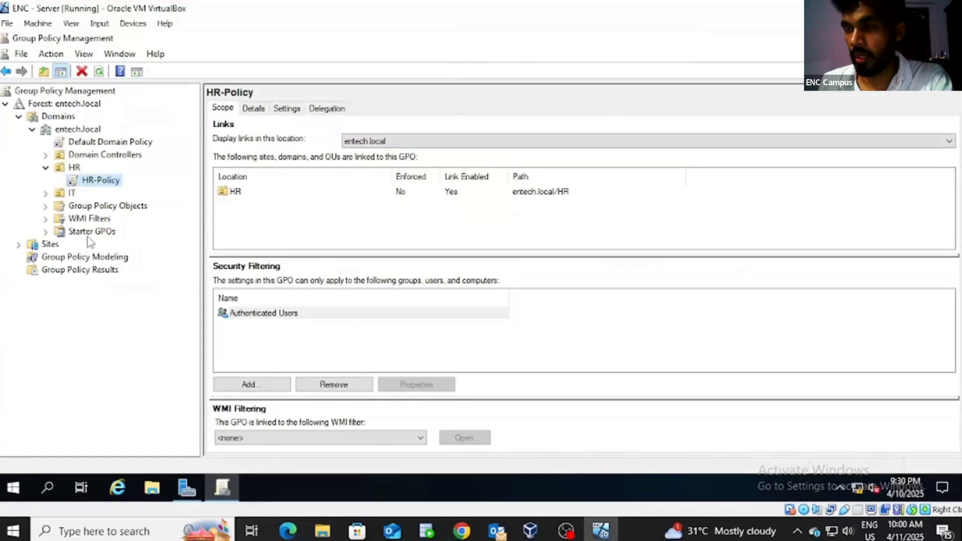
# Step: Expand the IT unit to show its linked IT-Policy
pyautogui.click(45, 192)
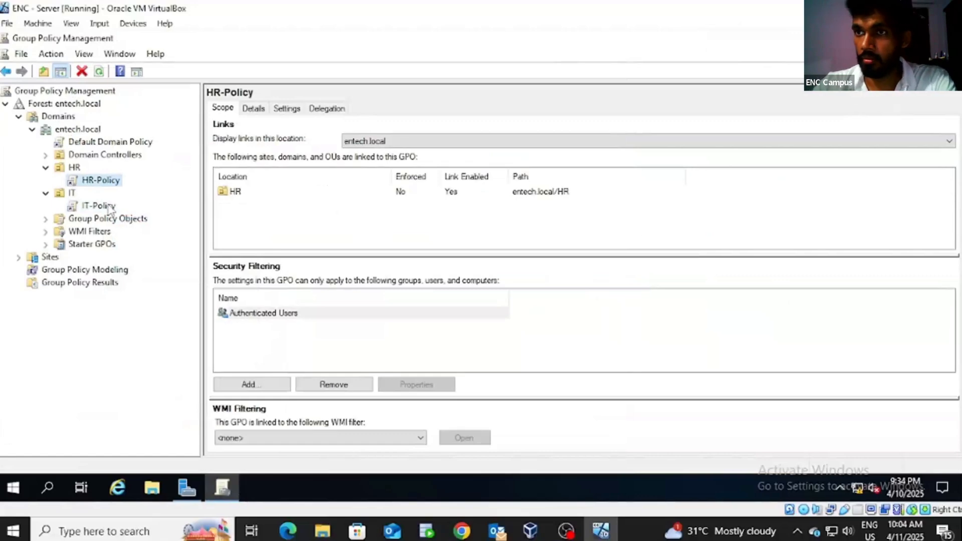
# Step: Open IT-Policy in the Group Policy Management Editor
pyautogui.rightClick(107, 208)
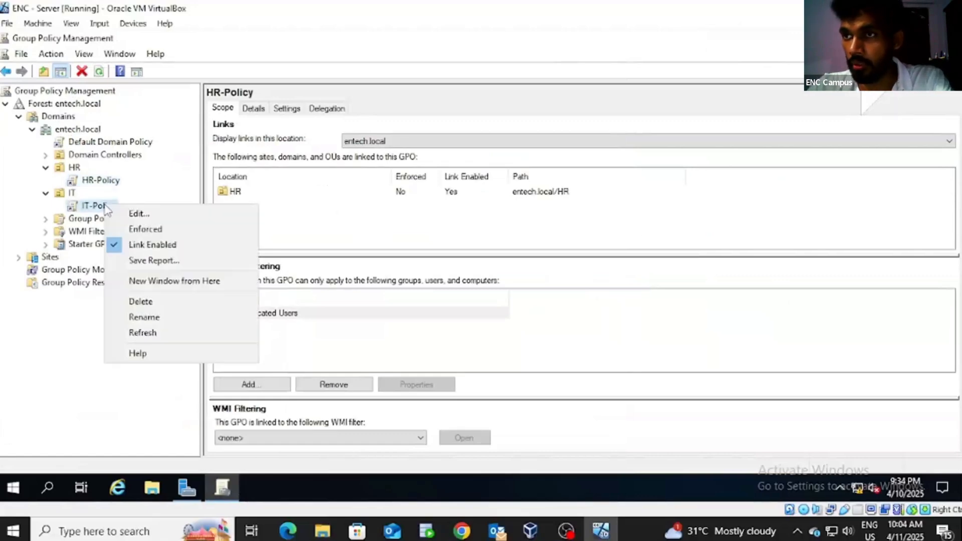
pyautogui.click(135, 214)
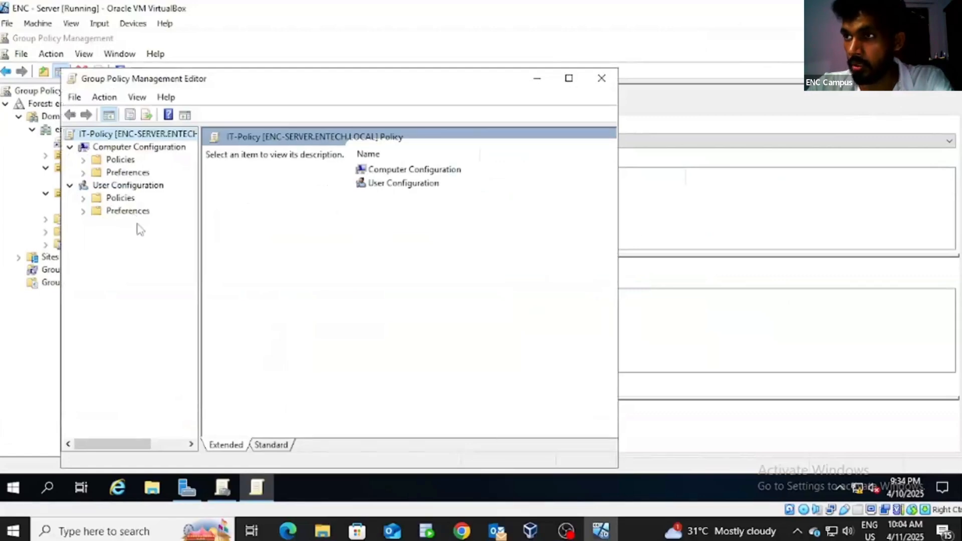
pyautogui.click(412, 173)
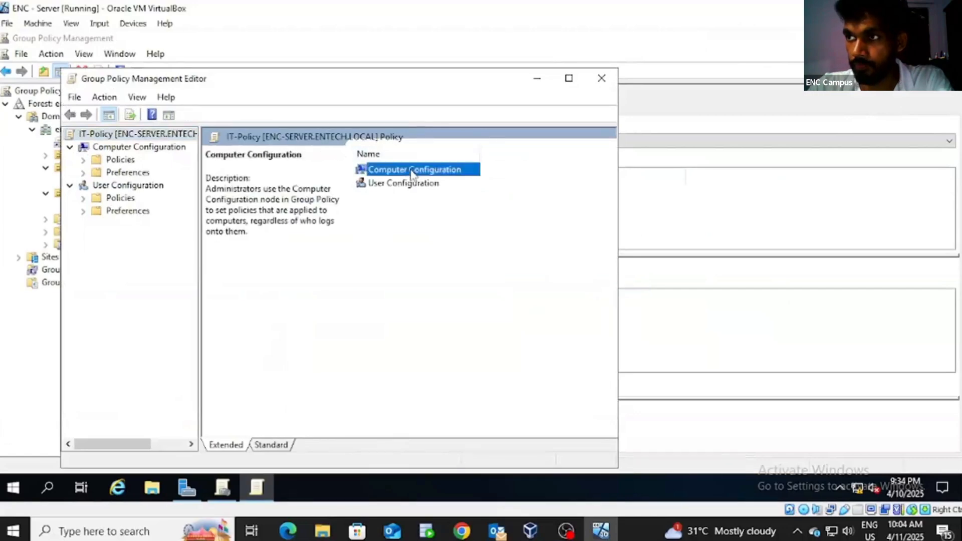
# Step: Expand Computer Configuration > Policies > Administrative Templates > System, widening the tree pane
pyautogui.click(83, 160)
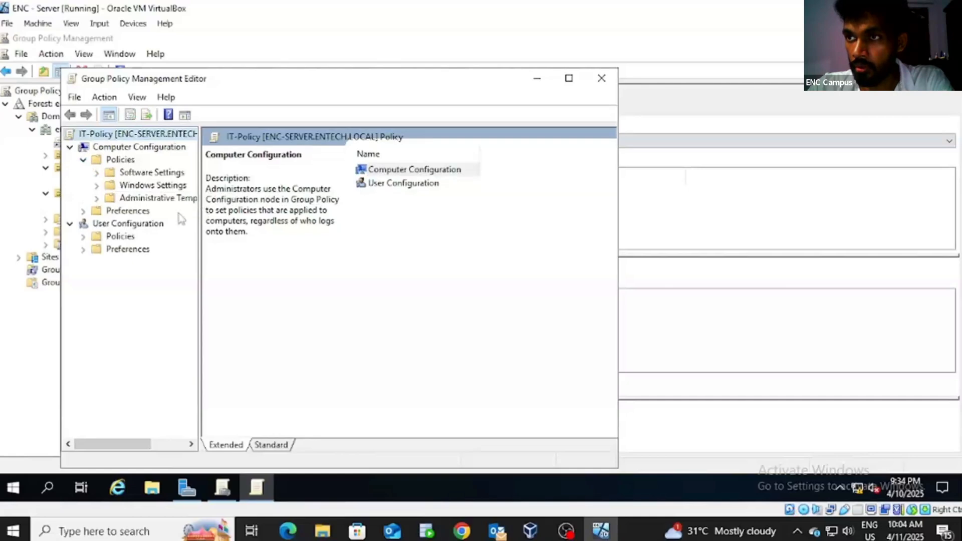
pyautogui.moveTo(200, 179); pyautogui.dragTo(233, 178)
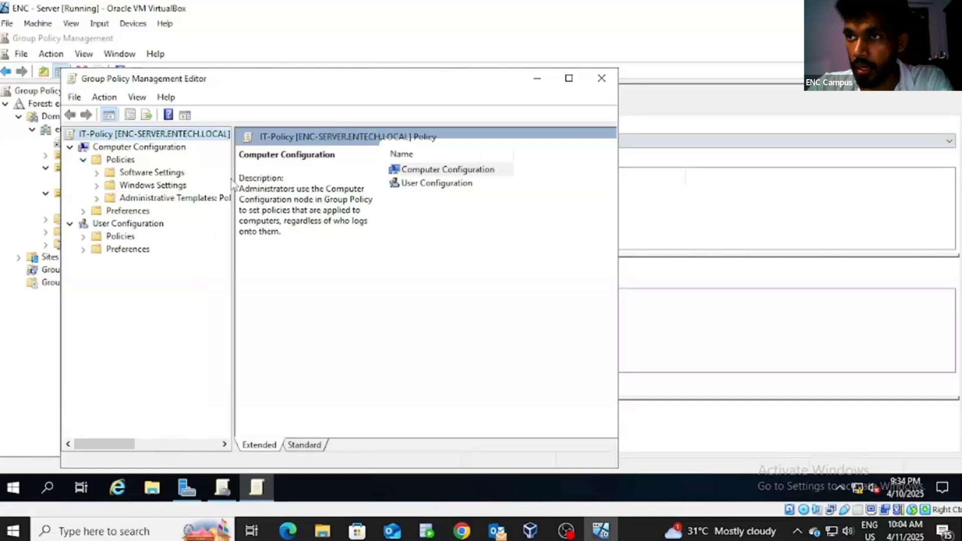
pyautogui.click(96, 199)
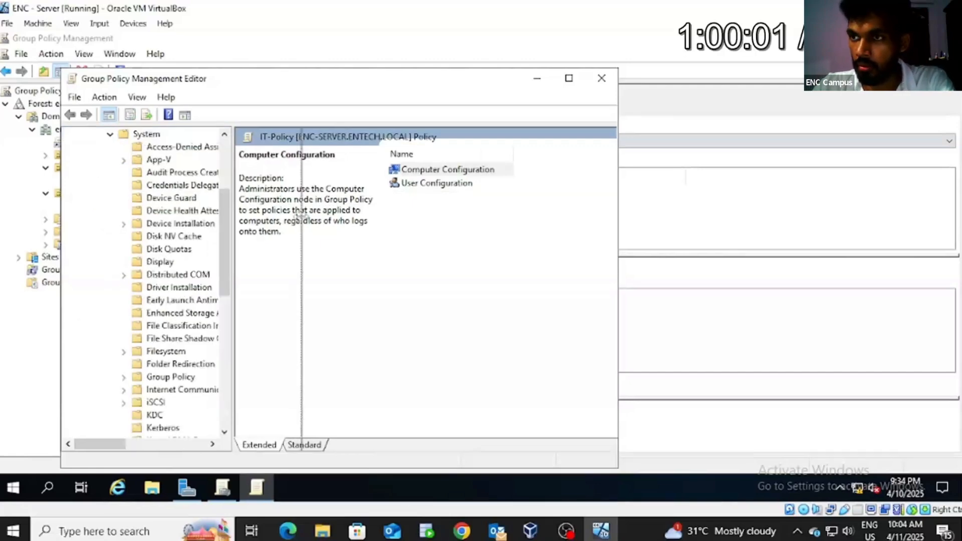
pyautogui.moveTo(301, 213); pyautogui.dragTo(301, 213)
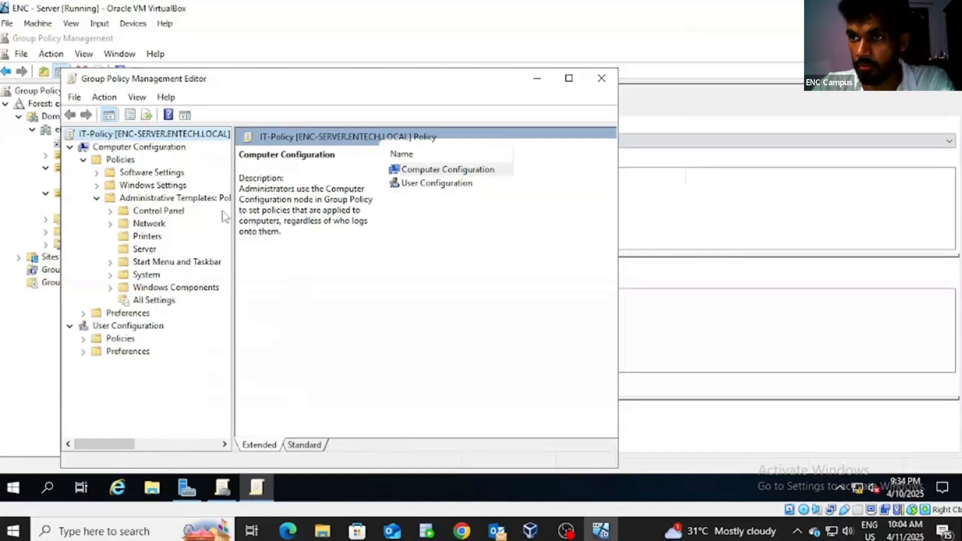
pyautogui.click(112, 274)
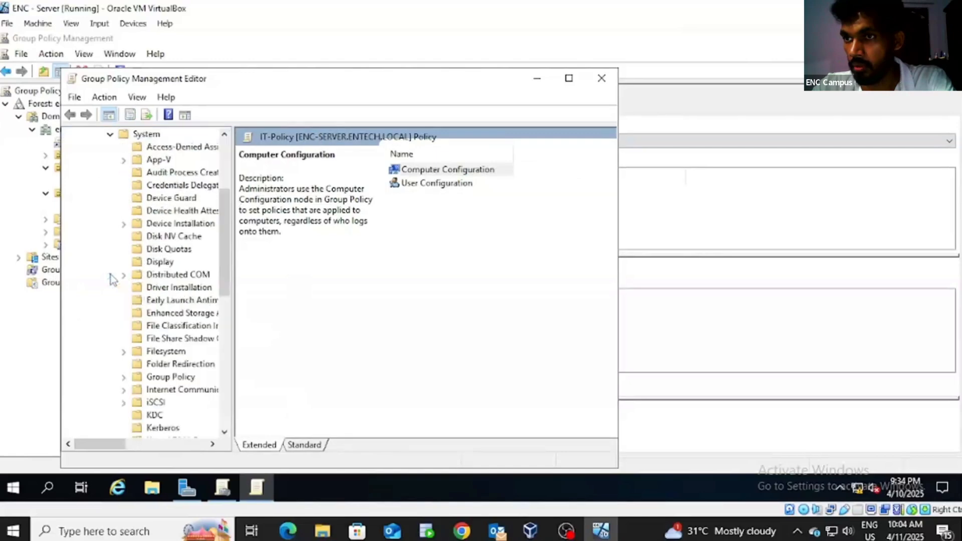
pyautogui.moveTo(234, 219); pyautogui.dragTo(298, 216)
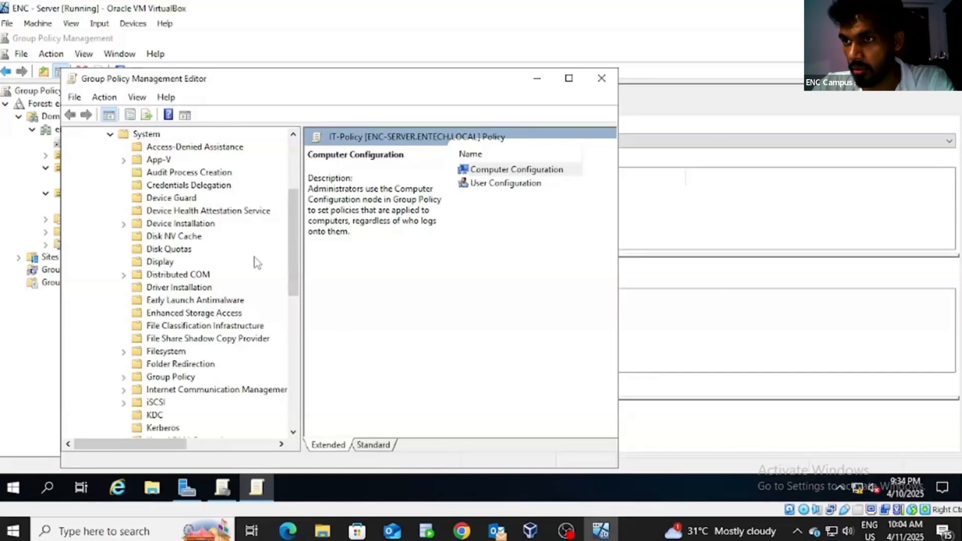
pyautogui.scroll(-5, 276, 300)
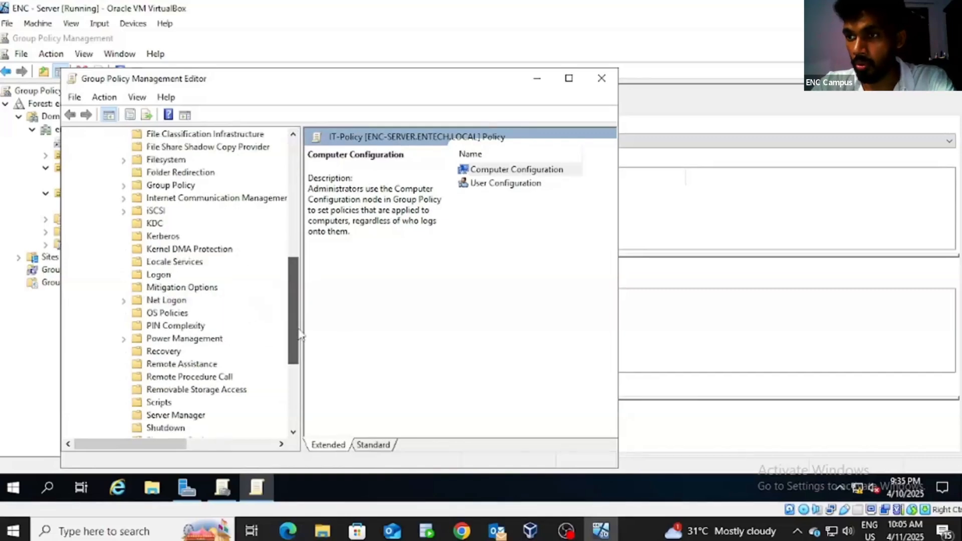
pyautogui.moveTo(292, 342); pyautogui.dragTo(292, 354)
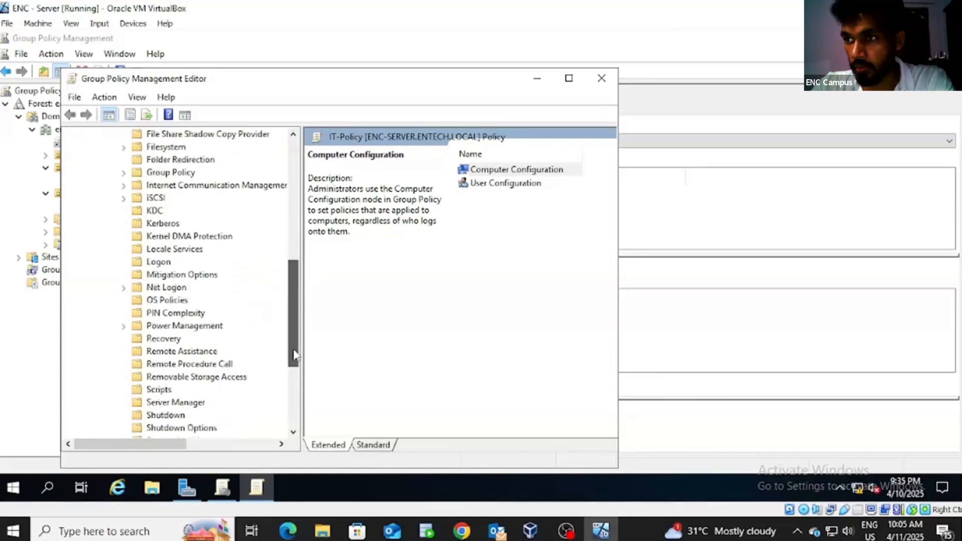
# Step: Enable 'All Removable Storage classes: Deny all access' under Removable Storage Access in IT-Policy
pyautogui.click(235, 377)
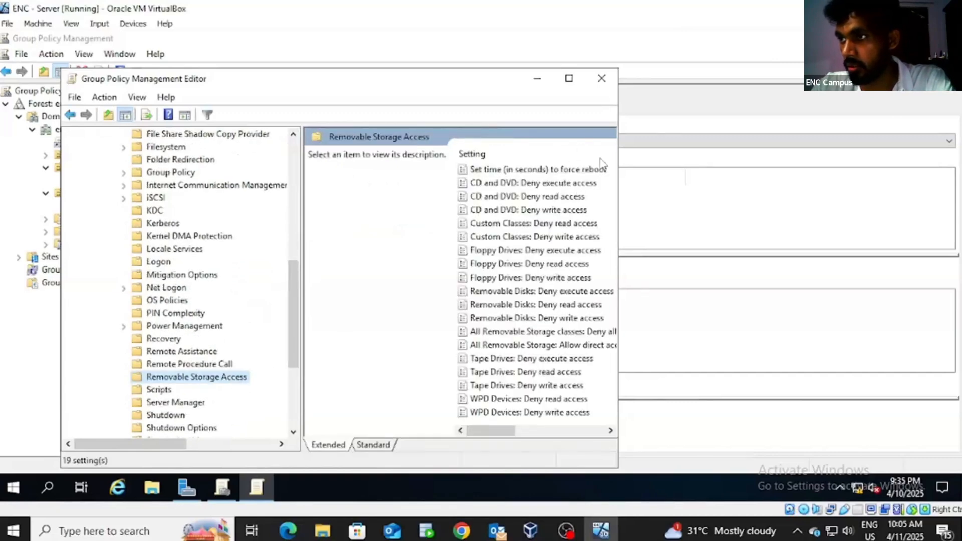
pyautogui.click(568, 78)
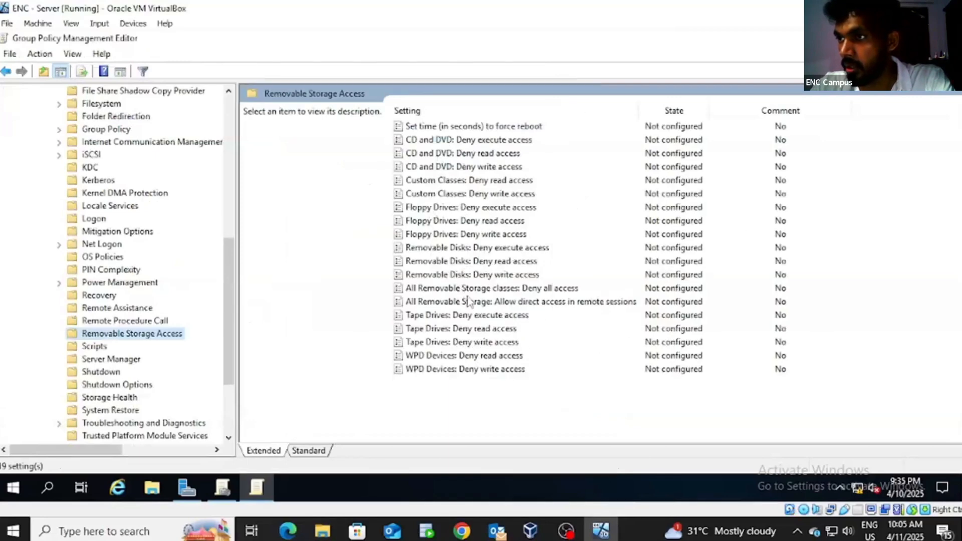
pyautogui.doubleClick(497, 289)
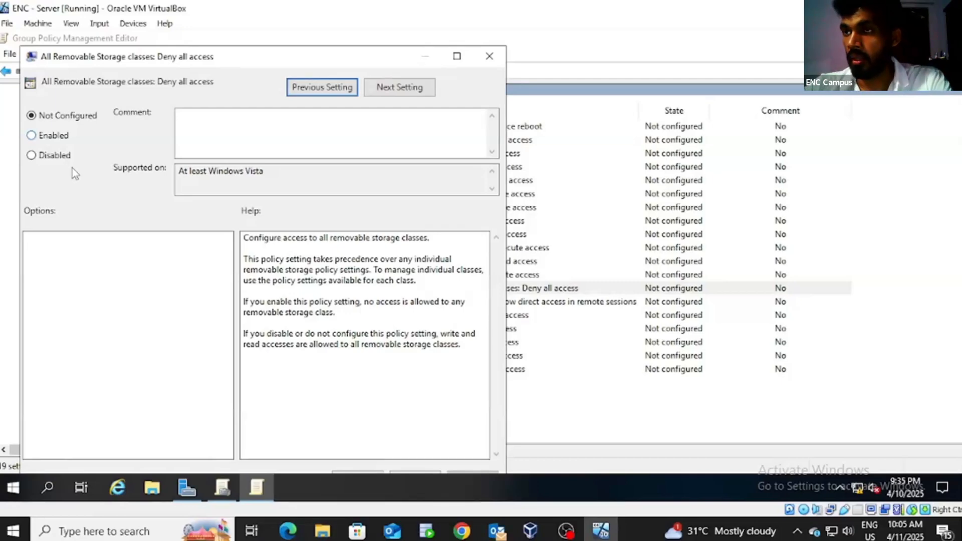
pyautogui.click(48, 137)
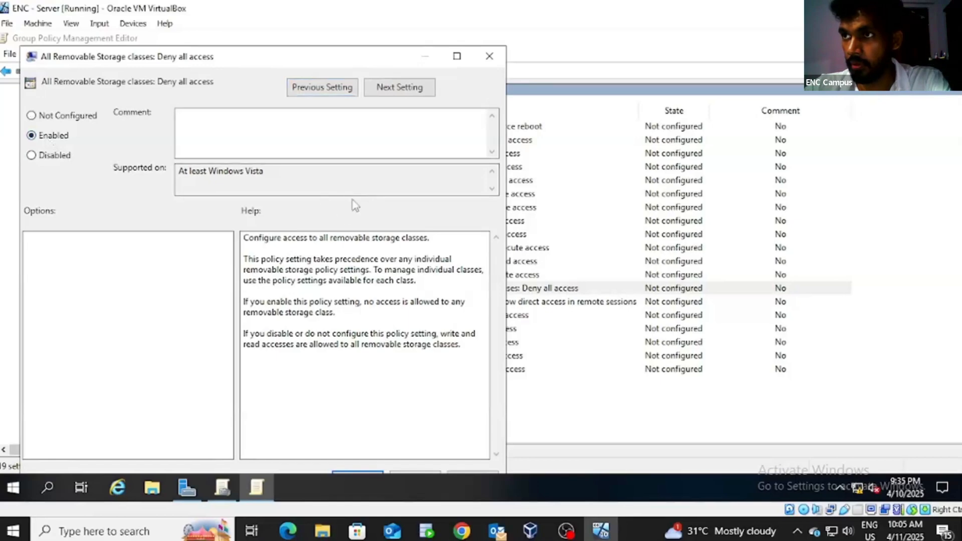
pyautogui.moveTo(365, 53); pyautogui.dragTo(434, 33)
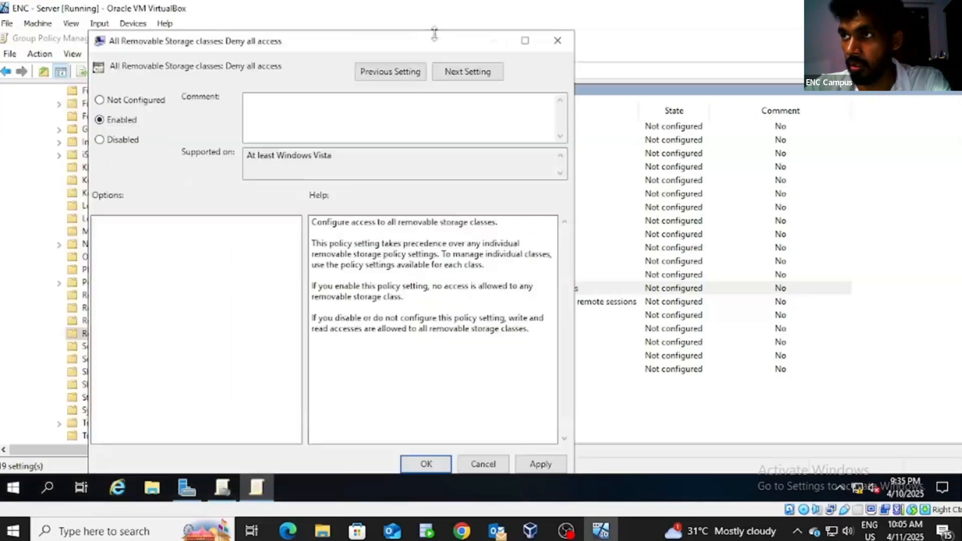
pyautogui.click(437, 467)
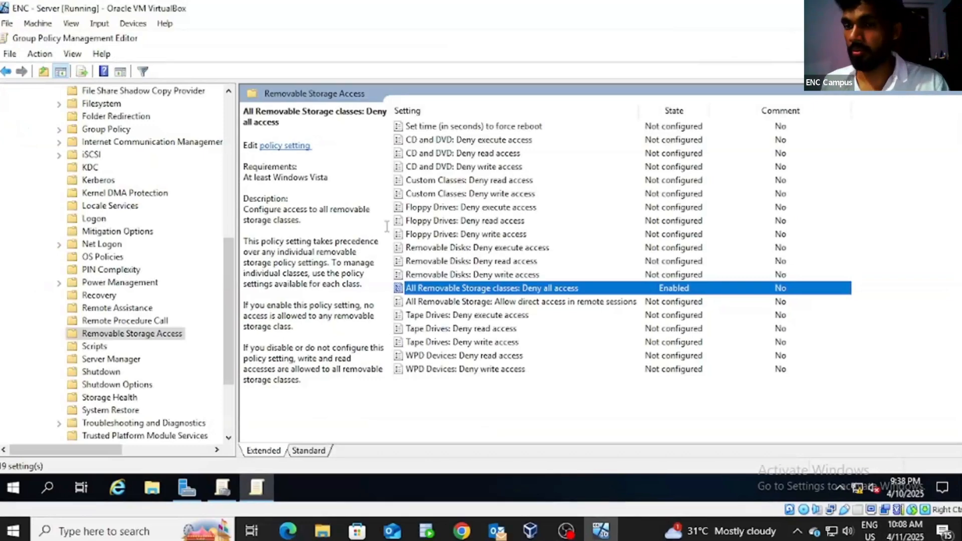
# Step: Close the policy editor and open Local Disk (C:) under This PC in a maximized File Explorer window
pyautogui.click(948, 39)
pyautogui.click(153, 489)
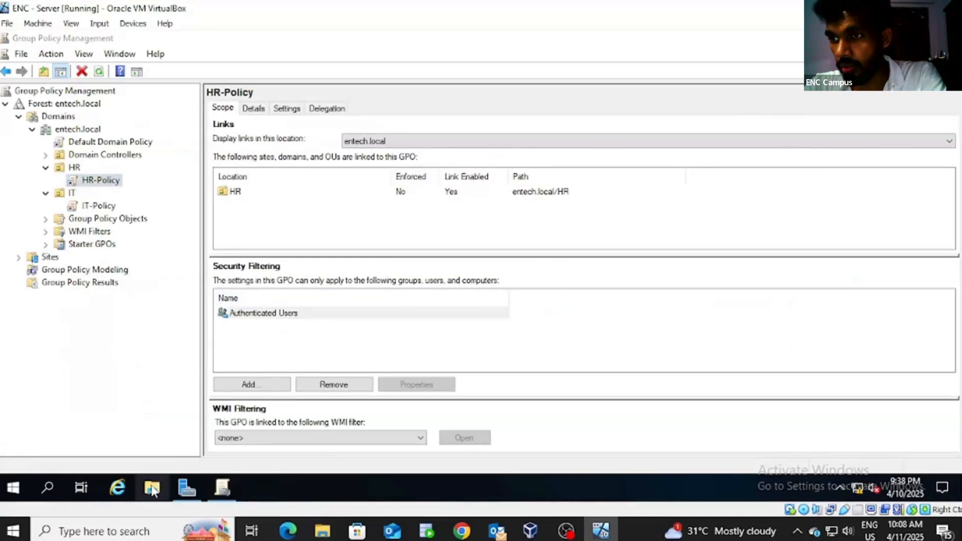
pyautogui.rightClick(152, 489)
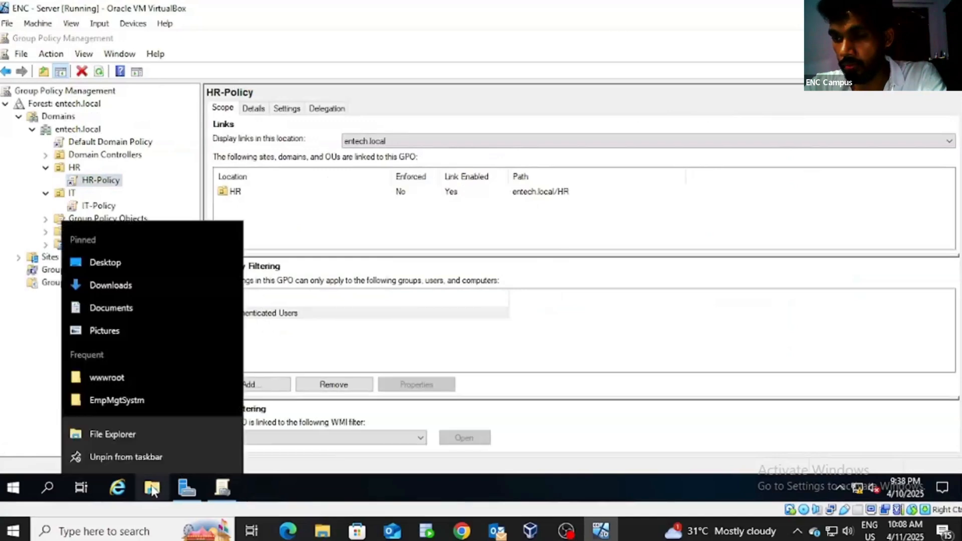
pyautogui.click(151, 435)
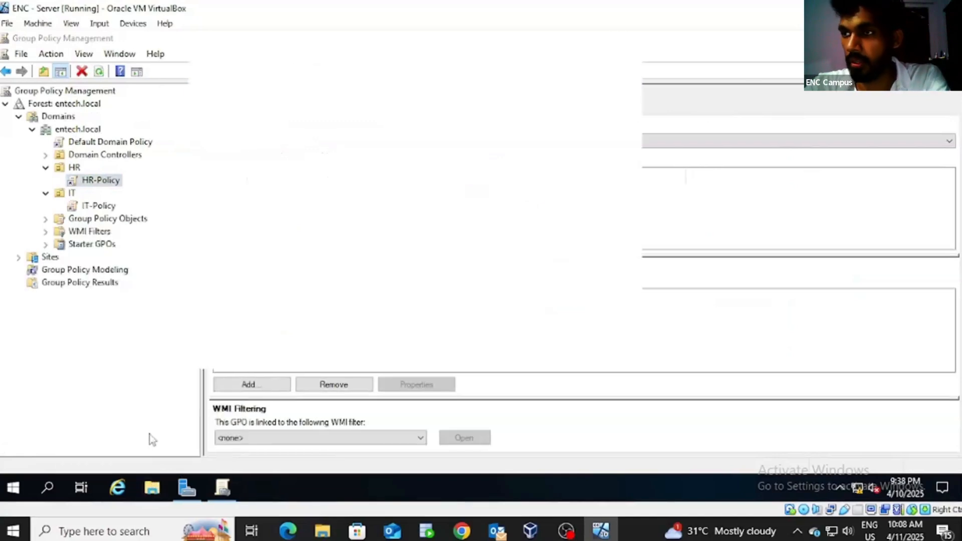
pyautogui.click(599, 71)
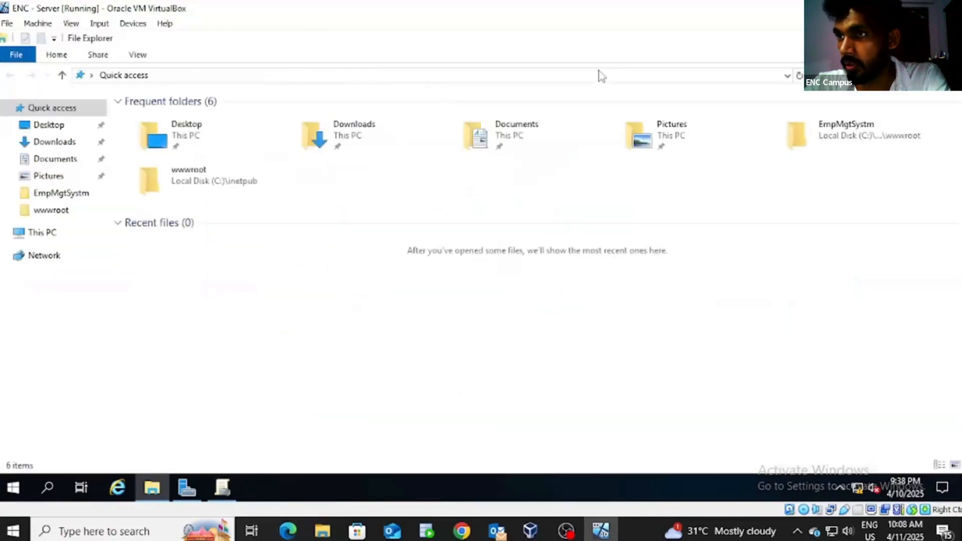
pyautogui.click(52, 239)
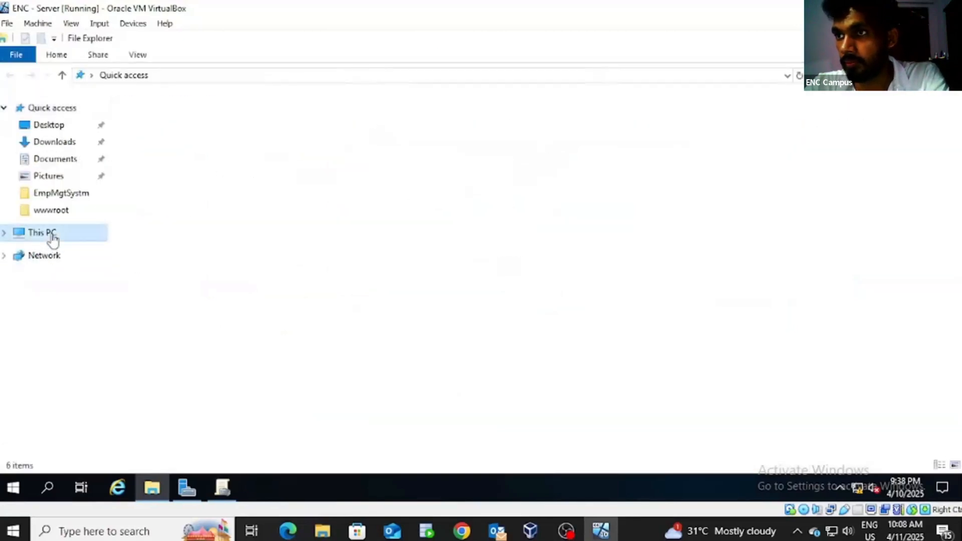
pyautogui.click(216, 233)
pyautogui.doubleClick(215, 232)
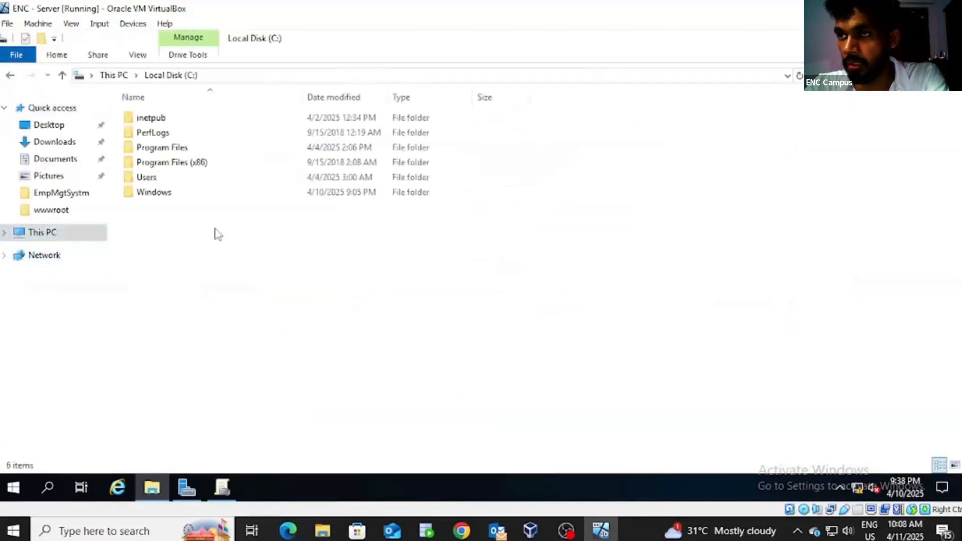
# Step: Create a new folder named DevTools on the C: drive
pyautogui.rightClick(179, 246)
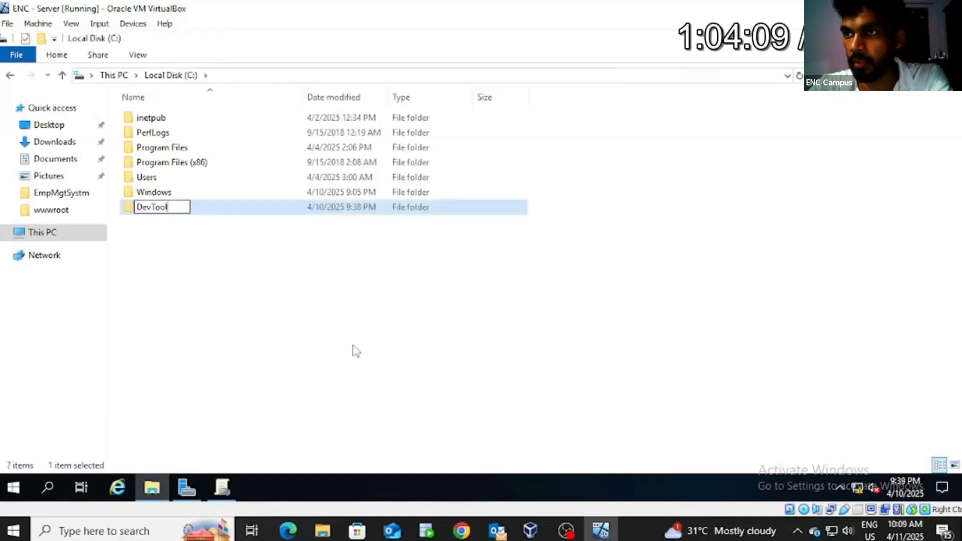
pyautogui.write('s')
pyautogui.click(187, 260)
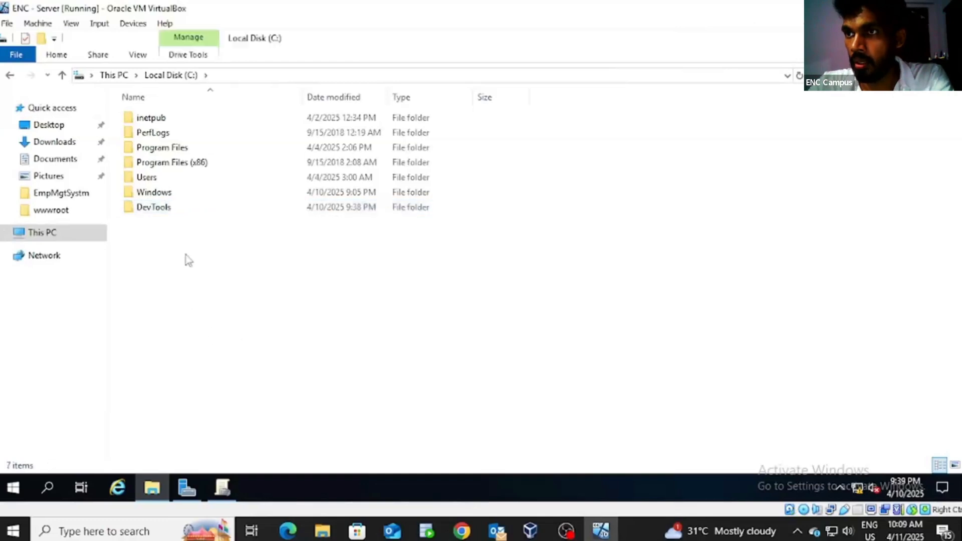
# Step: Open the DevTools folder's Sharing properties and start Advanced Sharing
pyautogui.rightClick(161, 211)
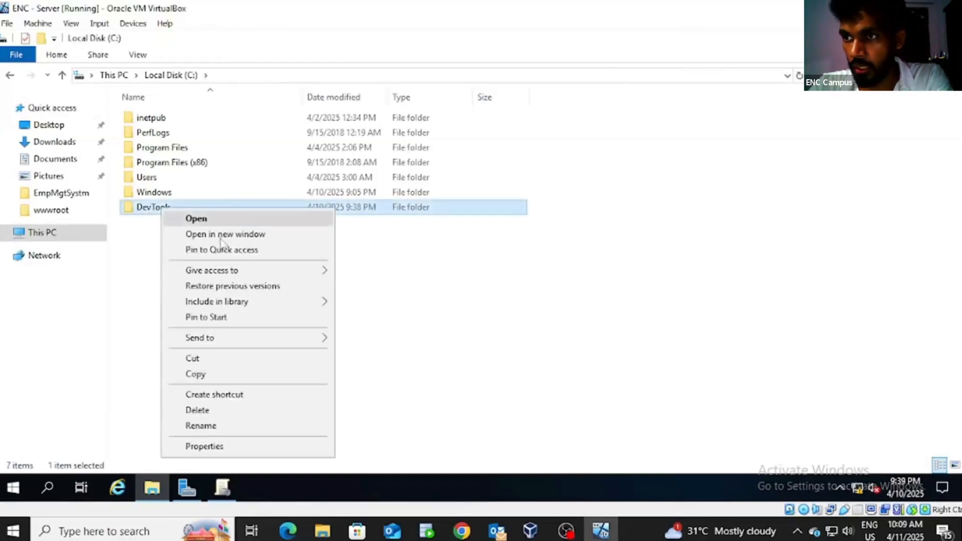
pyautogui.click(248, 448)
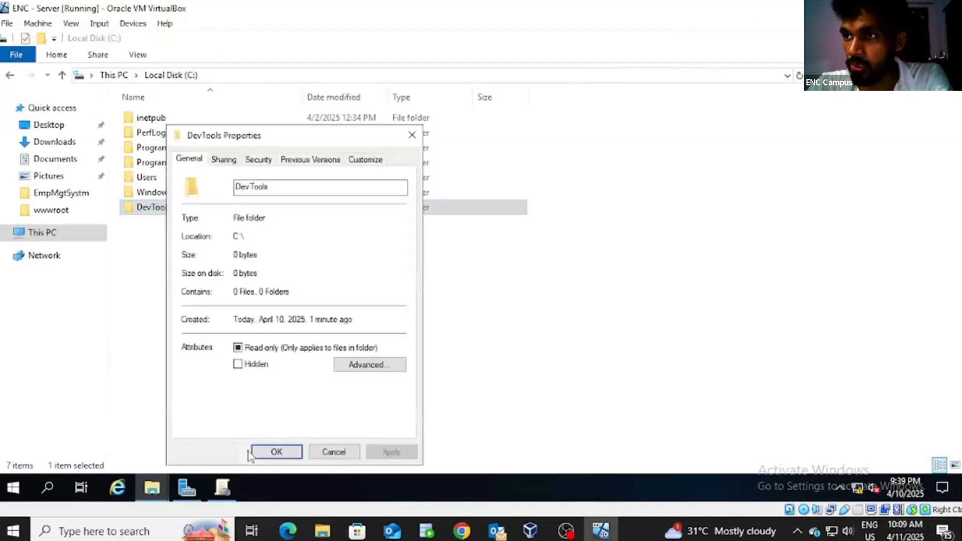
pyautogui.click(221, 161)
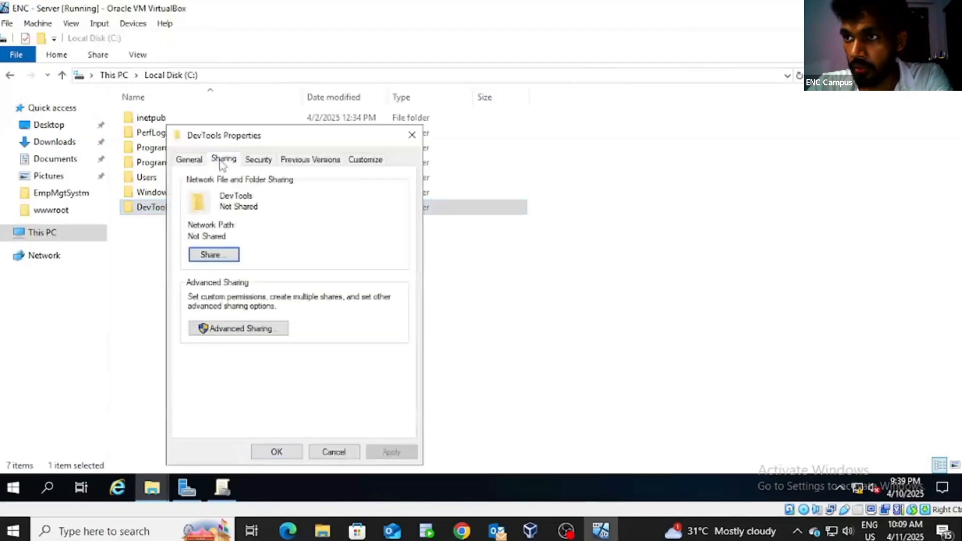
pyautogui.click(215, 255)
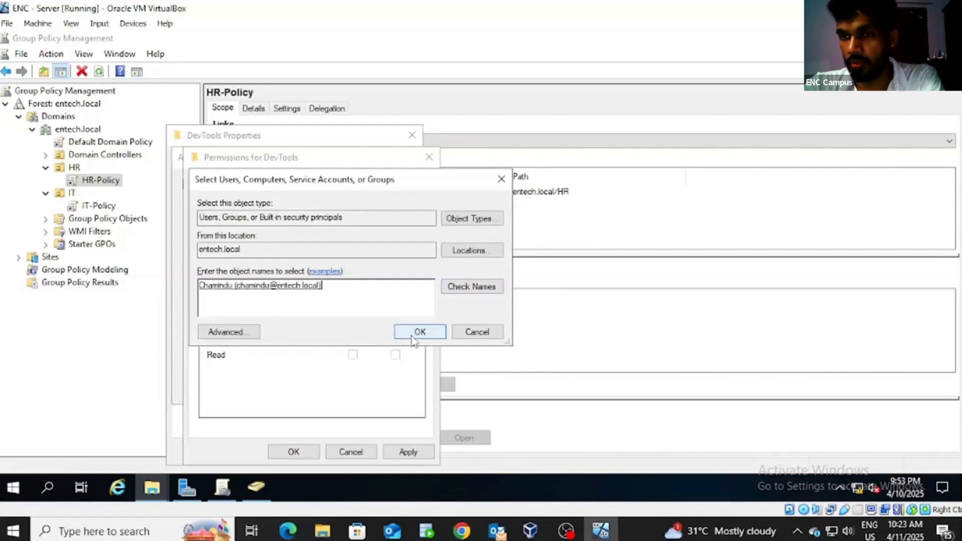
# Step: Grant the domain user Full Control on the DevTools share, apply it, and launch Group Policy Management
pyautogui.click(419, 332)
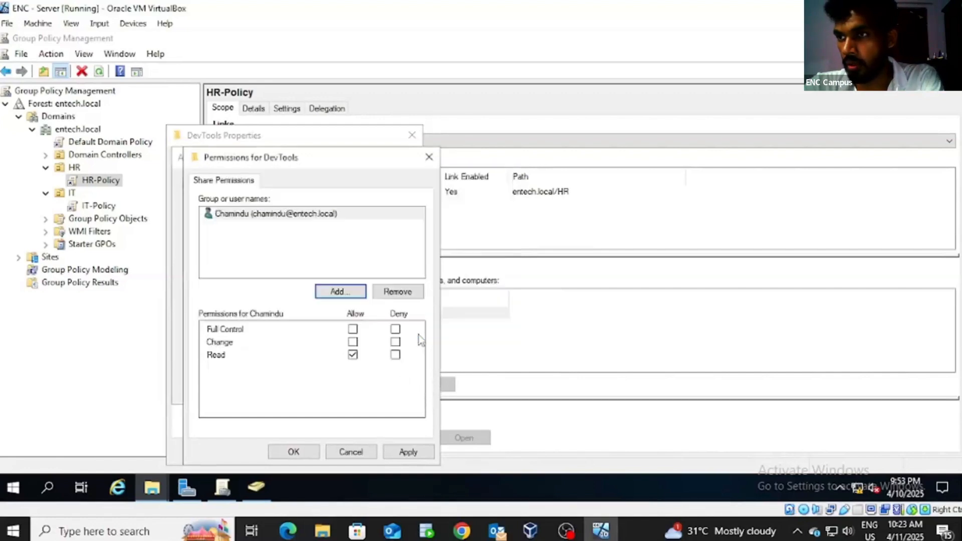
pyautogui.click(353, 329)
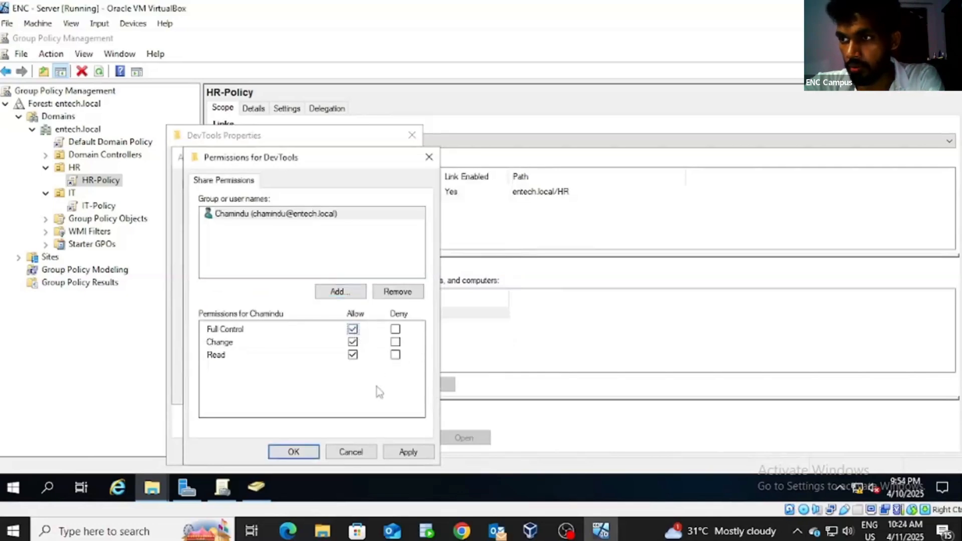
pyautogui.click(293, 452)
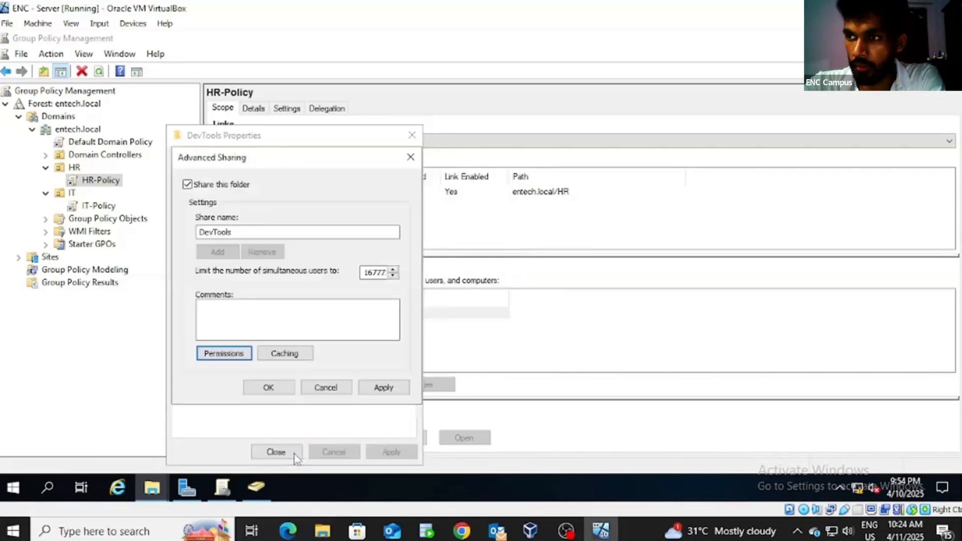
pyautogui.click(384, 388)
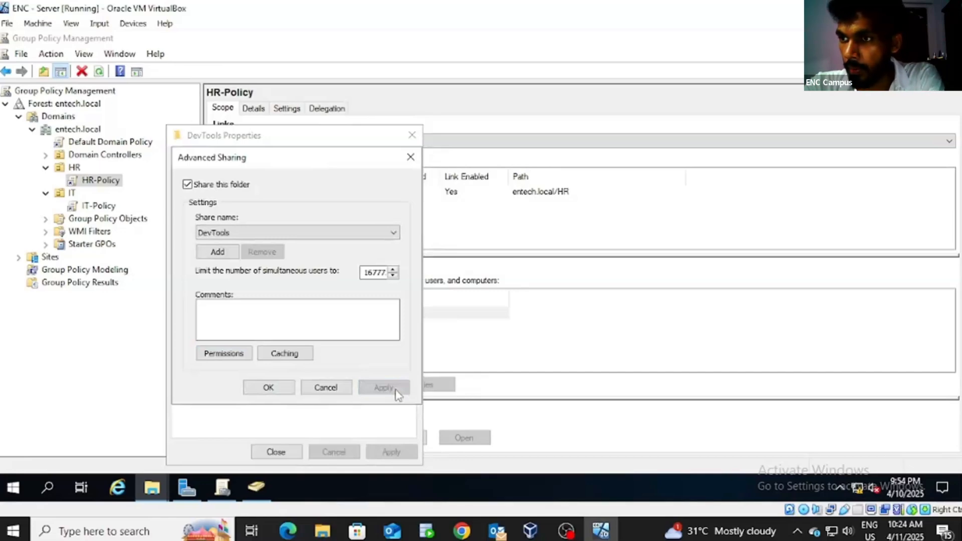
pyautogui.click(268, 388)
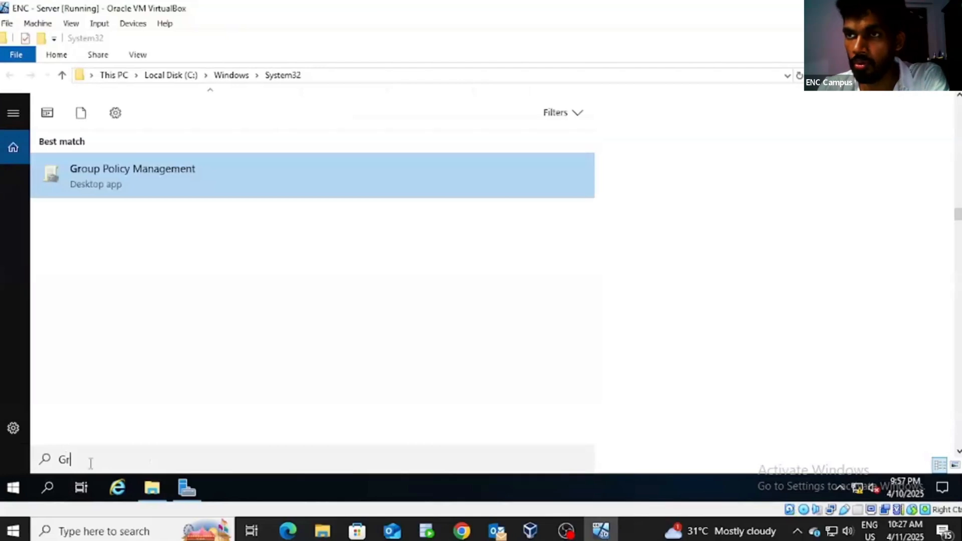
pyautogui.write('o')
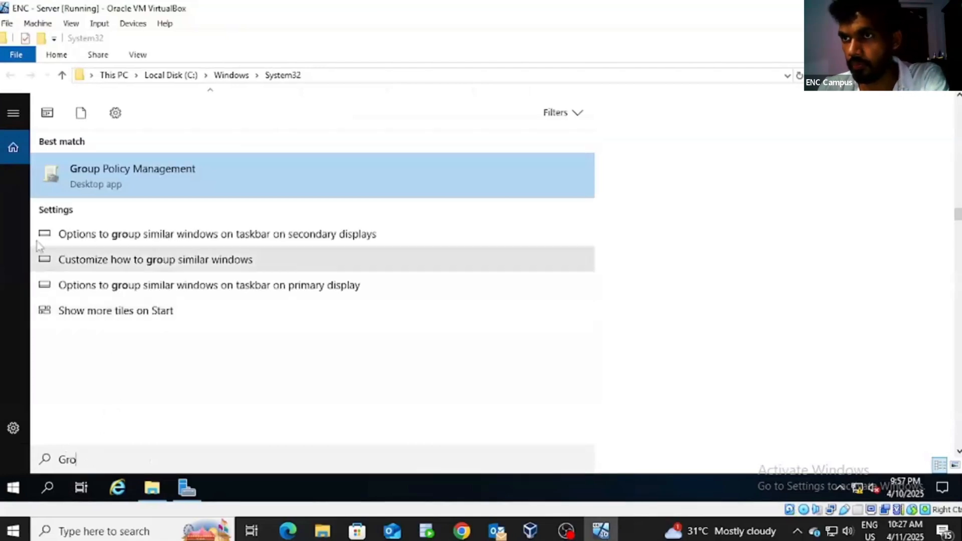
pyautogui.click(86, 183)
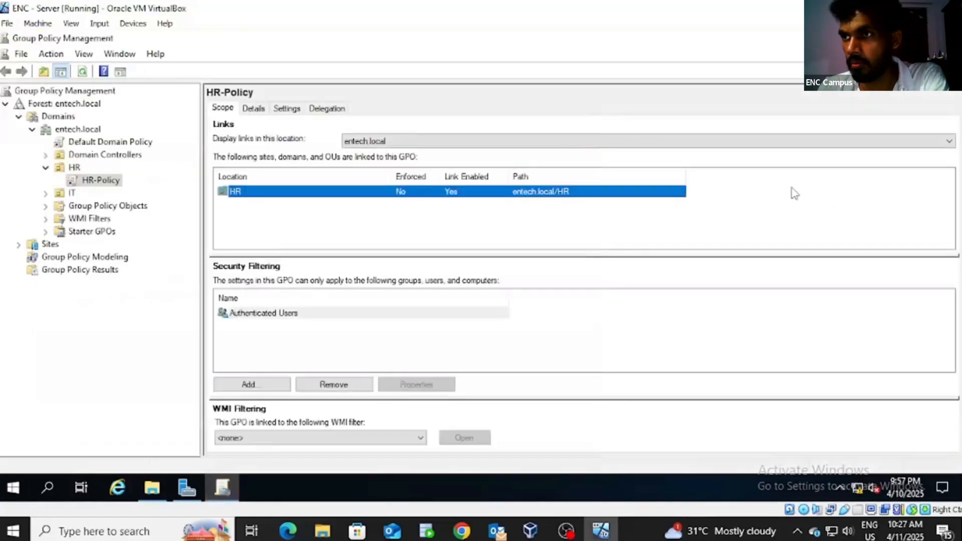
# Step: Collapse the HR unit in the tree and select the IT unit to see its IT-Policy link
pyautogui.click(794, 194)
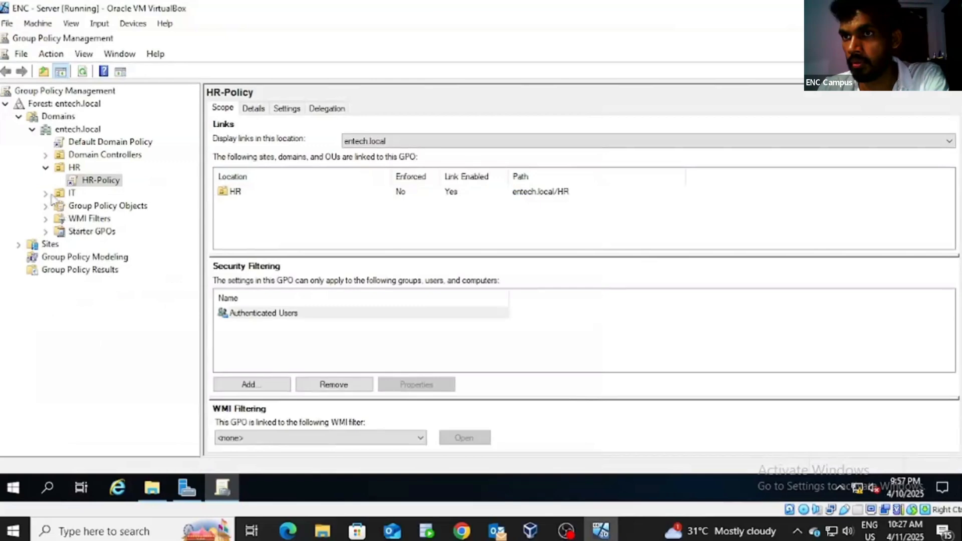
pyautogui.click(46, 167)
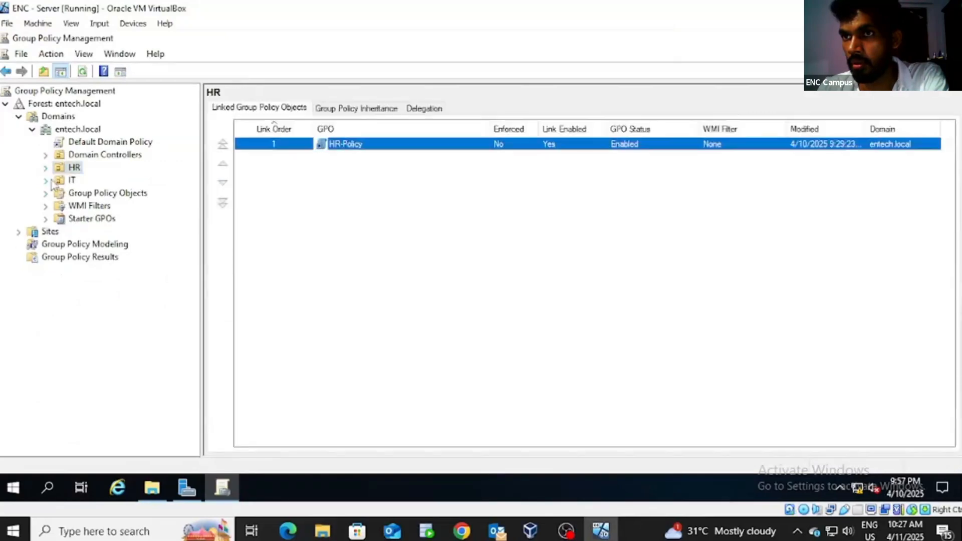
pyautogui.click(72, 181)
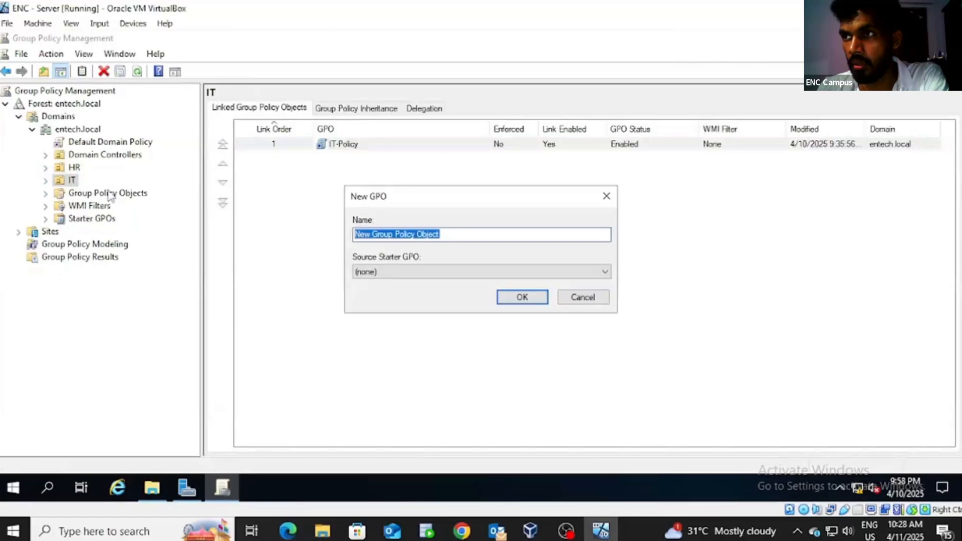
# Step: Replace the default GPO name with 'Map DevTools Drive' and confirm it
pyautogui.press('BackSpace')
pyautogui.write('Map ')
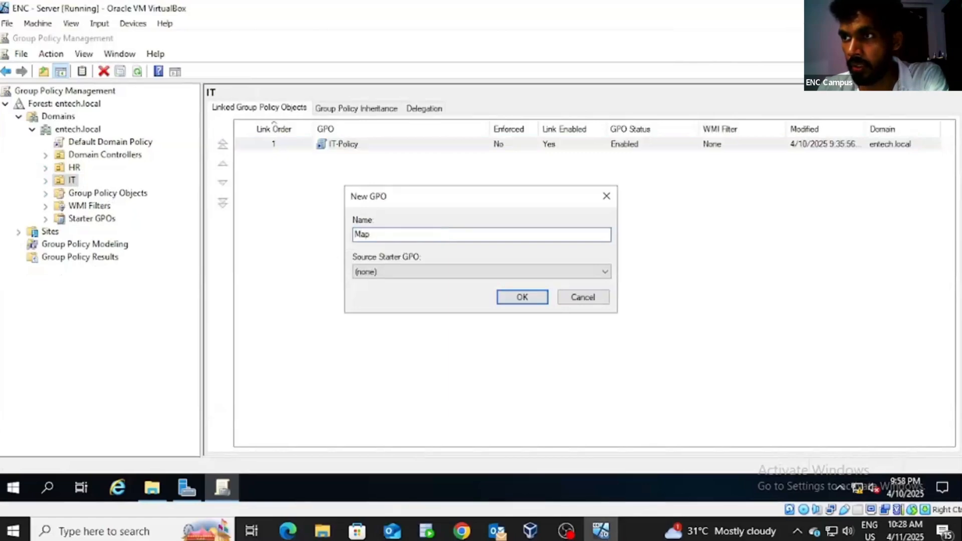
pyautogui.write('Dev')
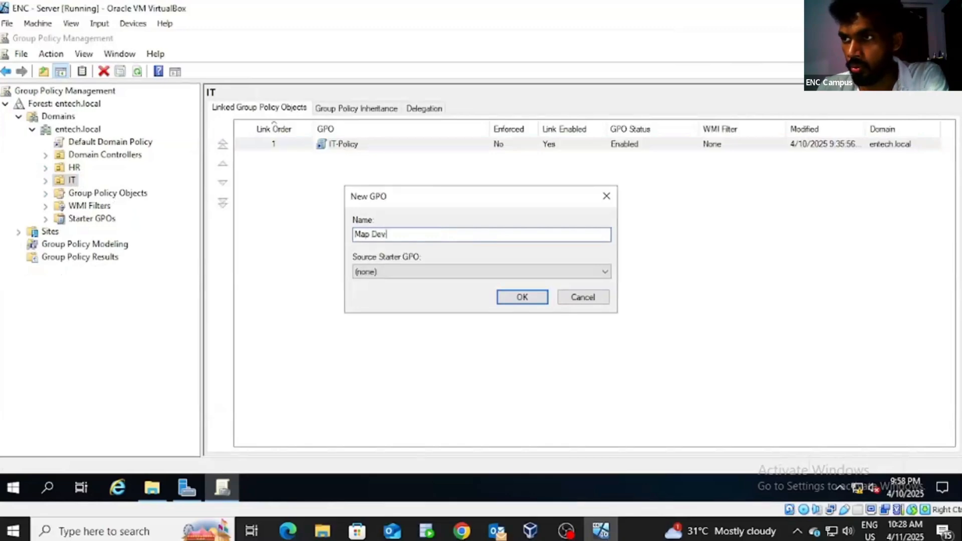
pyautogui.write('T')
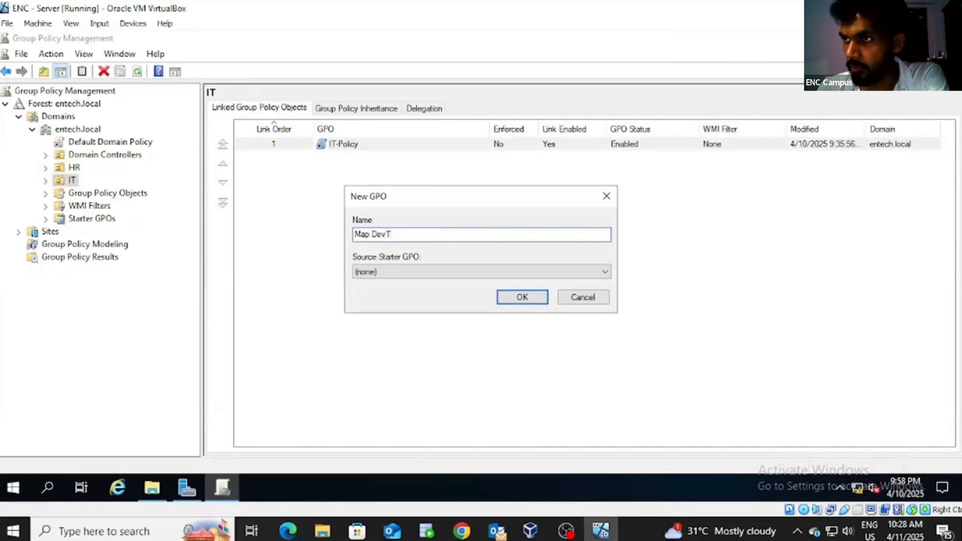
pyautogui.write('ool')
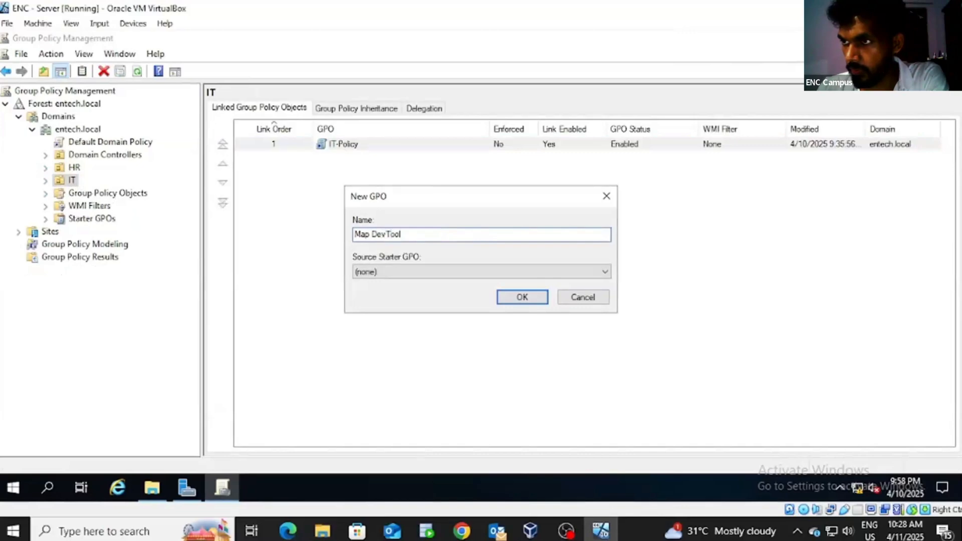
pyautogui.write('s Drive')
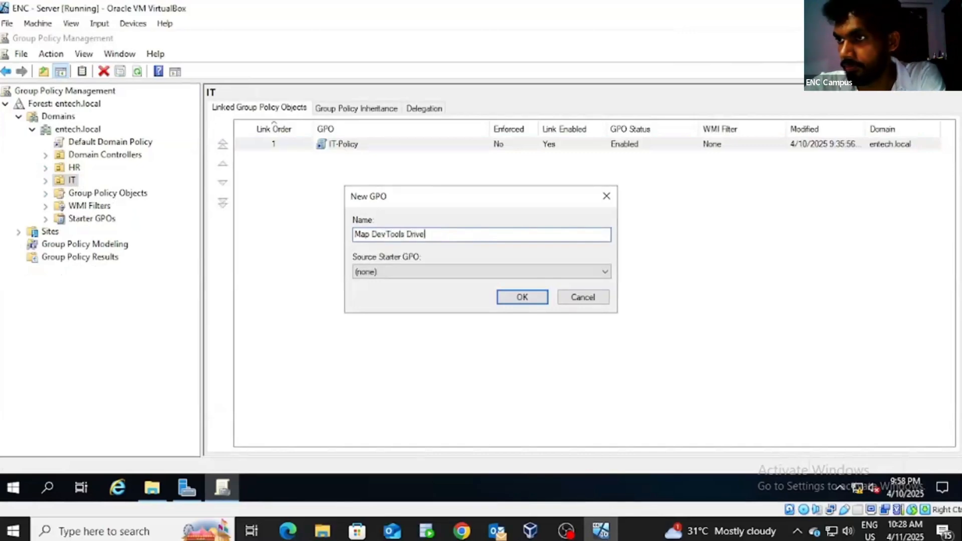
pyautogui.click(537, 299)
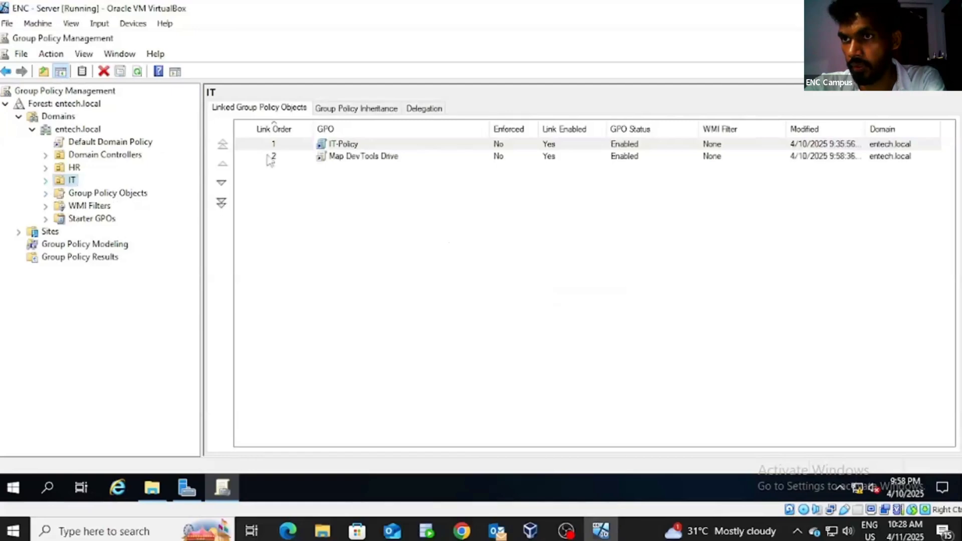
# Step: Open the Map DevTools Drive policy in the Group Policy Management Editor
pyautogui.rightClick(350, 160)
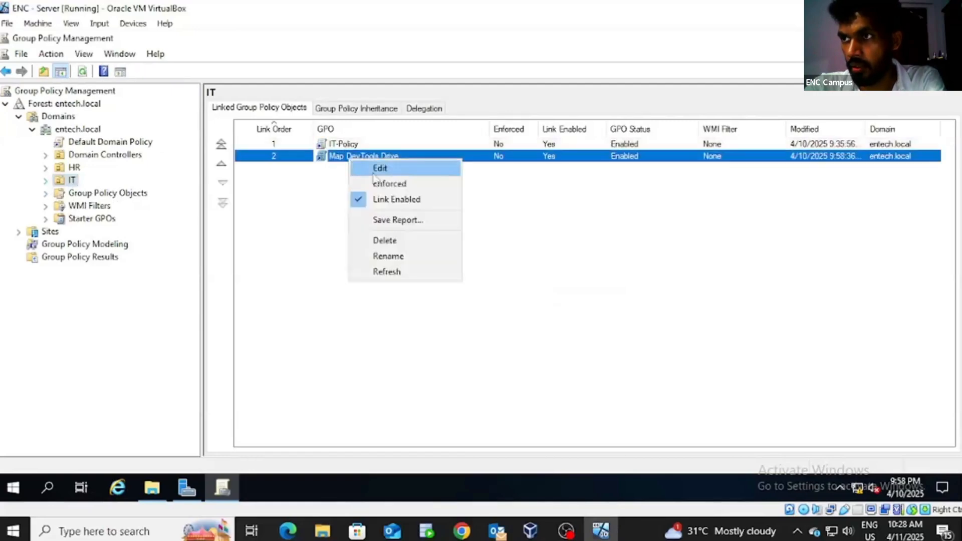
pyautogui.click(379, 168)
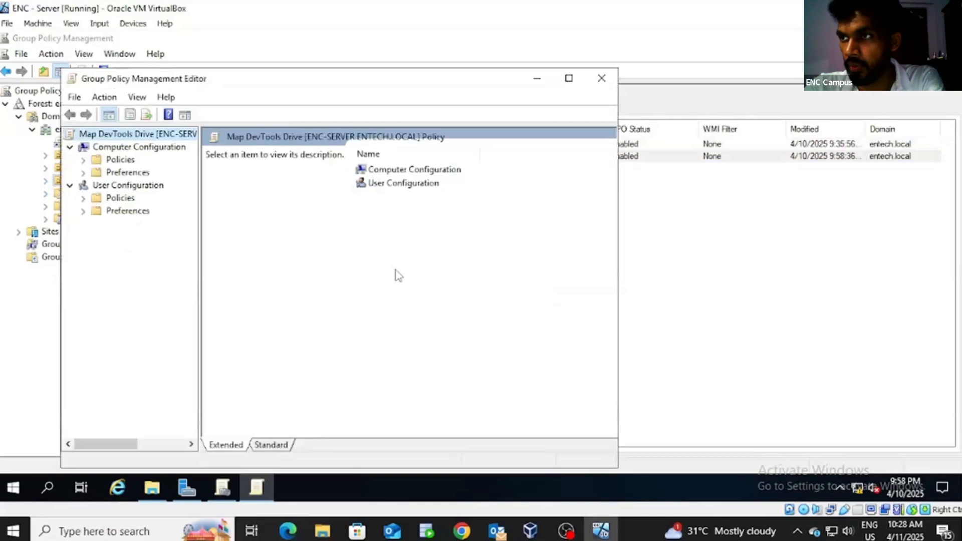
pyautogui.click(408, 188)
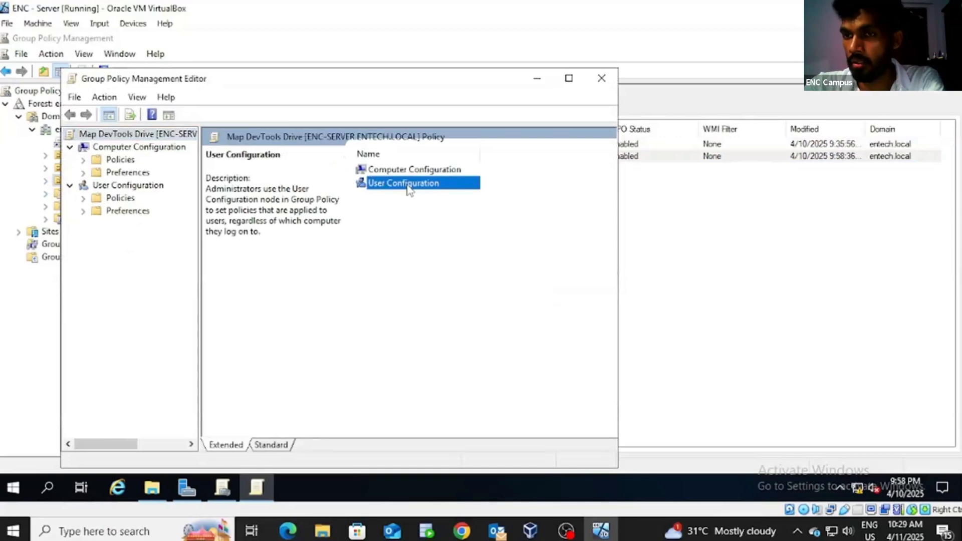
# Step: Under User Configuration > Preferences > Windows Settings, add a new mapped drive to Drive Maps
pyautogui.click(83, 211)
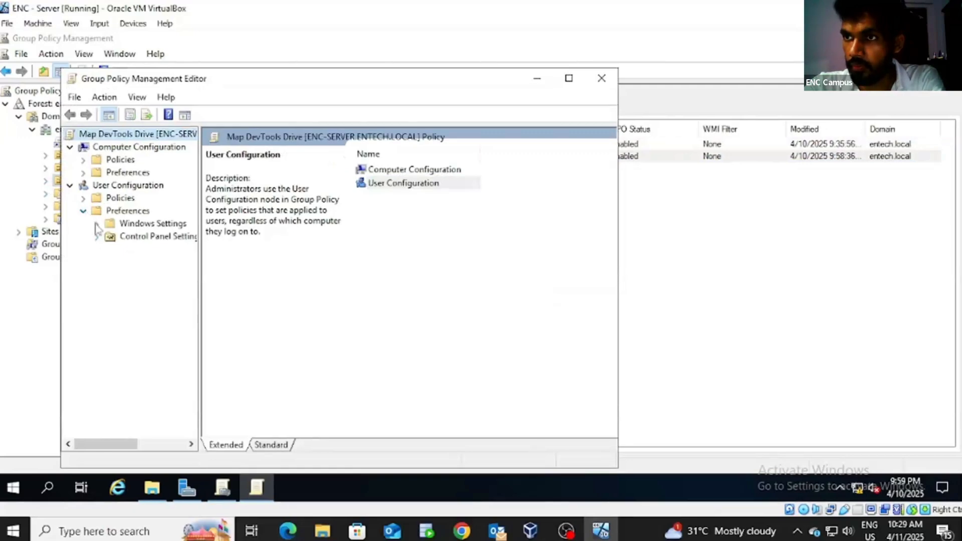
pyautogui.click(97, 223)
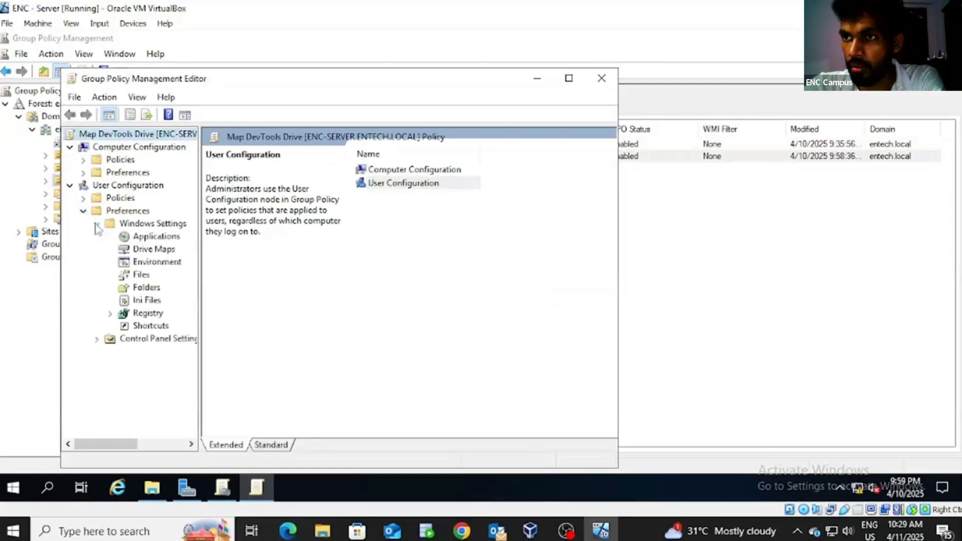
pyautogui.click(151, 254)
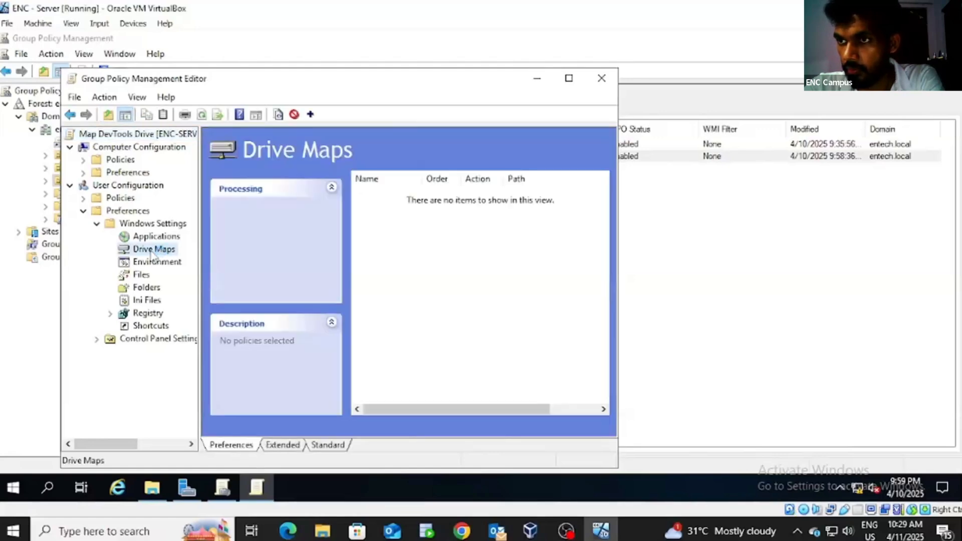
pyautogui.rightClick(151, 255)
pyautogui.moveTo(171, 264)
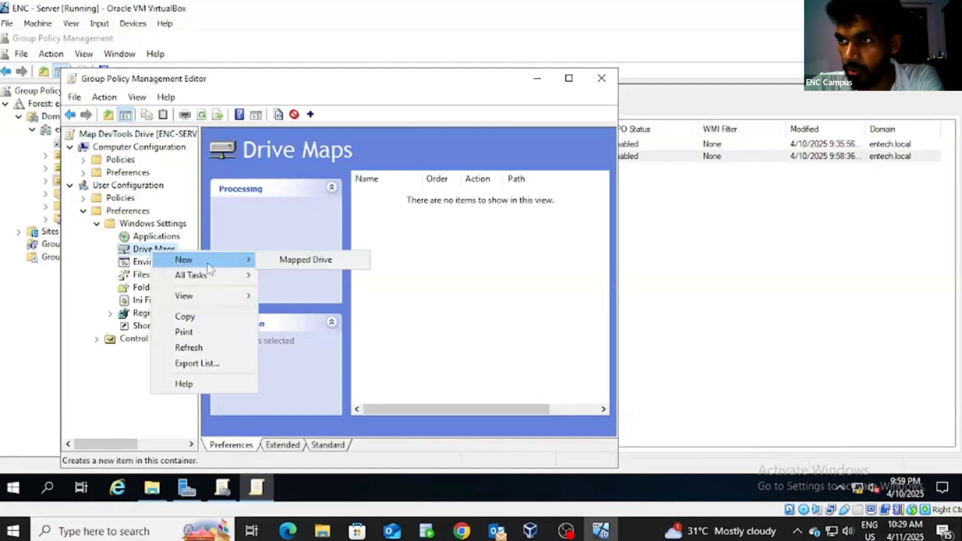
pyautogui.click(285, 265)
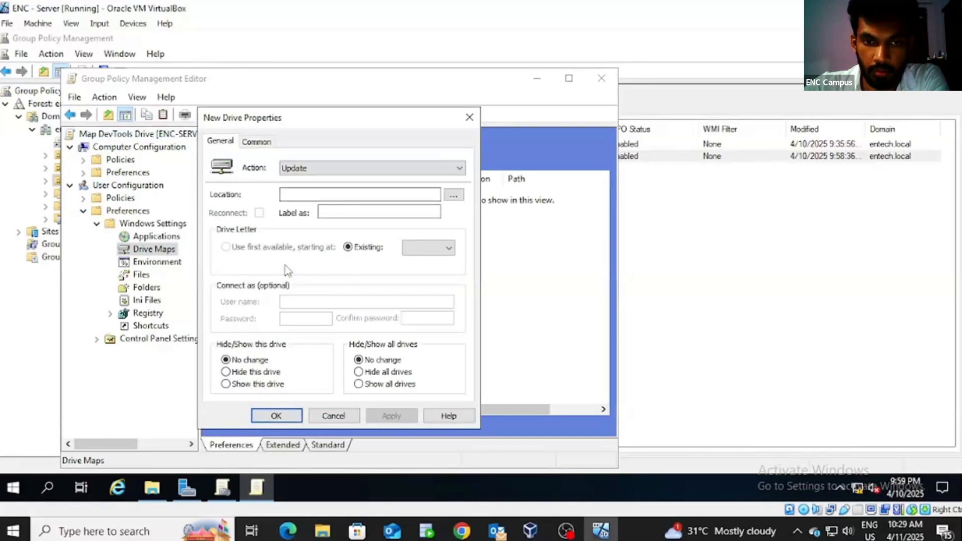
pyautogui.click(453, 196)
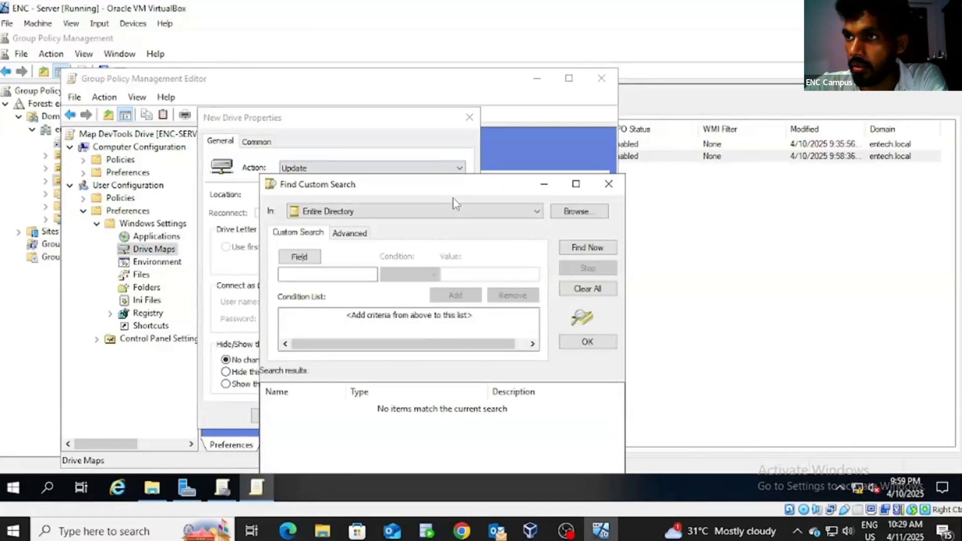
pyautogui.click(575, 212)
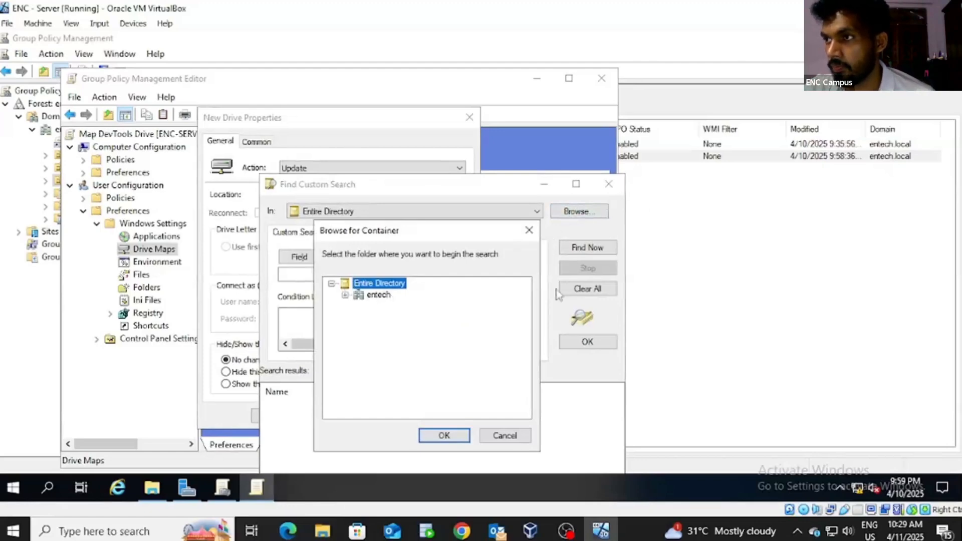
pyautogui.click(517, 435)
pyautogui.click(608, 184)
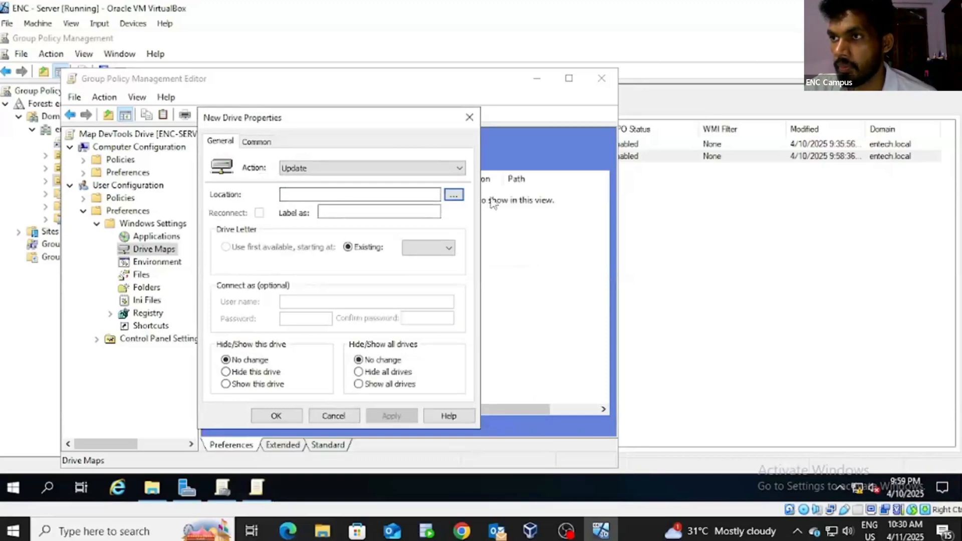
pyautogui.click(454, 194)
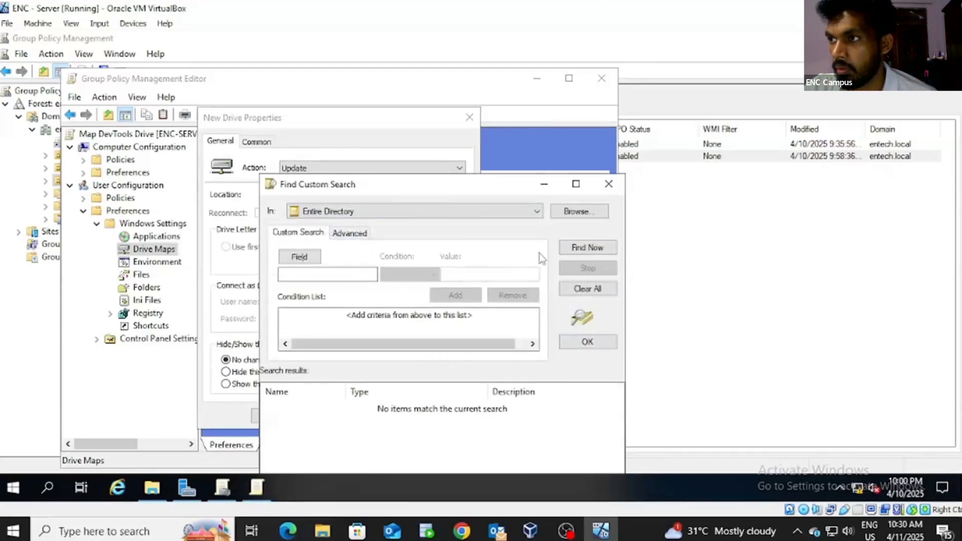
pyautogui.click(577, 221)
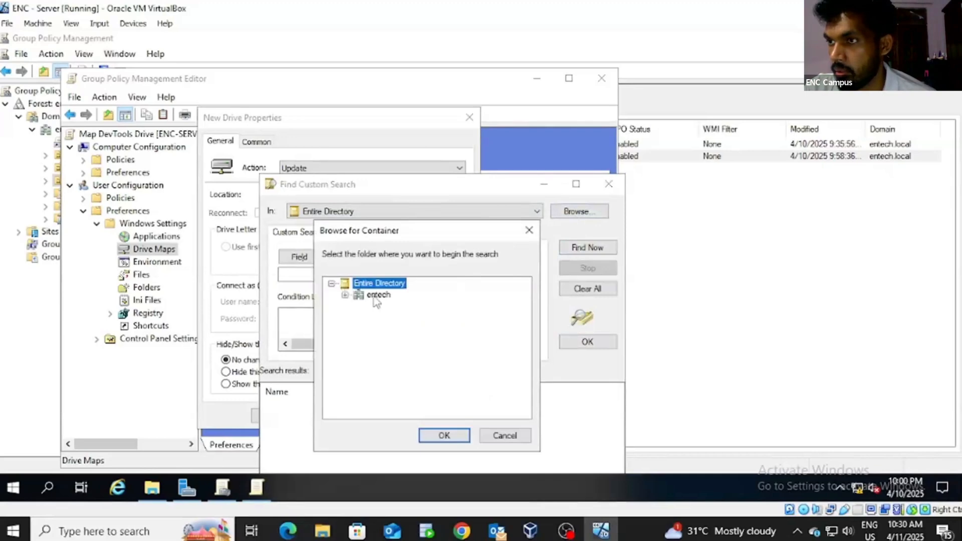
pyautogui.click(345, 295)
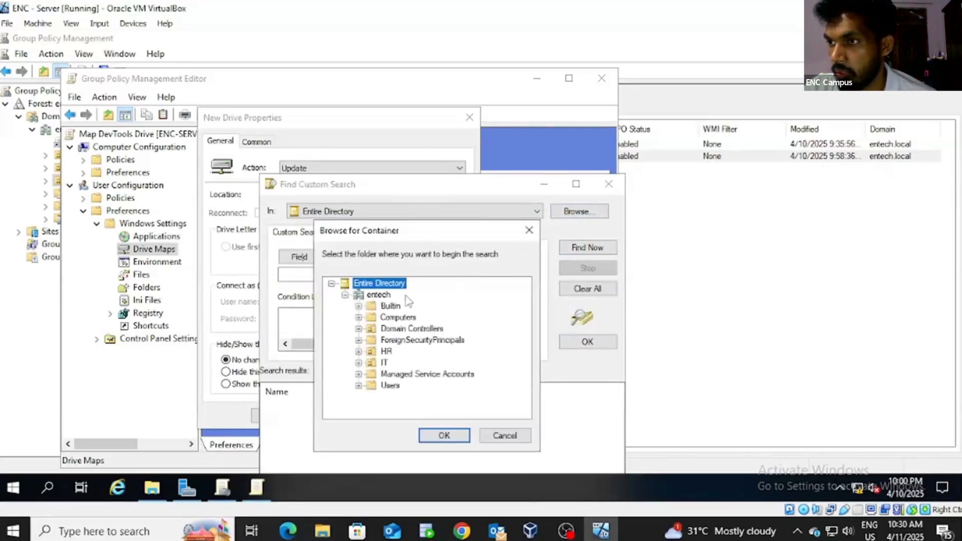
pyautogui.click(530, 230)
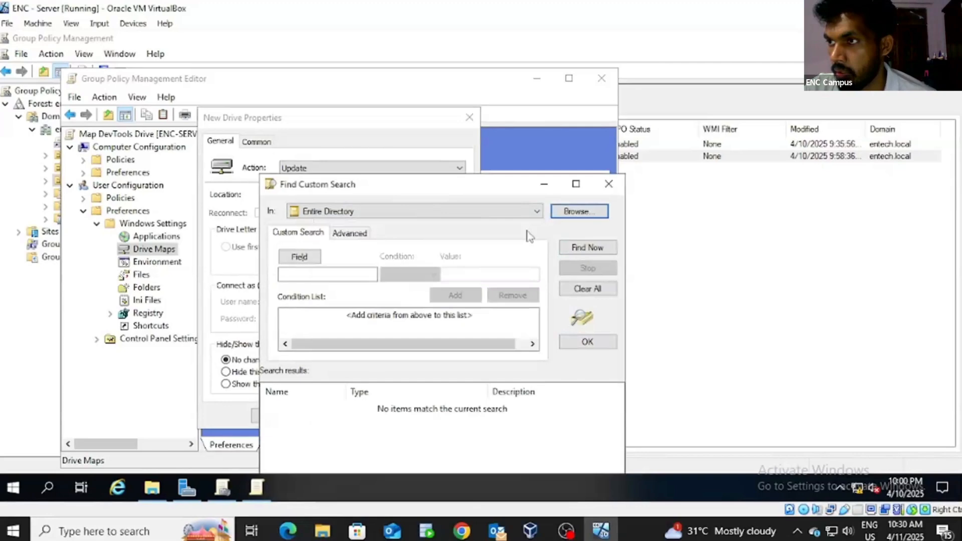
pyautogui.click(608, 184)
pyautogui.click(296, 194)
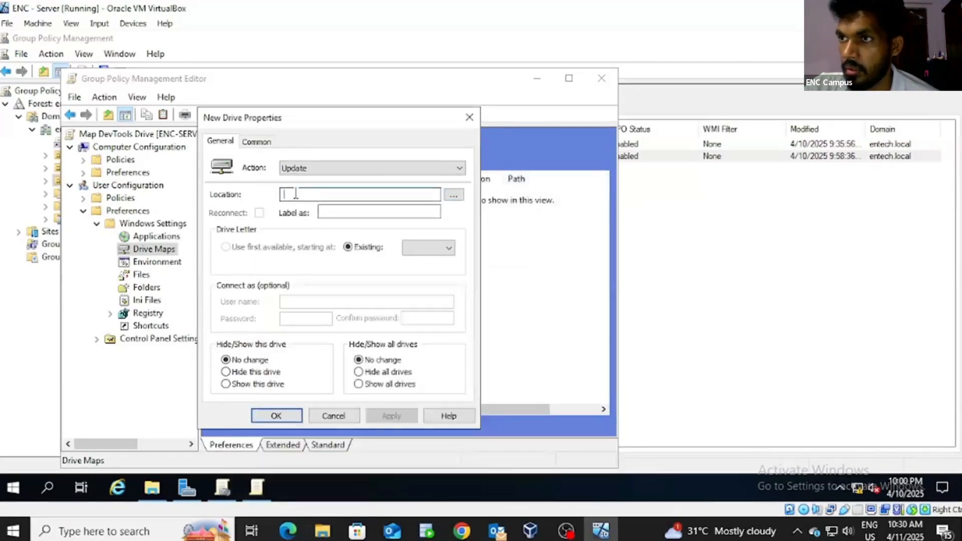
# Step: Map drive Z: to \\ENC-SERVER\DevTools, labelled DevTools with action Create, and save it
pyautogui.write('\\\\')
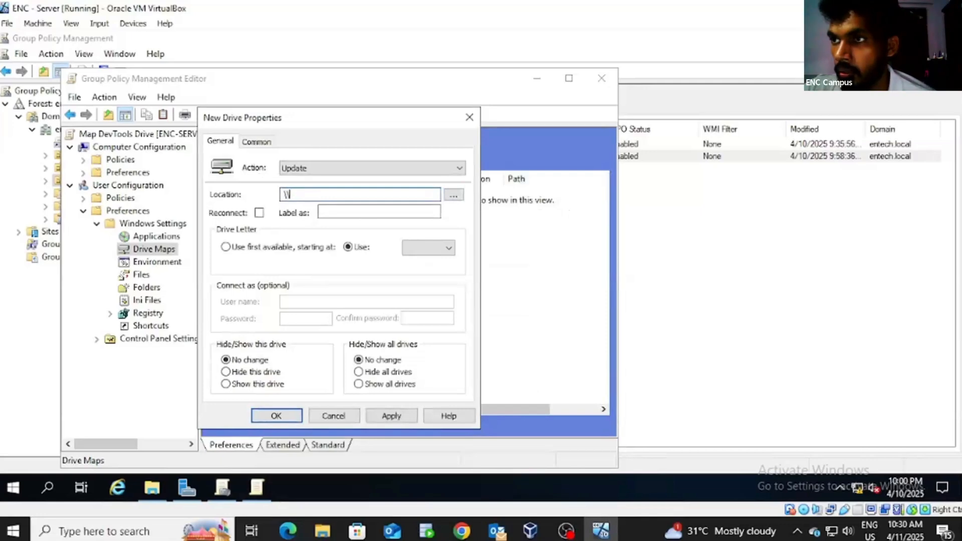
pyautogui.write('ENC-SERVER')
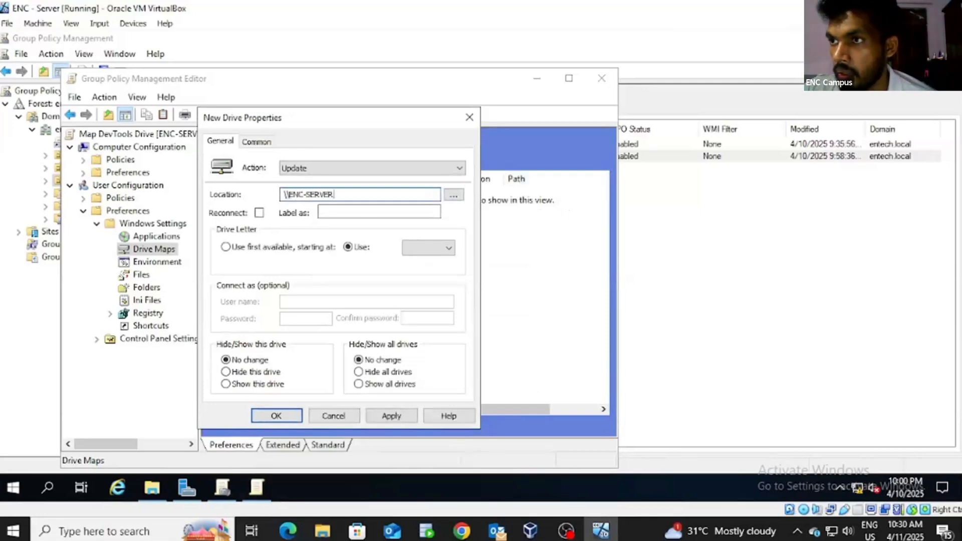
pyautogui.write('\\DevTools')
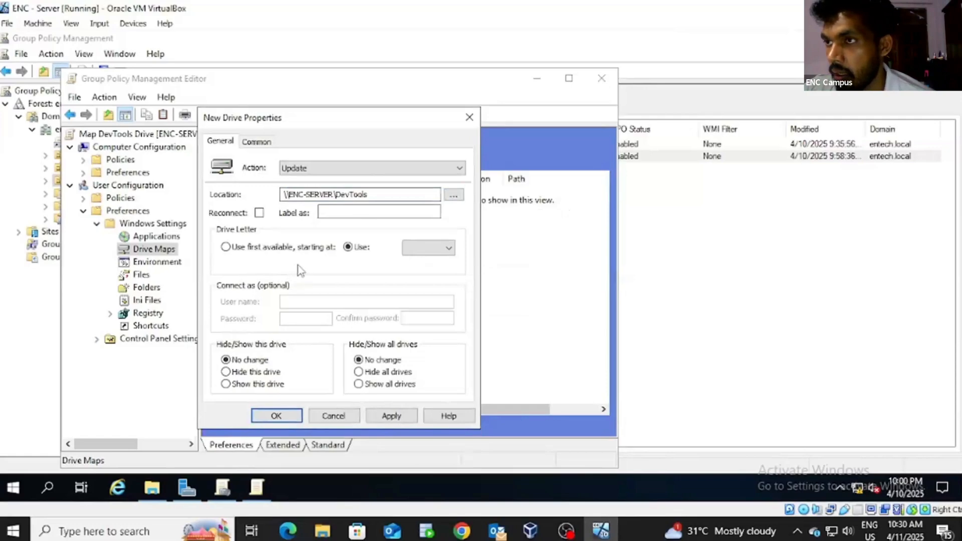
pyautogui.click(447, 247)
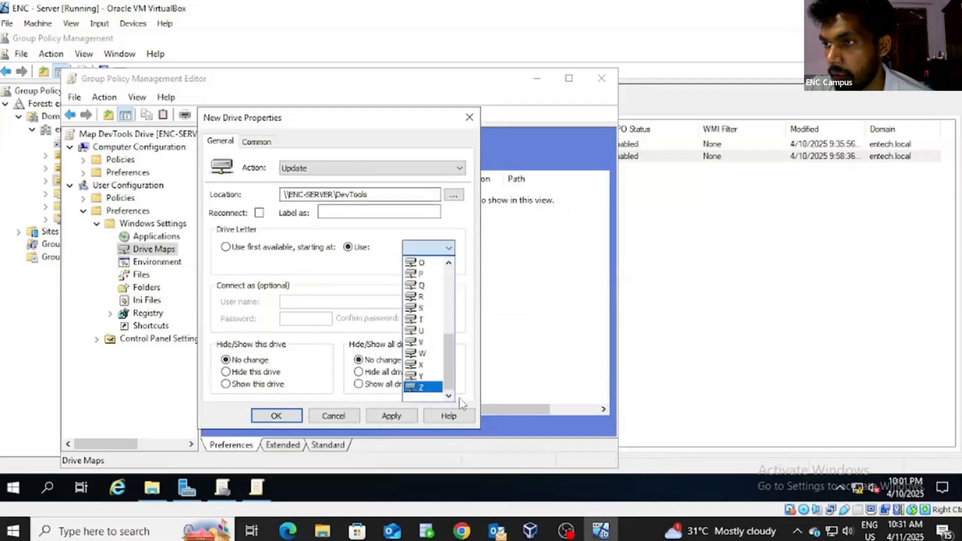
pyautogui.click(423, 387)
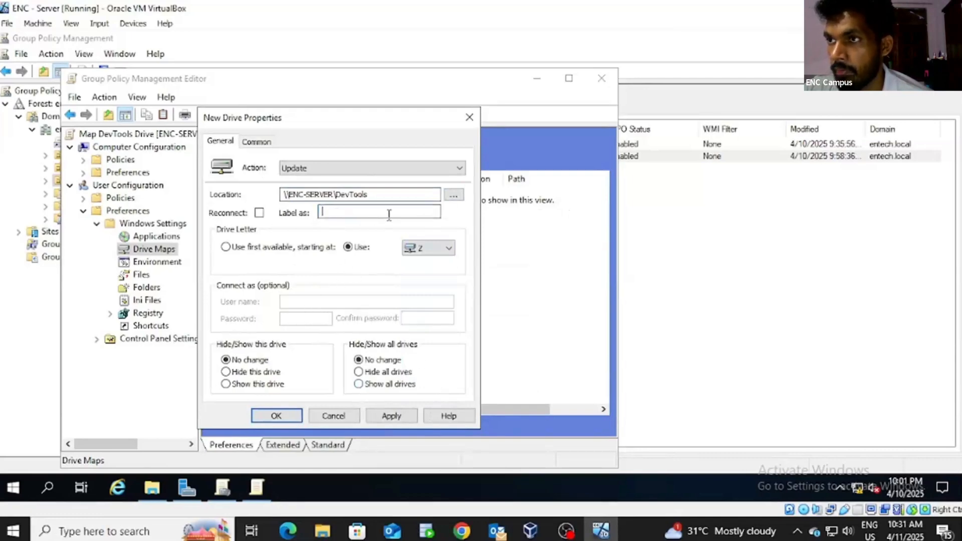
pyautogui.write('DevT')
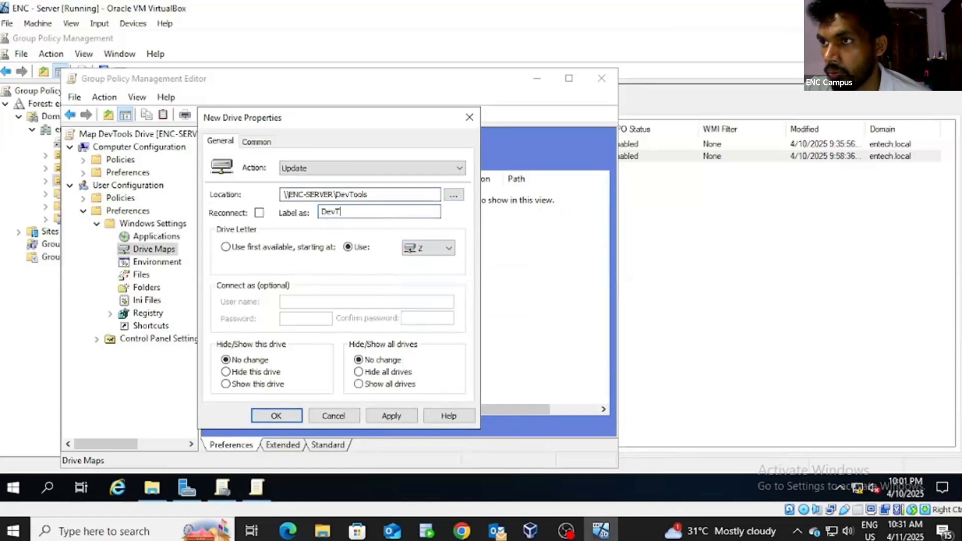
pyautogui.write('ools')
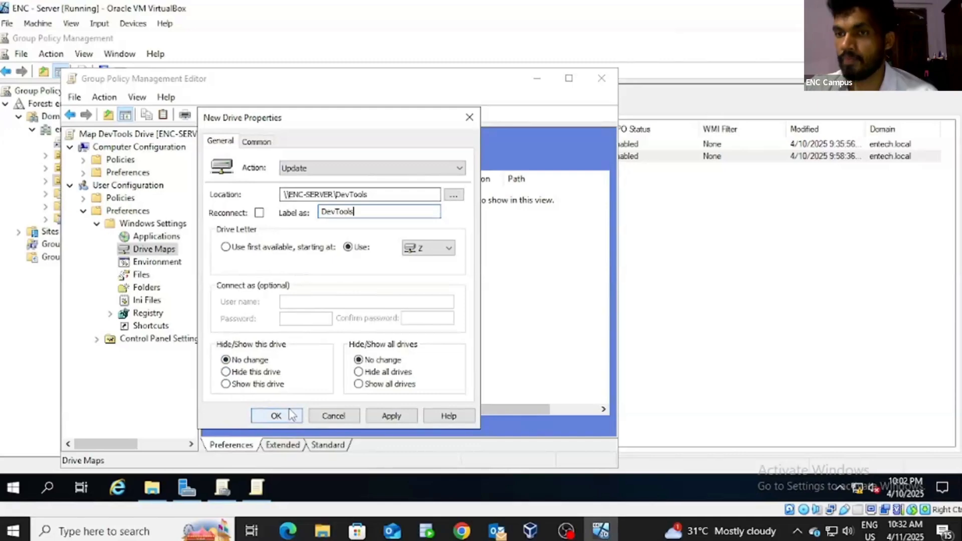
pyautogui.click(458, 168)
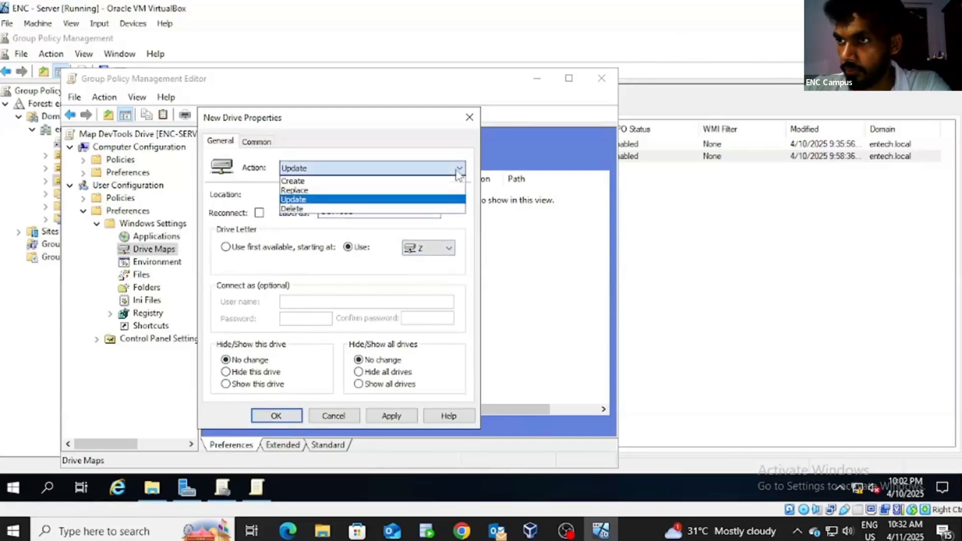
pyautogui.click(375, 180)
pyautogui.click(391, 416)
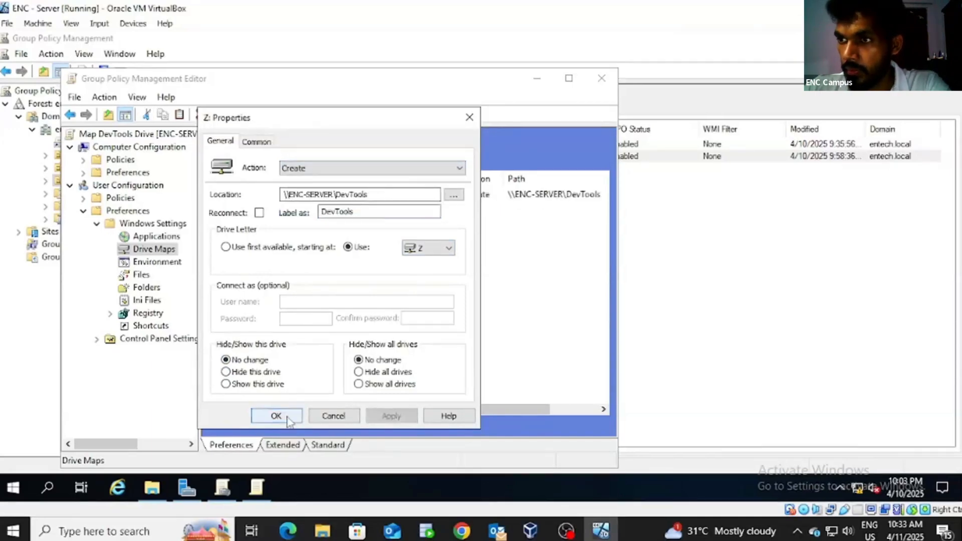
pyautogui.click(276, 416)
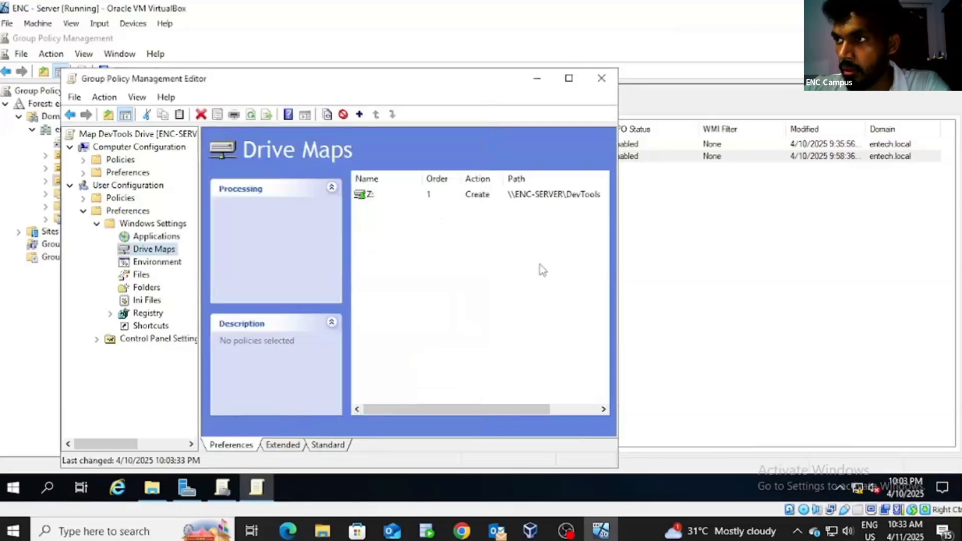
# Step: Close the Group Policy Management Editor window
pyautogui.click(602, 80)
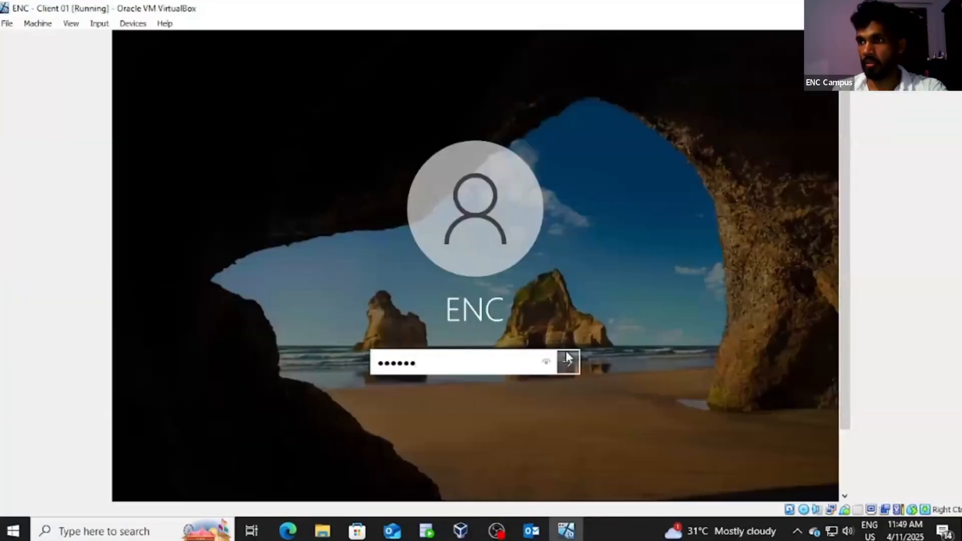
# Step: Sign in to Client 01 and open Settings > System > About, showing device name DESKTOP-KG8A7T1
pyautogui.click(570, 358)
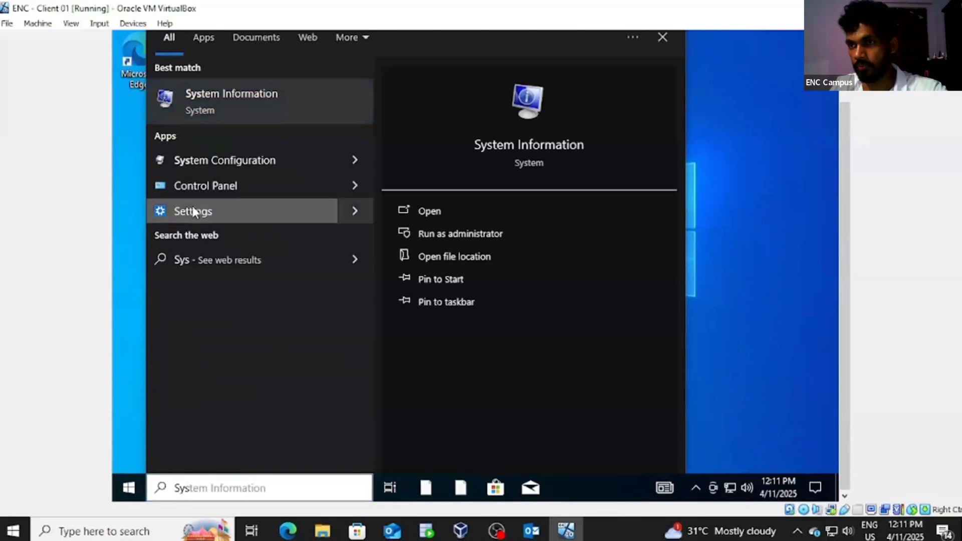
pyautogui.click(193, 210)
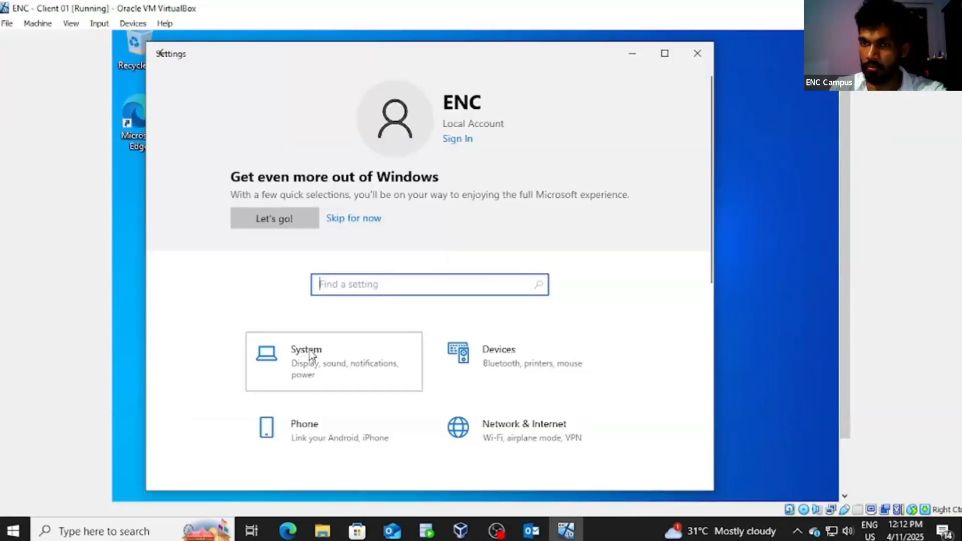
pyautogui.click(311, 356)
pyautogui.click(193, 416)
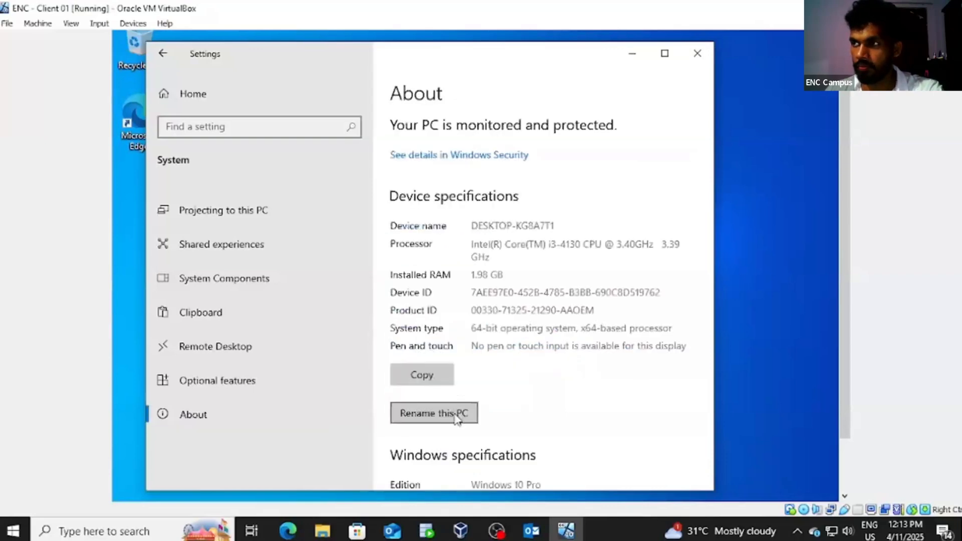
pyautogui.click(456, 415)
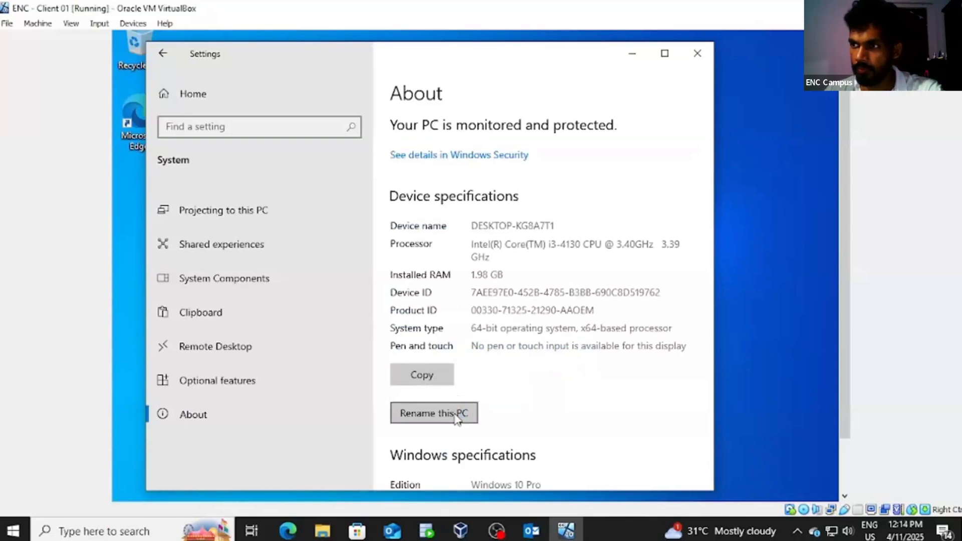
# Step: Enter ENC-CLIENT-IT as the new PC name and confirm Restart now
pyautogui.click(455, 413)
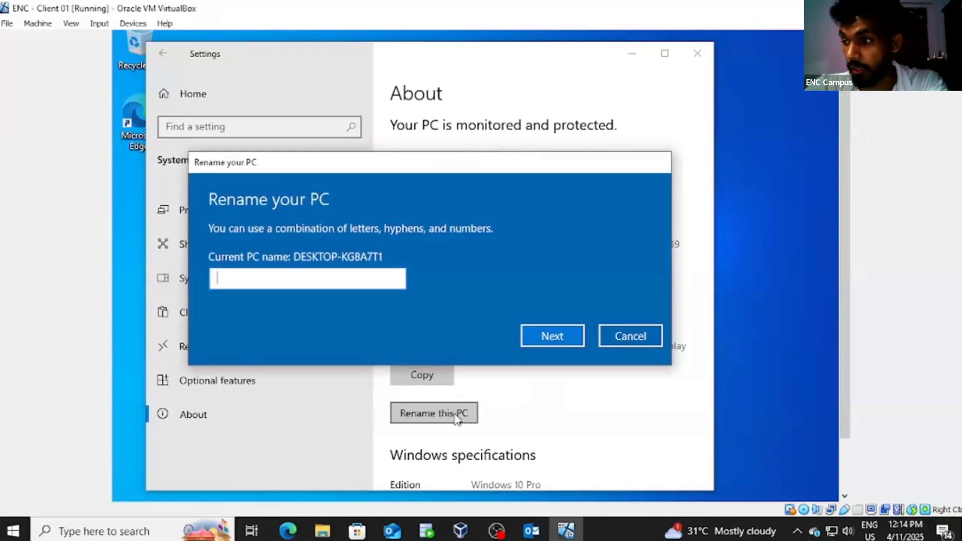
pyautogui.write('EN')
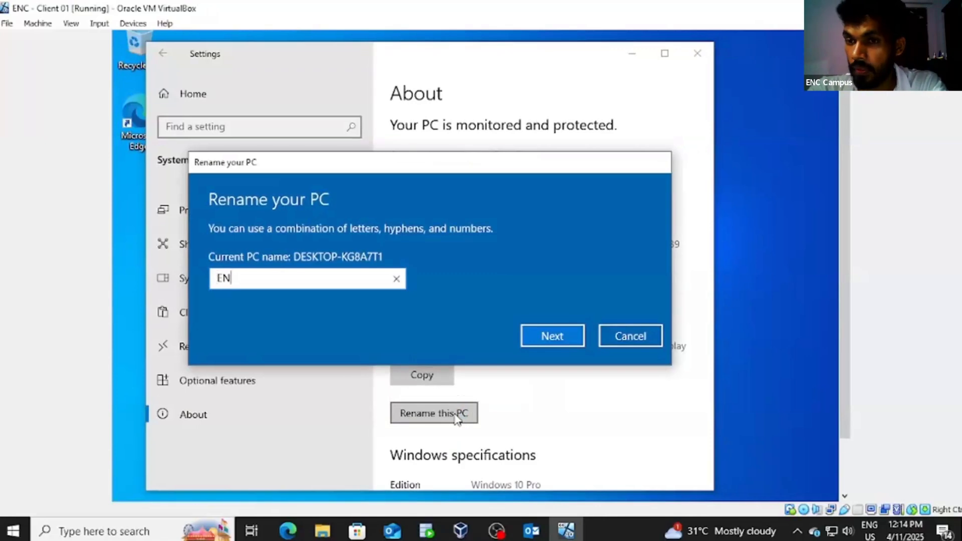
pyautogui.write('C-')
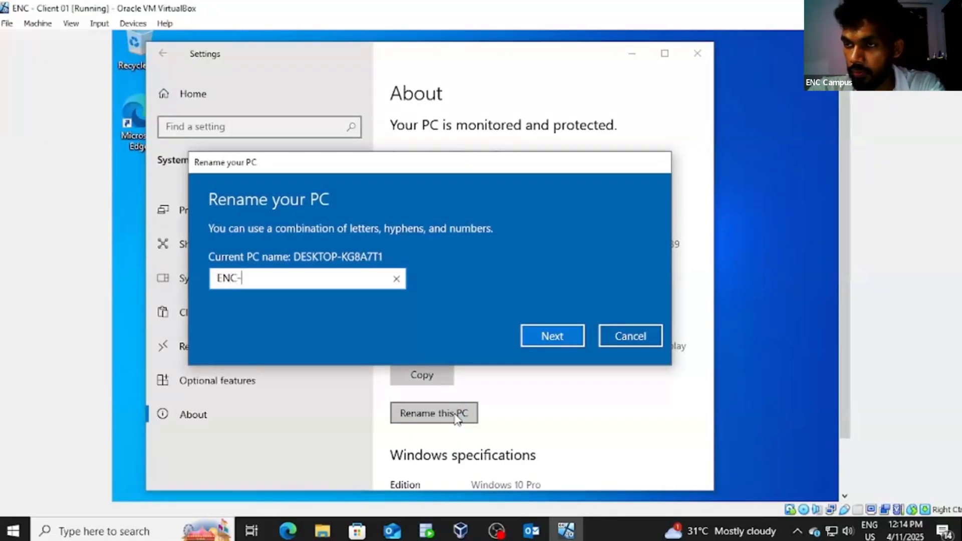
pyautogui.write('C')
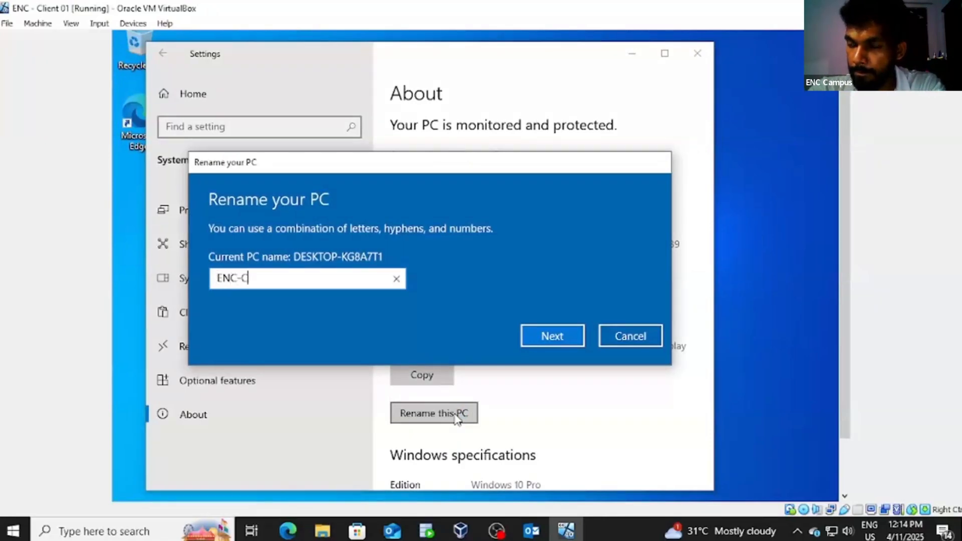
pyautogui.write('LIENT')
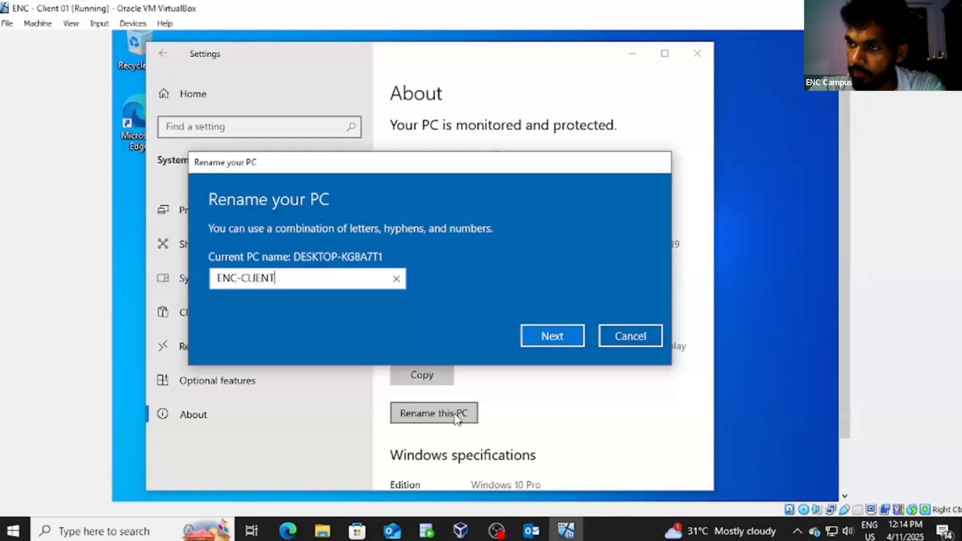
pyautogui.write('-IT')
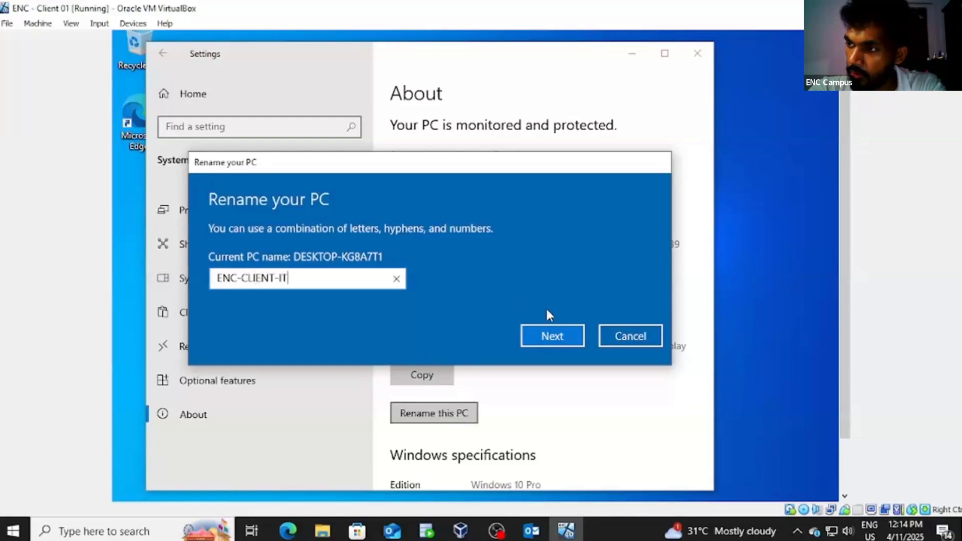
pyautogui.click(547, 337)
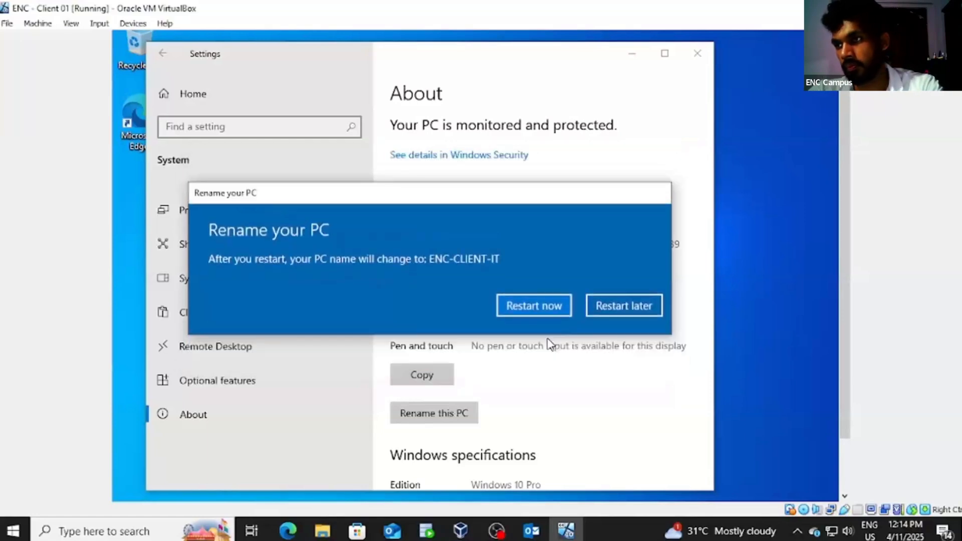
pyautogui.click(531, 305)
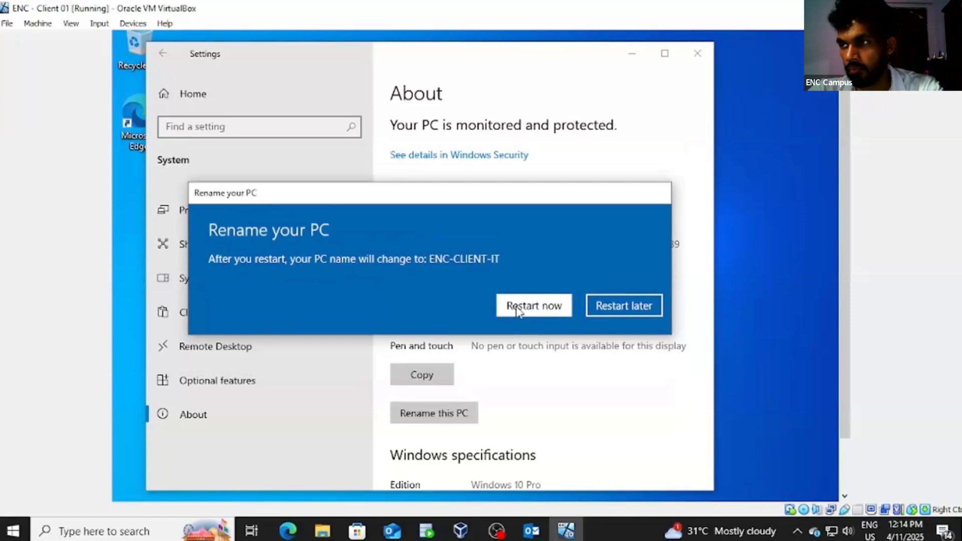
pyautogui.click(517, 307)
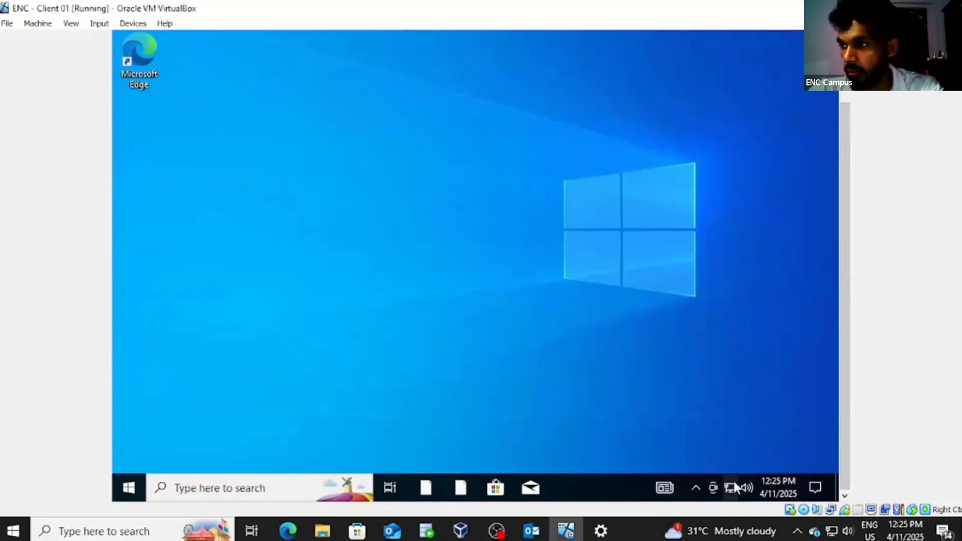
# Step: Open the Ethernet adapter's Properties on Client 01 and select Internet Protocol Version 4
pyautogui.click(732, 488)
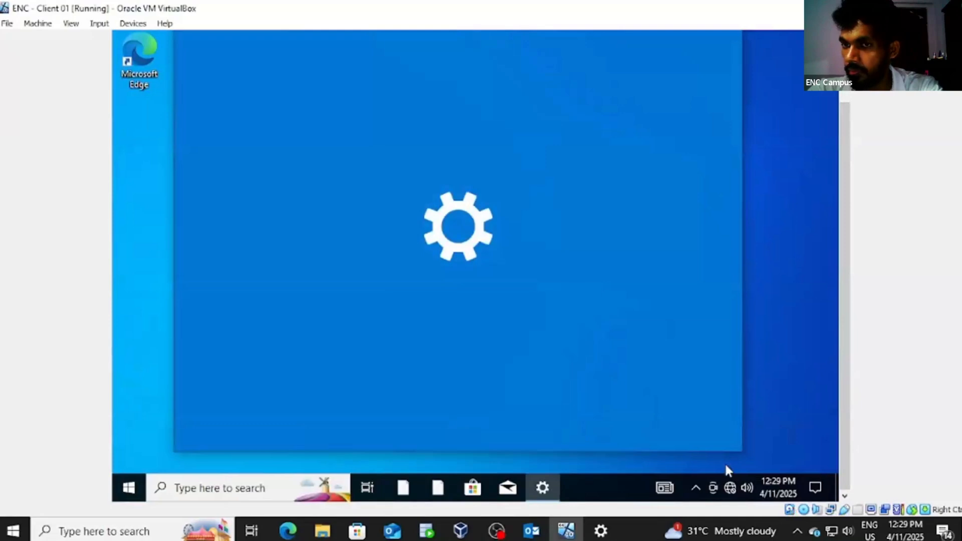
pyautogui.scroll(-3, 734, 173)
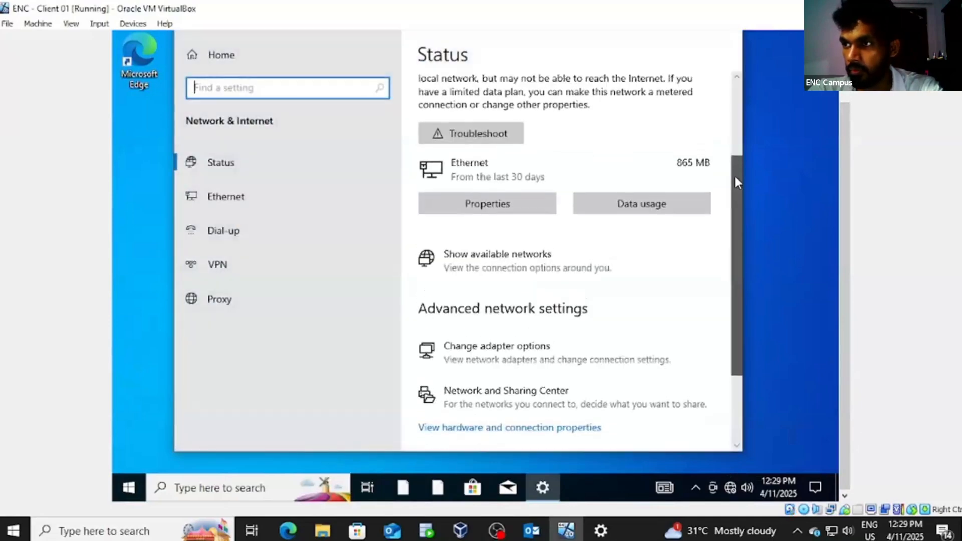
pyautogui.click(495, 352)
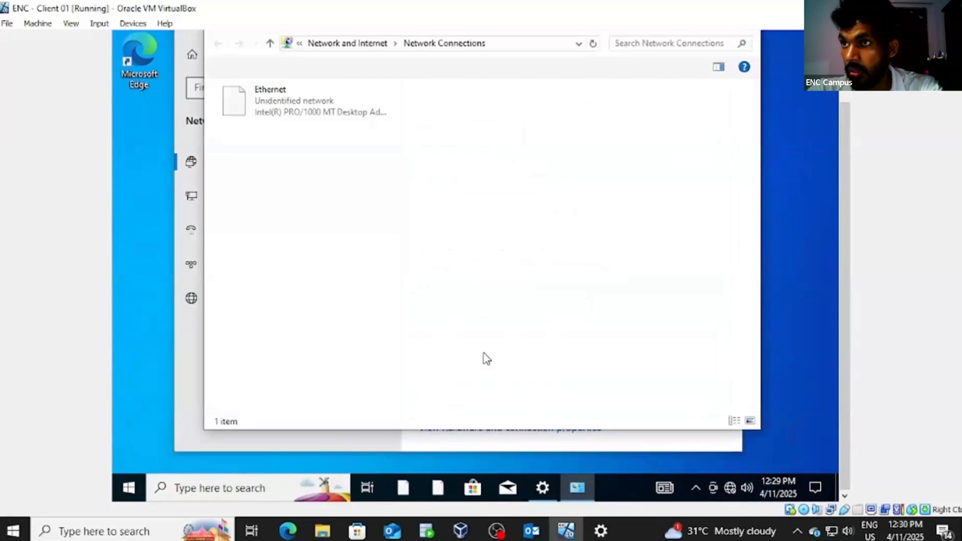
pyautogui.click(269, 105)
pyautogui.rightClick(268, 104)
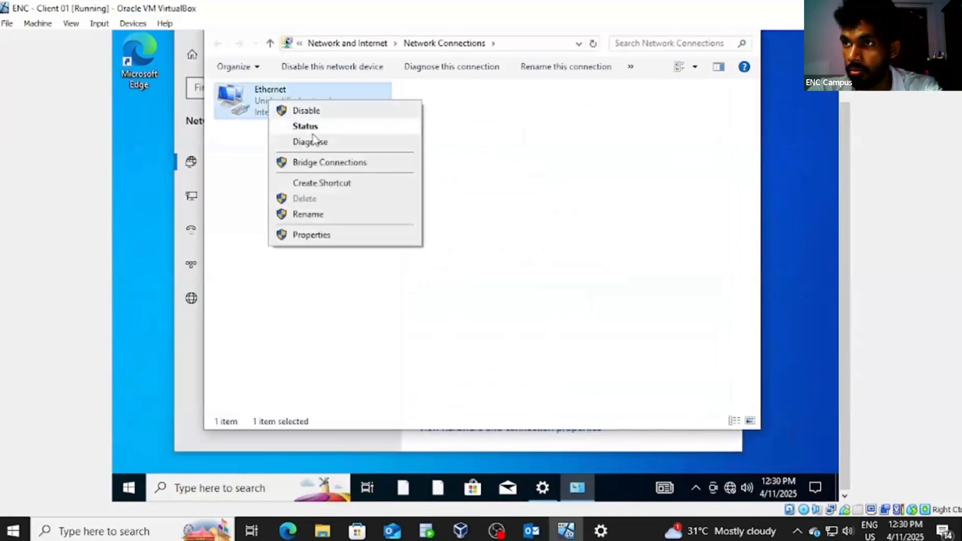
pyautogui.click(316, 236)
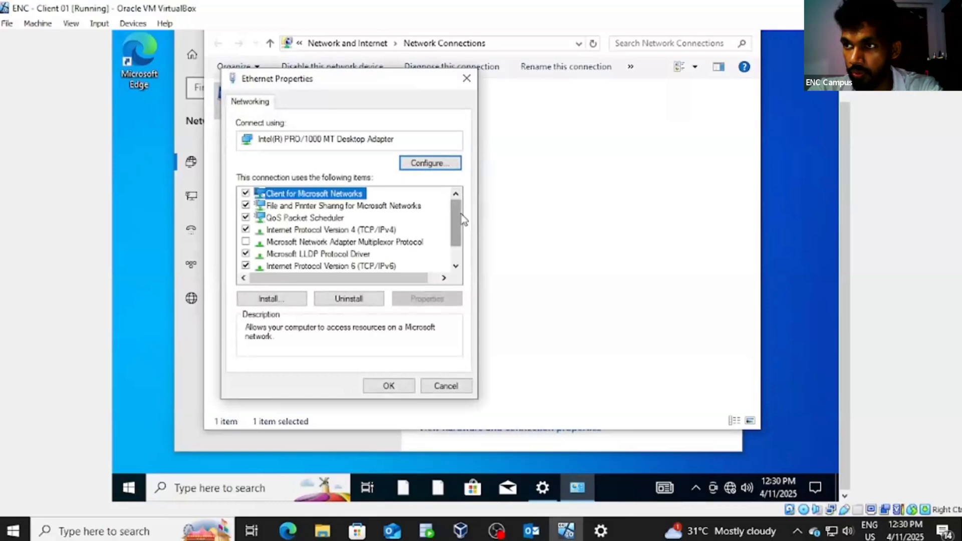
pyautogui.click(276, 232)
# Step: Set a static IPv4 address of 192.168.1.9 with subnet mask 255.255.255.0 and confirm
pyautogui.doubleClick(354, 234)
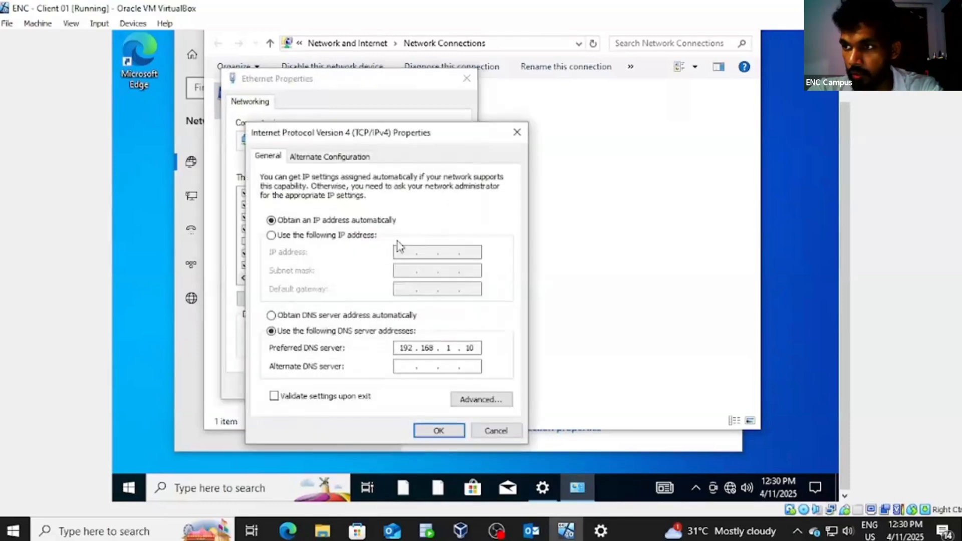
pyautogui.click(272, 236)
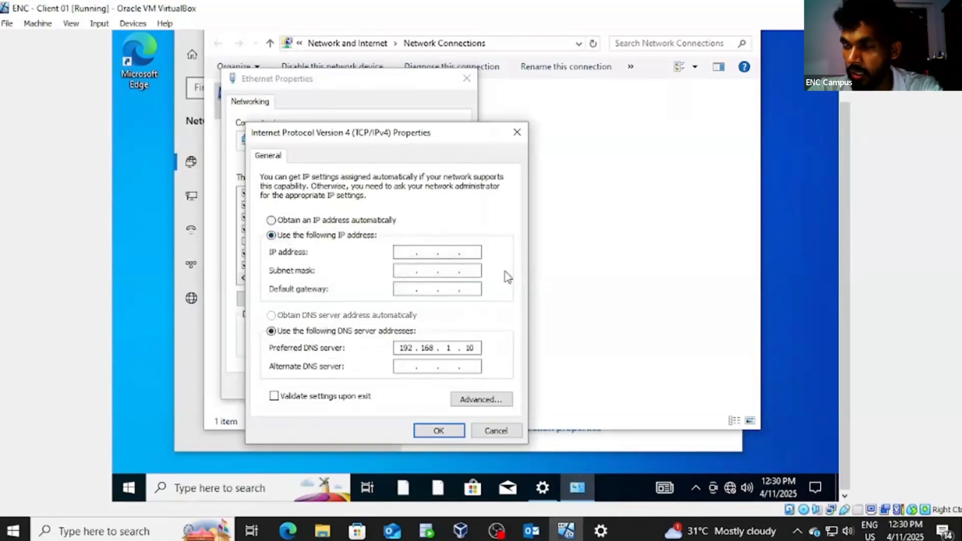
pyautogui.write('192 . ')
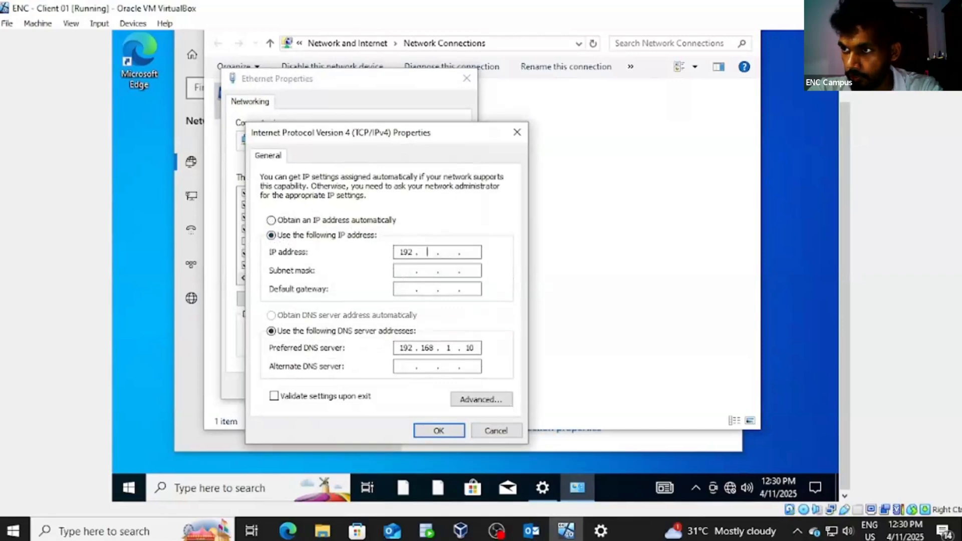
pyautogui.write('16 ')
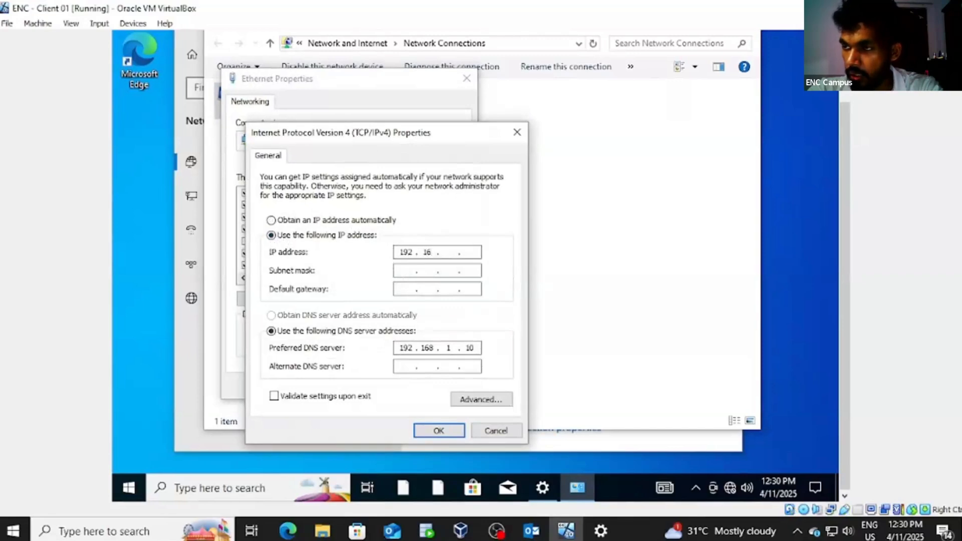
pyautogui.write('8 . ')
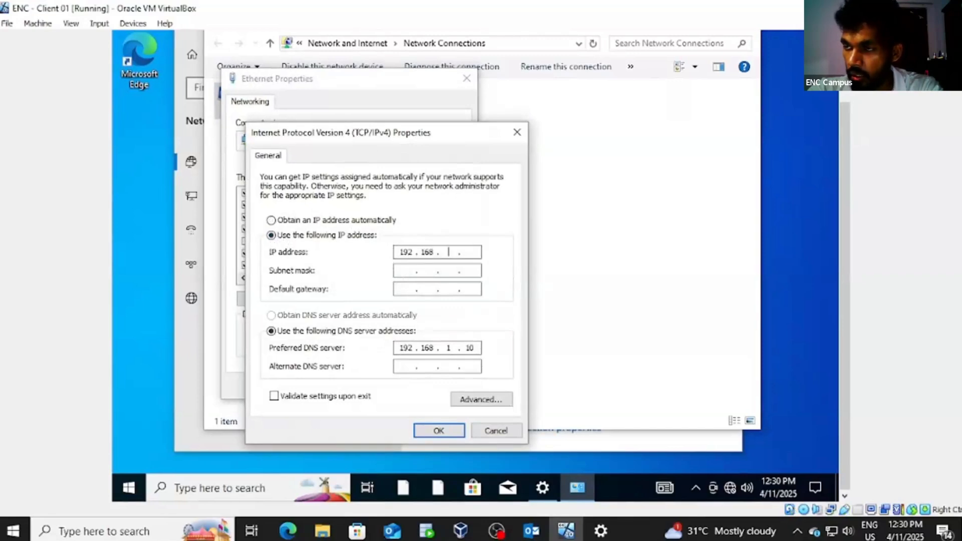
pyautogui.write('1')
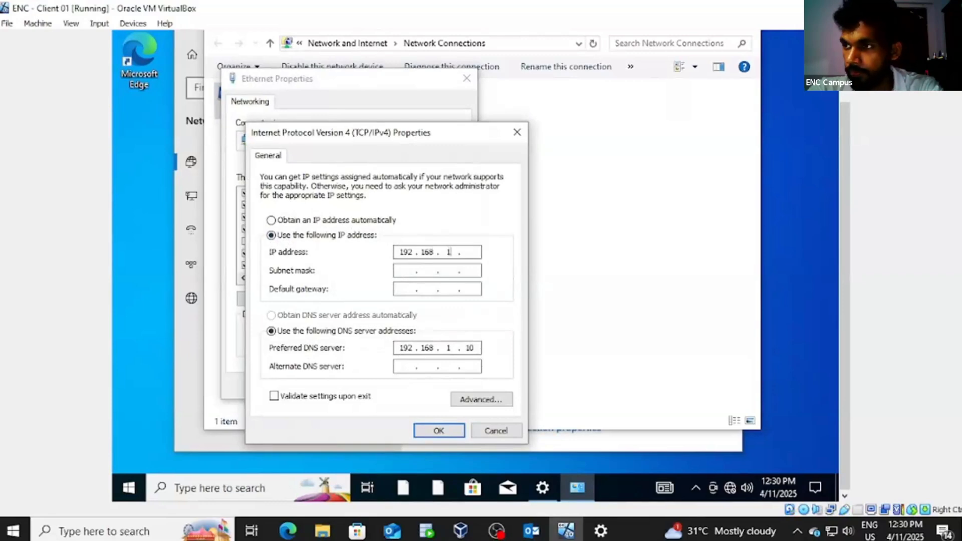
pyautogui.click(469, 251)
pyautogui.write('9')
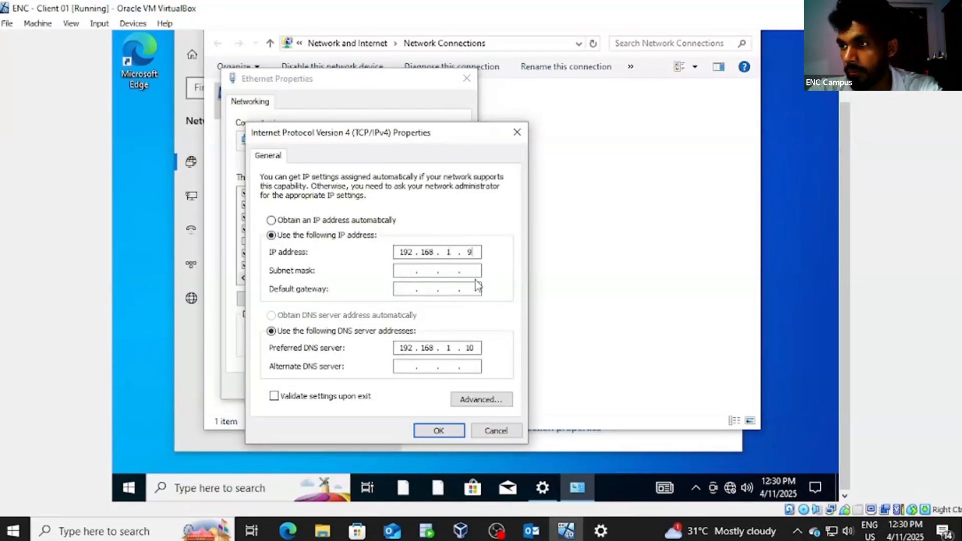
pyautogui.press('Tab')
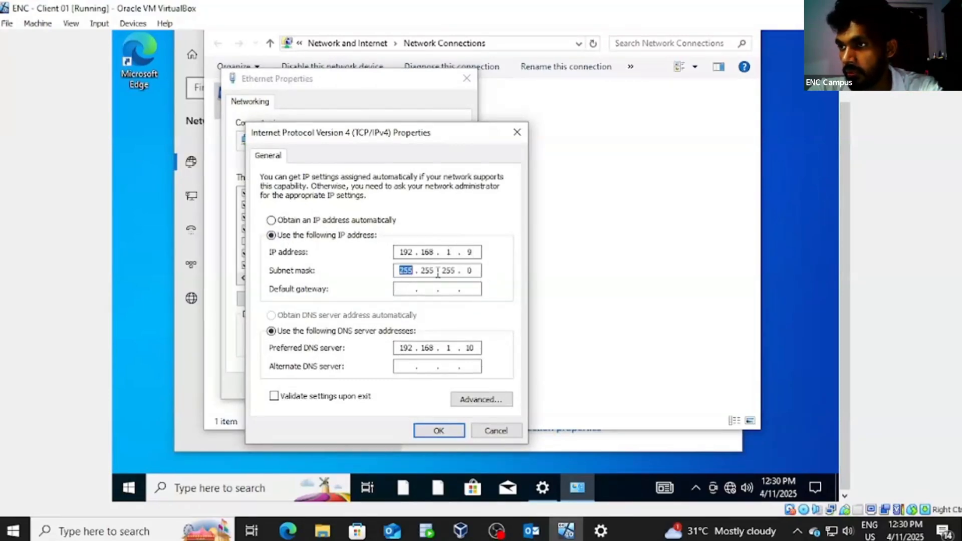
pyautogui.click(449, 432)
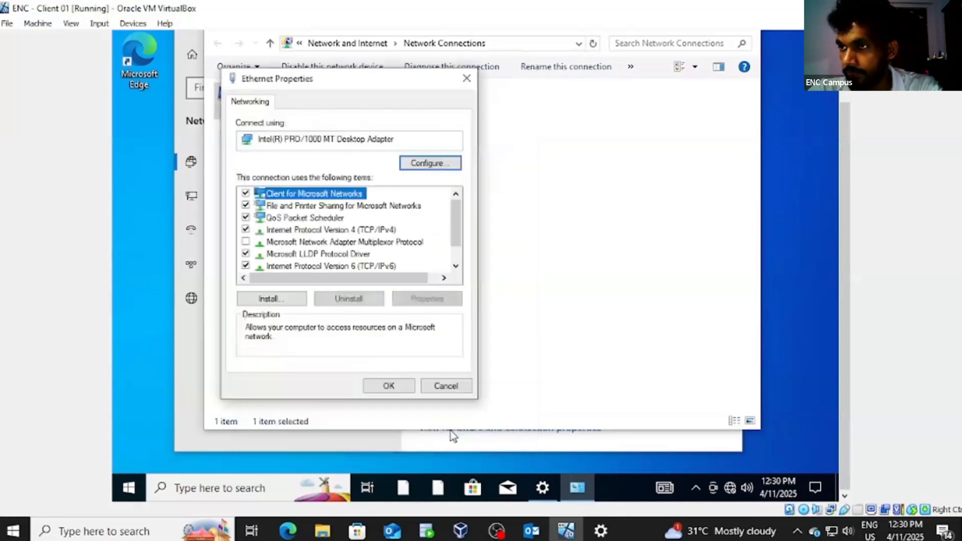
# Step: Apply the Ethernet properties and check the Ethernet connection's status
pyautogui.click(391, 385)
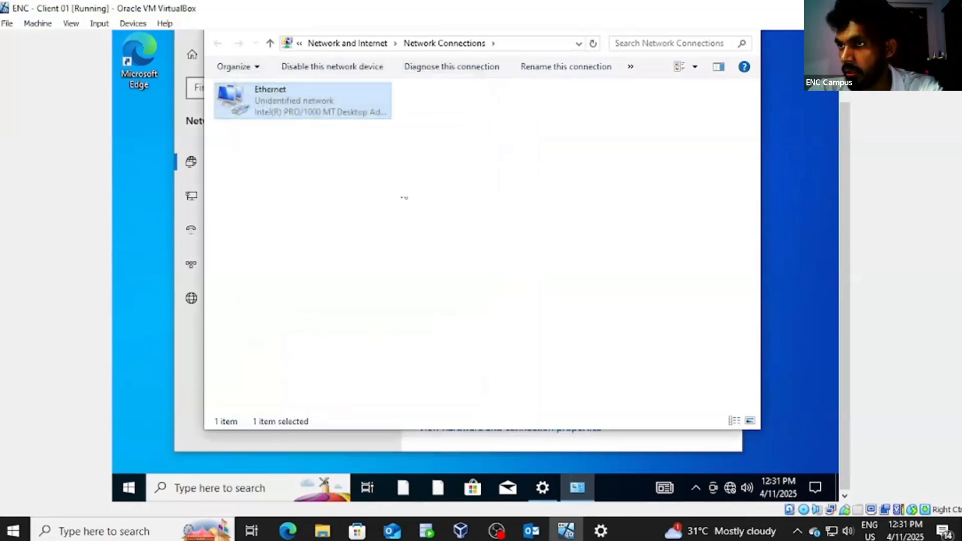
pyautogui.doubleClick(321, 105)
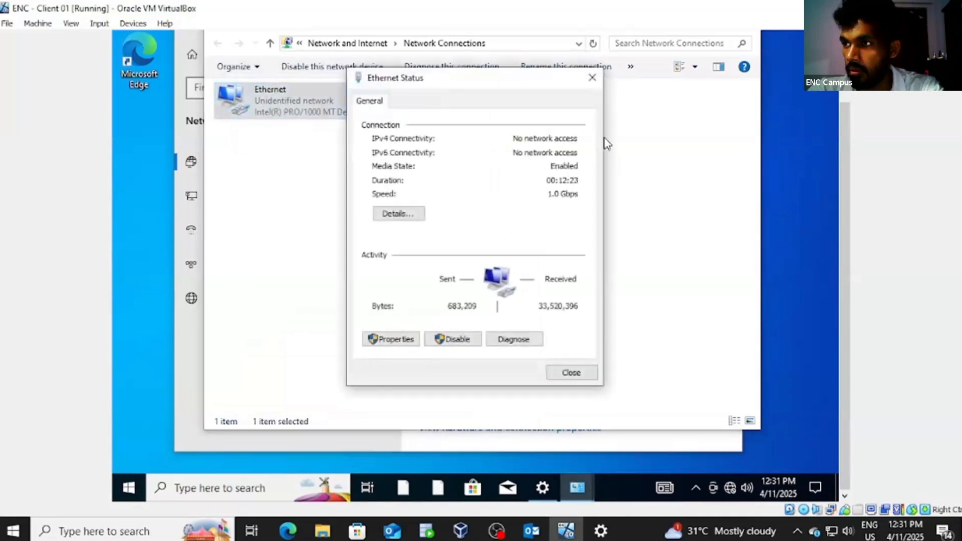
pyautogui.click(592, 78)
# Step: Close the Network Connections and Settings windows and return to the VirtualBox Manager
pyautogui.moveTo(843, 161); pyautogui.dragTo(843, 104)
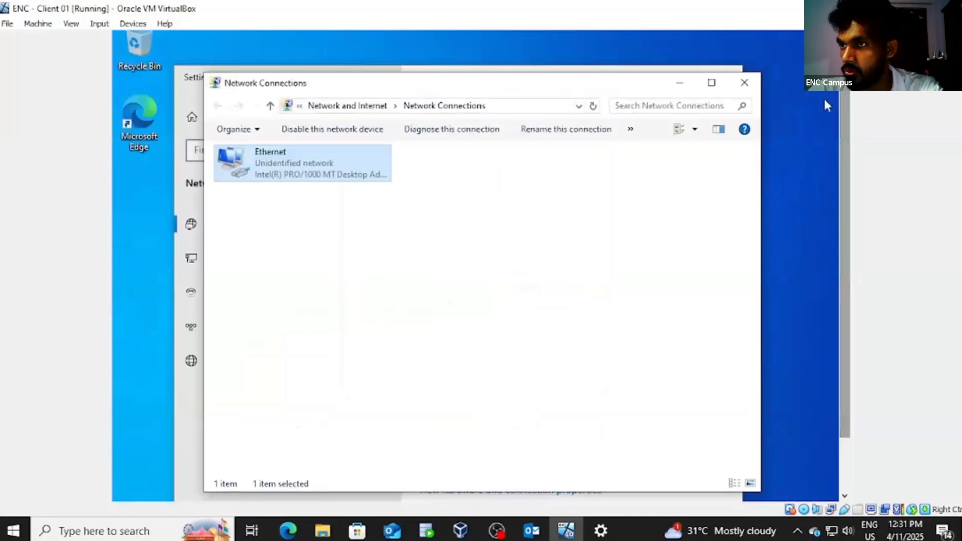
pyautogui.click(744, 82)
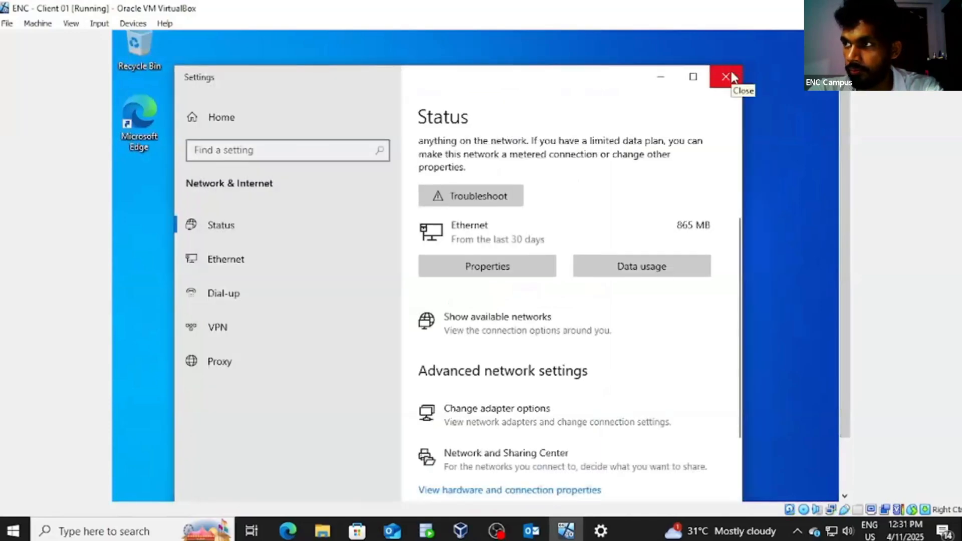
pyautogui.click(731, 78)
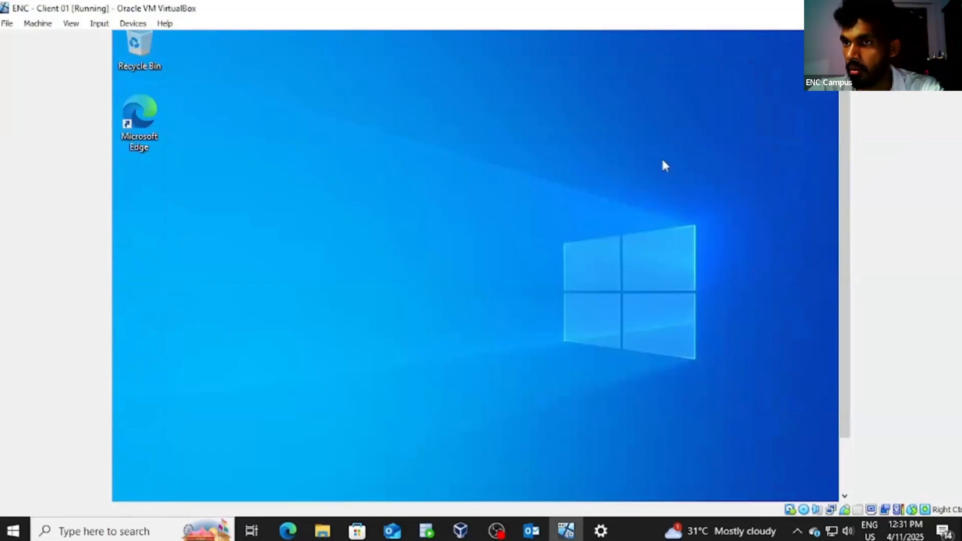
pyautogui.click(460, 530)
pyautogui.rightClick(149, 128)
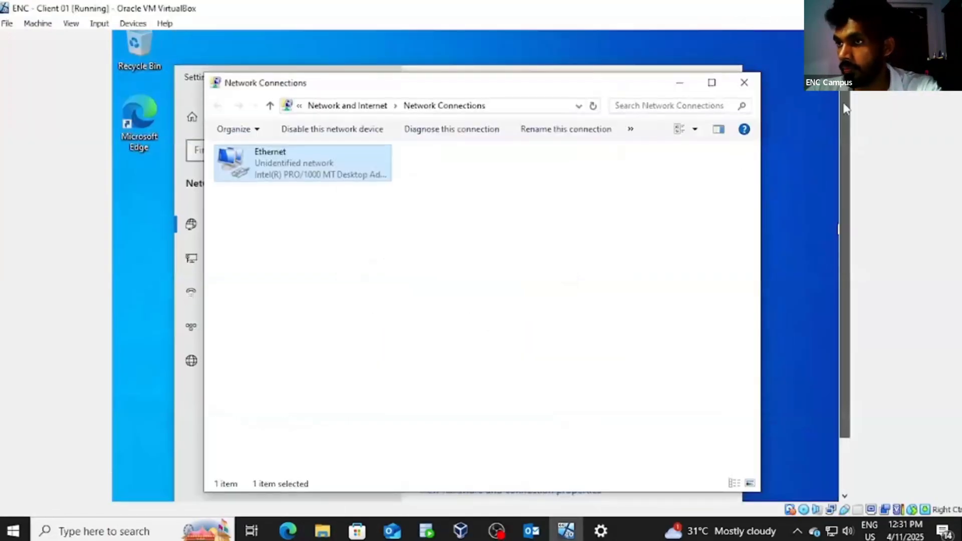
pyautogui.click(745, 82)
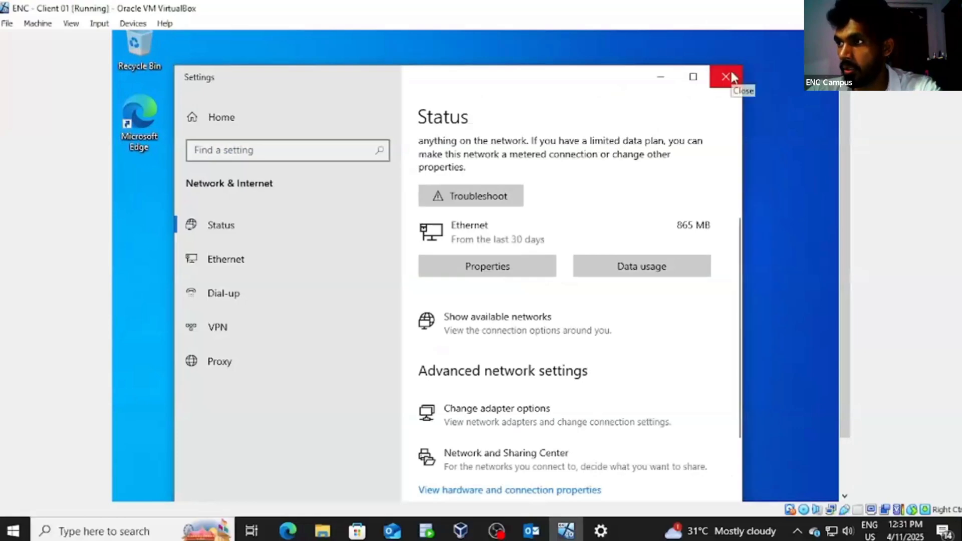
pyautogui.click(731, 78)
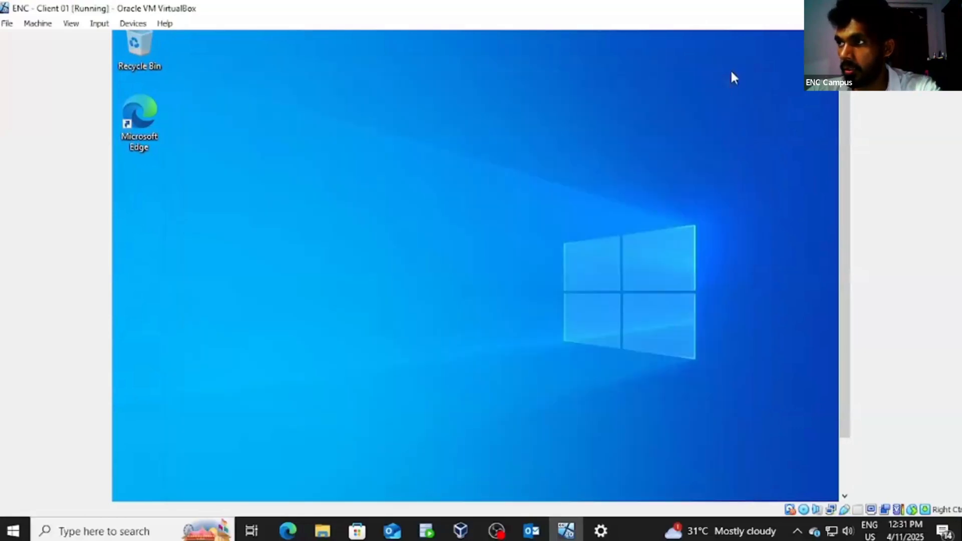
pyautogui.click(882, 8)
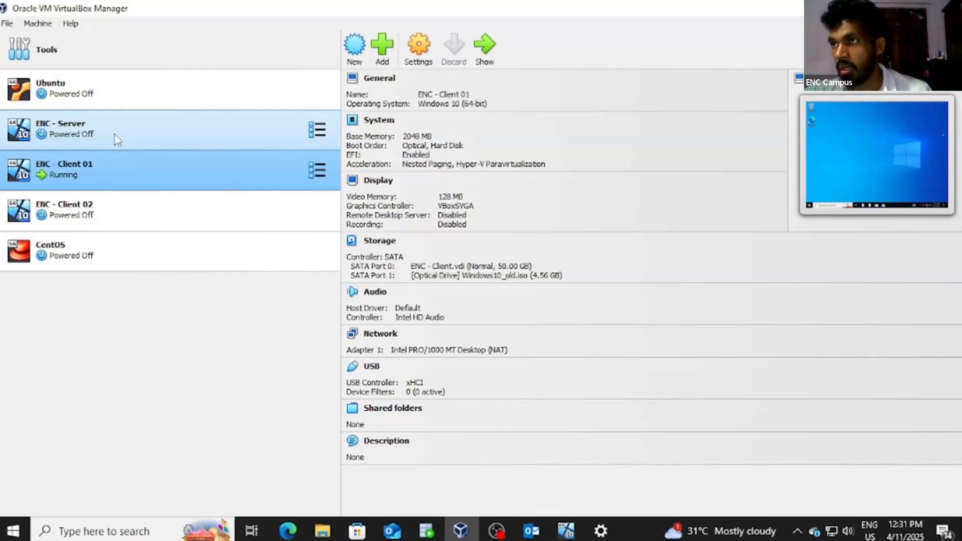
# Step: Start ENC - Server with Headless Start, then open Client 01's Start menu
pyautogui.rightClick(149, 130)
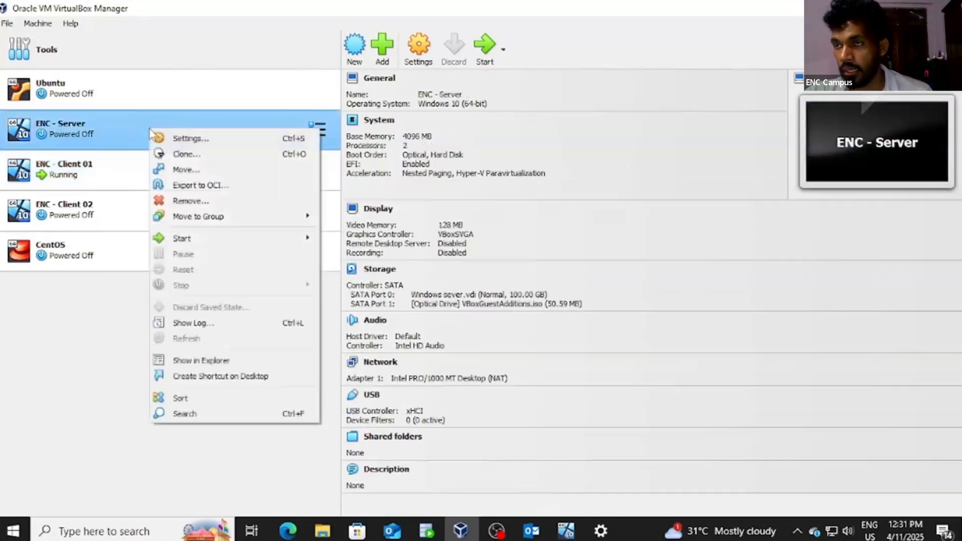
pyautogui.moveTo(230, 239)
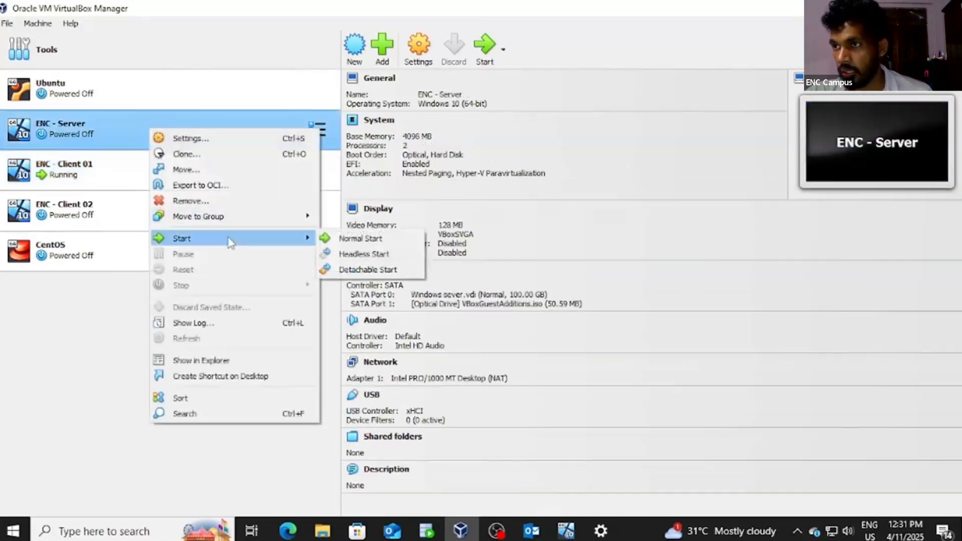
pyautogui.click(352, 255)
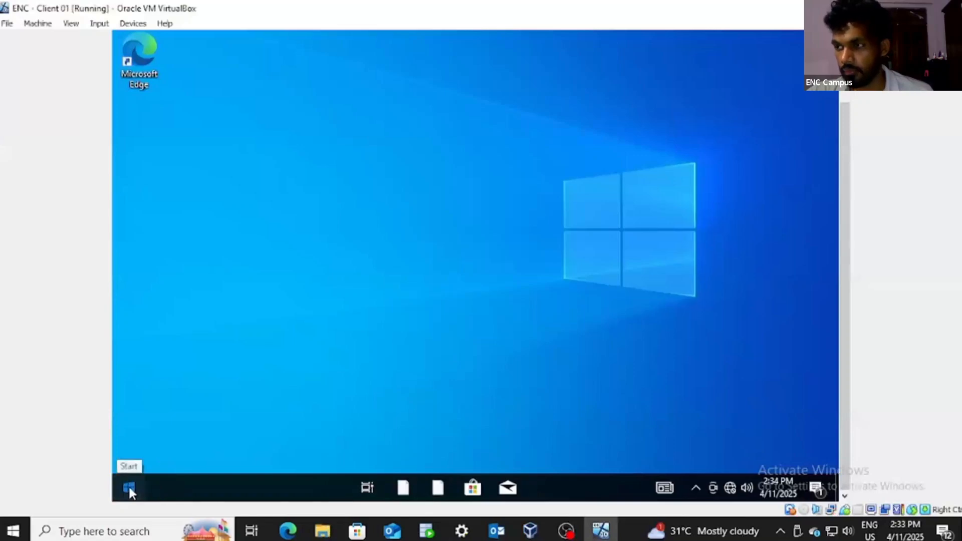
pyautogui.click(129, 487)
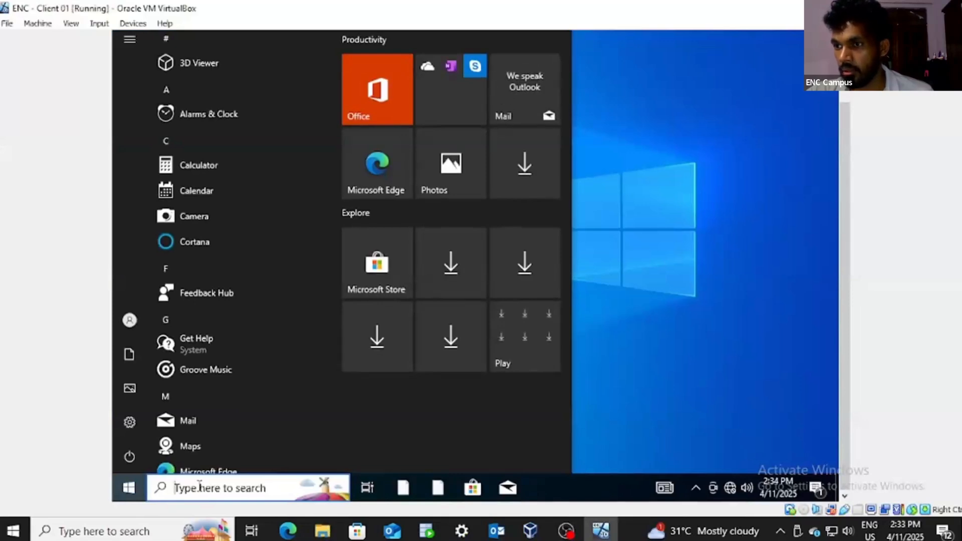
# Step: Search for Command Prompt on Client 01 and launch it
pyautogui.write('dmd')
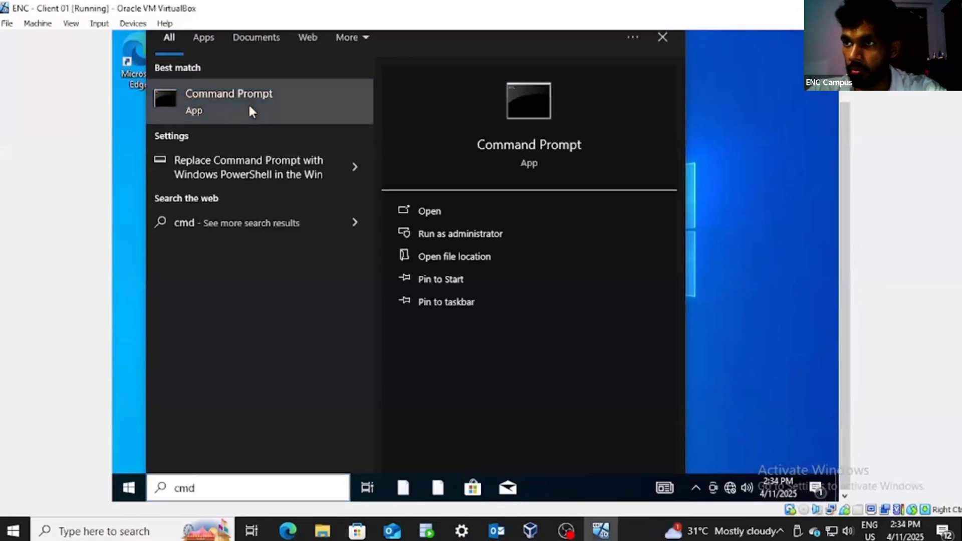
pyautogui.click(250, 107)
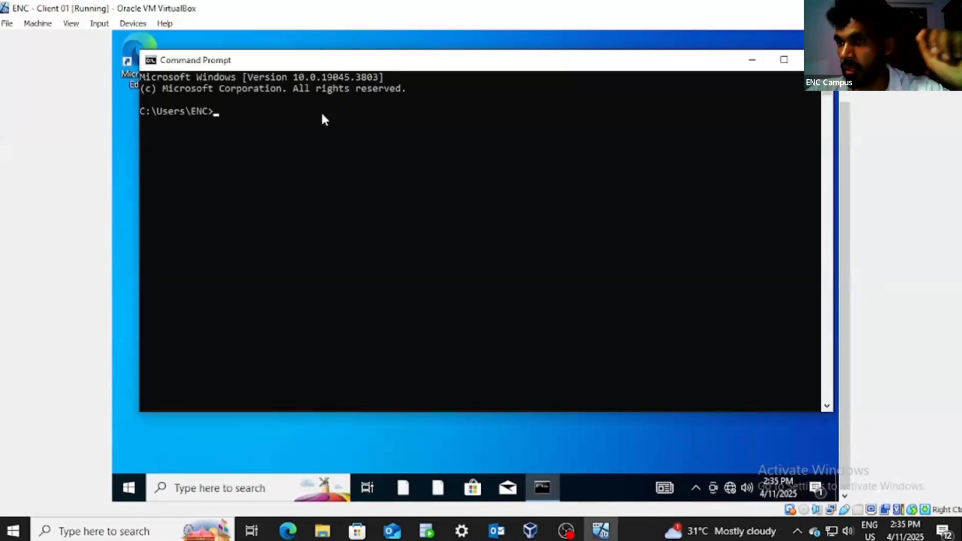
# Step: Run 'ping 192.168.1.10' in Command Prompt to test connectivity to the server
pyautogui.write('pin')
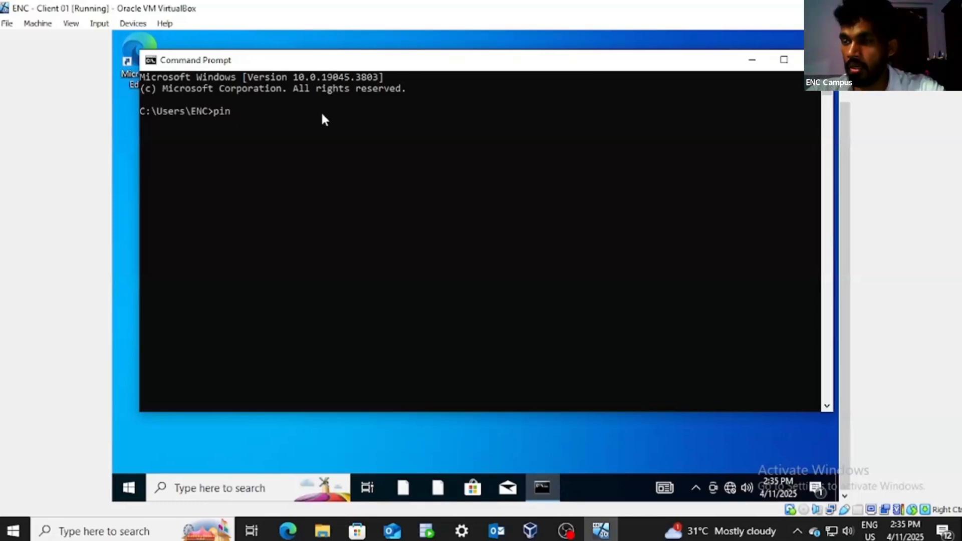
pyautogui.write('g 1')
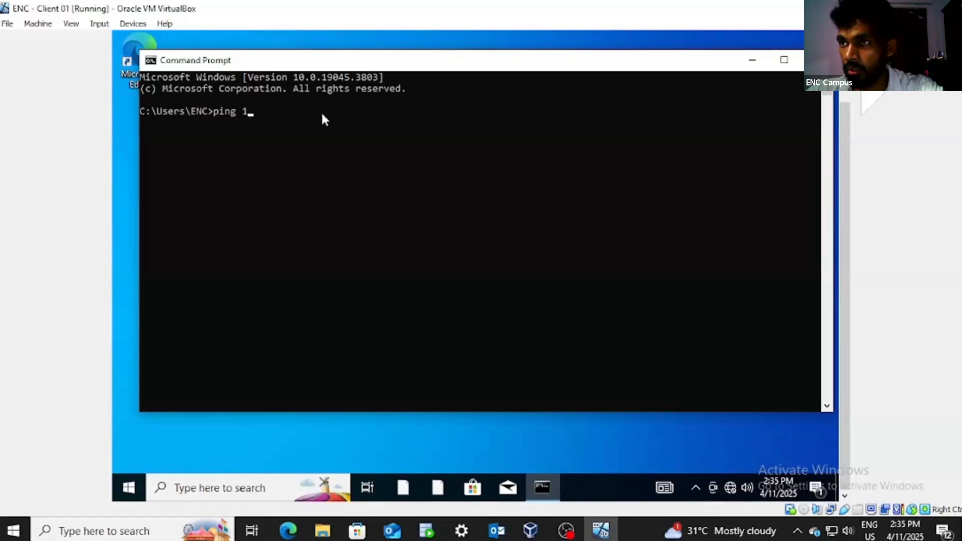
pyautogui.write('92')
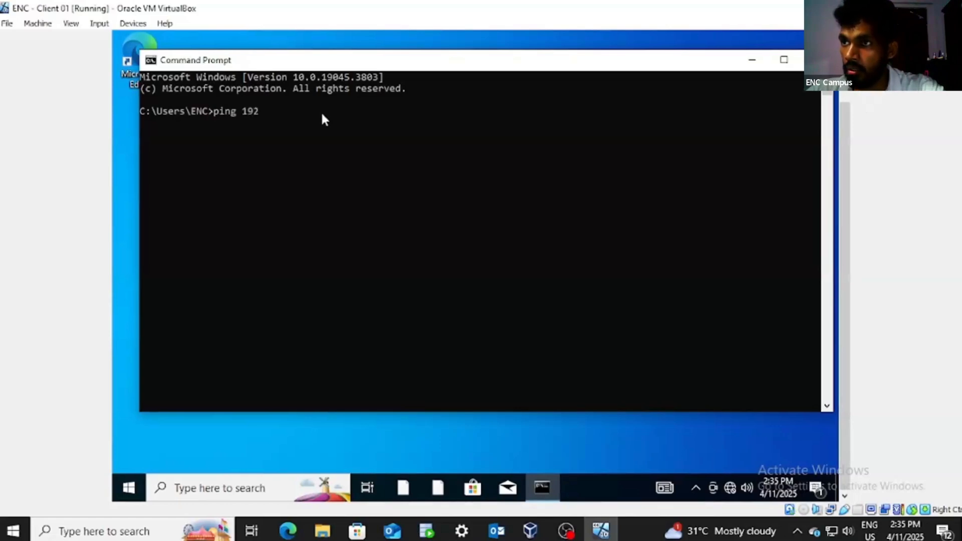
pyautogui.write('.168.')
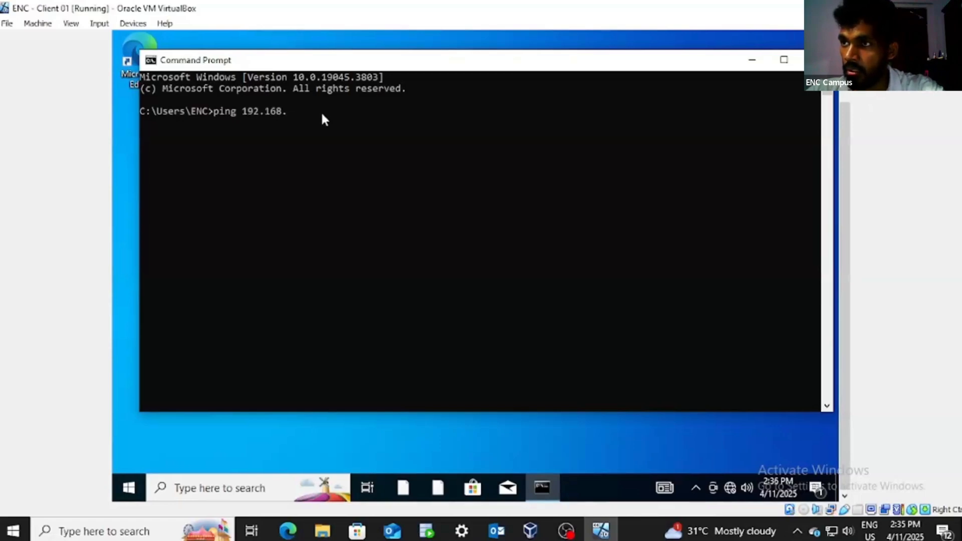
pyautogui.write('1.1')
pyautogui.write('0')
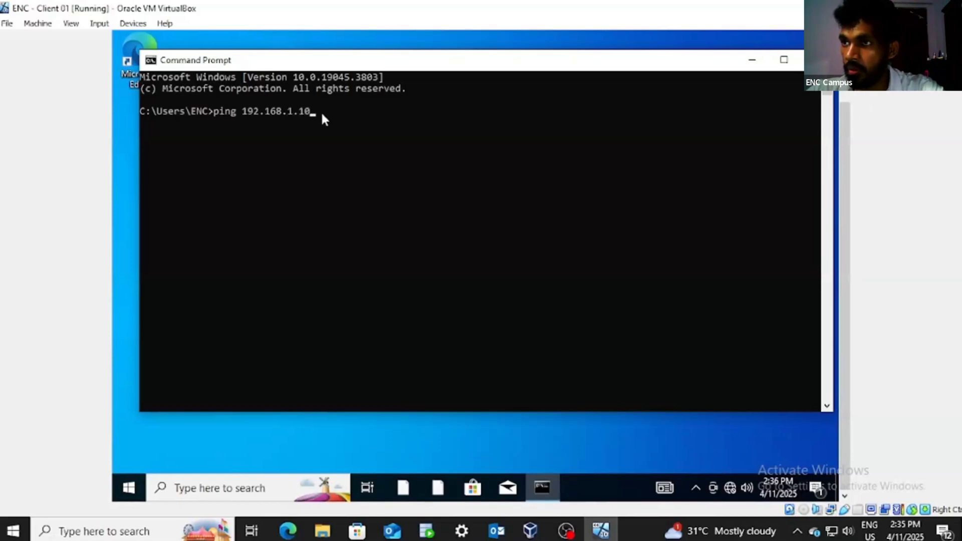
pyautogui.press('Return')
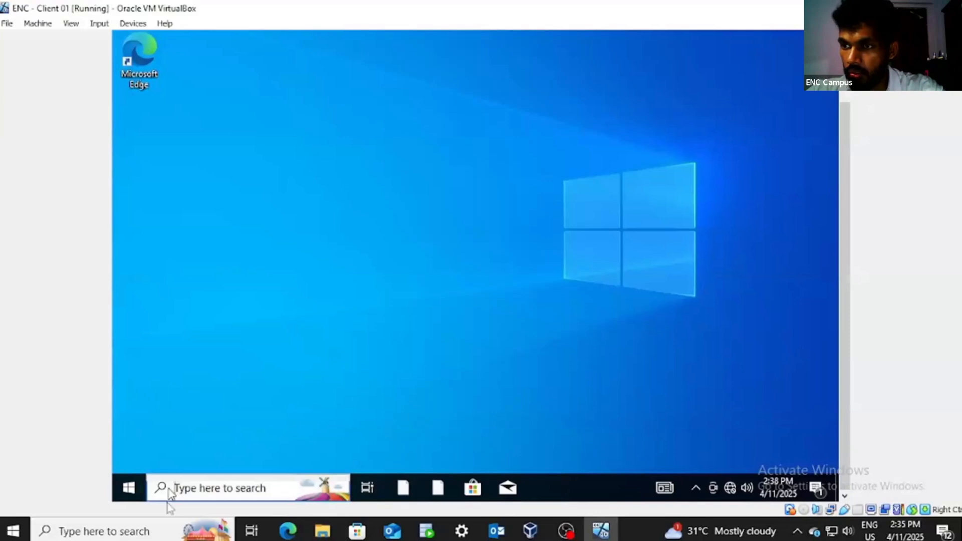
# Step: Search for 'pc' and open This PC's Properties on Client 01
pyautogui.click(169, 492)
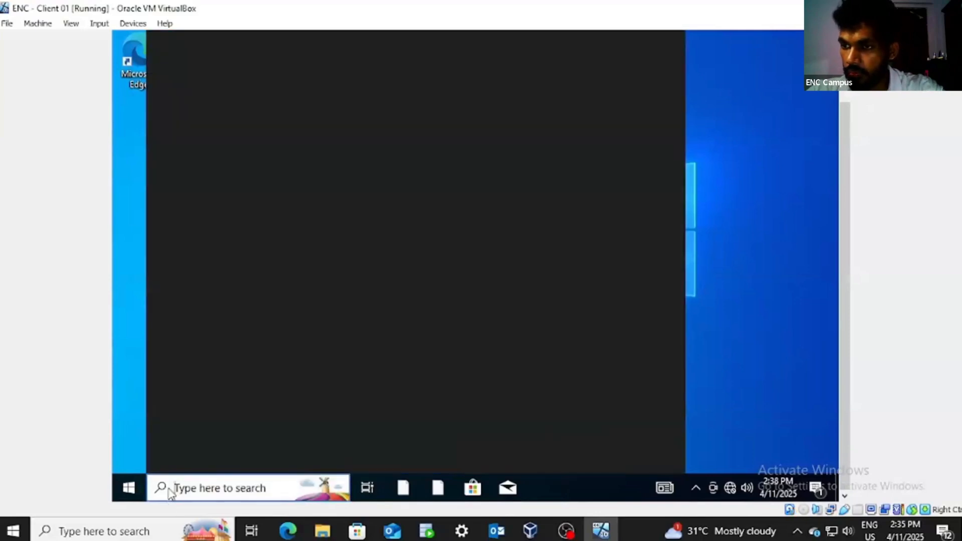
pyautogui.write('p')
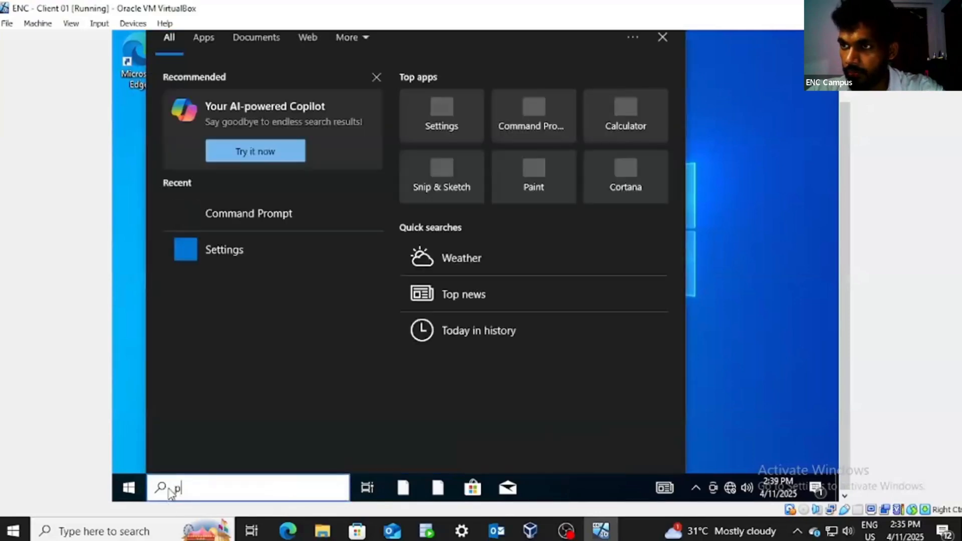
pyautogui.write('c')
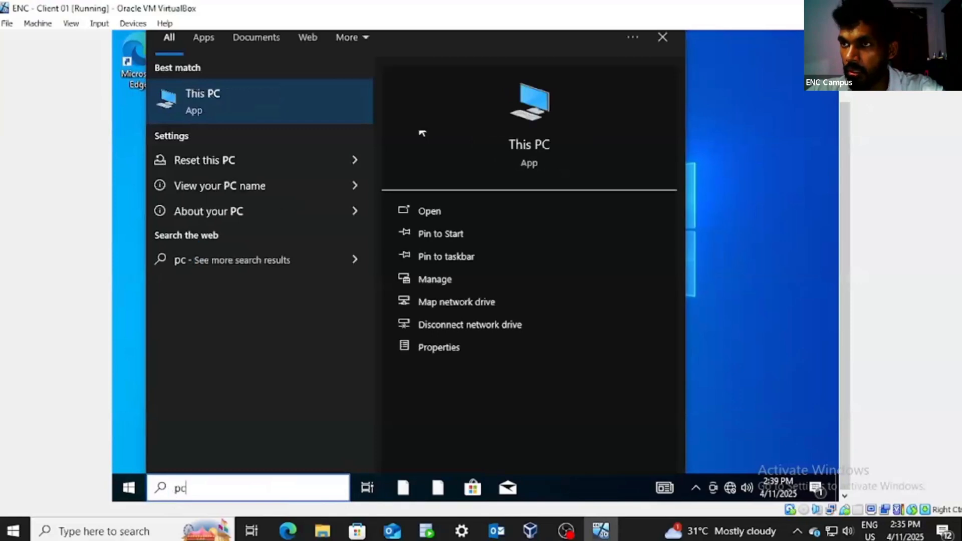
pyautogui.rightClick(271, 96)
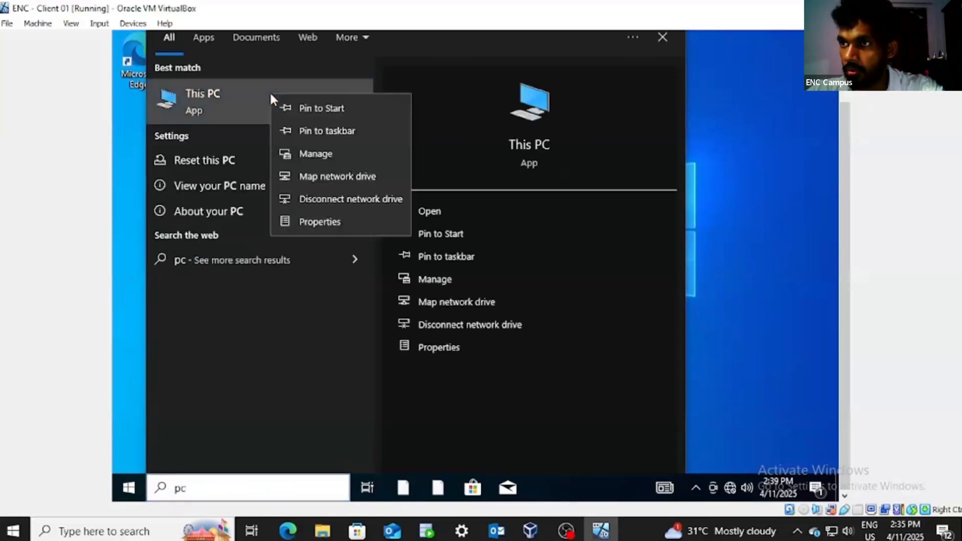
pyautogui.click(345, 222)
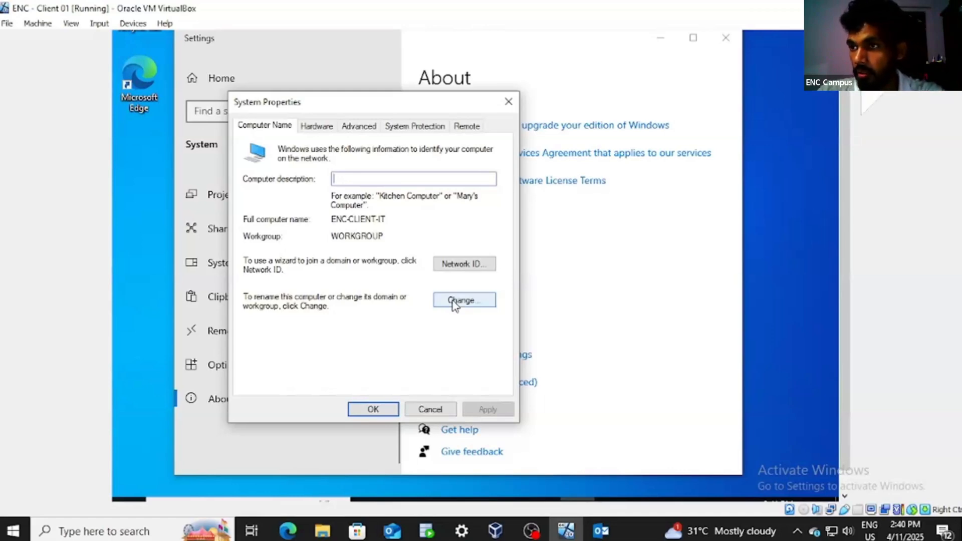
# Step: Change ENC-CLIENT-IT from workgroup to domain entech.local and confirm
pyautogui.click(453, 302)
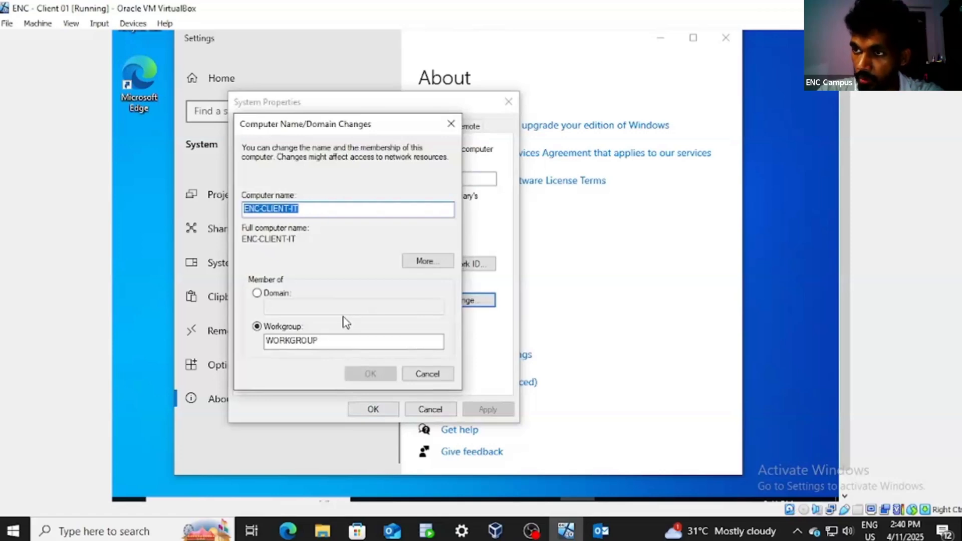
pyautogui.click(267, 296)
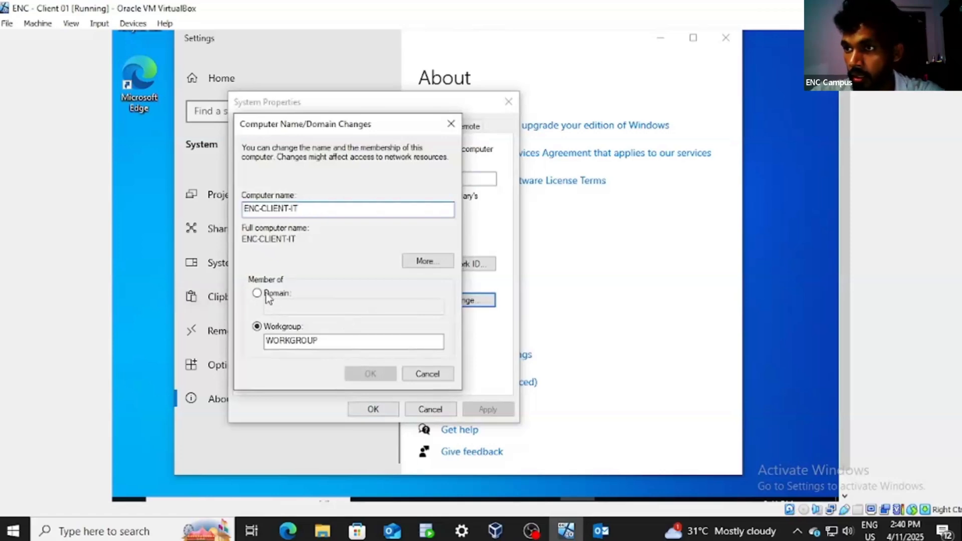
pyautogui.click(294, 304)
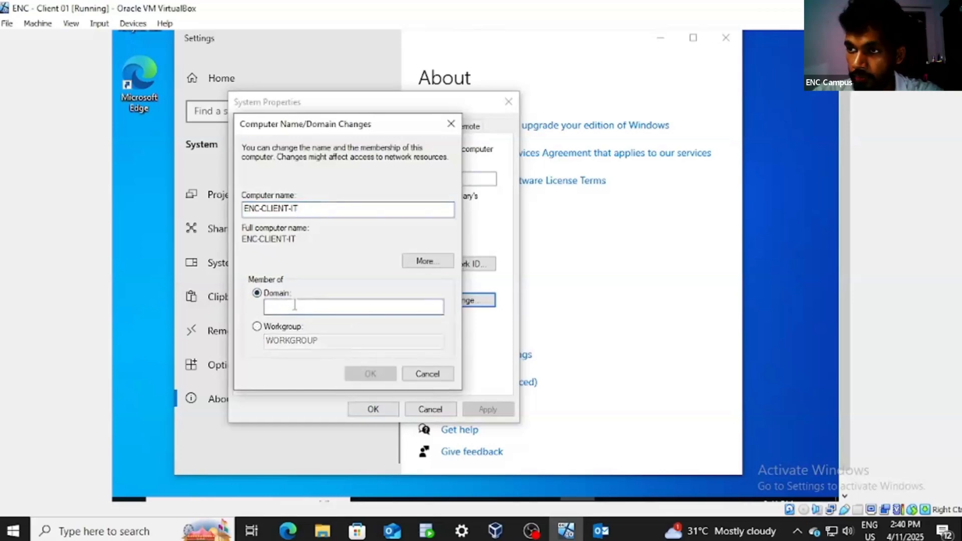
pyautogui.write('e')
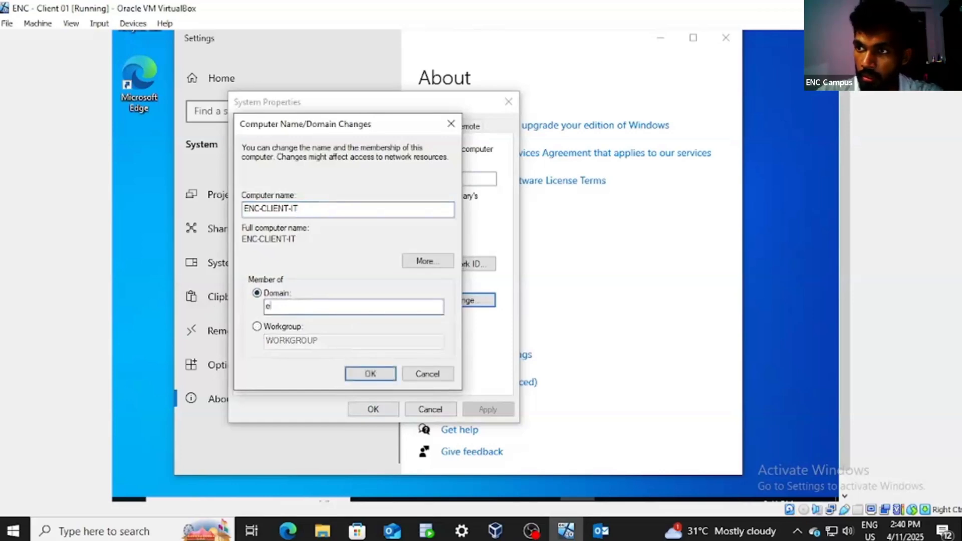
pyautogui.write('ntech.local')
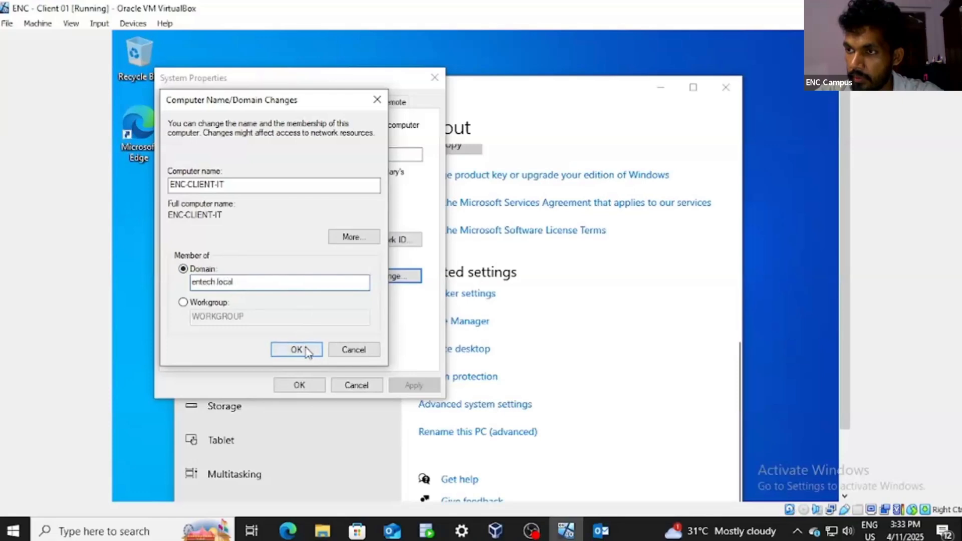
pyautogui.click(299, 349)
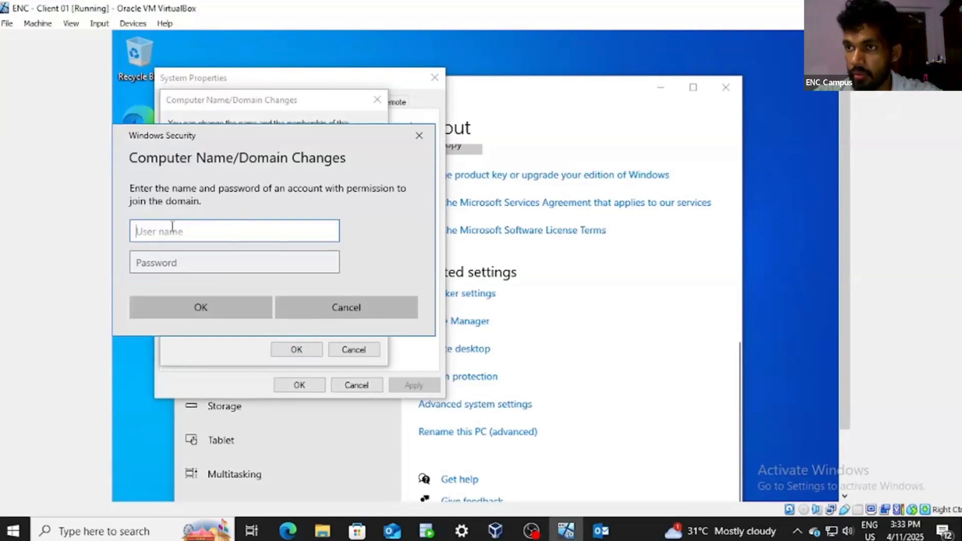
# Step: Enter the entech domain administrator's username and password to authorise the join
pyautogui.write('entech\\Administrator')
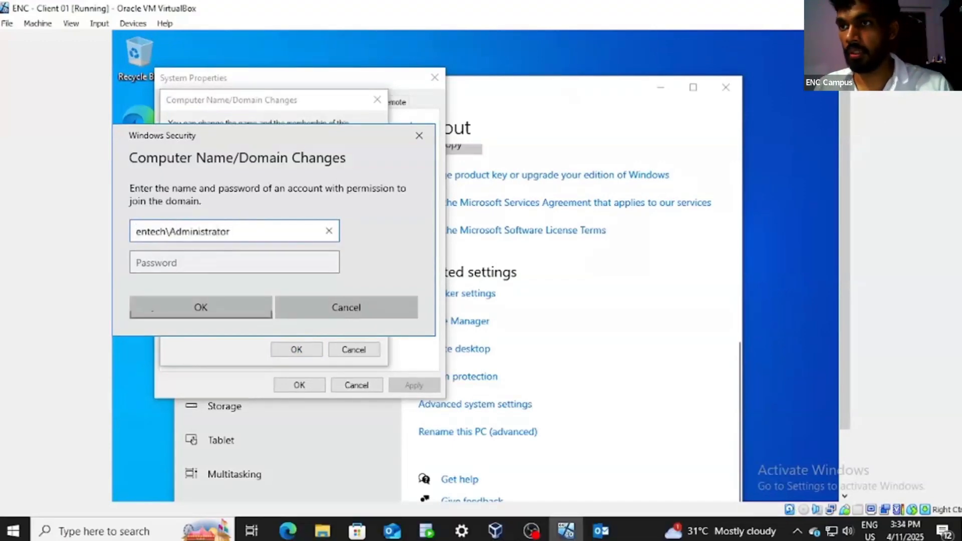
pyautogui.click(189, 264)
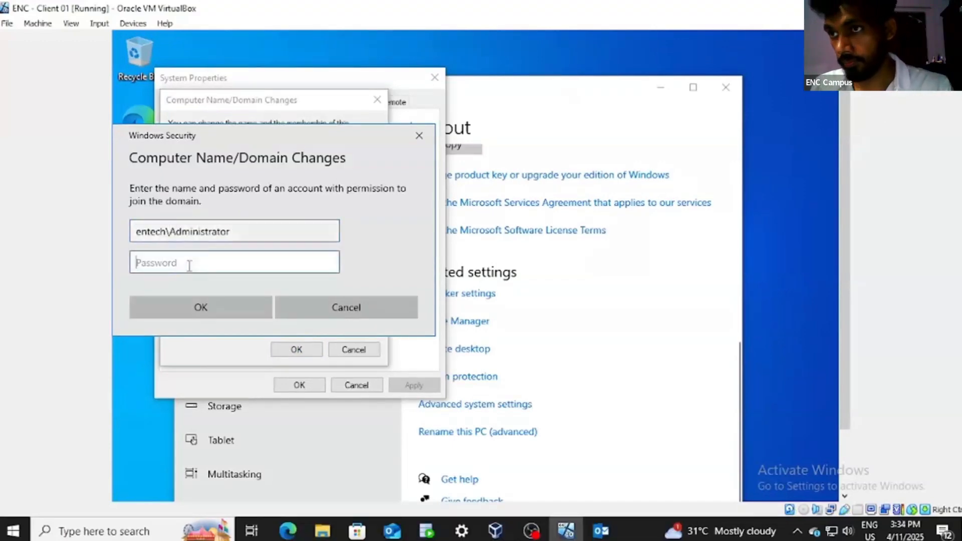
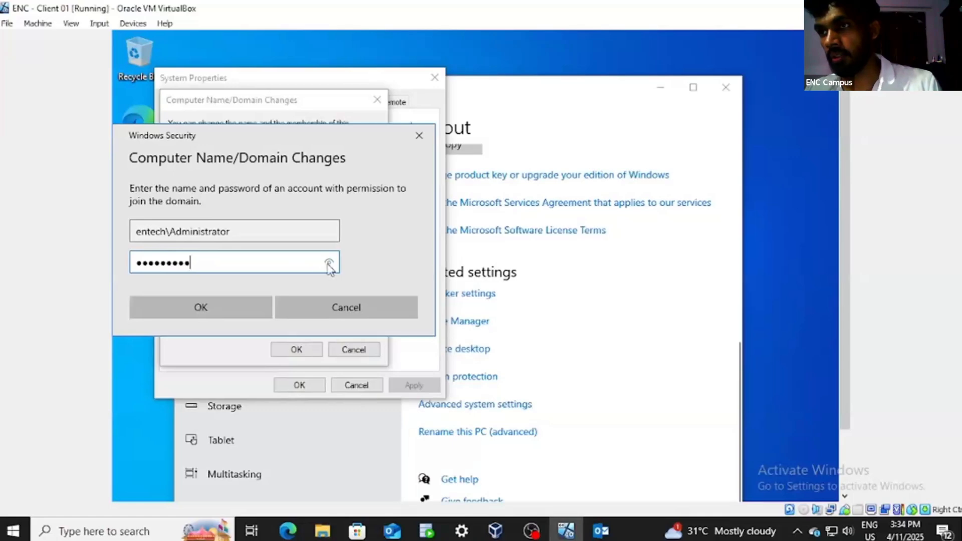
pyautogui.click(207, 304)
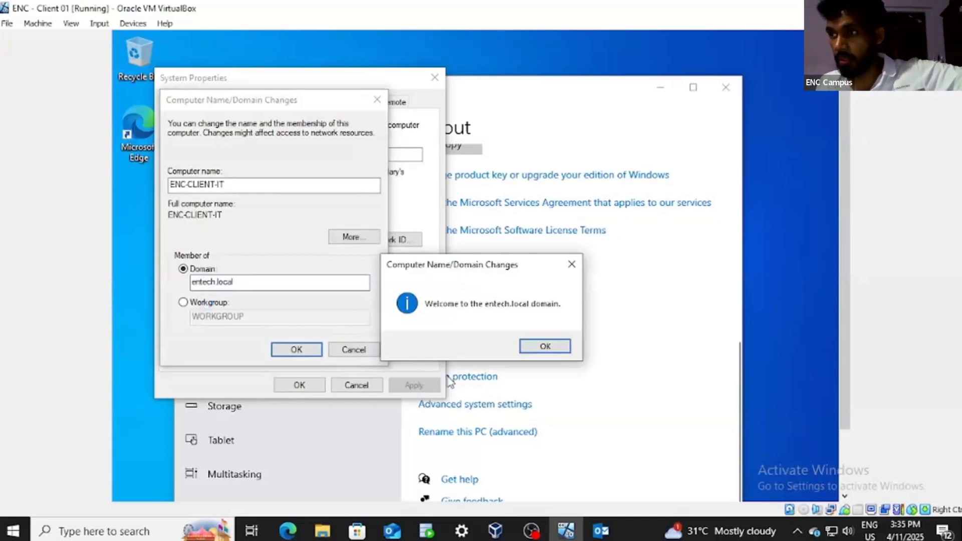
# Step: Dismiss the welcome and restart notices, close System Properties, and restart Client 01 now
pyautogui.click(545, 347)
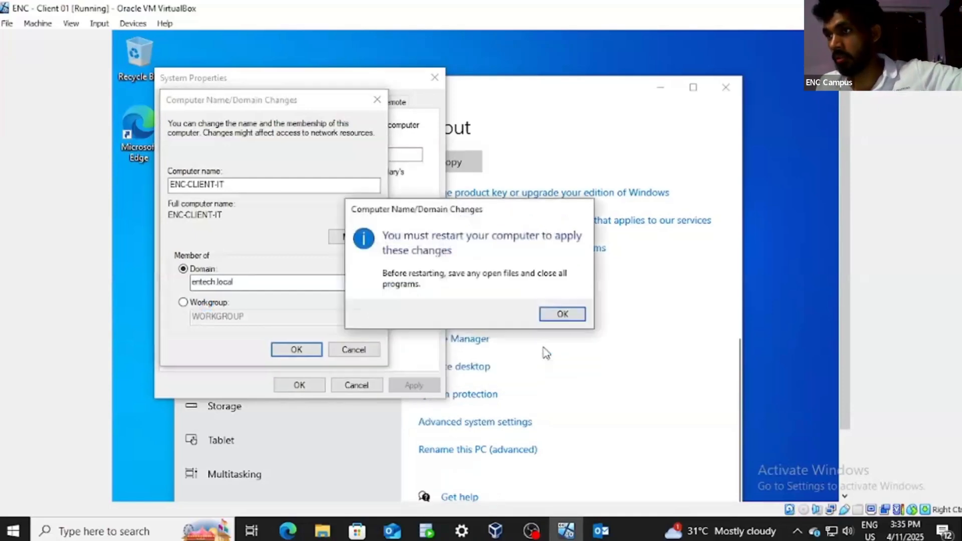
pyautogui.click(567, 320)
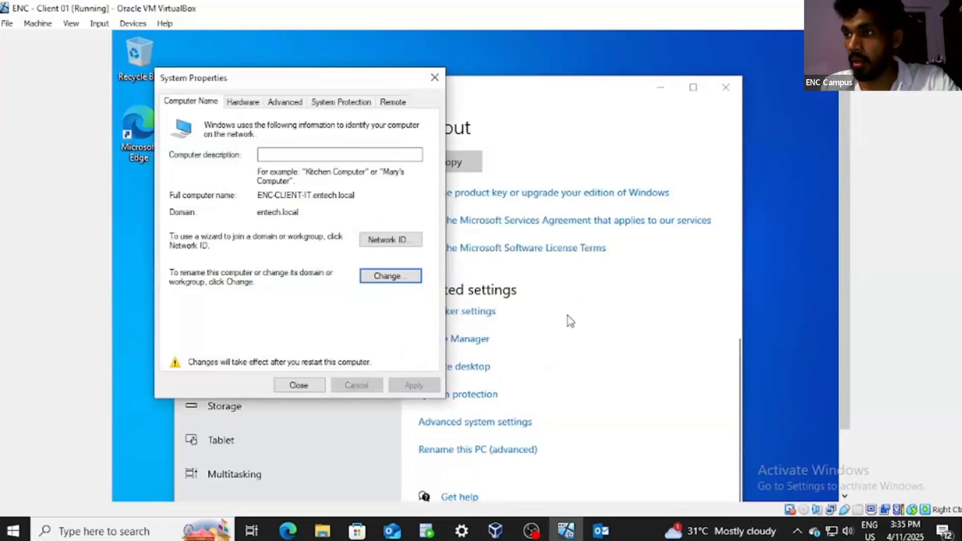
pyautogui.click(436, 81)
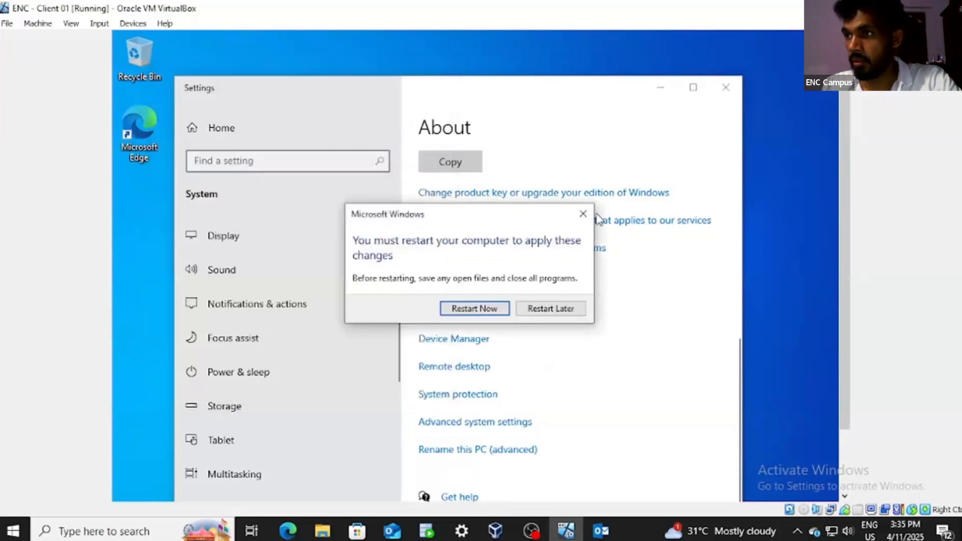
pyautogui.click(484, 311)
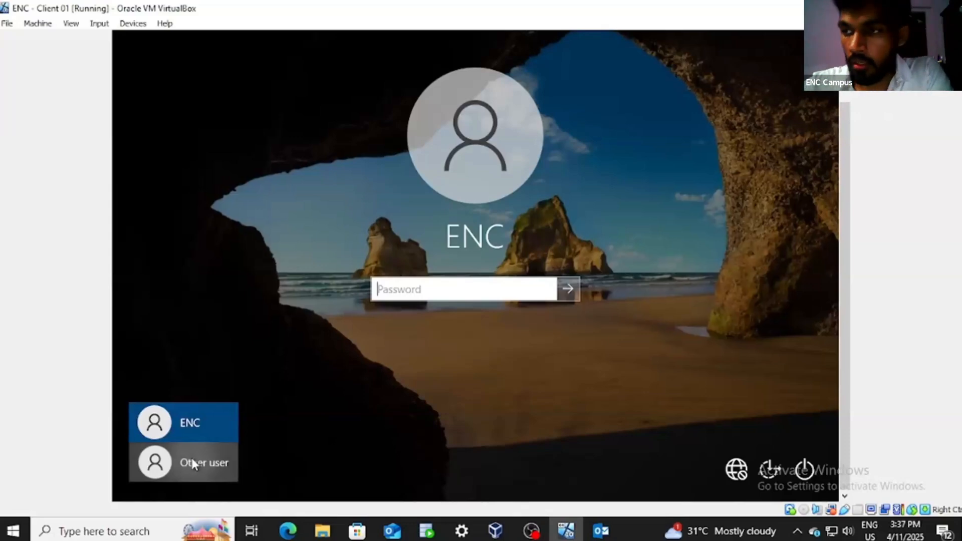
# Step: Under Other user, enter a domain user's entech\ account name and password
pyautogui.click(193, 464)
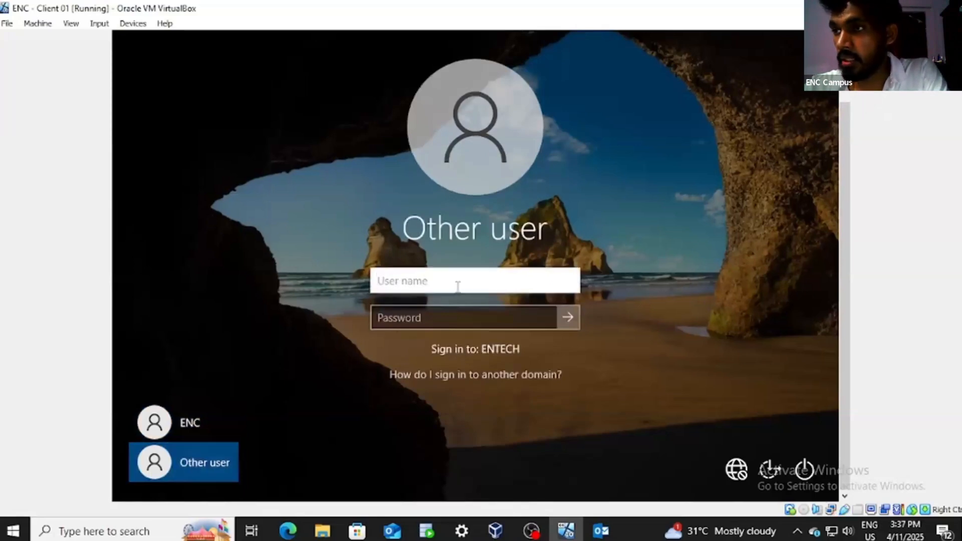
pyautogui.write('entech')
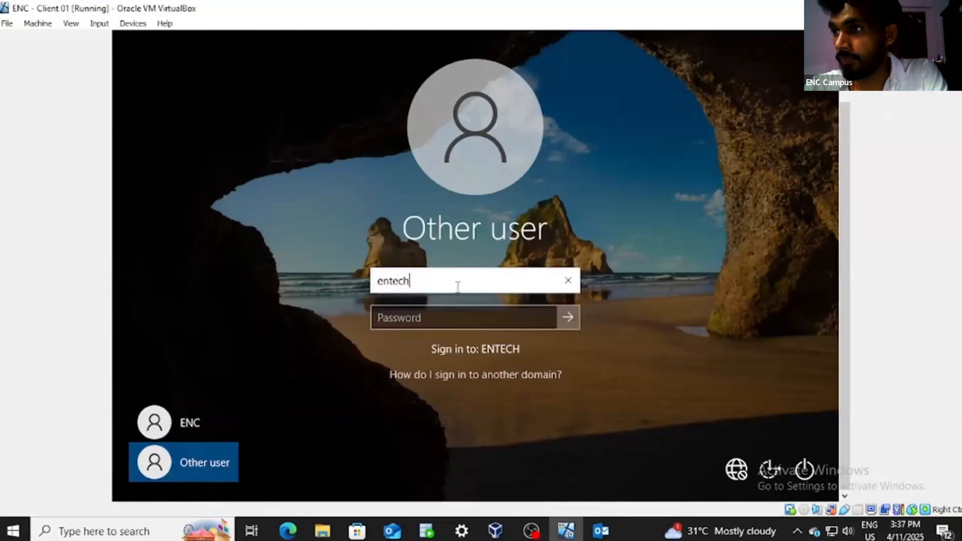
pyautogui.write('\\')
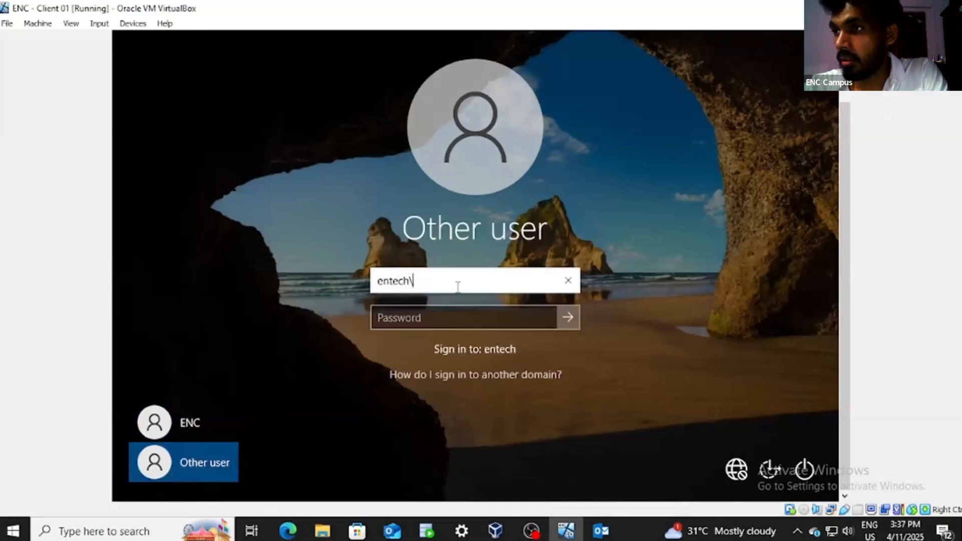
pyautogui.write('Chamindu')
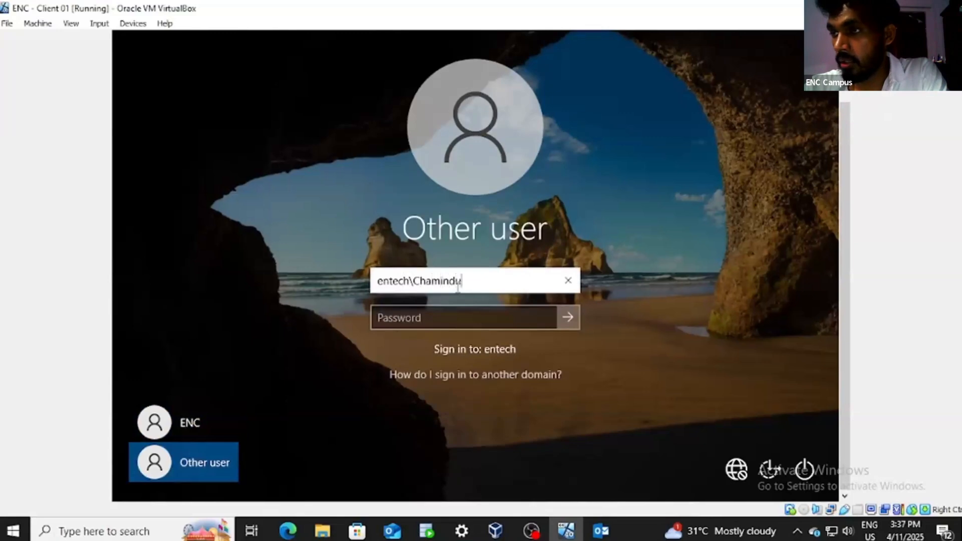
pyautogui.click(432, 315)
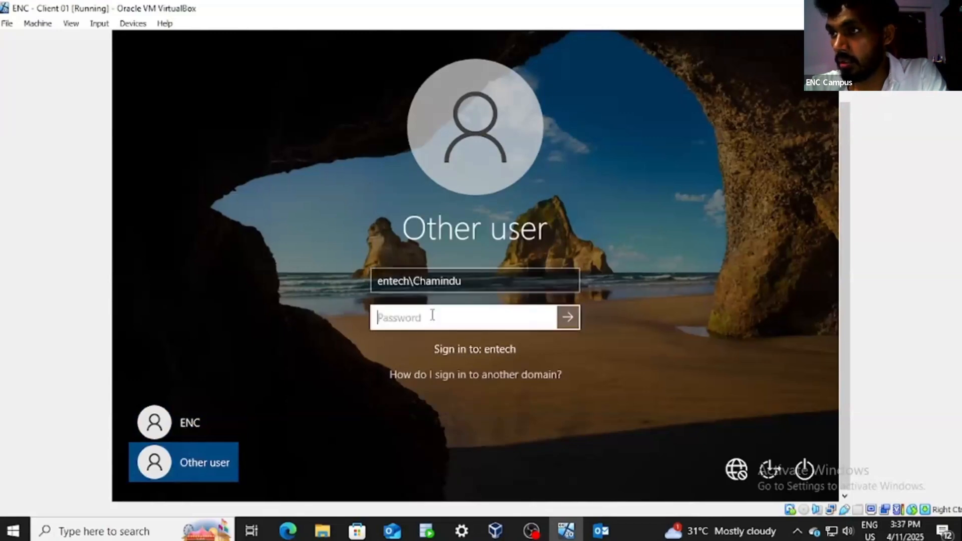
pyautogui.write('*****')
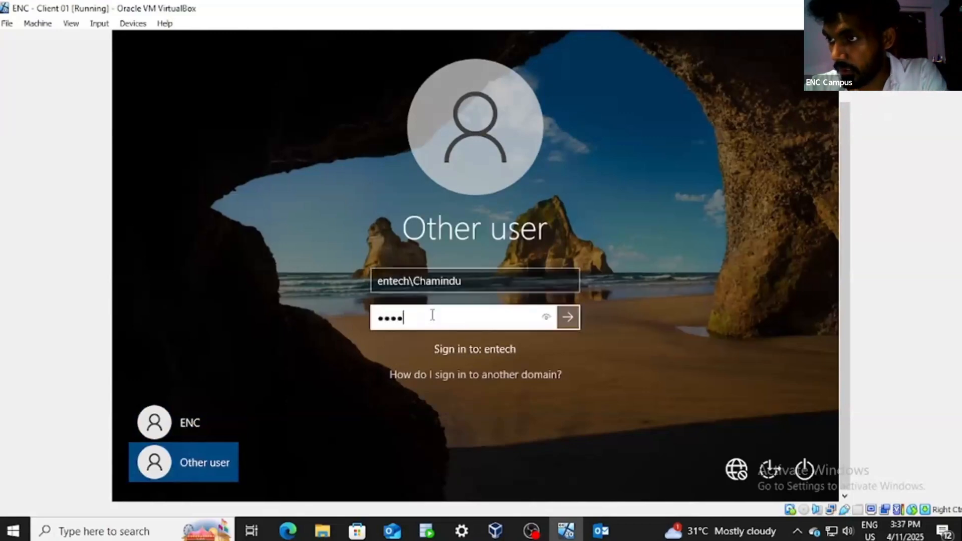
pyautogui.write('*****')
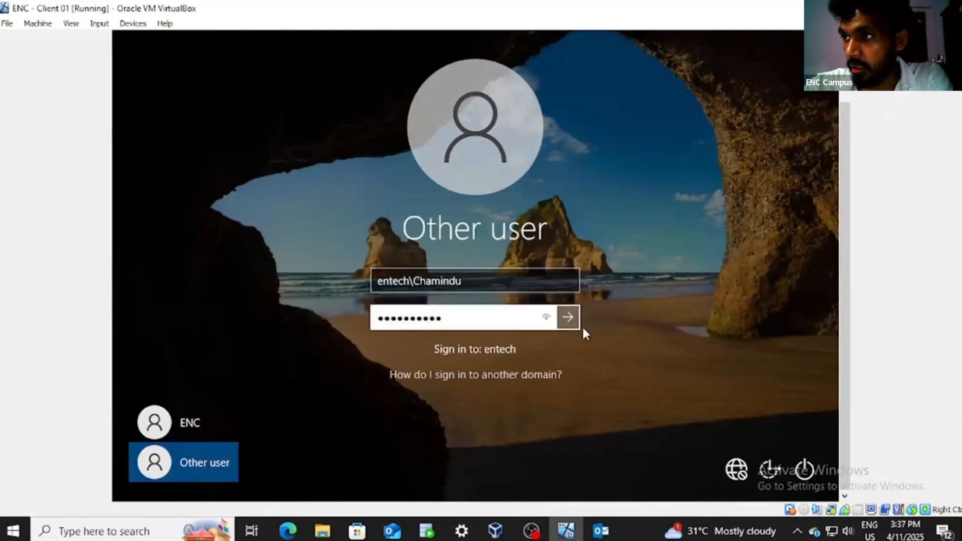
# Step: Submit the sign-in, set and confirm a new password when prompted, and continue to the desktop
pyautogui.click(571, 317)
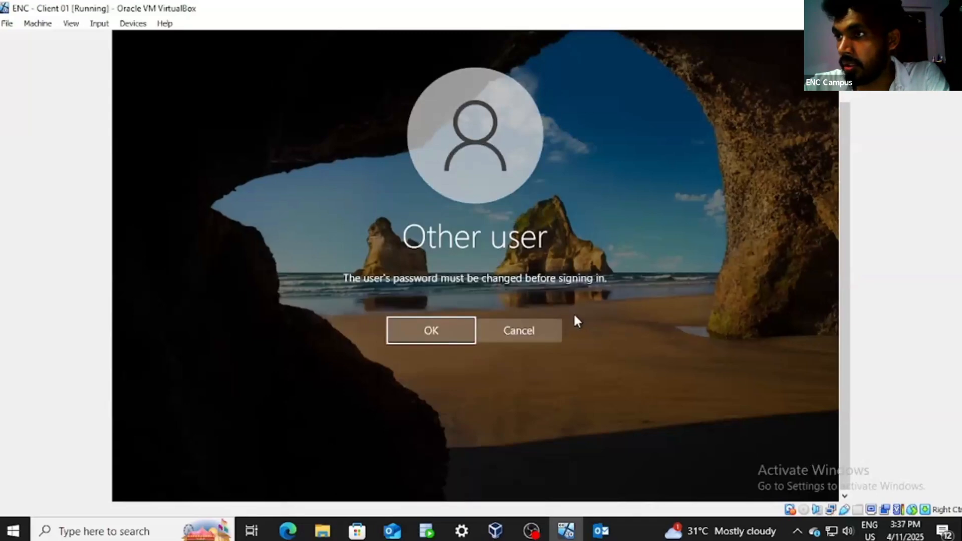
pyautogui.click(438, 331)
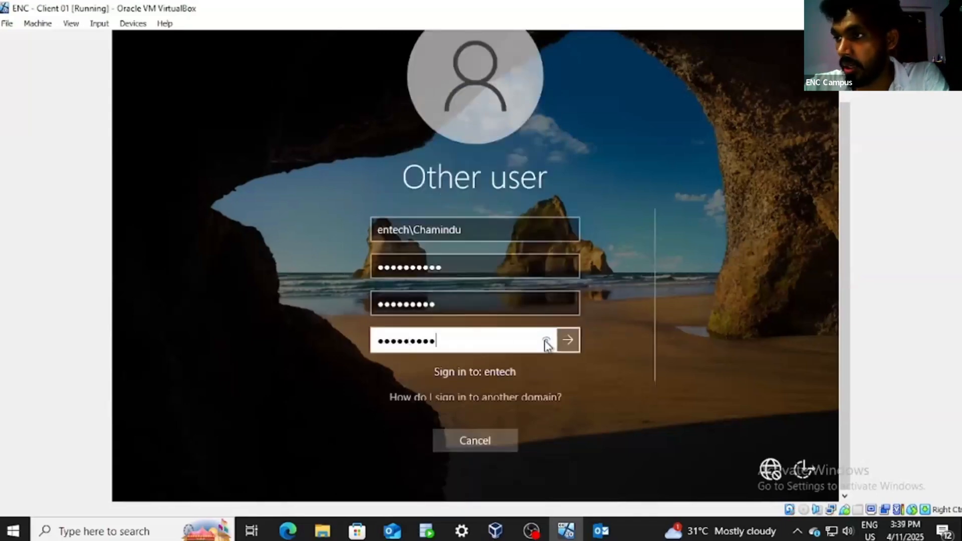
pyautogui.click(545, 340)
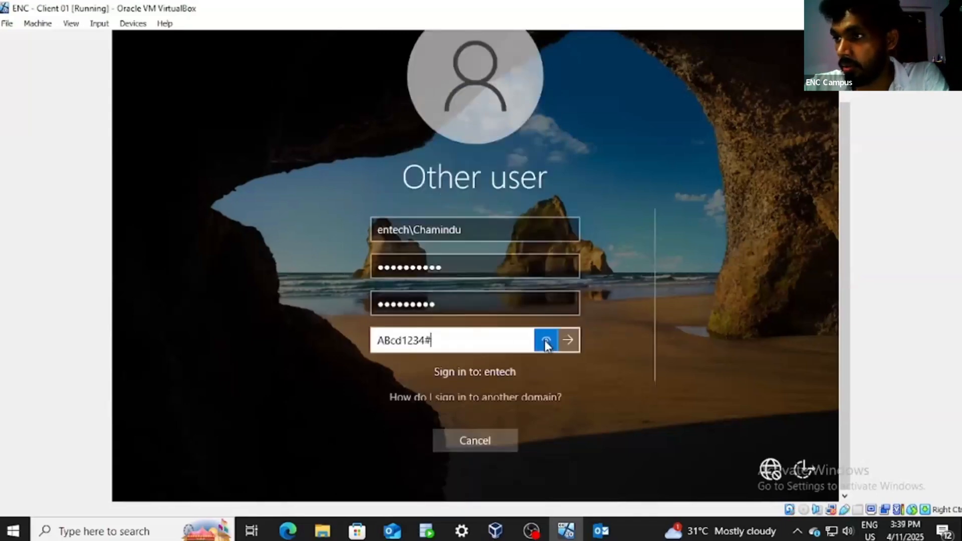
pyautogui.click(570, 340)
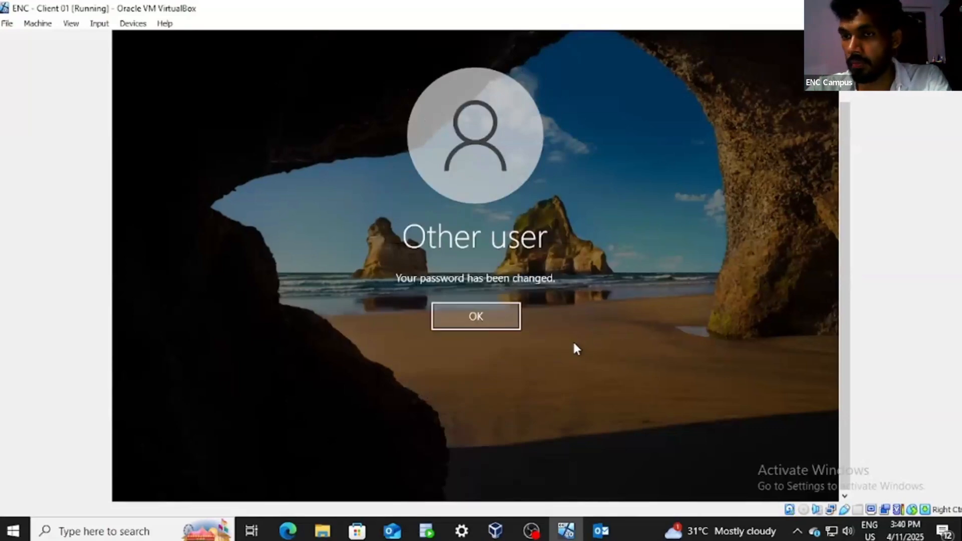
pyautogui.click(489, 320)
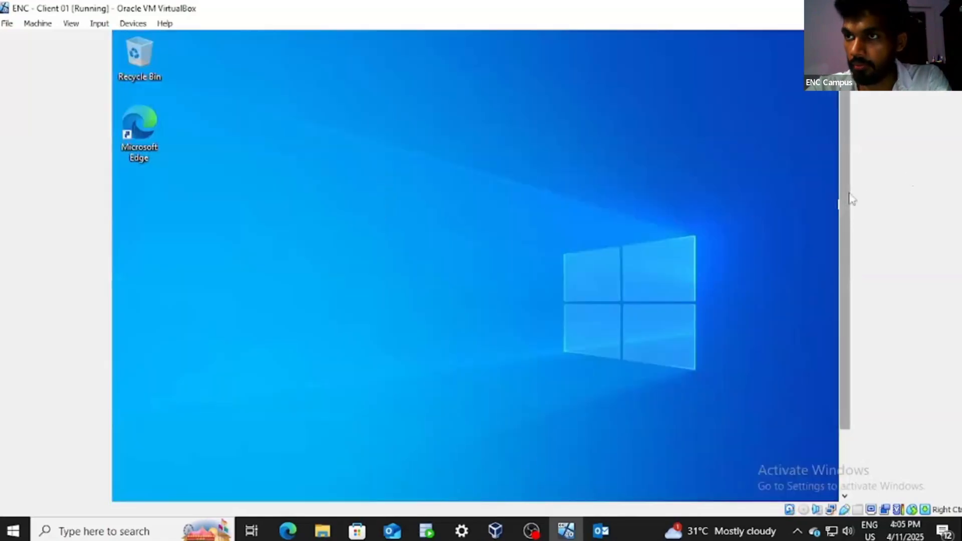
pyautogui.moveTo(847, 195); pyautogui.dragTo(847, 282)
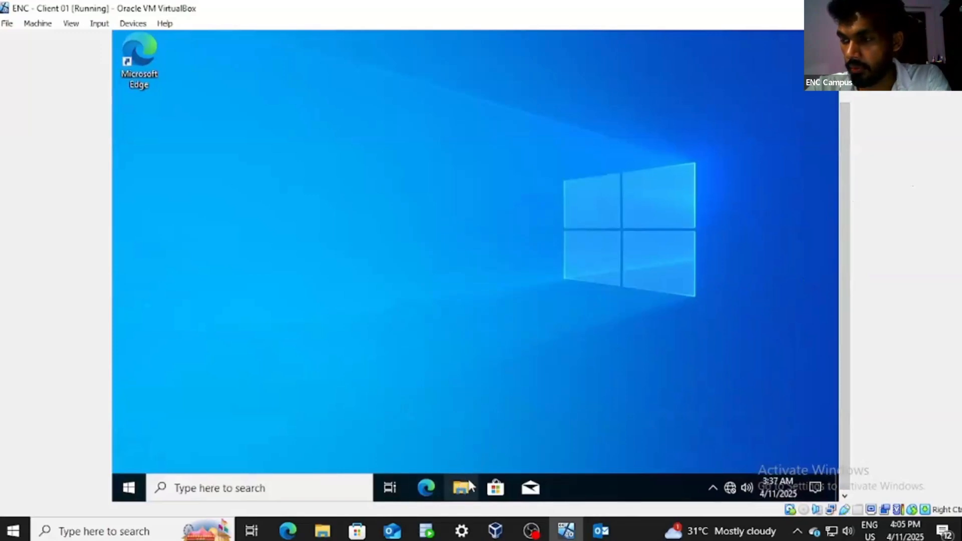
# Step: In File Explorer's This PC, open the DevTools (Z:) network drive, then go back
pyautogui.rightClick(470, 483)
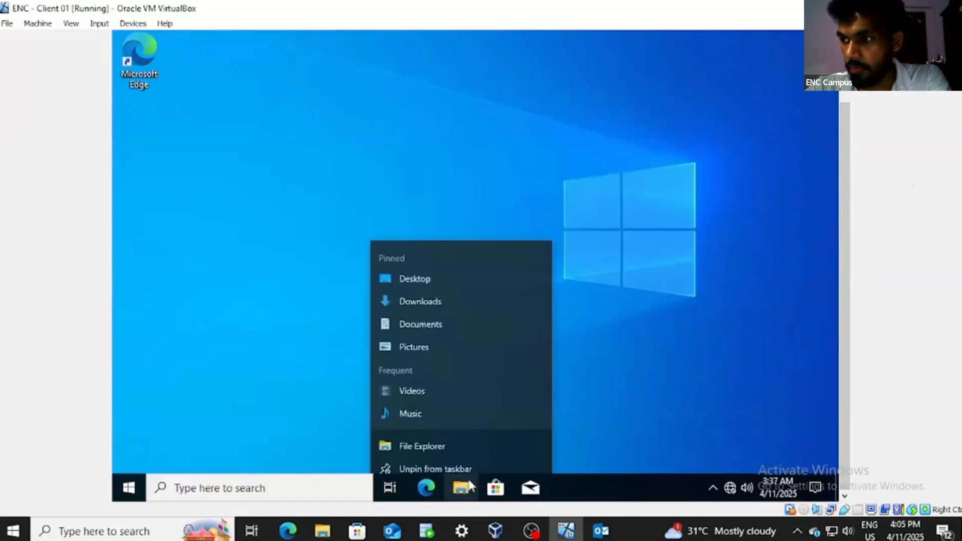
pyautogui.click(404, 434)
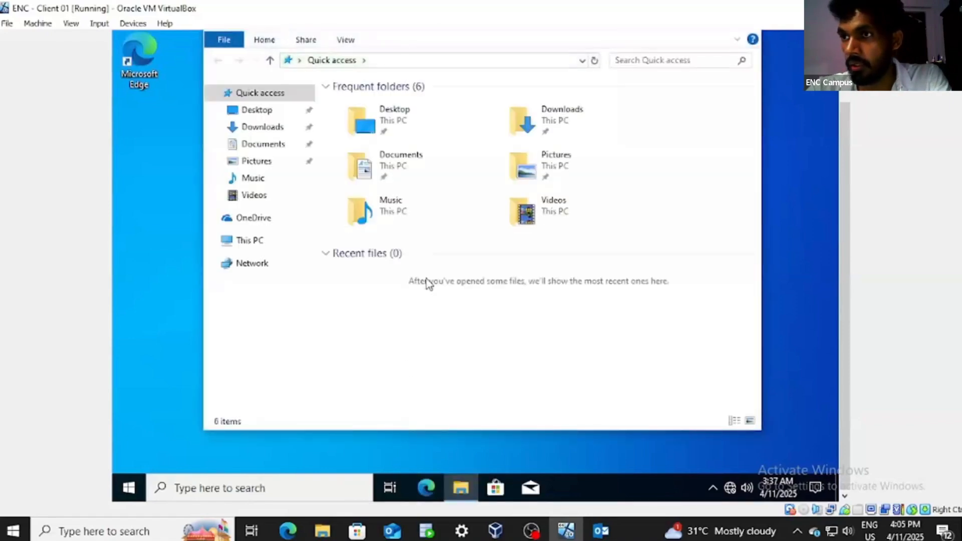
pyautogui.click(255, 239)
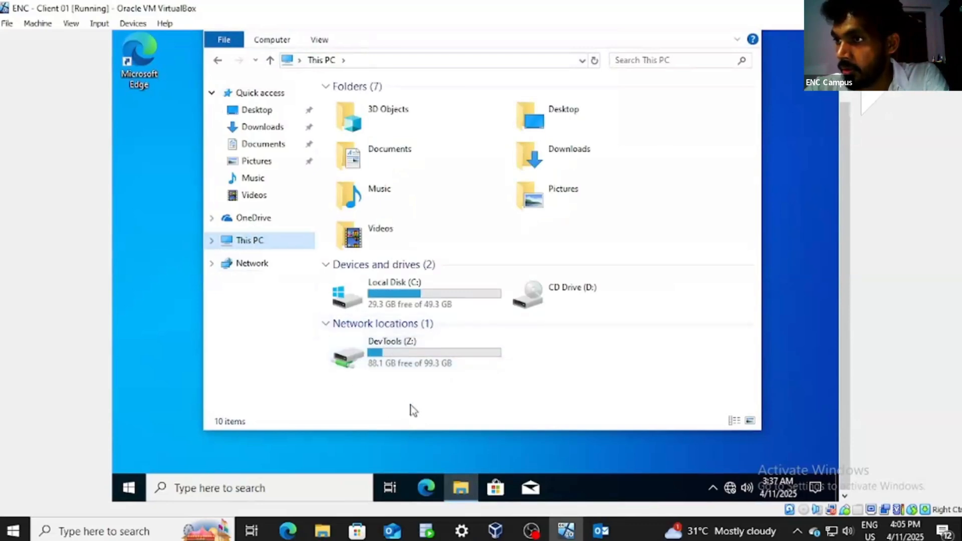
pyautogui.click(407, 366)
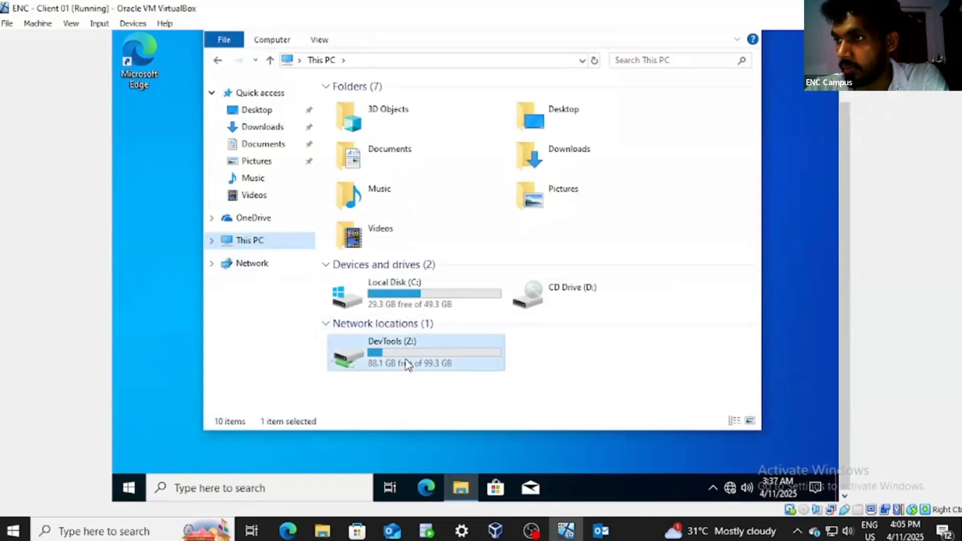
pyautogui.doubleClick(433, 368)
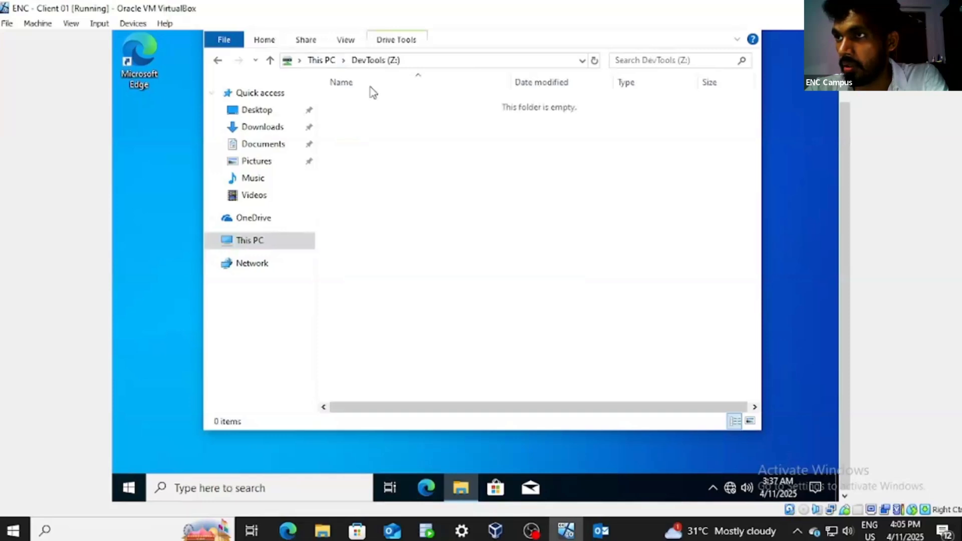
pyautogui.click(270, 60)
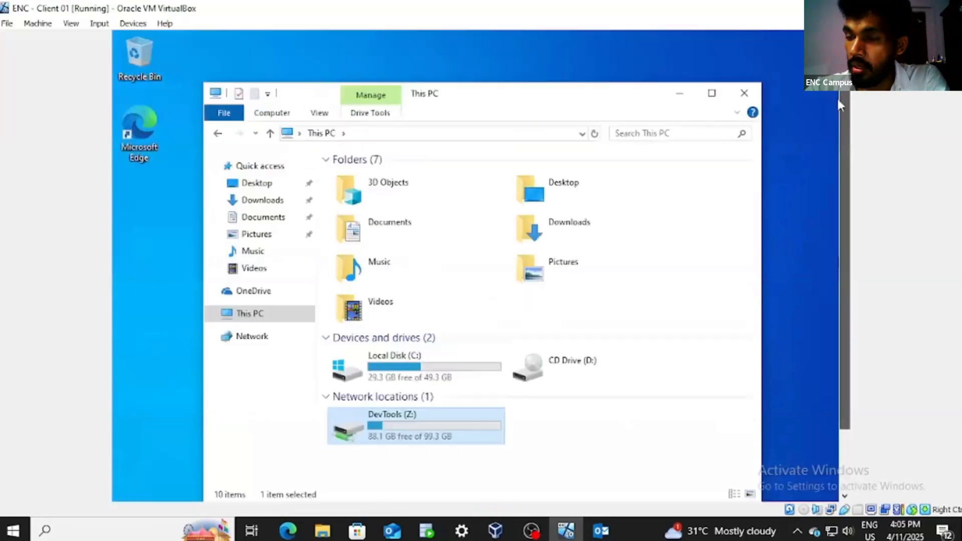
# Step: Close the File Explorer window on the client
pyautogui.click(843, 95)
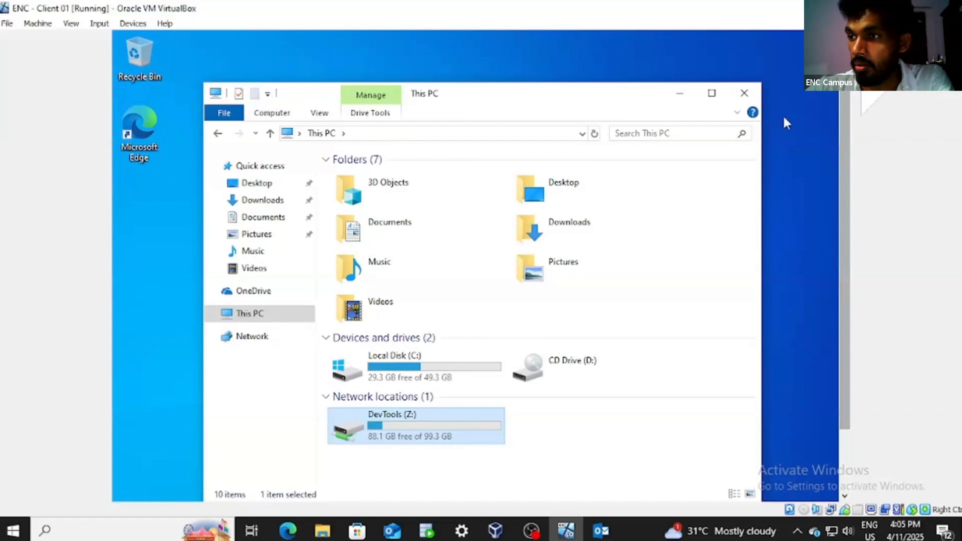
pyautogui.click(743, 95)
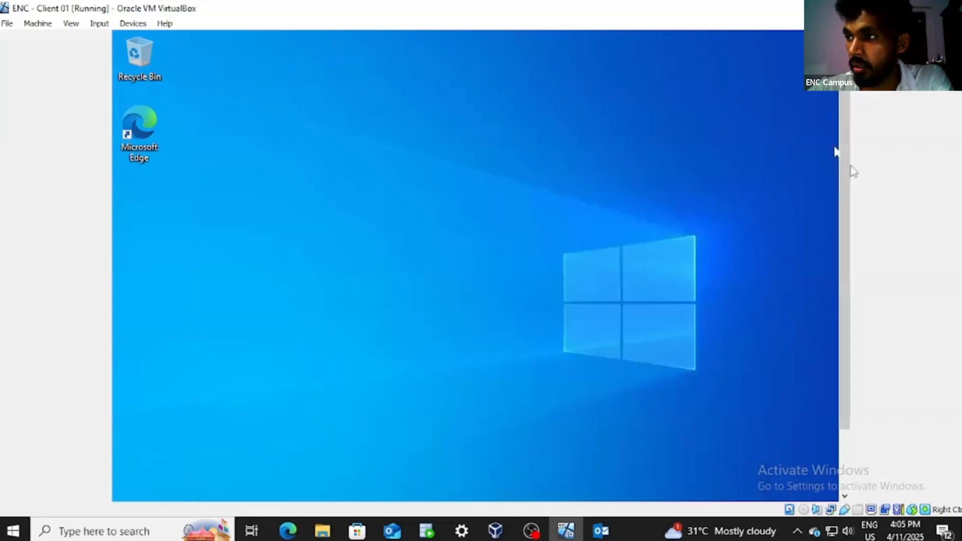
pyautogui.moveTo(850, 169); pyautogui.dragTo(859, 257)
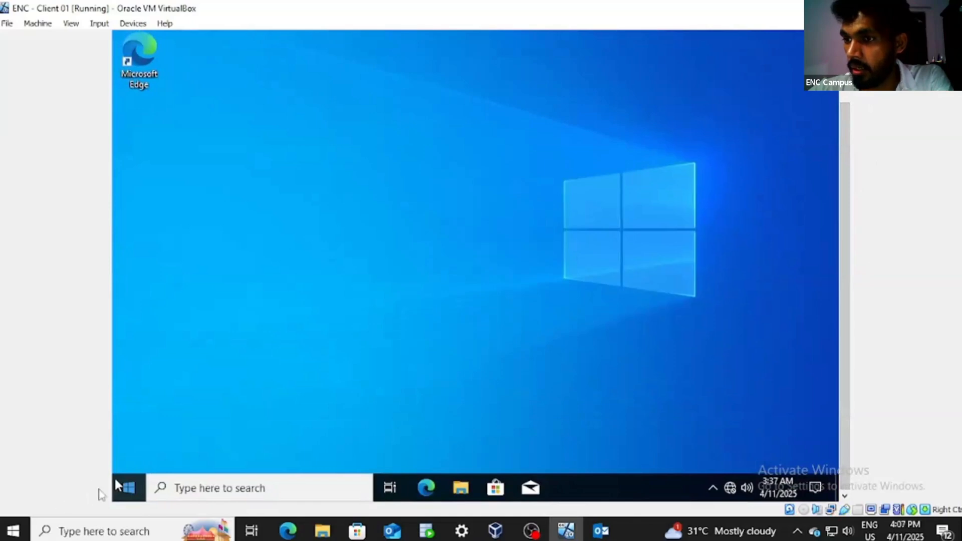
# Step: Restart the Windows 10 client from the Start menu's Power options
pyautogui.click(131, 483)
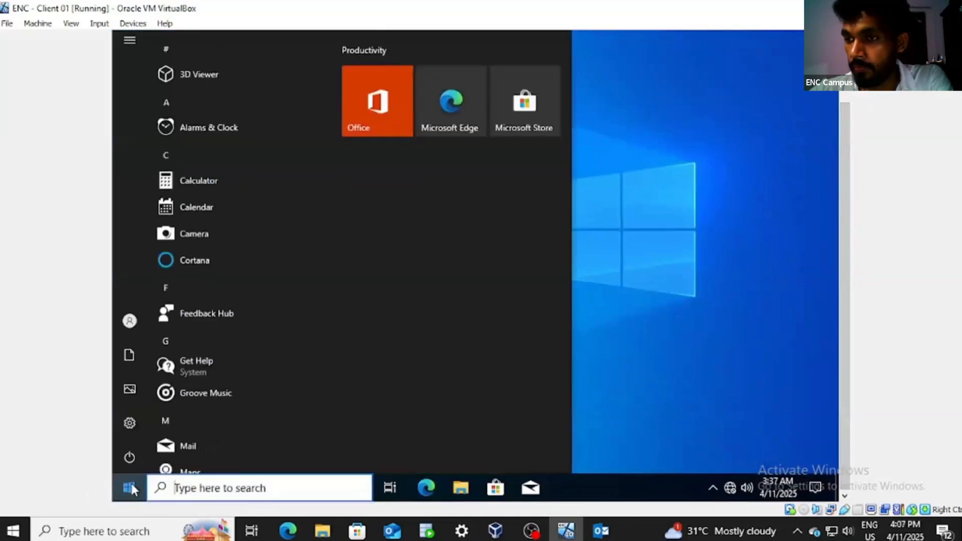
pyautogui.click(127, 459)
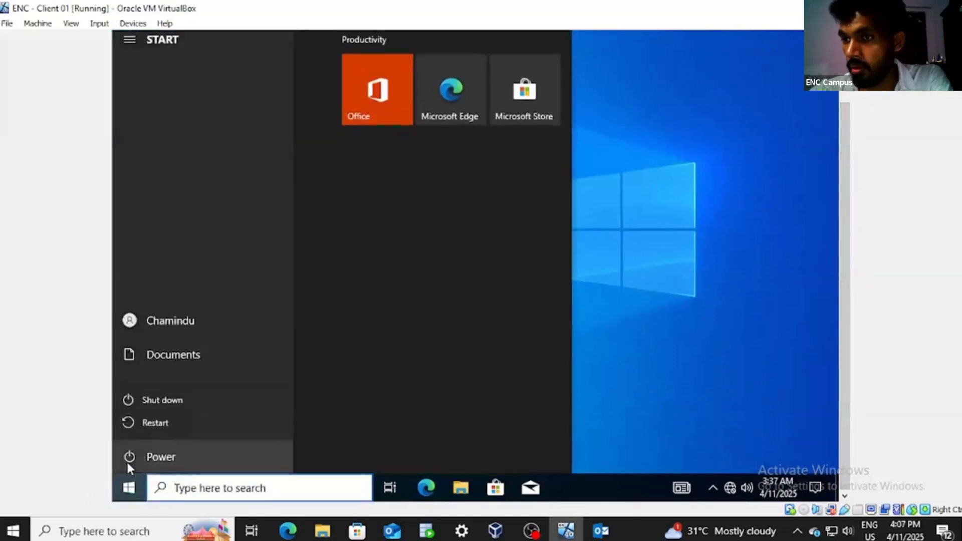
pyautogui.click(165, 421)
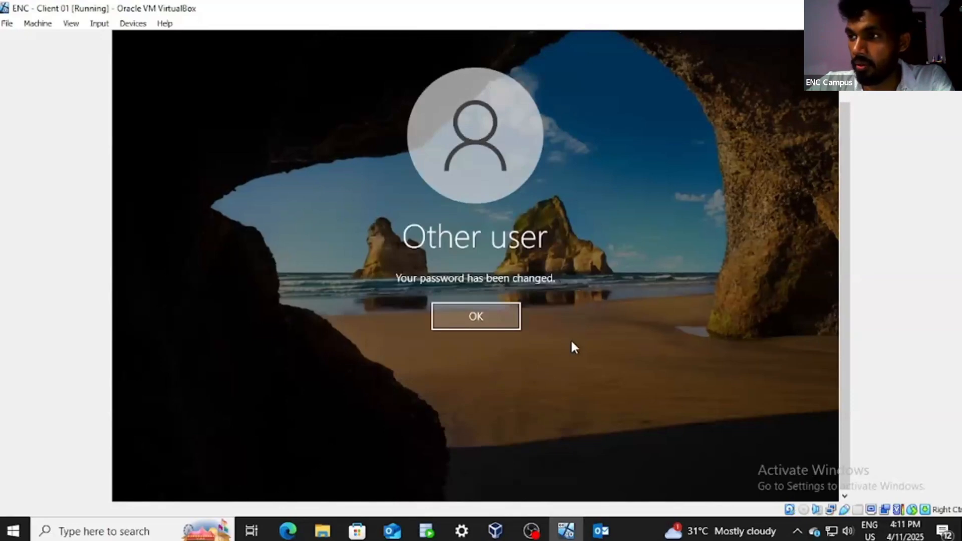
# Step: Acknowledge the password change, sign in, and check This PC lists only C: and D:
pyautogui.click(500, 314)
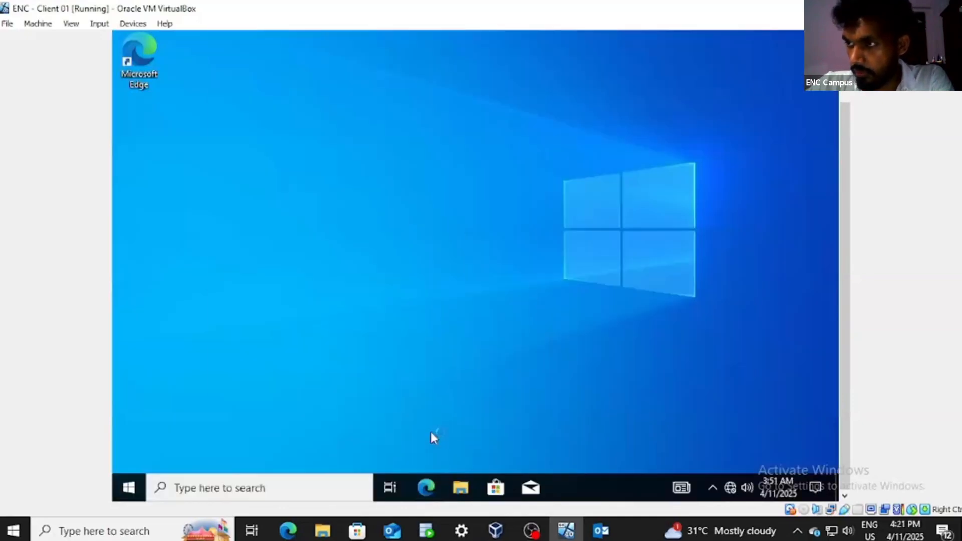
pyautogui.press('super+e')
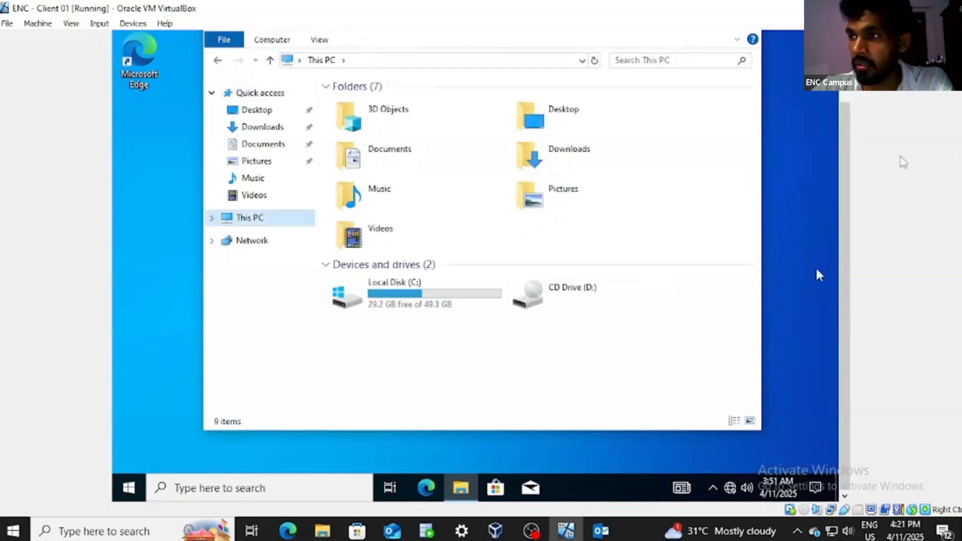
pyautogui.moveTo(850, 146); pyautogui.dragTo(848, 117)
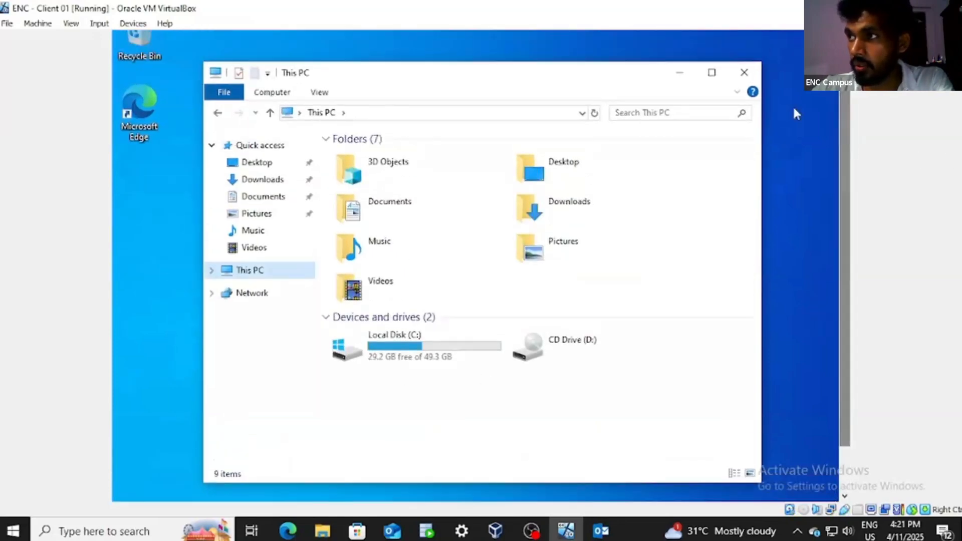
# Step: Close File Explorer and try launching Control Panel from taskbar search, hitting the Restrictions error
pyautogui.click(744, 74)
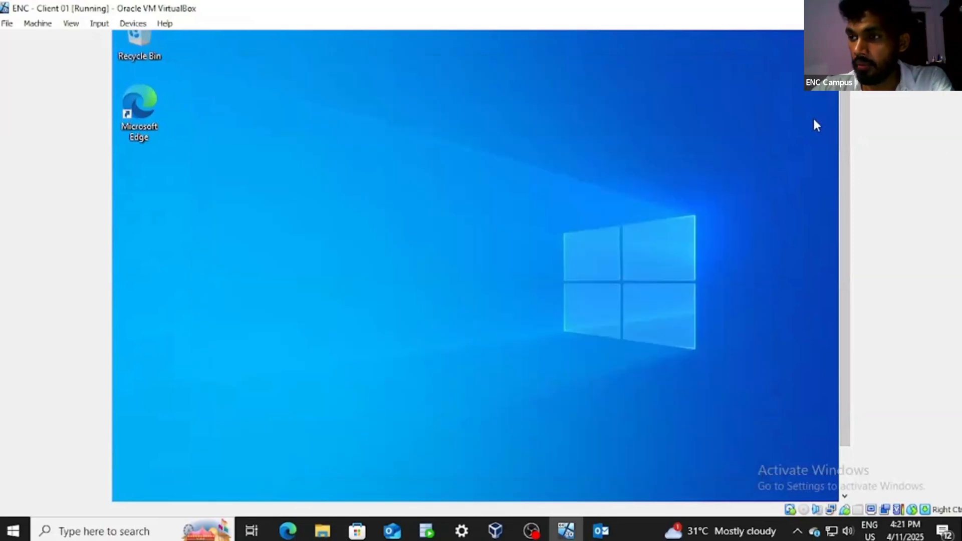
pyautogui.scroll(-2, 861, 220)
pyautogui.click(240, 489)
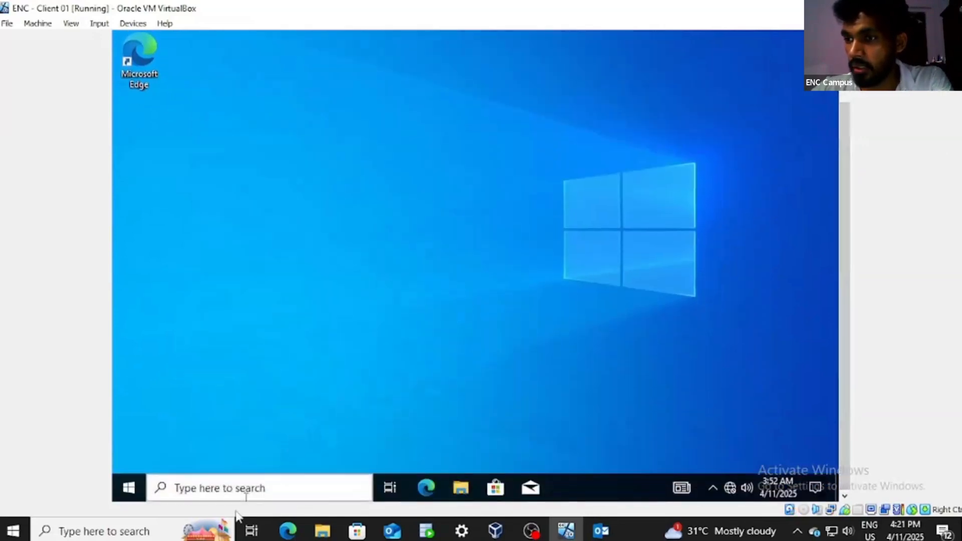
pyautogui.write('c')
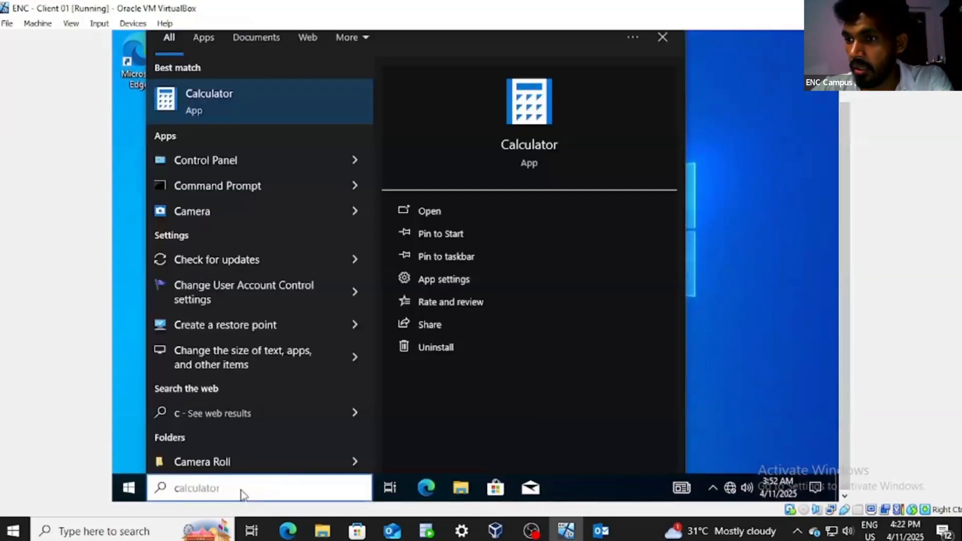
pyautogui.click(269, 162)
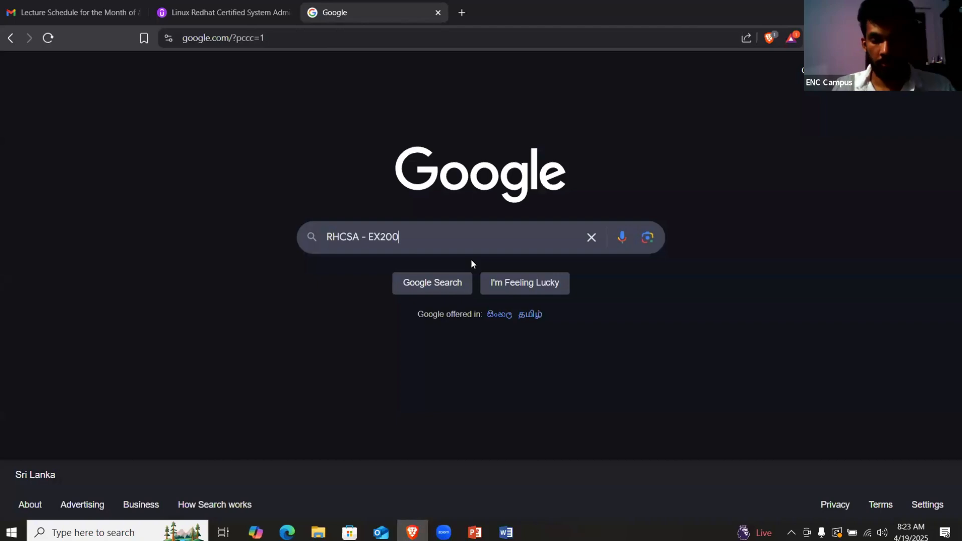
# Step: Search Google for RHCSA - EX200 and open Red Hat's EX200 exam page
pyautogui.press('Return')
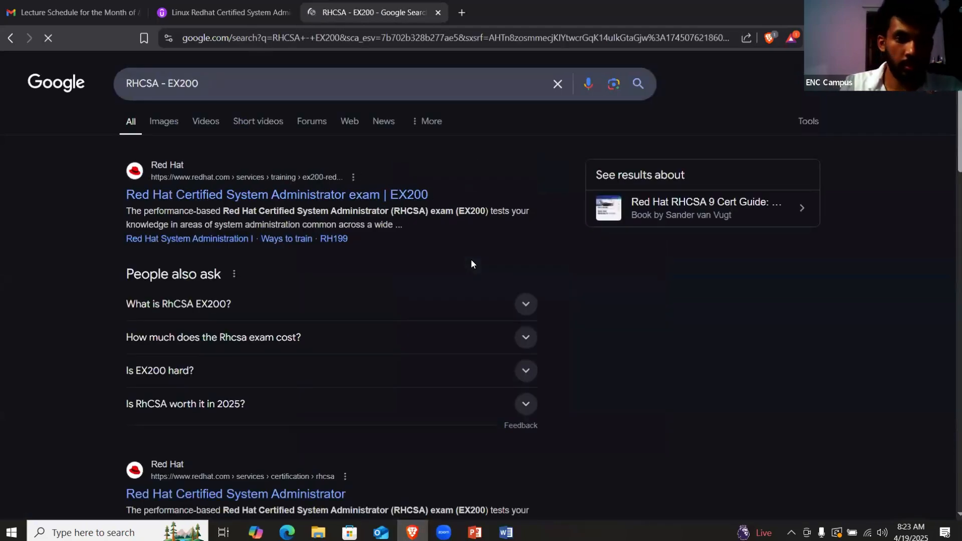
pyautogui.click(351, 200)
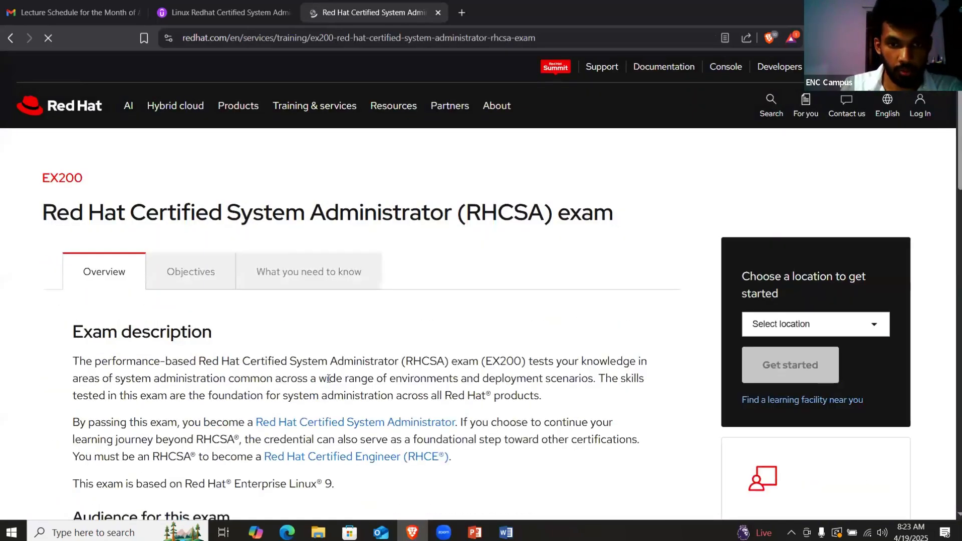
pyautogui.scroll(-15, 346, 373)
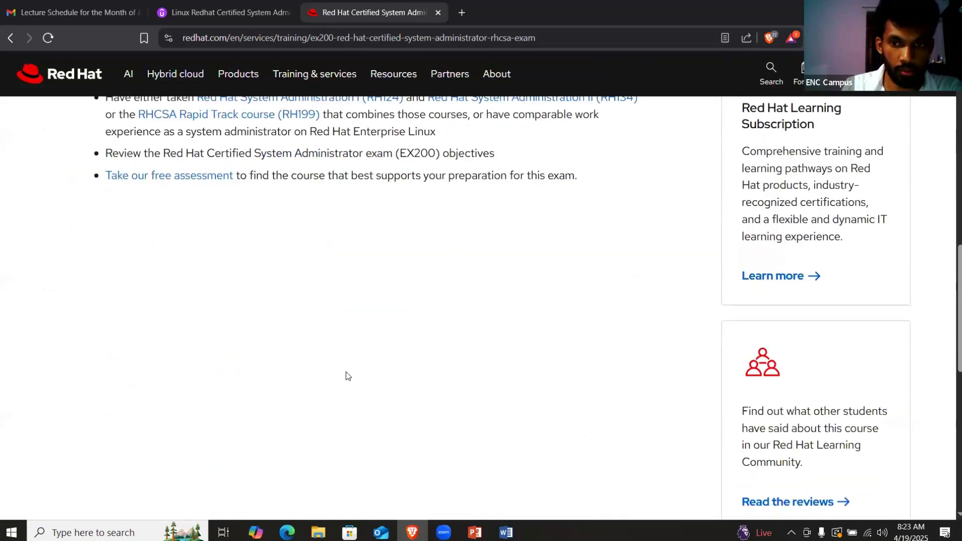
pyautogui.scroll(7, 347, 375)
pyautogui.scroll(10, 347, 376)
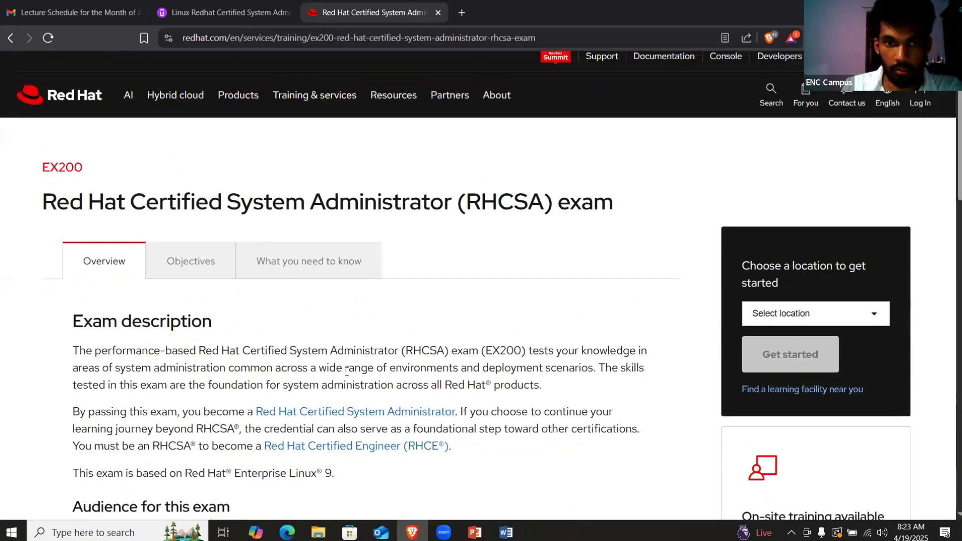
pyautogui.scroll(-1, 347, 371)
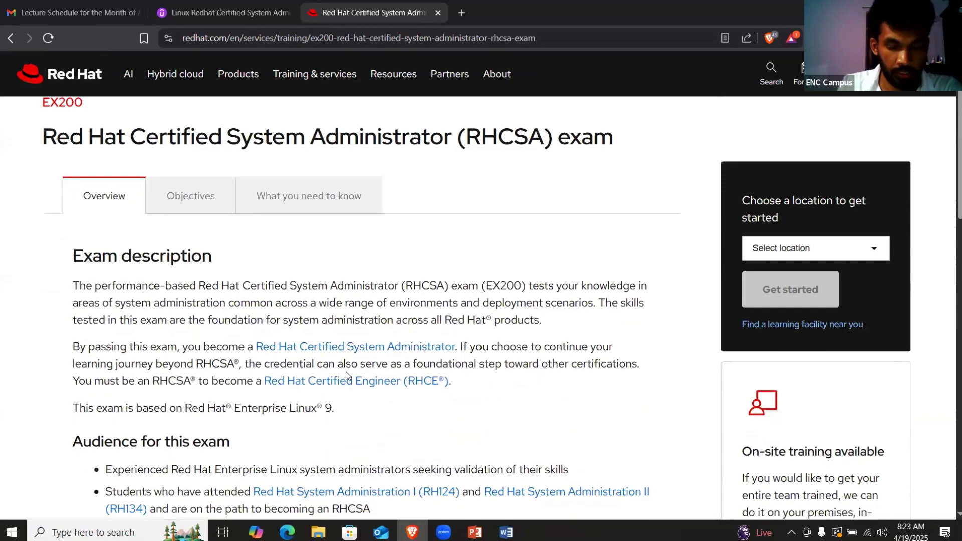
pyautogui.scroll(-8, 347, 376)
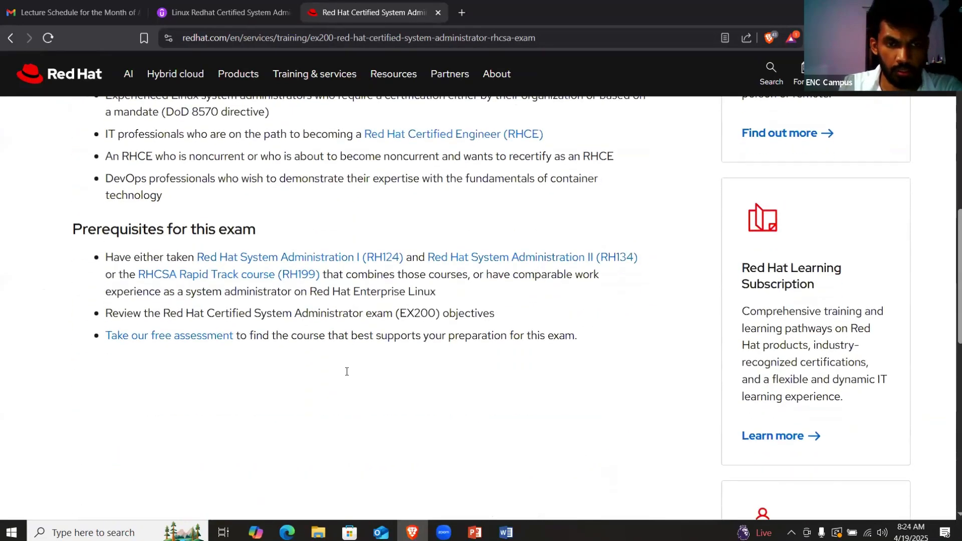
pyautogui.scroll(7, 346, 371)
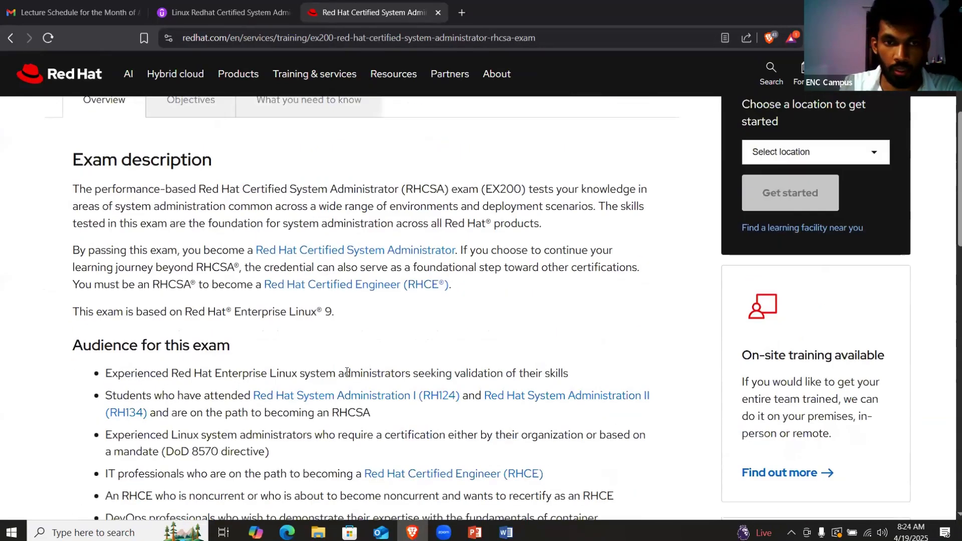
pyautogui.scroll(3, 347, 371)
# Step: Read through the EX200 exam details, then return to the Udemy RHCSA course tab
pyautogui.scroll(-3, 347, 372)
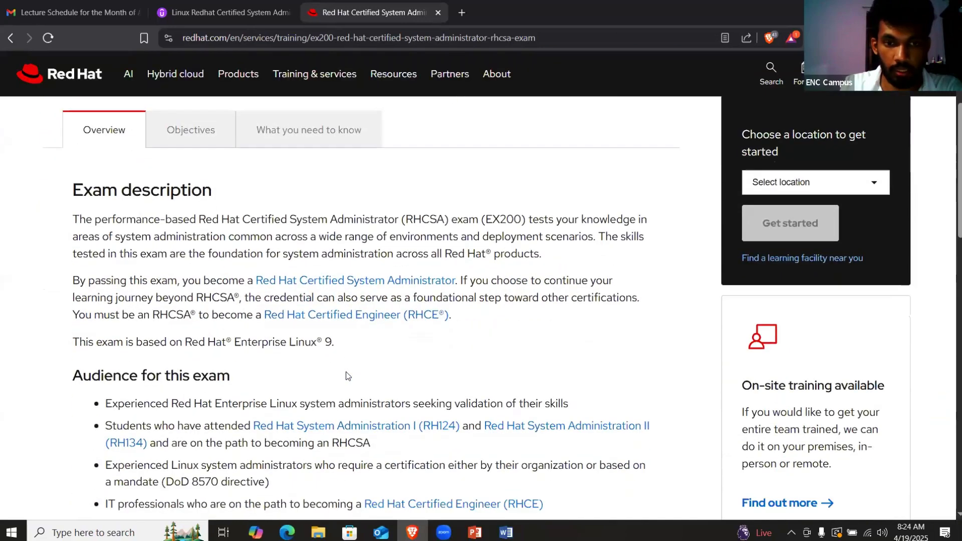
pyautogui.scroll(3, 347, 371)
pyautogui.scroll(-3, 347, 371)
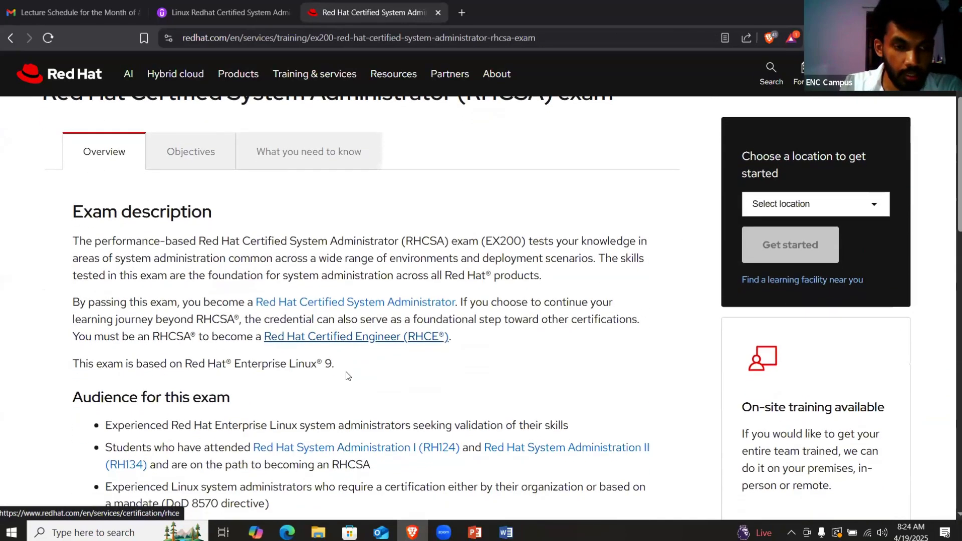
pyautogui.scroll(-2, 347, 376)
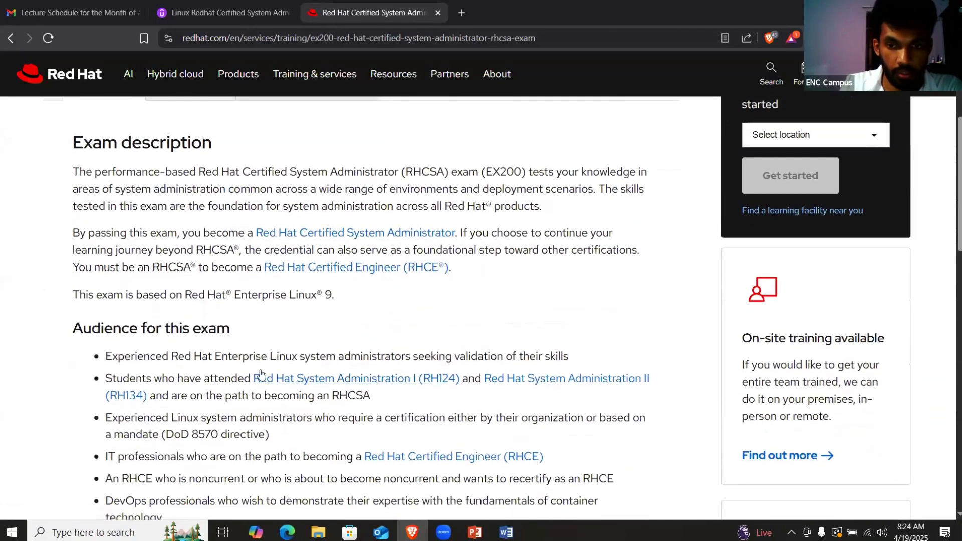
pyautogui.scroll(5, 306, 318)
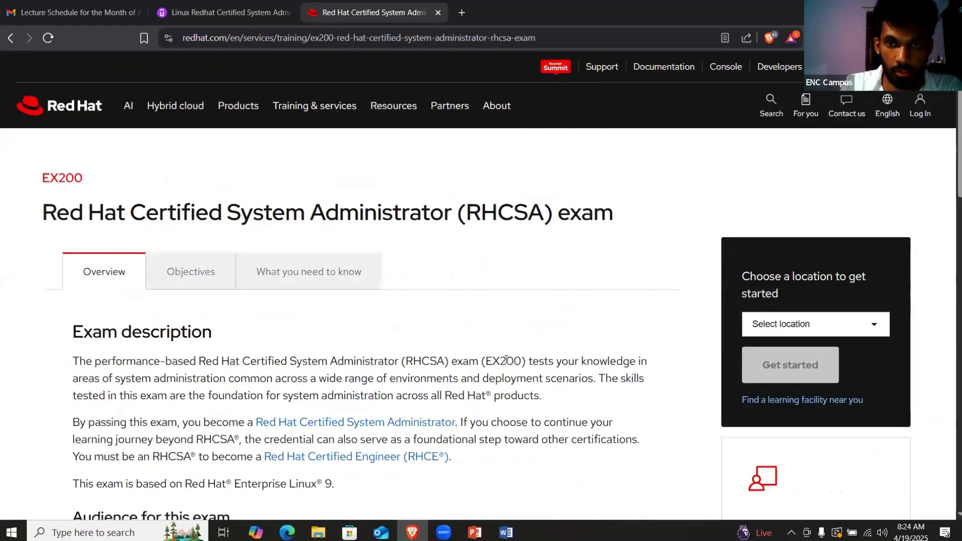
pyautogui.scroll(-4, 506, 360)
pyautogui.scroll(4, 506, 359)
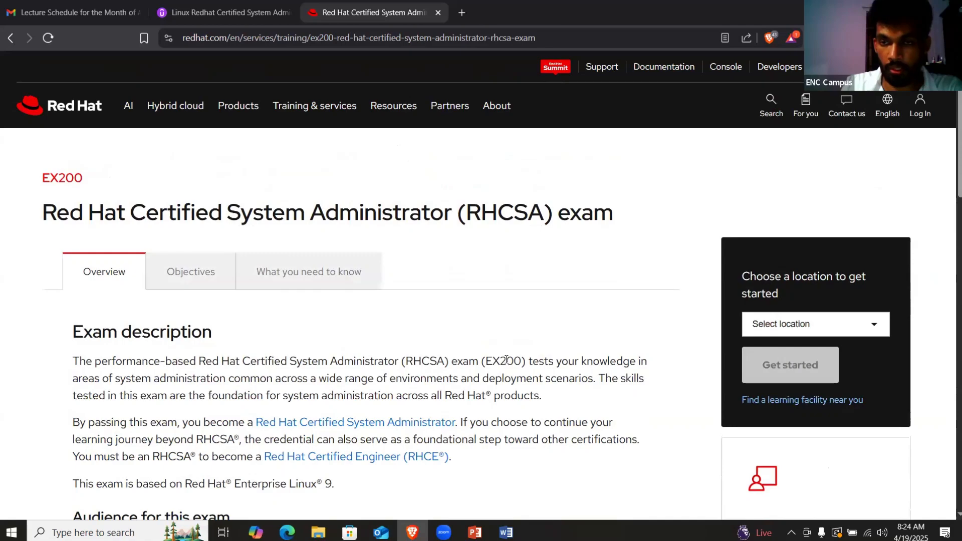
pyautogui.scroll(-5, 506, 359)
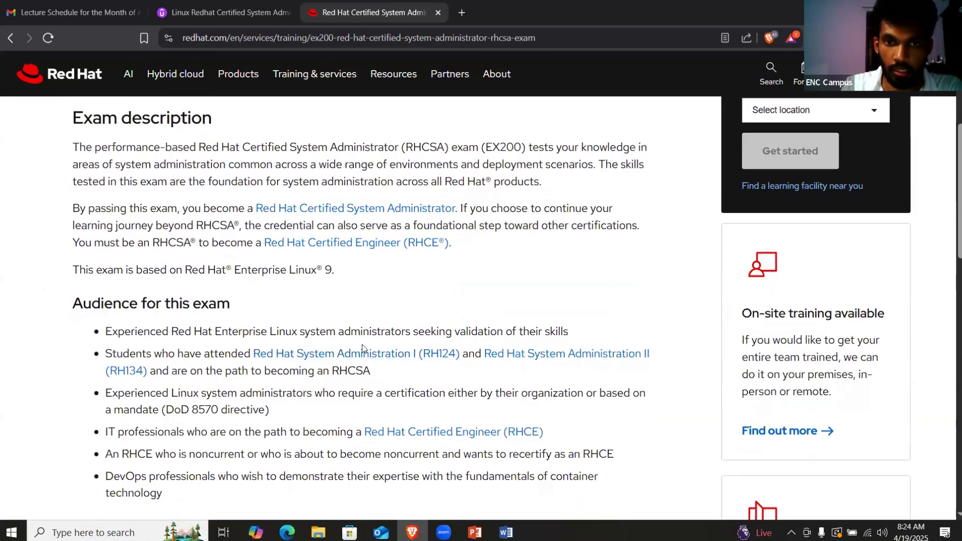
pyautogui.scroll(-5, 362, 348)
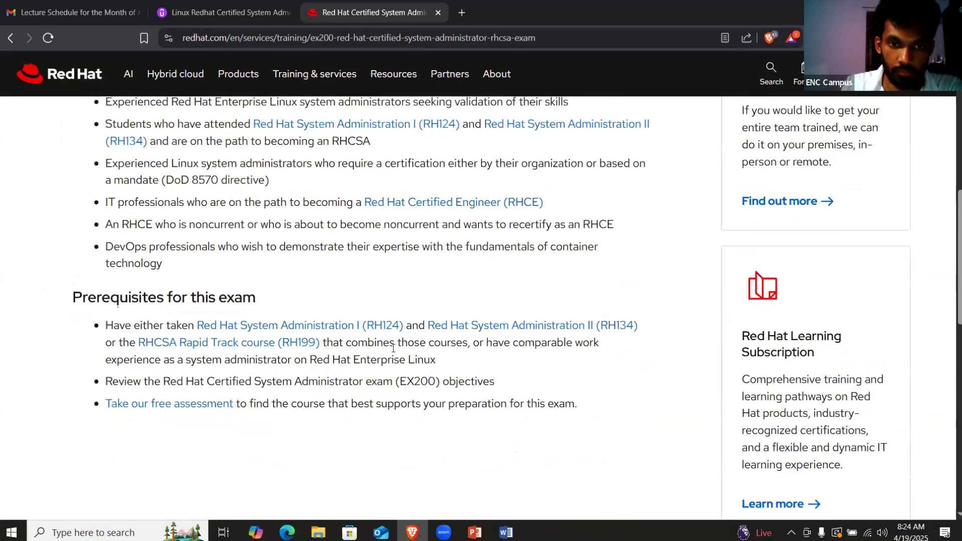
pyautogui.scroll(10, 393, 348)
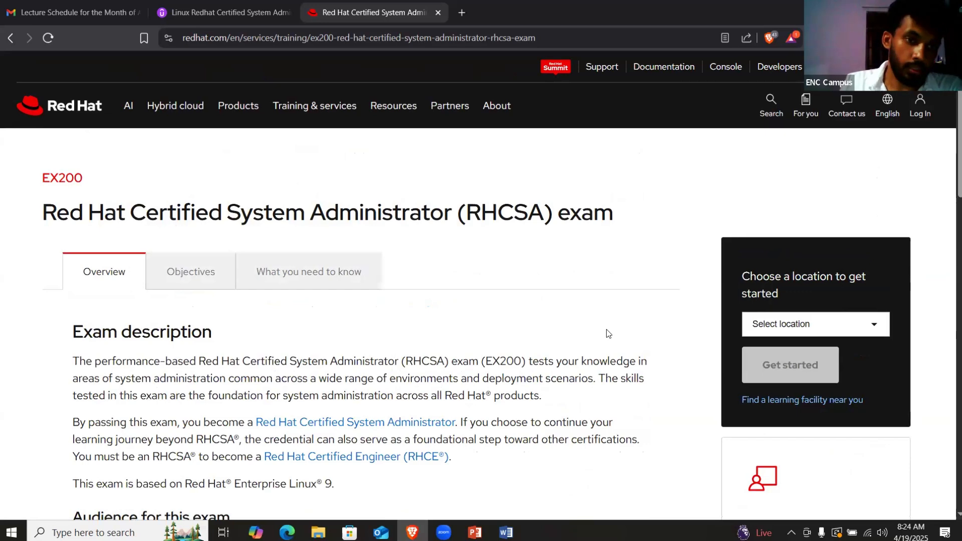
pyautogui.click(210, 13)
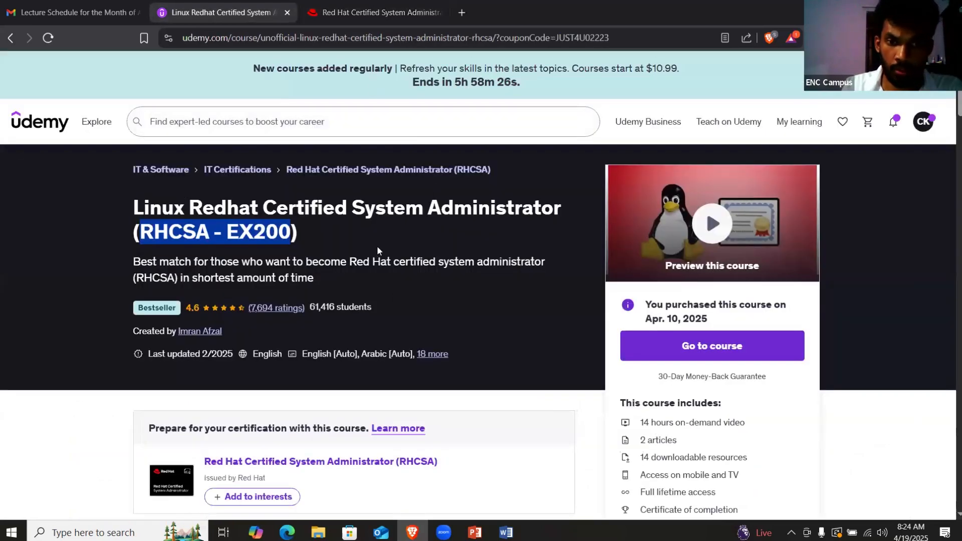